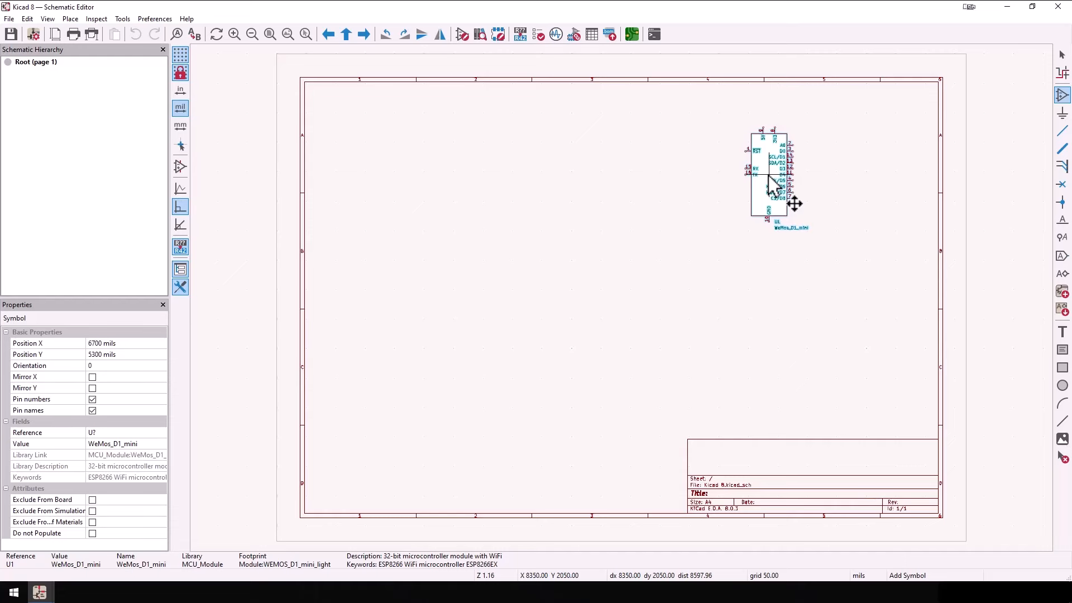
- Place the WeMos_D1_mini symbol in the sheet's upper right and add three duplicates in a row to its left
left_click(769, 175)
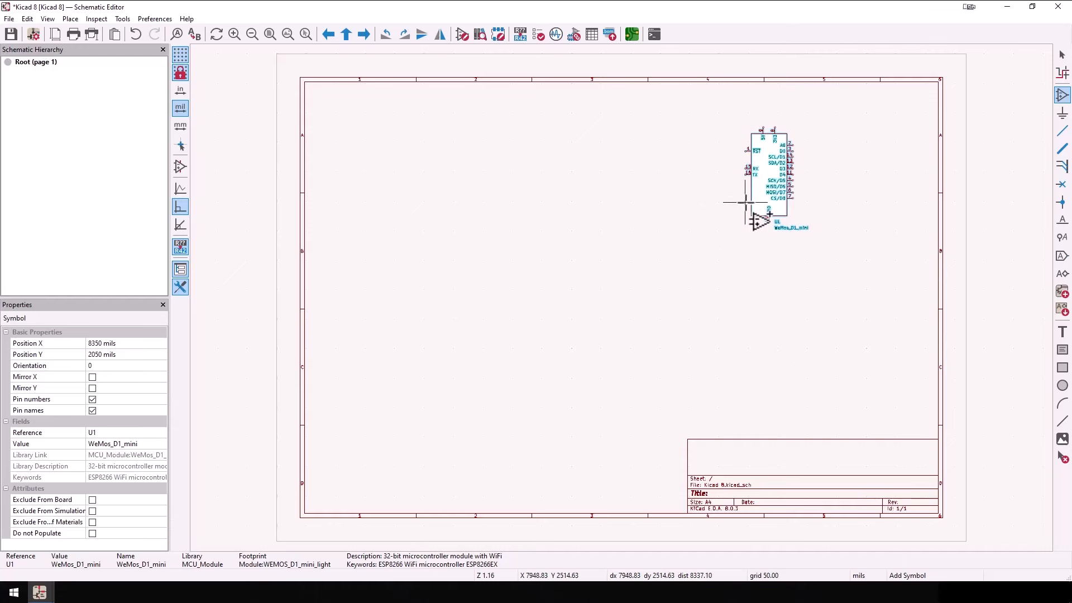
key("ctrl+d")
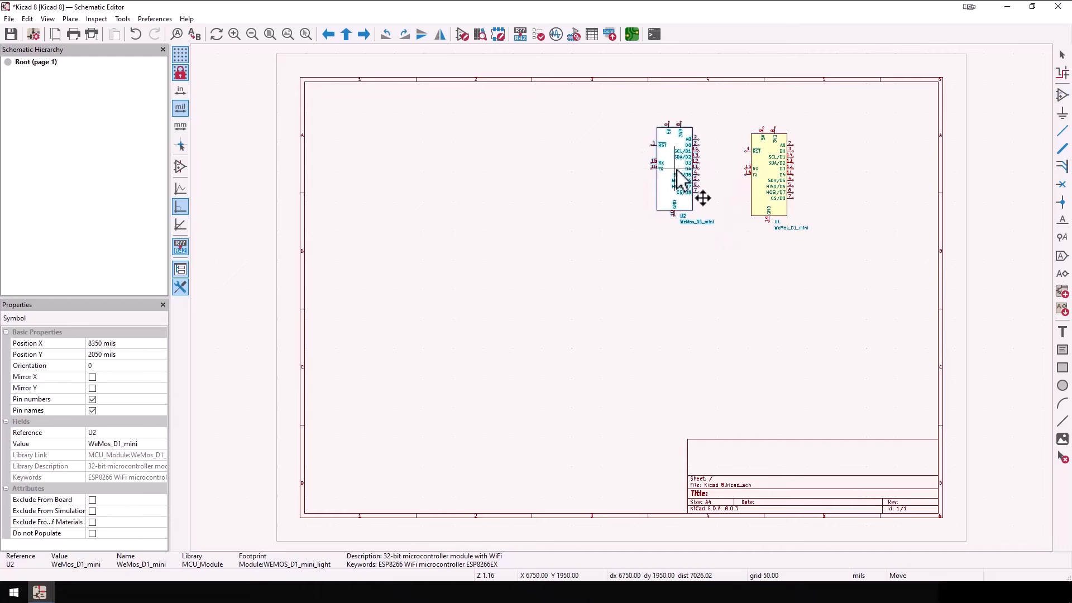
left_click(664, 176)
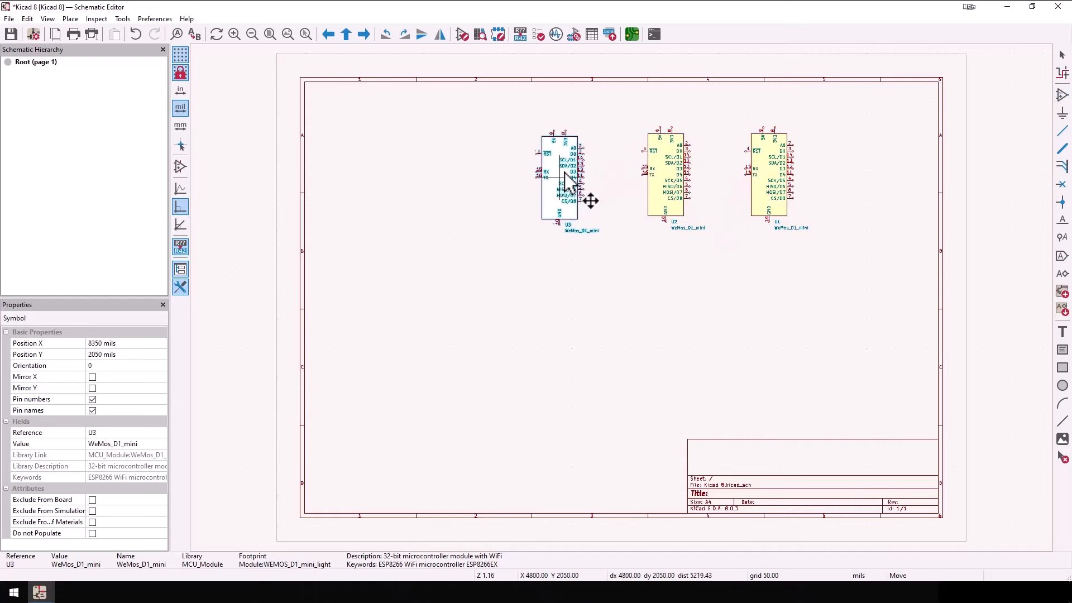
left_click(571, 168)
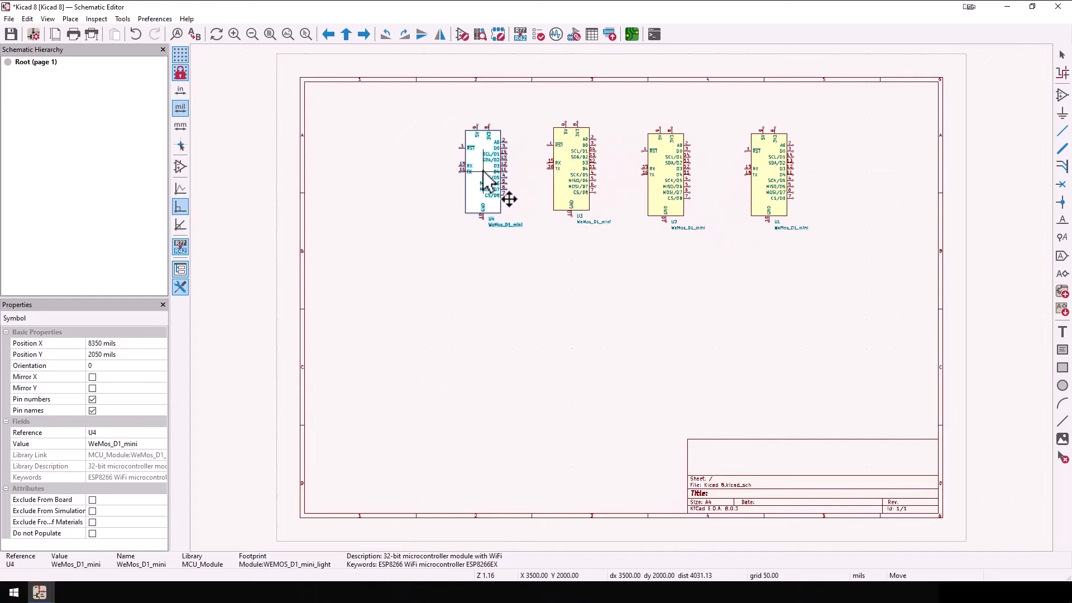
left_click(484, 172)
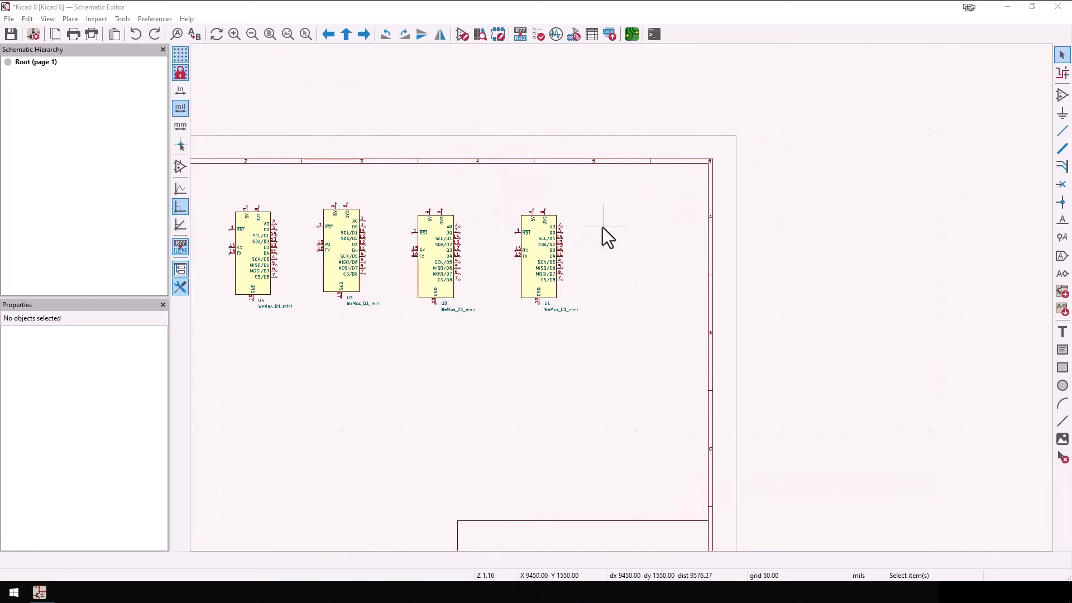
scroll(601, 227, "down", 2)
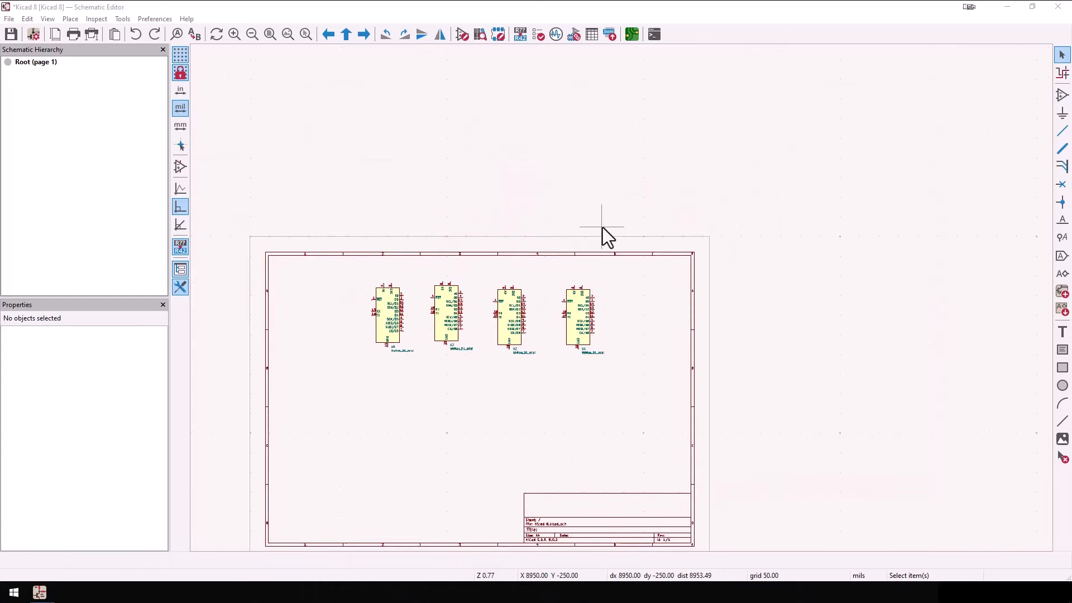
scroll(602, 227, "down", 5)
scroll(602, 226, "up", 6)
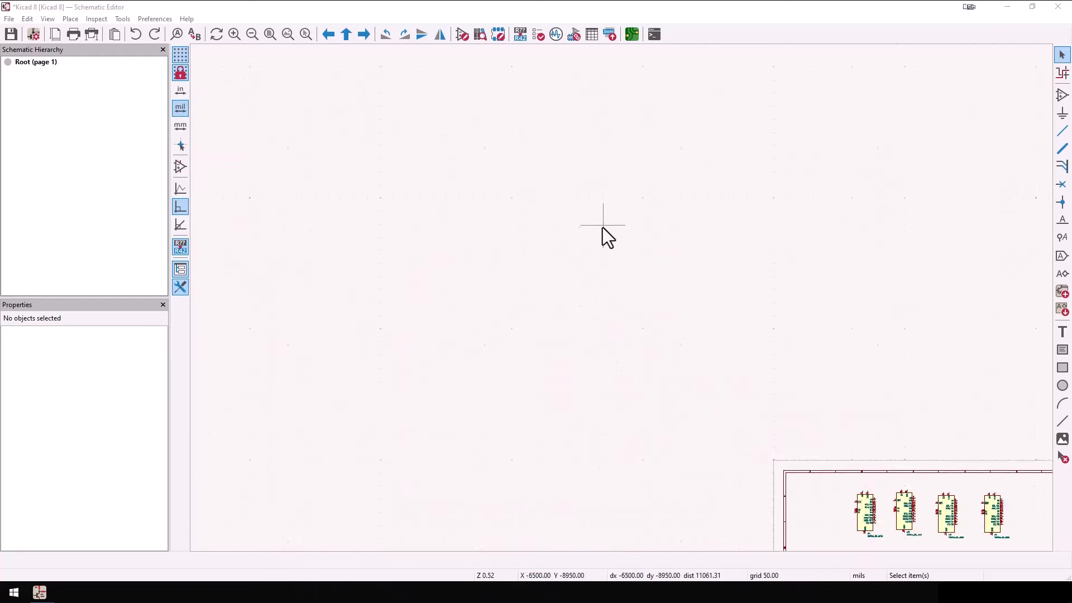
scroll(602, 227, "down", 6)
scroll(602, 227, "up", 5)
scroll(602, 227, "down", 4)
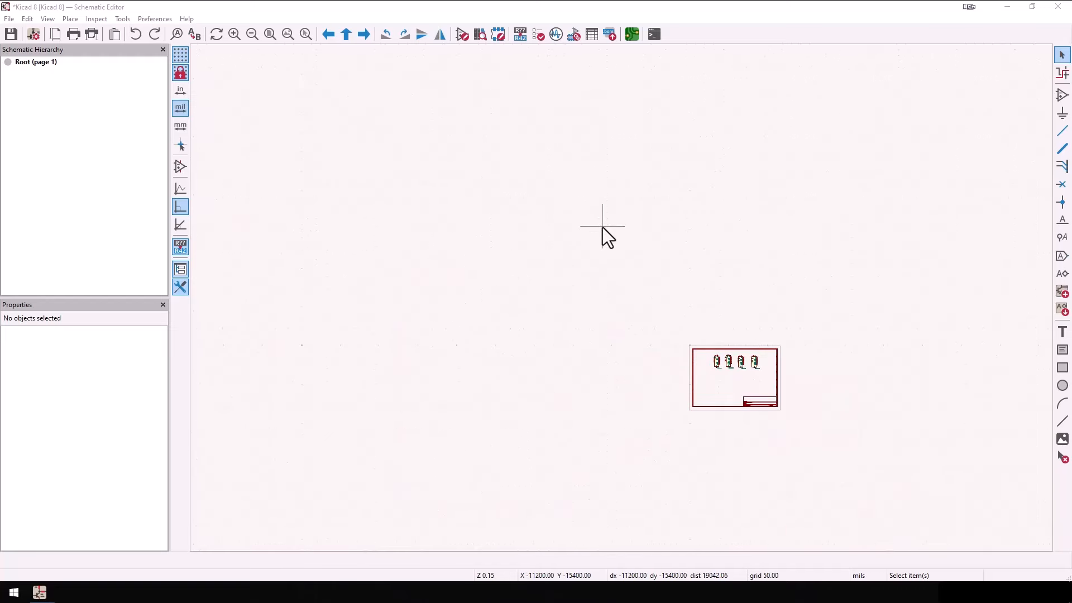
scroll(602, 226, "up", 2)
scroll(602, 227, "down", 2)
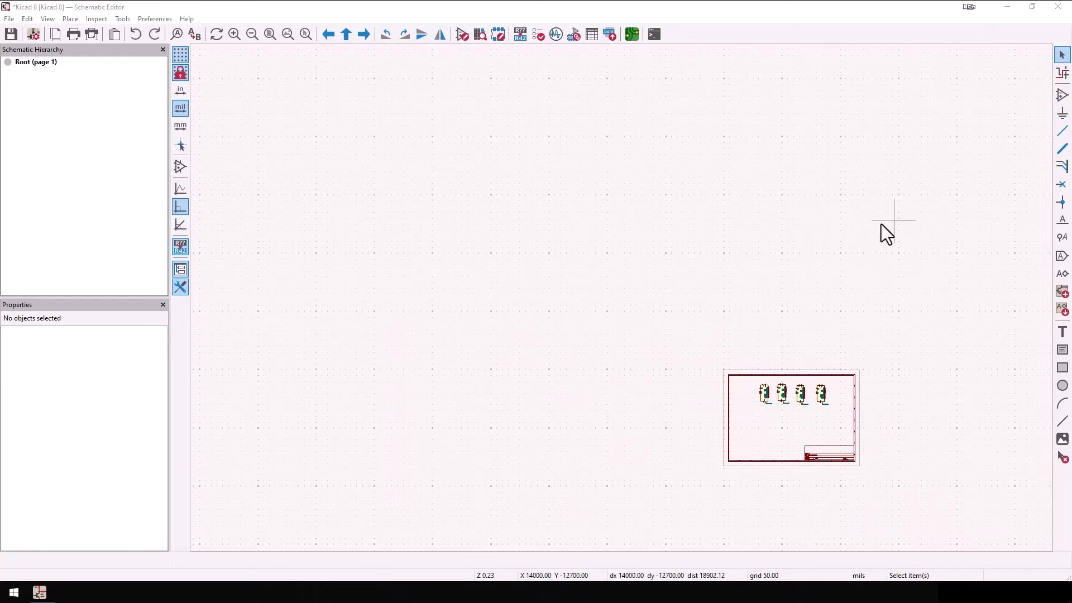
left_click_drag(881, 223, 726, 156)
middle_click_drag(847, 253, 516, 105)
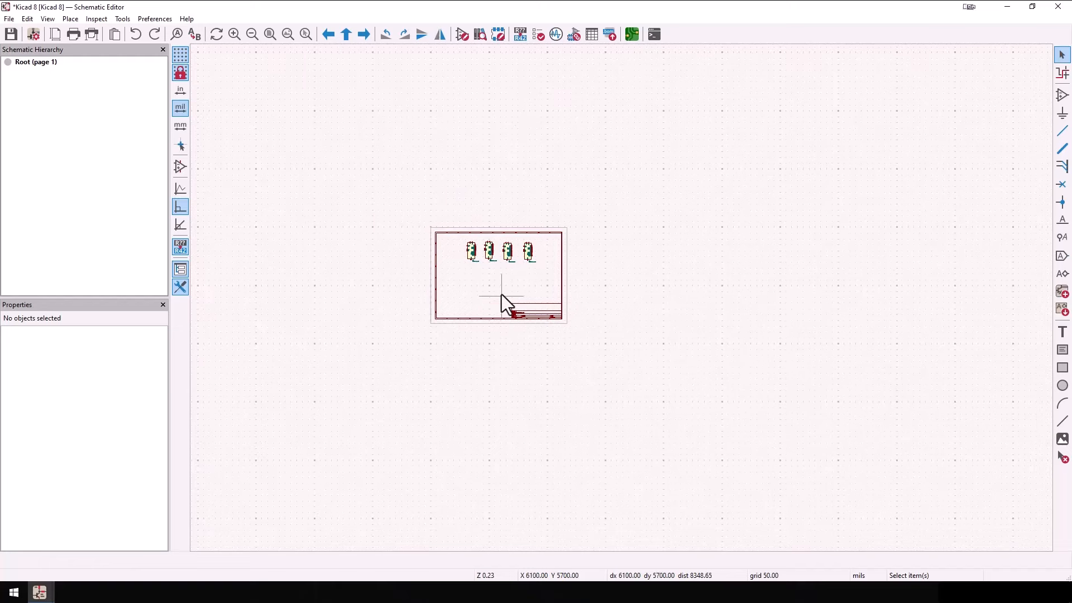
middle_click_drag(501, 288, 495, 253)
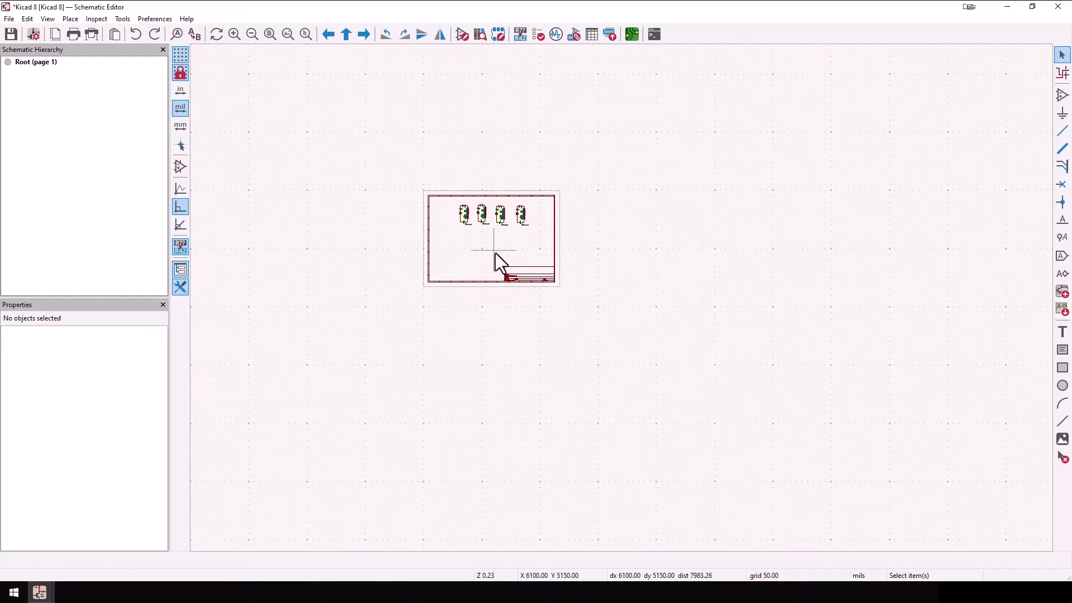
scroll(494, 253, "up", 6)
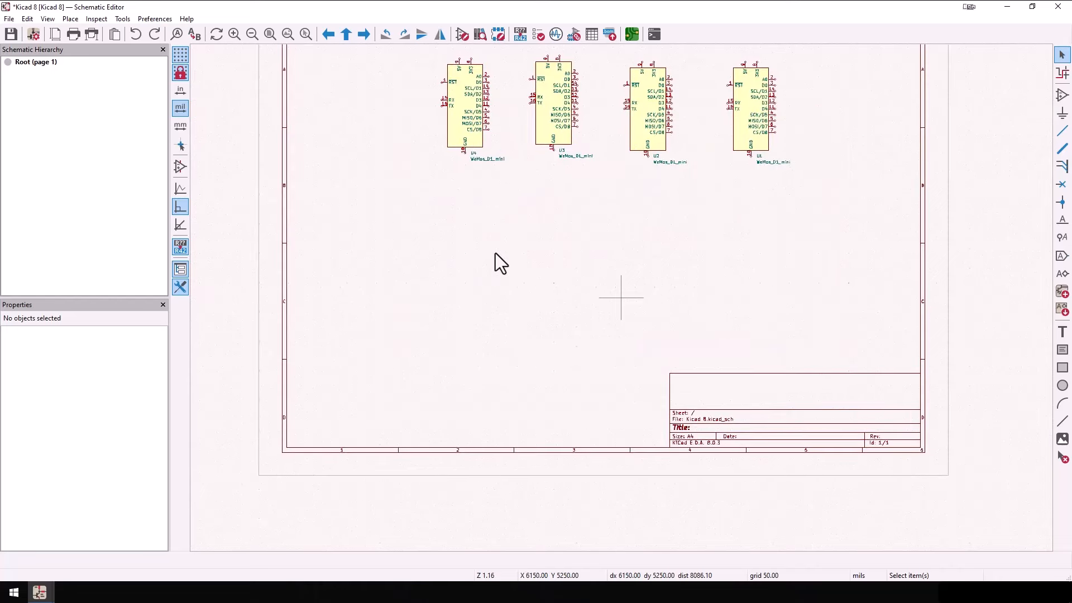
middle_click_drag(611, 236, 611, 334)
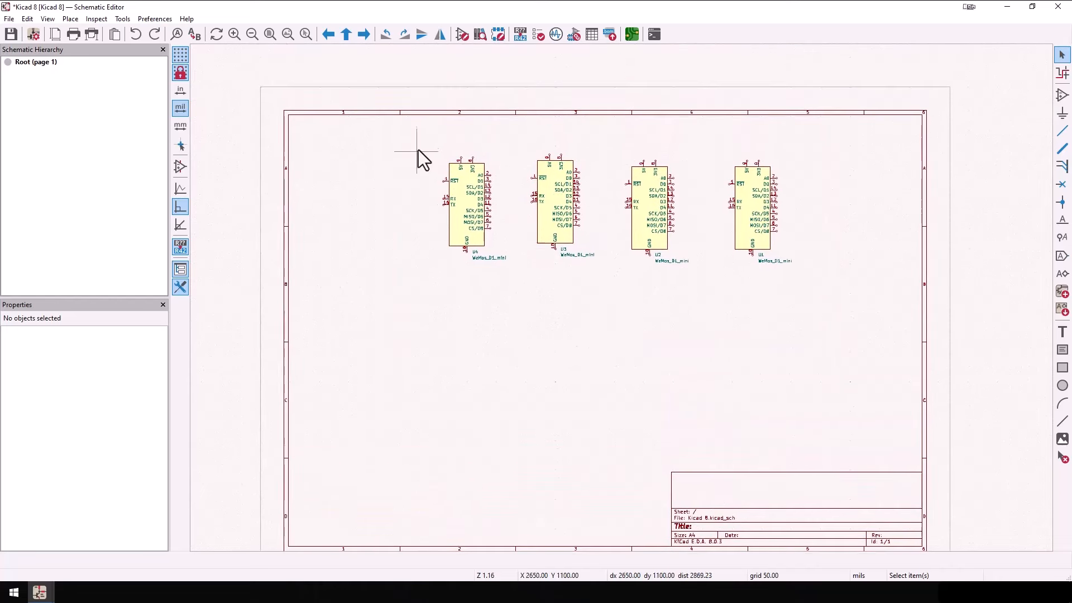
- Move the four WeMos_D1_mini symbols lower on the sheet and spread them farther apart in a row
left_click_drag(420, 149, 519, 302)
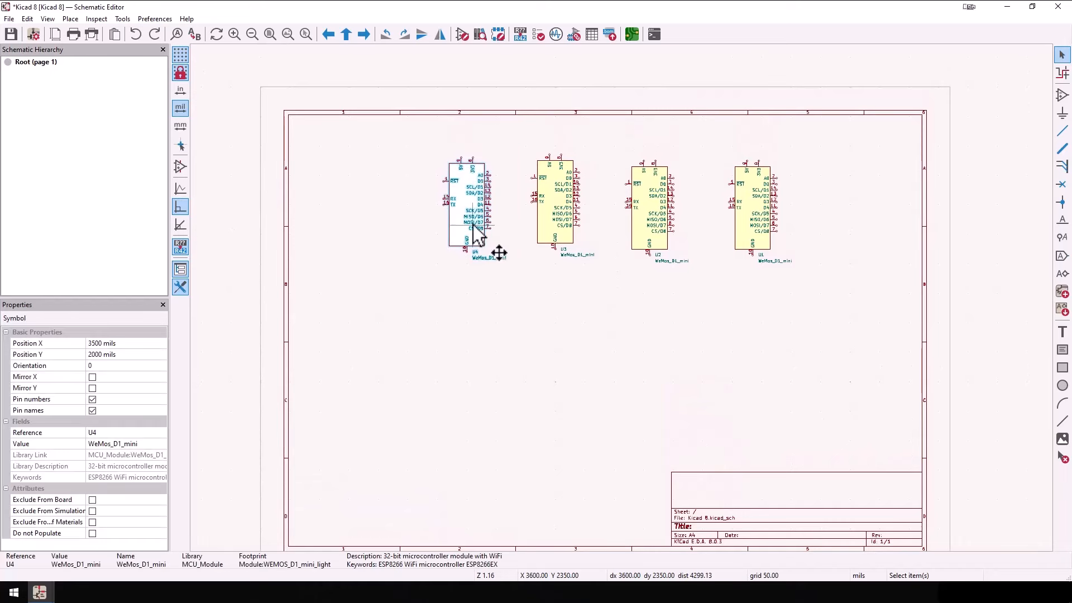
left_click_drag(476, 228, 417, 271)
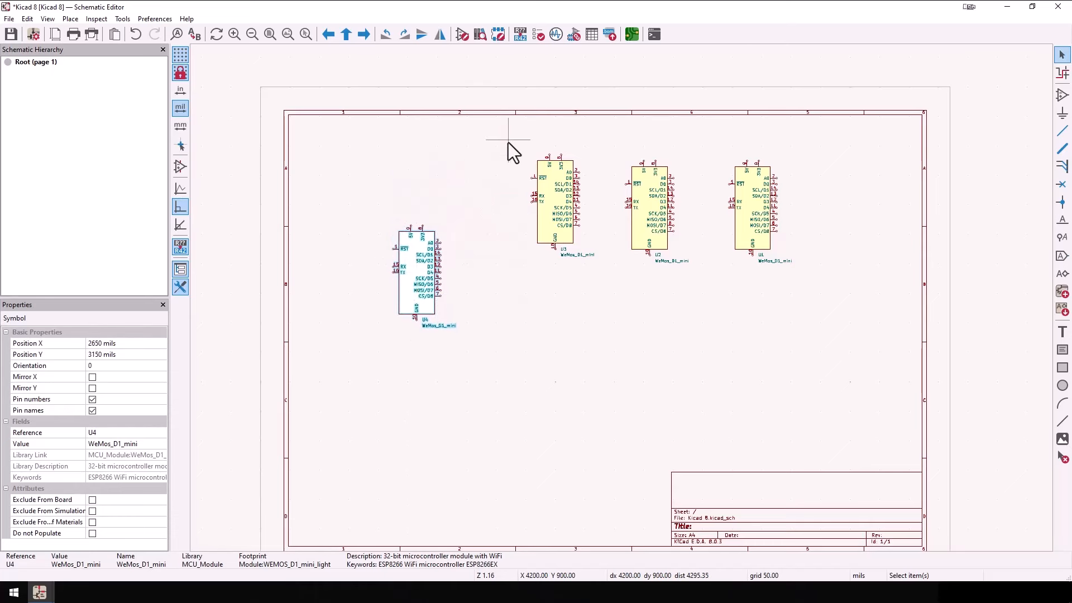
left_click_drag(508, 143, 577, 305)
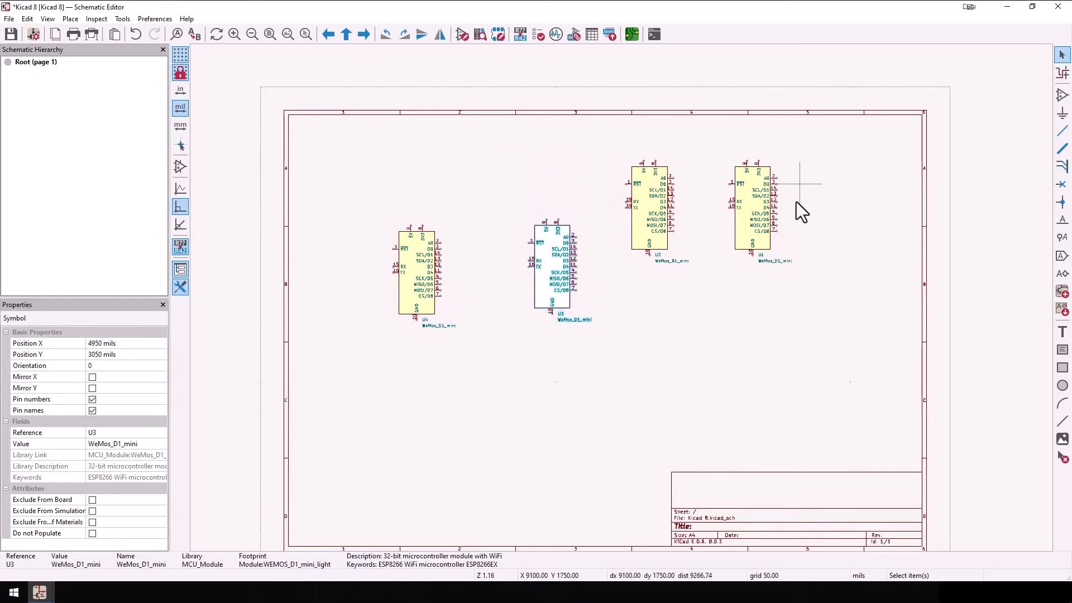
left_click_drag(707, 158, 826, 288)
left_click_drag(750, 239, 833, 312)
left_click_drag(605, 155, 718, 286)
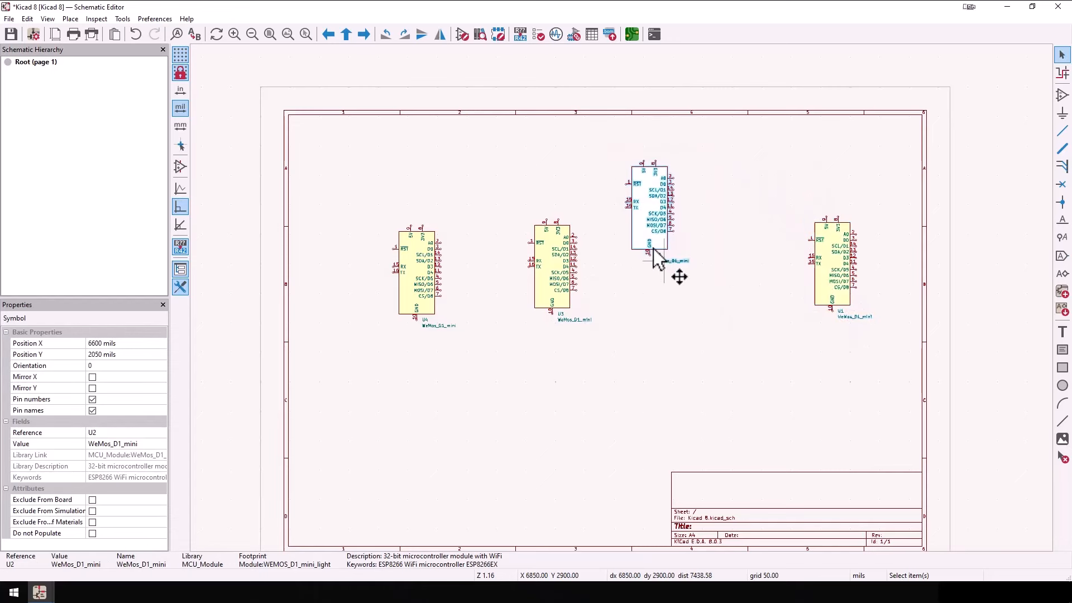
left_click_drag(632, 229, 663, 317)
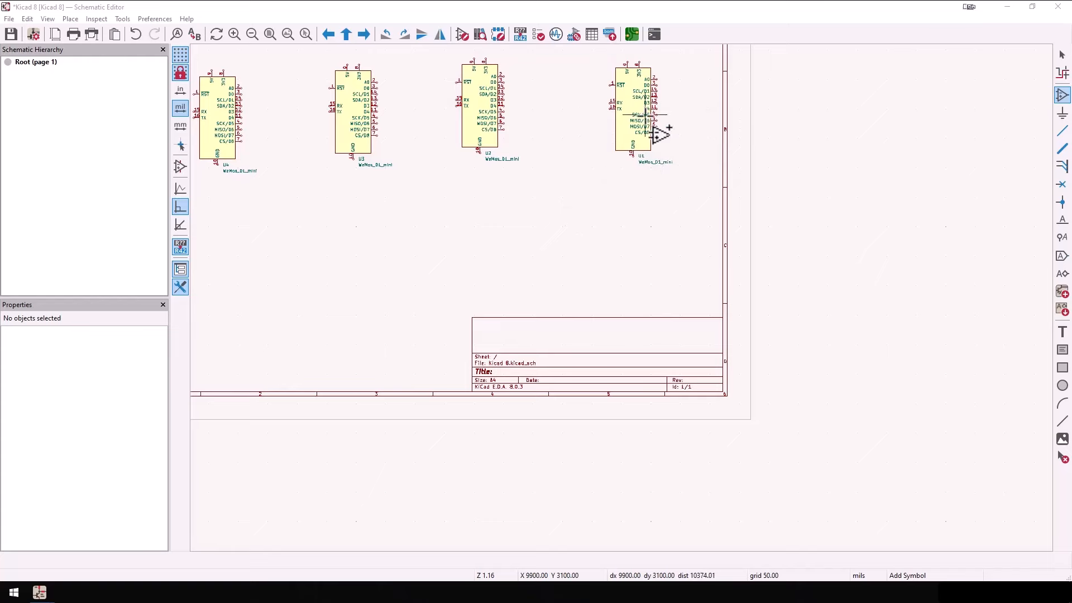
- Search the symbol library for "conn" and browse the generic single-row connectors
left_click(1062, 97)
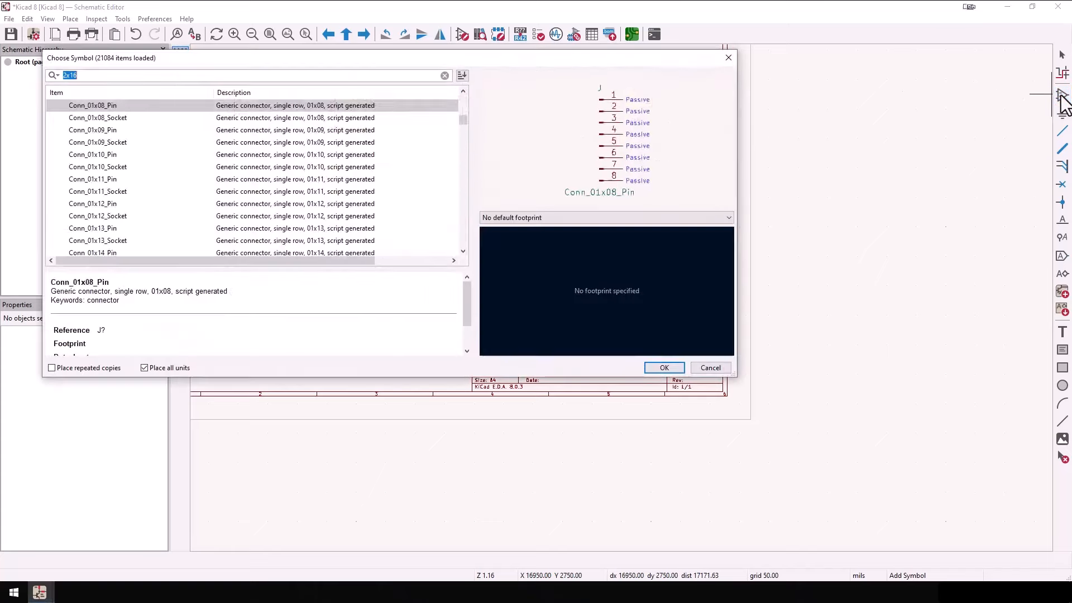
type("x")
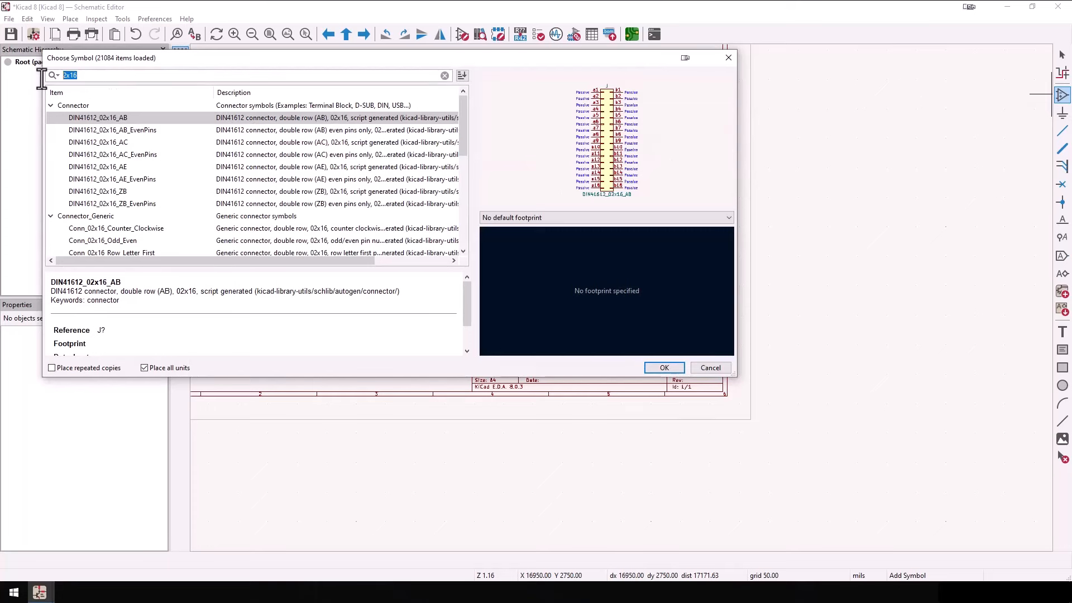
key("BackSpace")
type("conn")
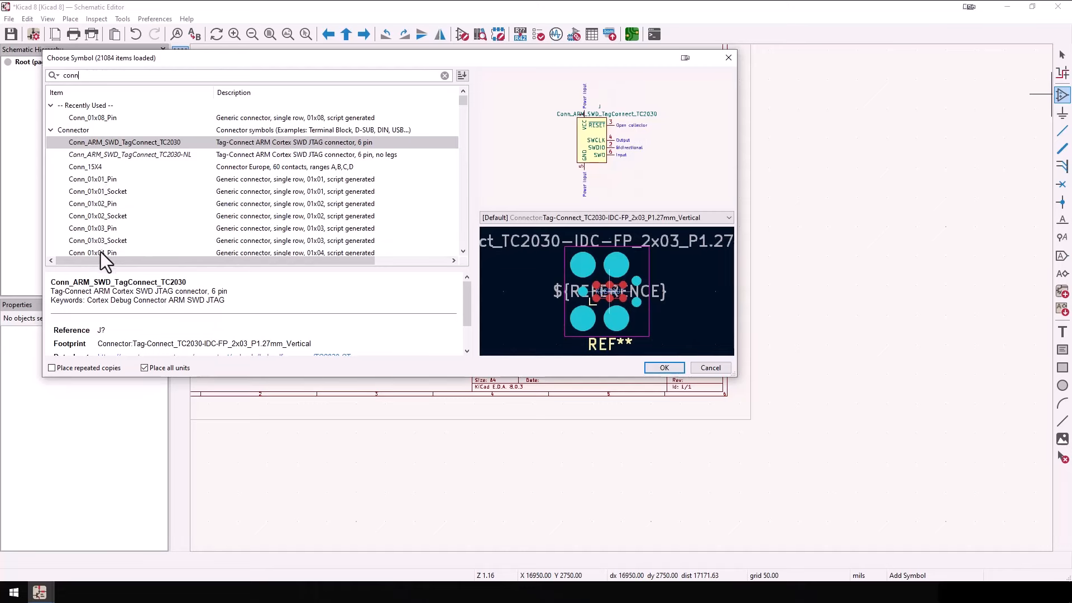
scroll(101, 240, "down", 4)
scroll(103, 230, "down", 5)
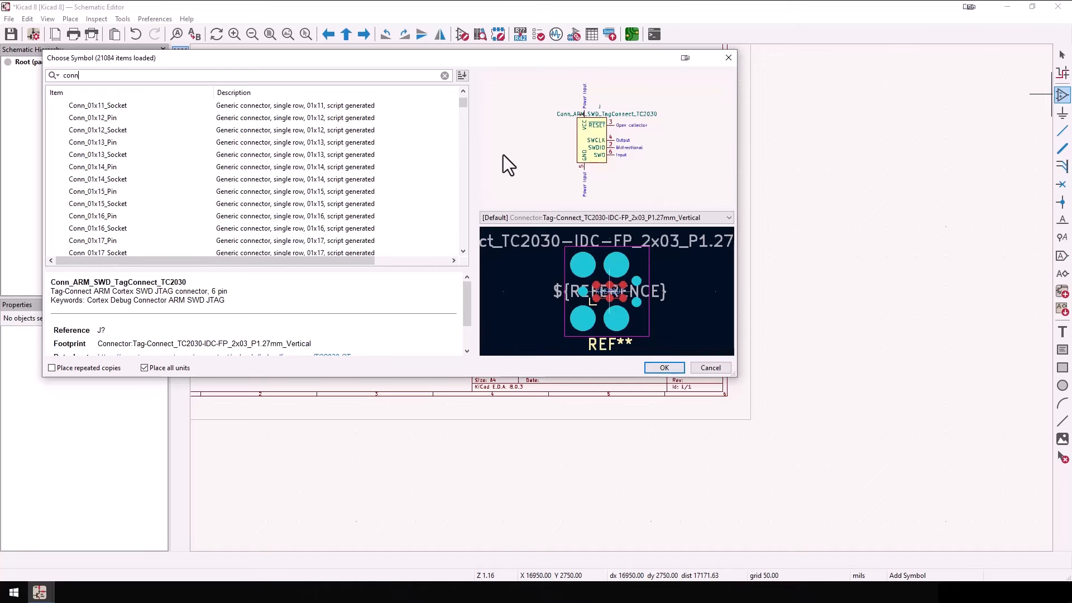
- Search for "2x40" connectors and examine the pin layout of Conn_02x40_Counter_Clockwise in the preview
left_click_drag(98, 76, 53, 76)
type("2x40")
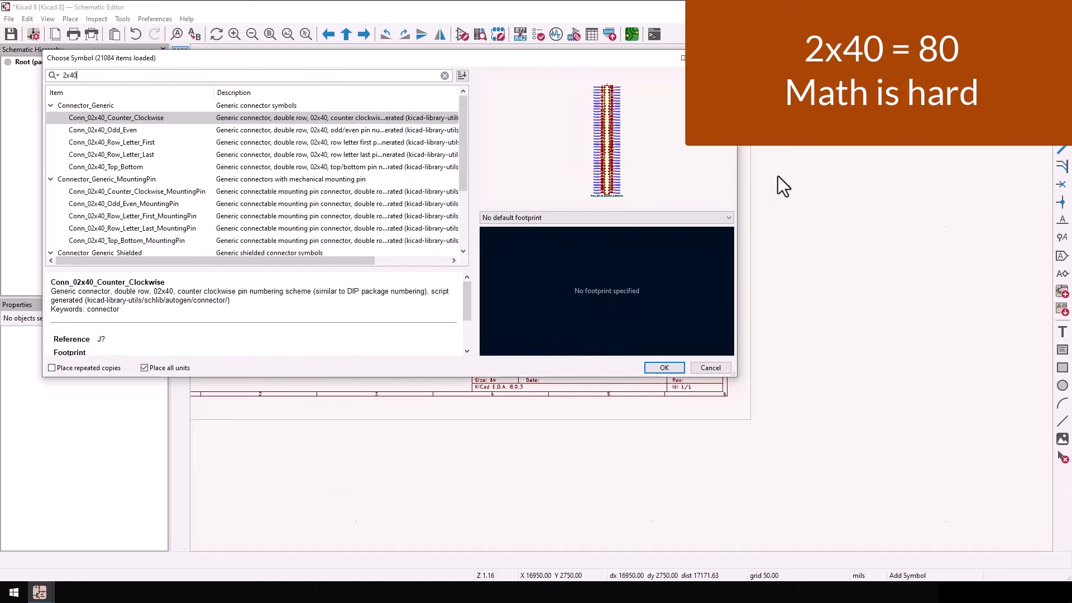
scroll(607, 135, "up", 3)
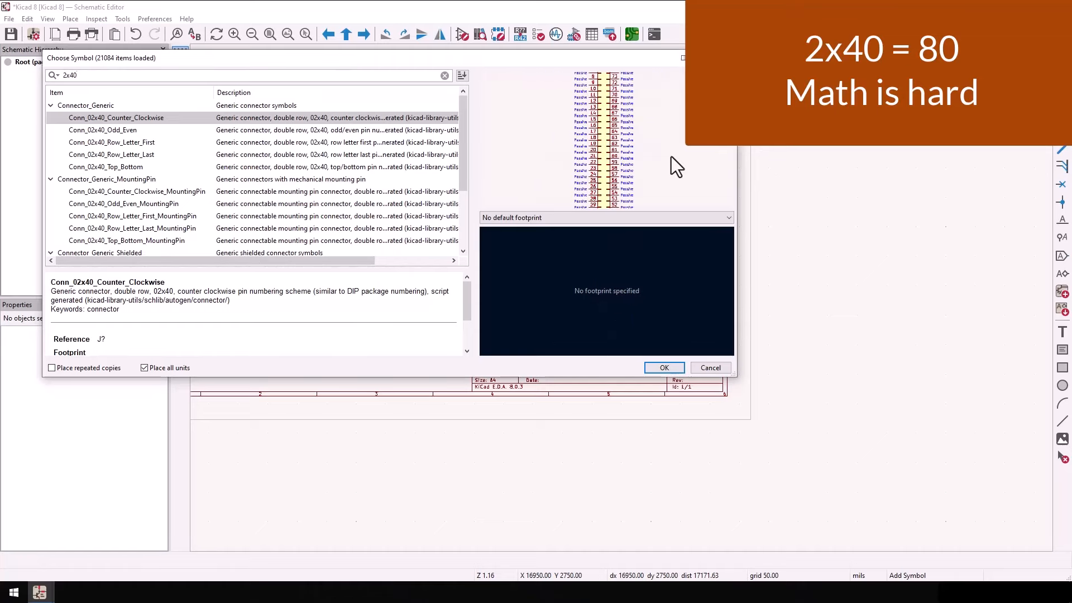
scroll(607, 142, "up", 5)
scroll(607, 142, "down", 6)
scroll(607, 142, "up", 4)
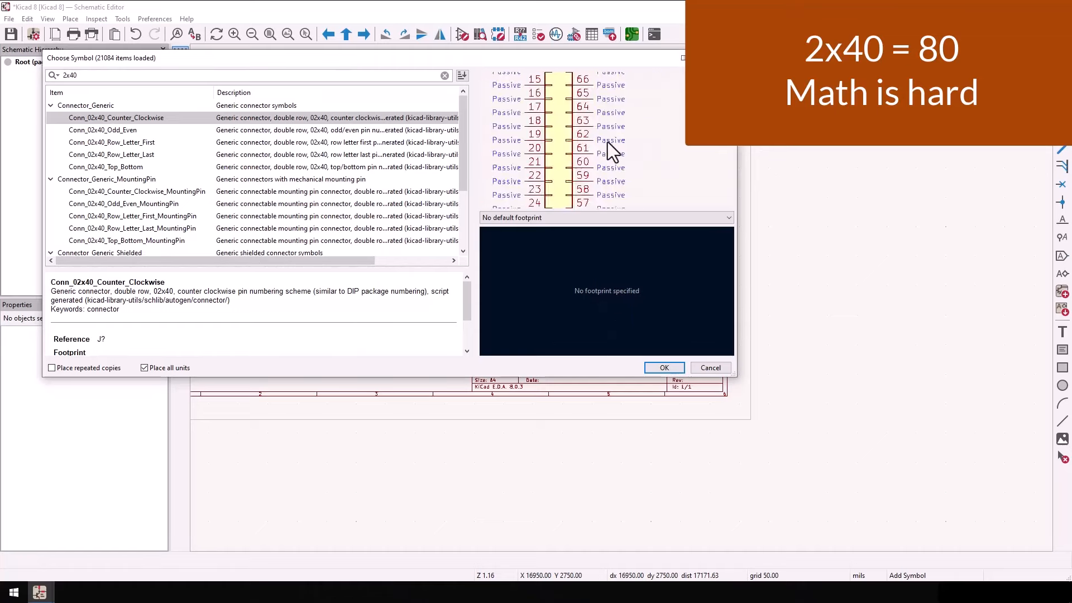
scroll(607, 141, "down", 5)
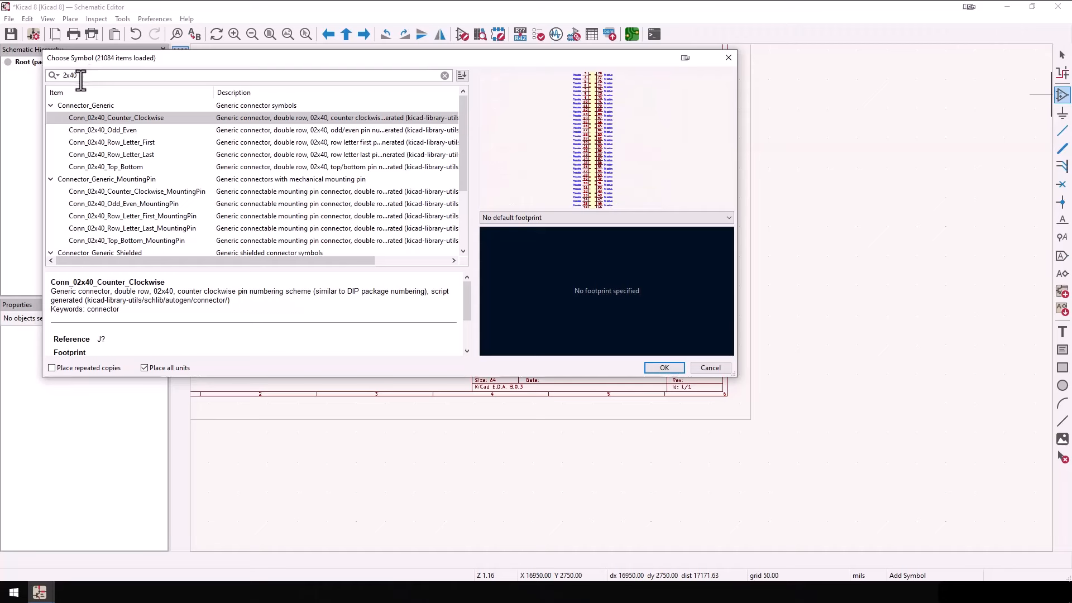
- Find the Conn_01x08_Pin symbol with the search term "1x08" and place it below the rightmost WeMos module
left_click_drag(81, 80, 60, 82)
type("1x08")
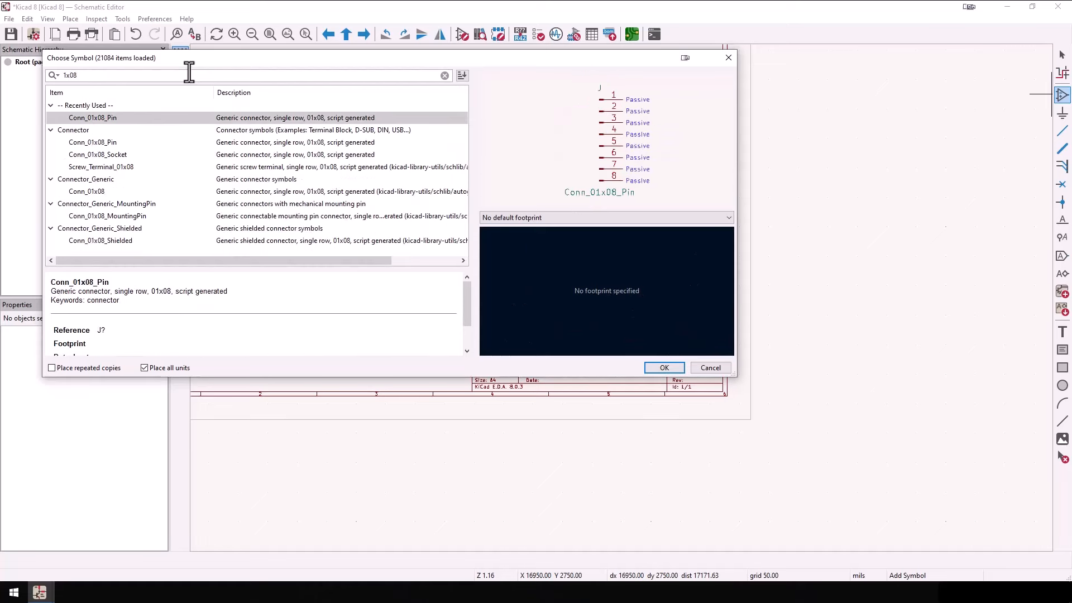
left_click(305, 119)
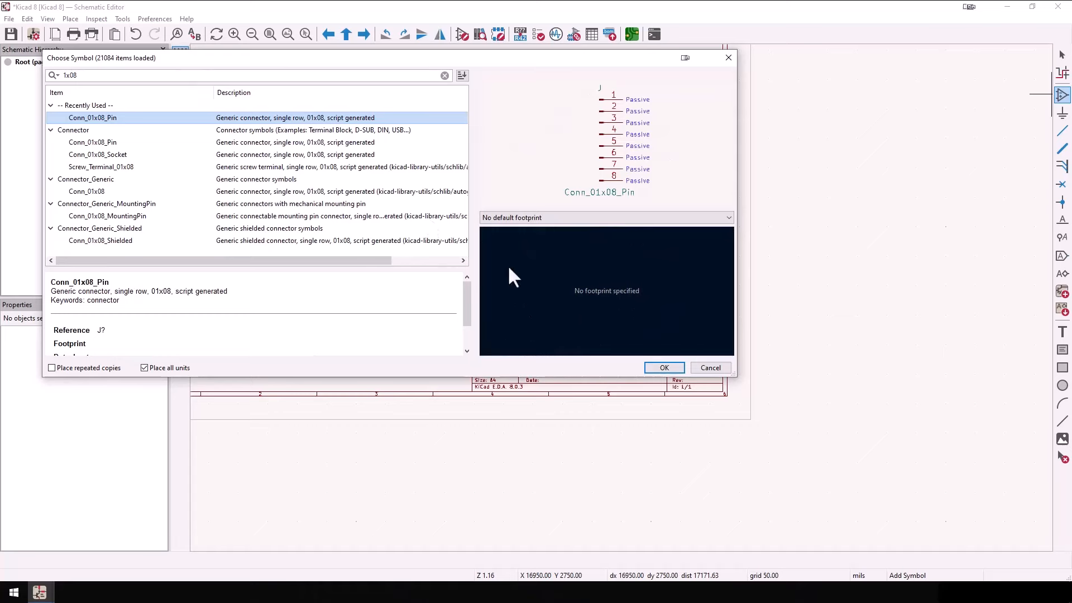
left_click(662, 367)
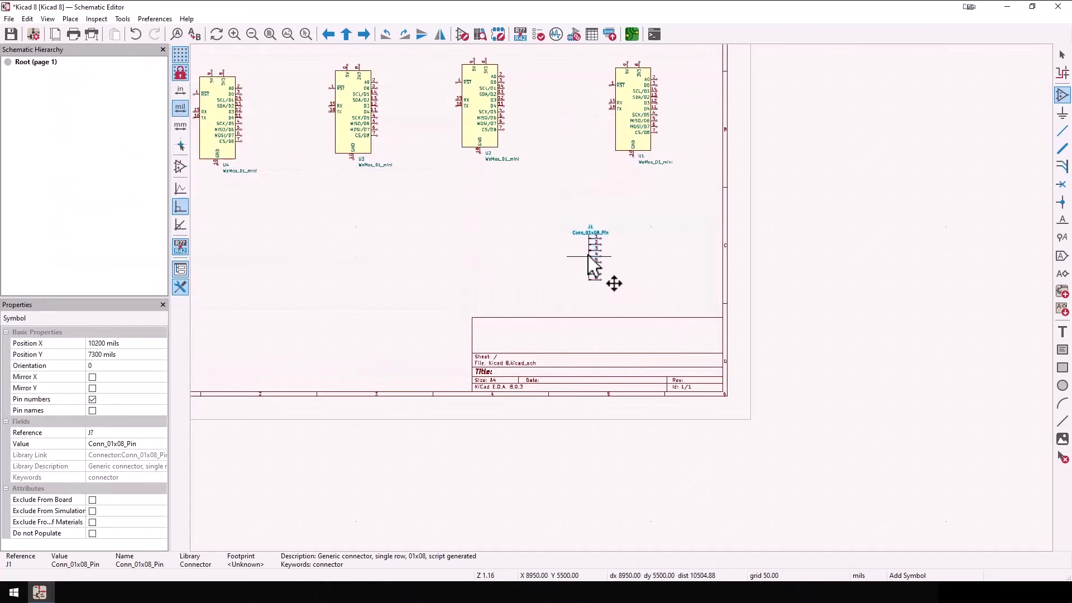
left_click(588, 254)
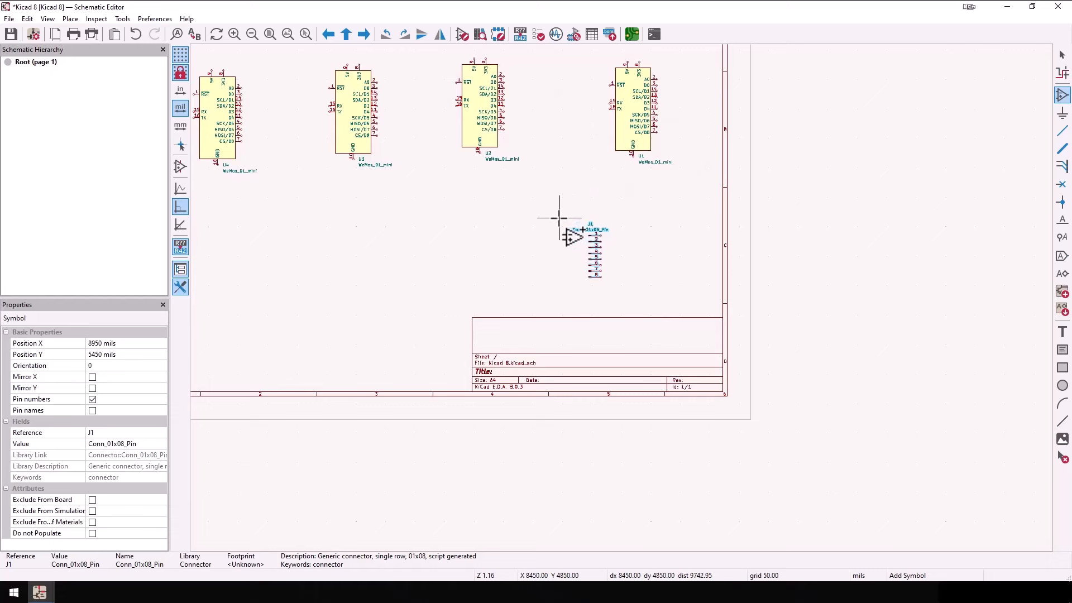
- Duplicate the 8-pin connector and place the copy level with it, about 1050 mils to its left
left_click_drag(559, 218, 640, 289)
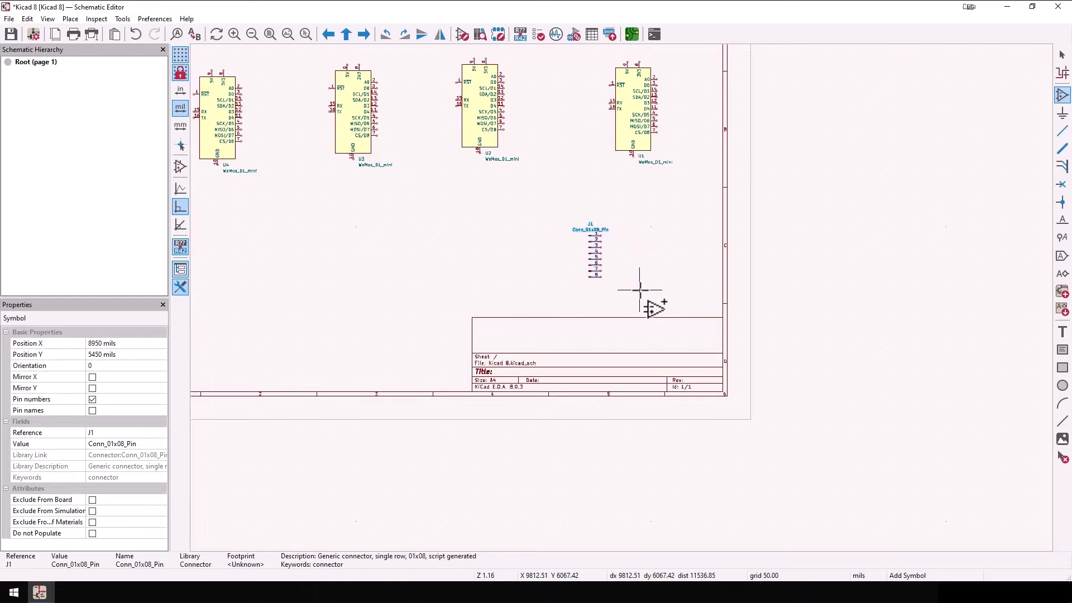
key("ctrl+d")
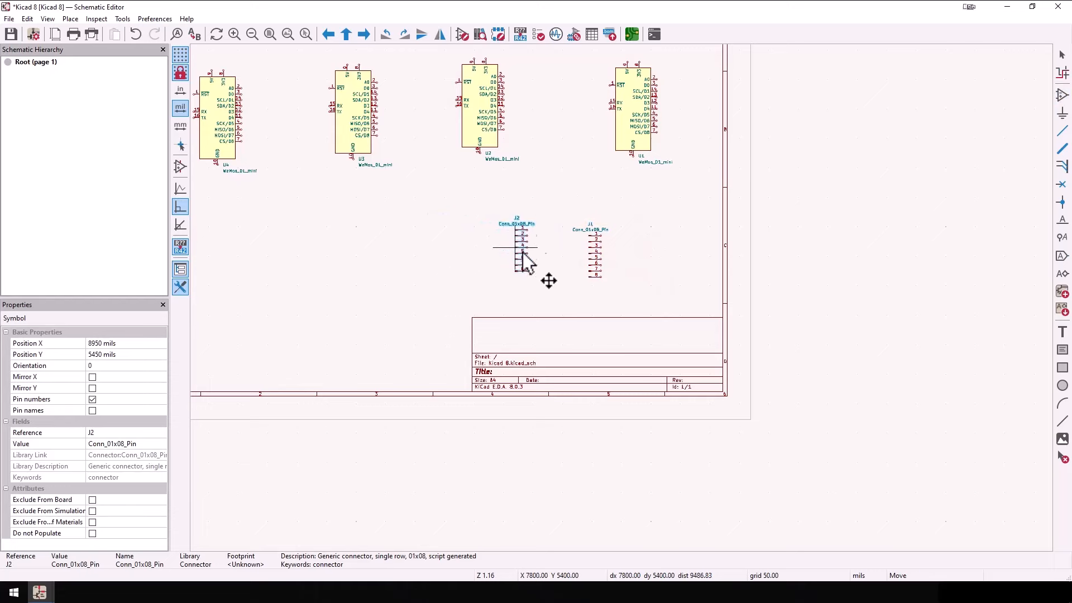
left_click(523, 254)
key("a")
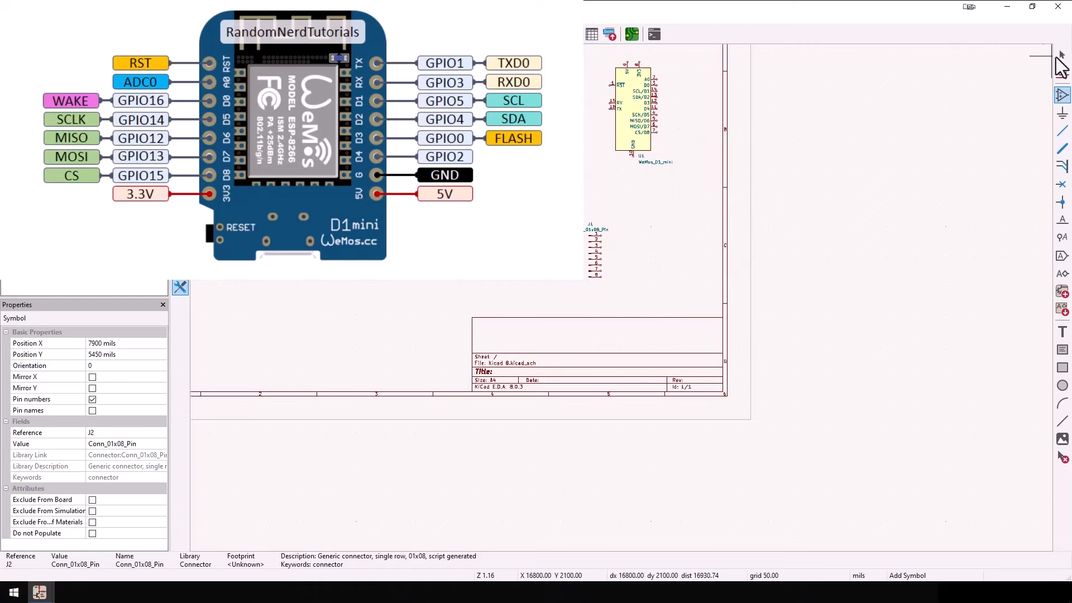
- Change the value of the left 8-pin connector J2 to "Conn_01x08_Pin - L"
left_click(1061, 56)
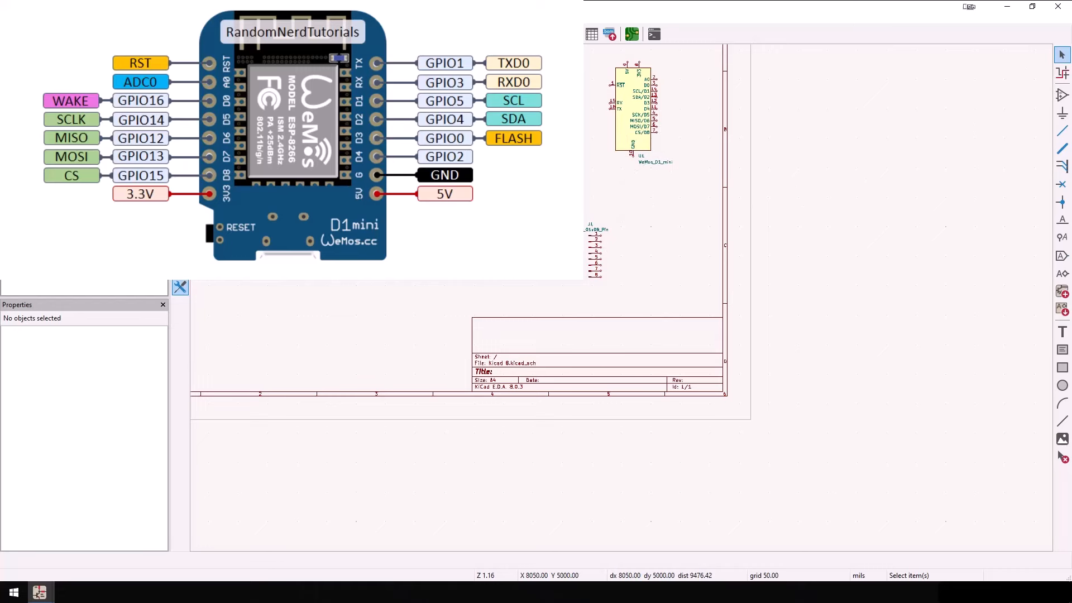
double_click(529, 230)
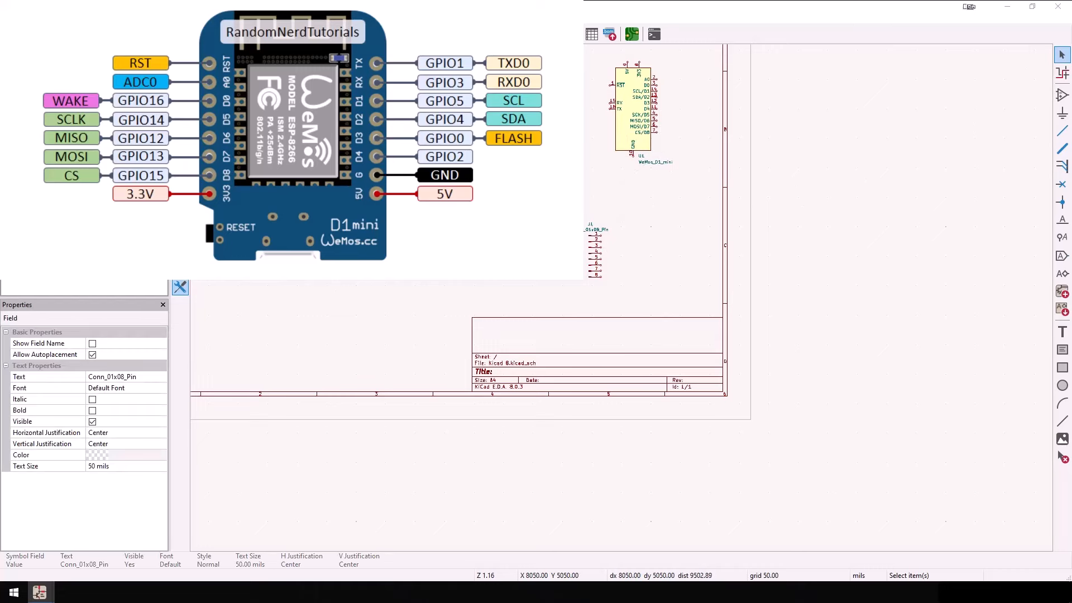
left_click(145, 82)
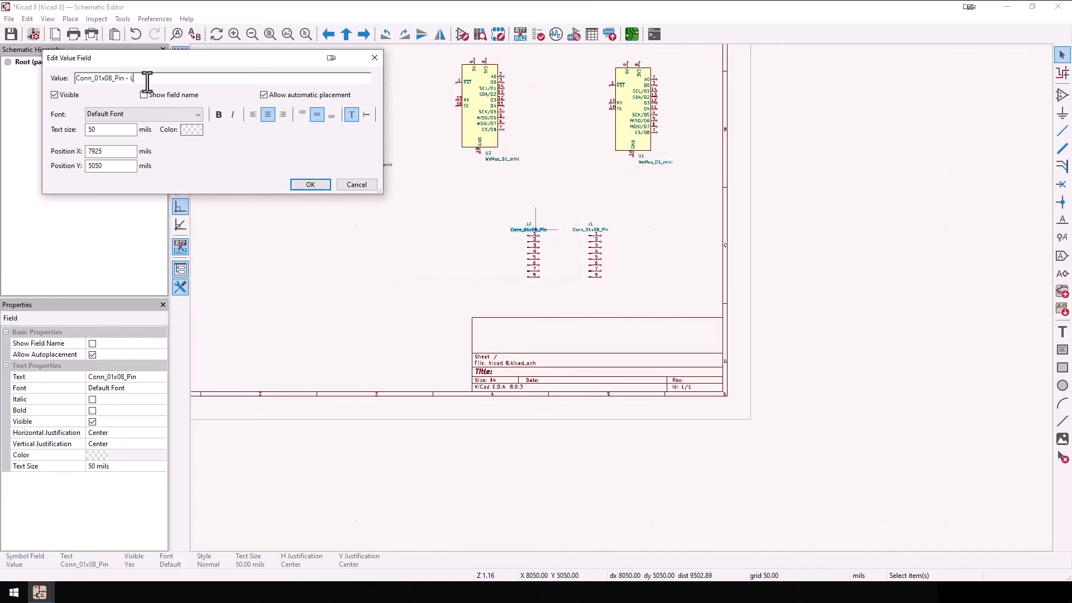
type("- L")
left_click(310, 185)
- Change the value of the right 8-pin connector J1 to "Conn_01x08_Pin - R"
left_click(602, 230)
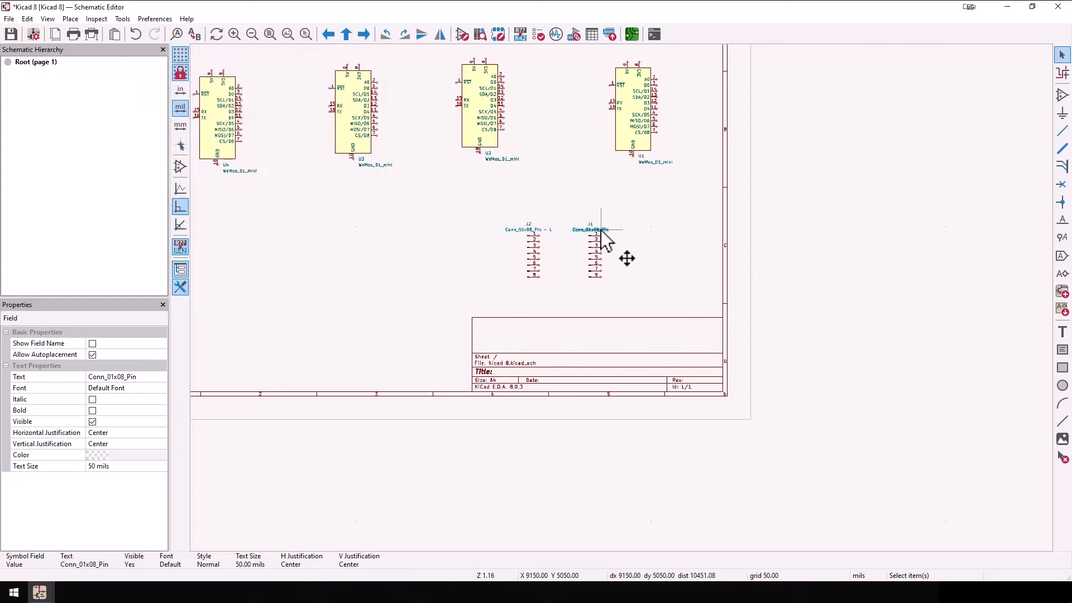
double_click(602, 230)
left_click(189, 82)
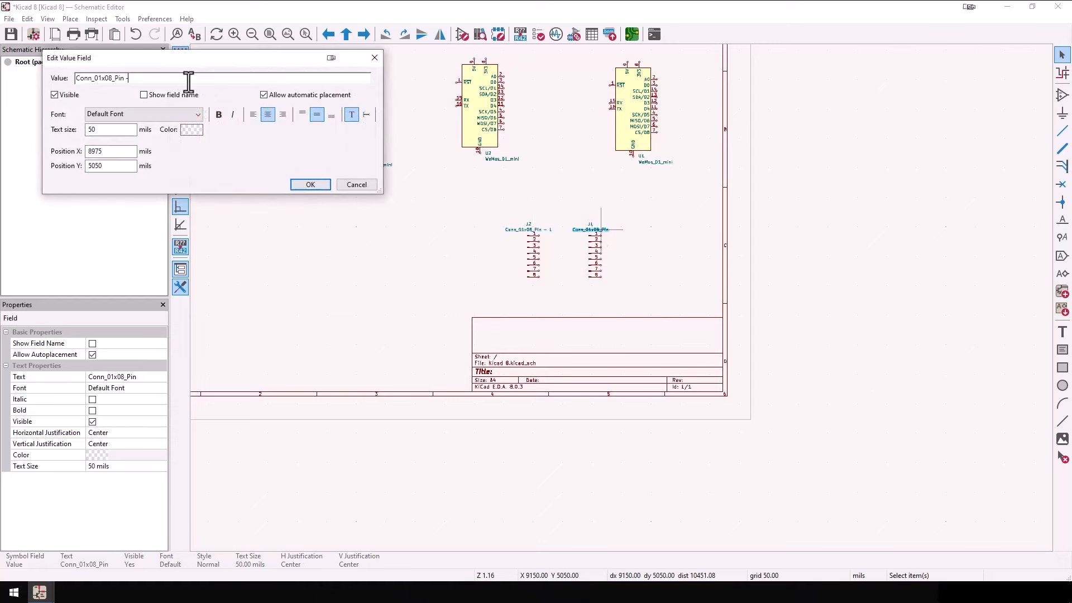
left_click(311, 185)
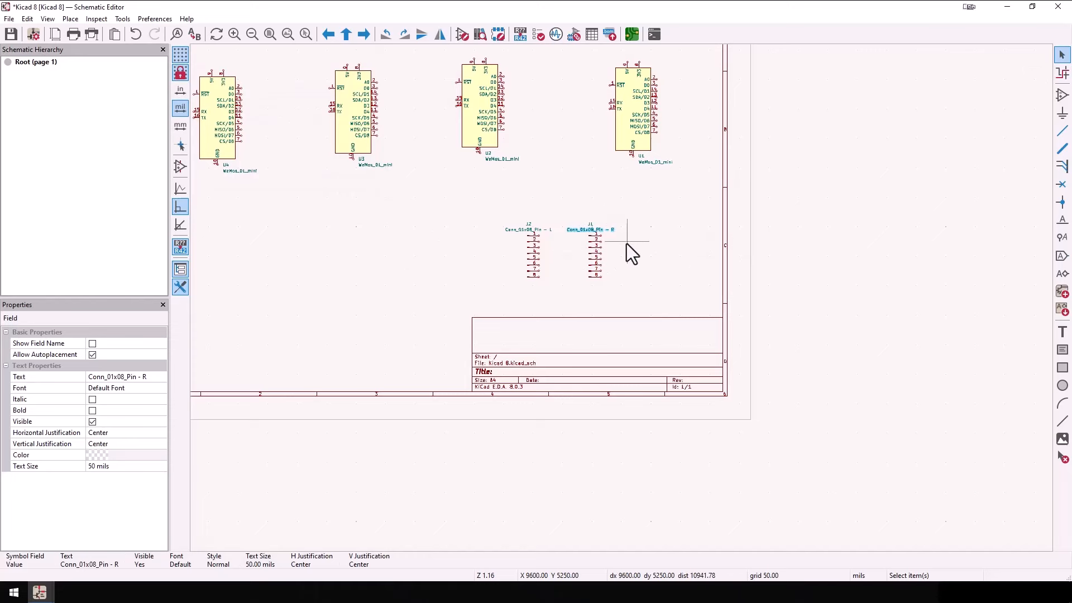
- Duplicate the L and R 8-pin connectors together and place the copies below the two left WeMos modules, at Y 5200 mils
left_click_drag(478, 211, 654, 312)
key("ctrl+d")
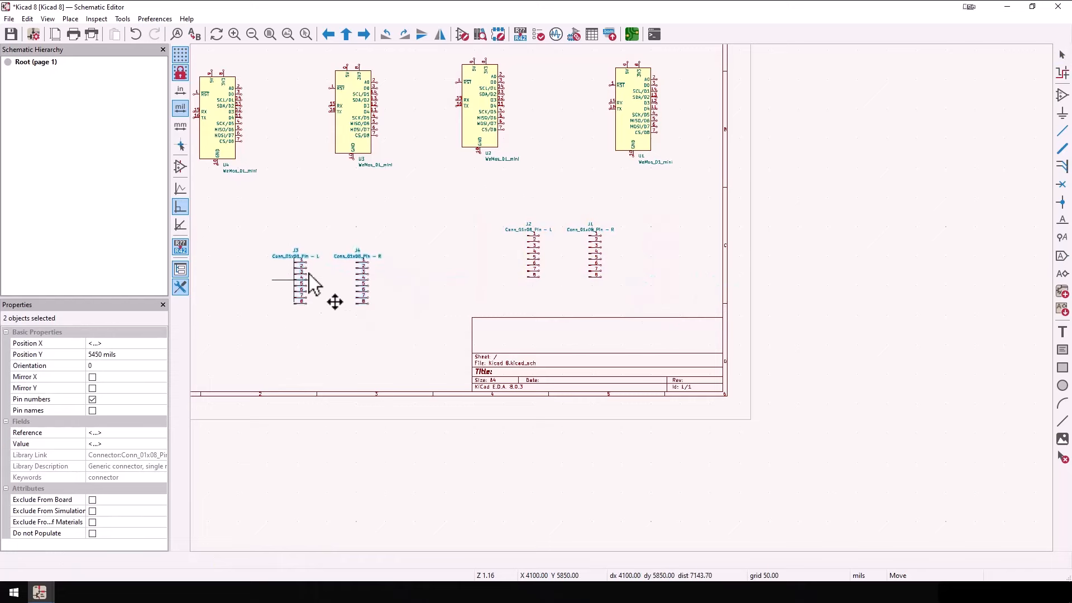
left_click(302, 243)
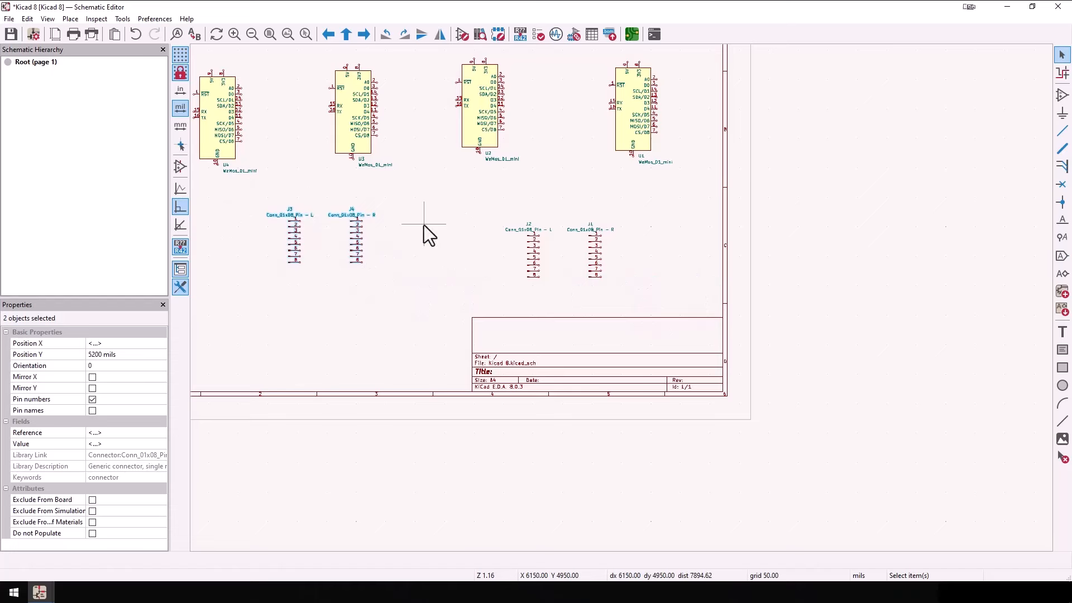
left_click(407, 276)
- Move the duplicated R connector J4 beside J1, to X 9850 and Y 5450 mils
left_click(355, 238)
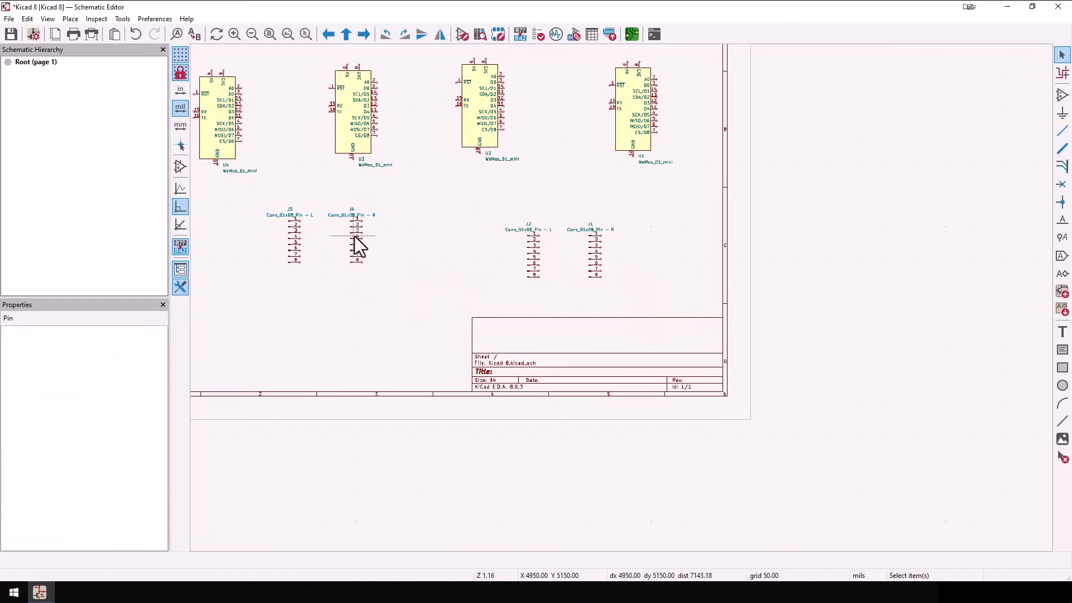
left_click_drag(327, 204, 396, 287)
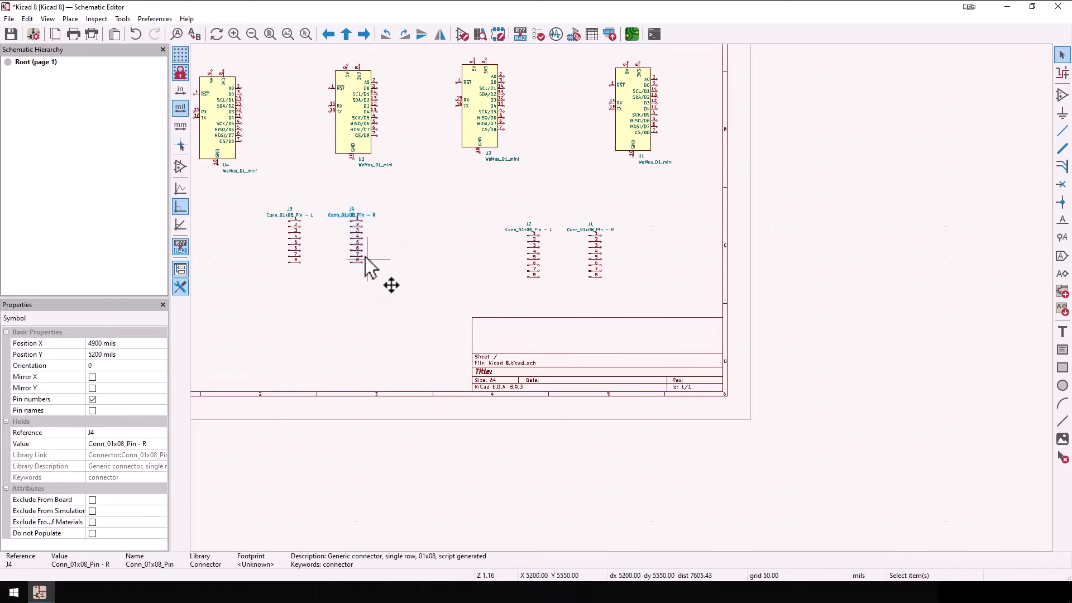
left_click_drag(362, 242, 653, 259)
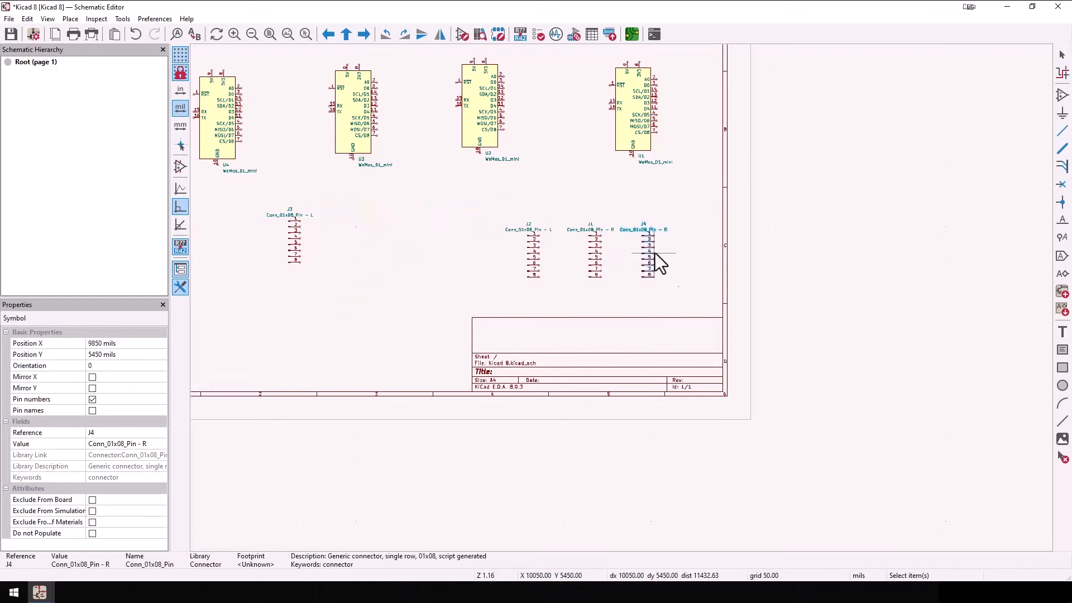
- Move the duplicated L connector J3 to the left of J2, at X 7000 and Y 5450 mils
left_click(325, 249)
left_click(279, 236)
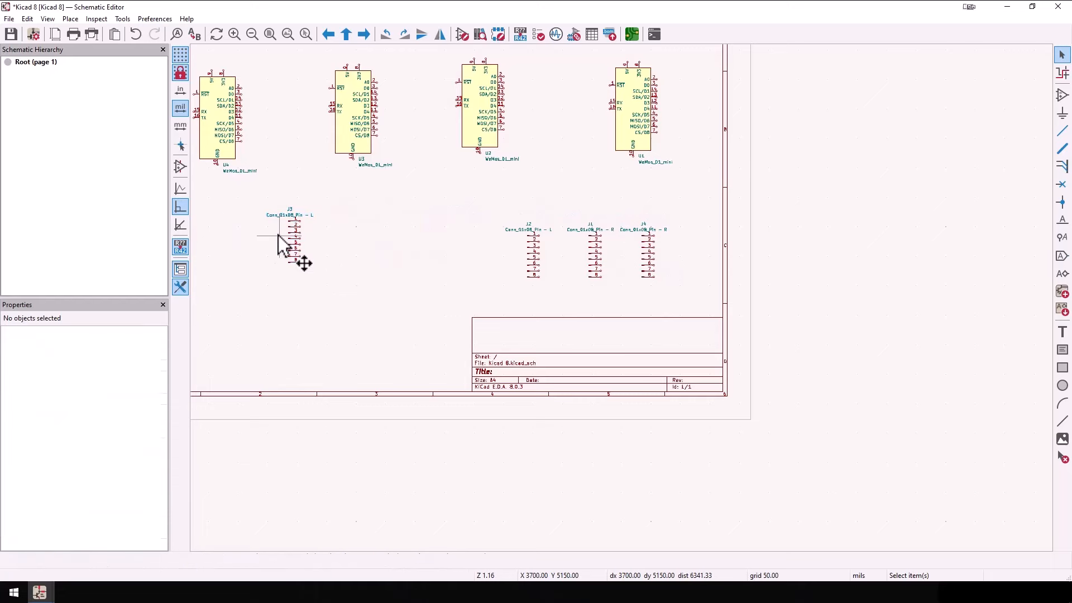
left_click_drag(232, 192, 486, 259)
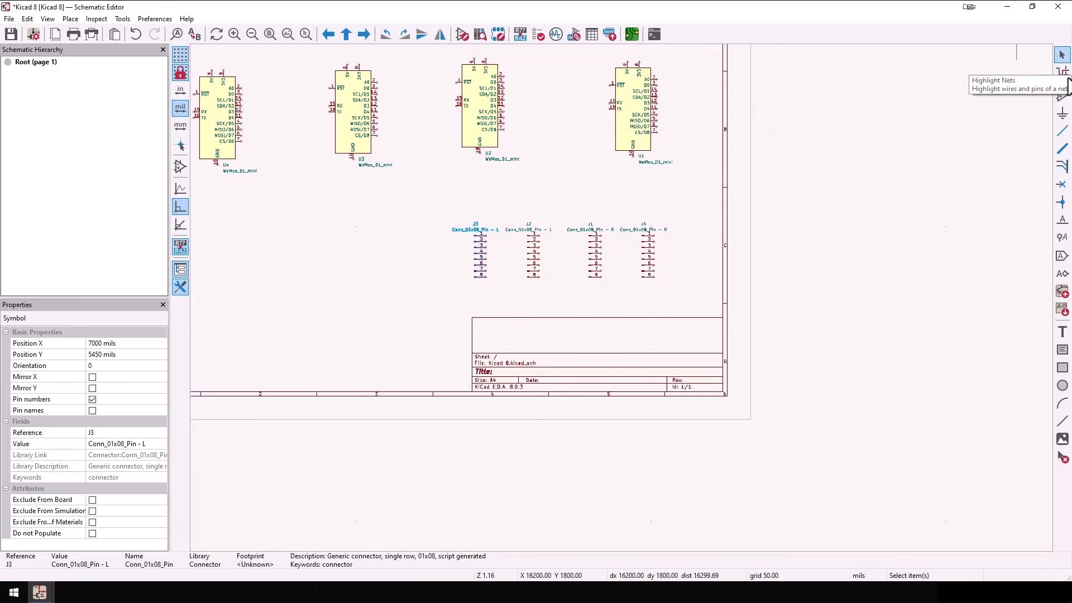
- Find the Conn_01x05_Pin symbol with the search term "1x05" and place it above the rightmost WeMos module, at X 10150 and Y 1100 mils
left_click(1064, 96)
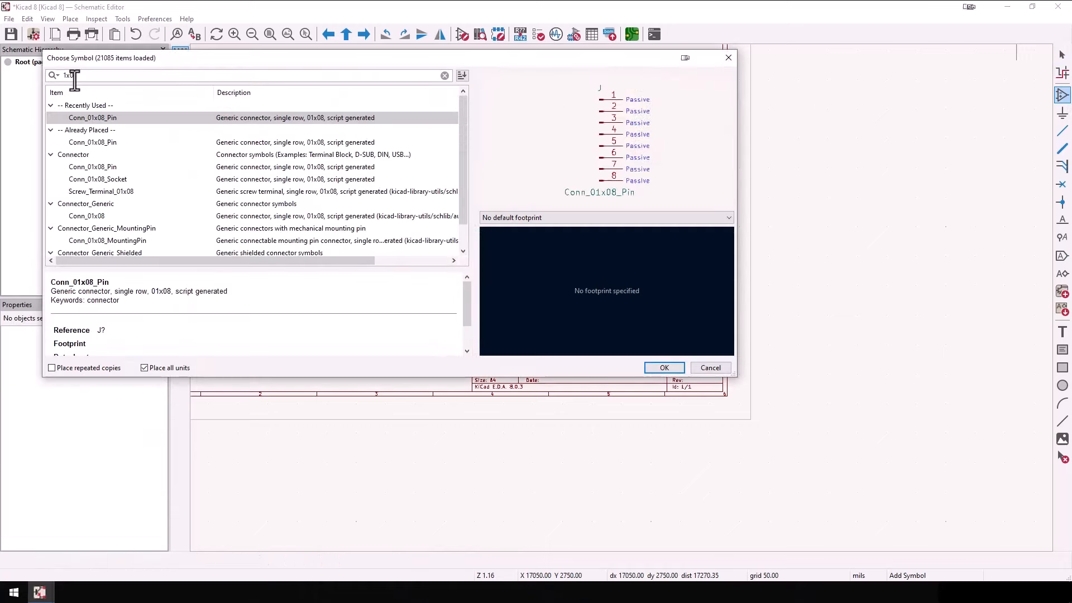
key("BackSpace")
type("5")
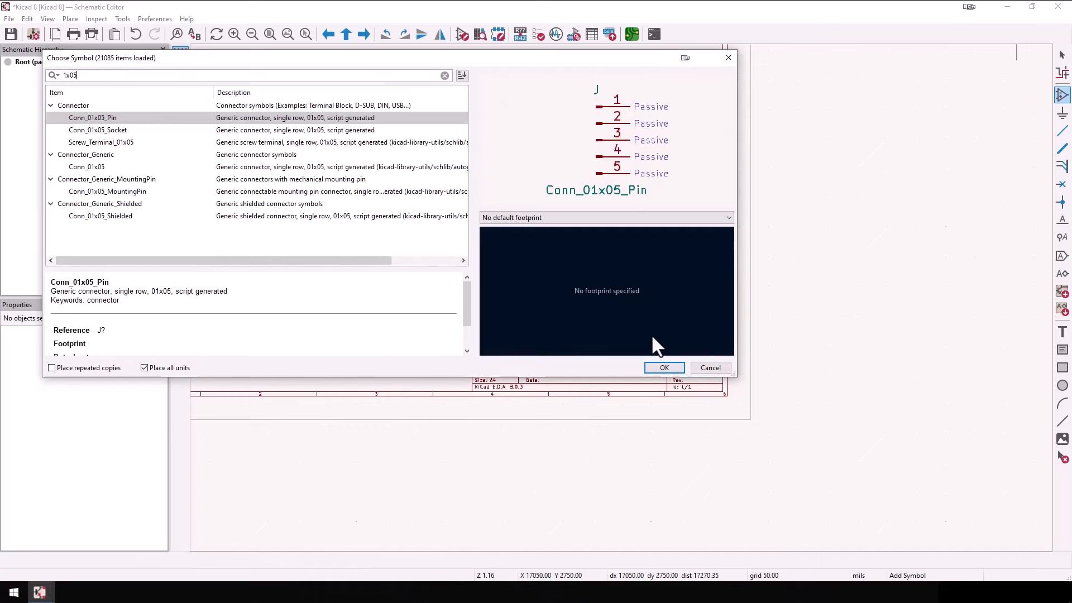
left_click(673, 369)
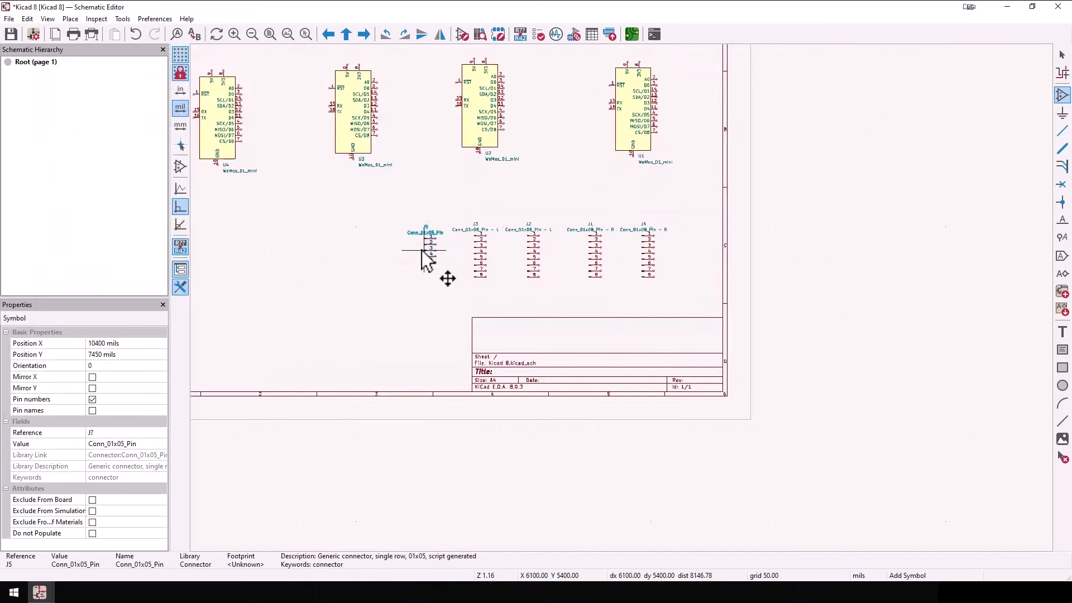
scroll(642, 179, "down", 2)
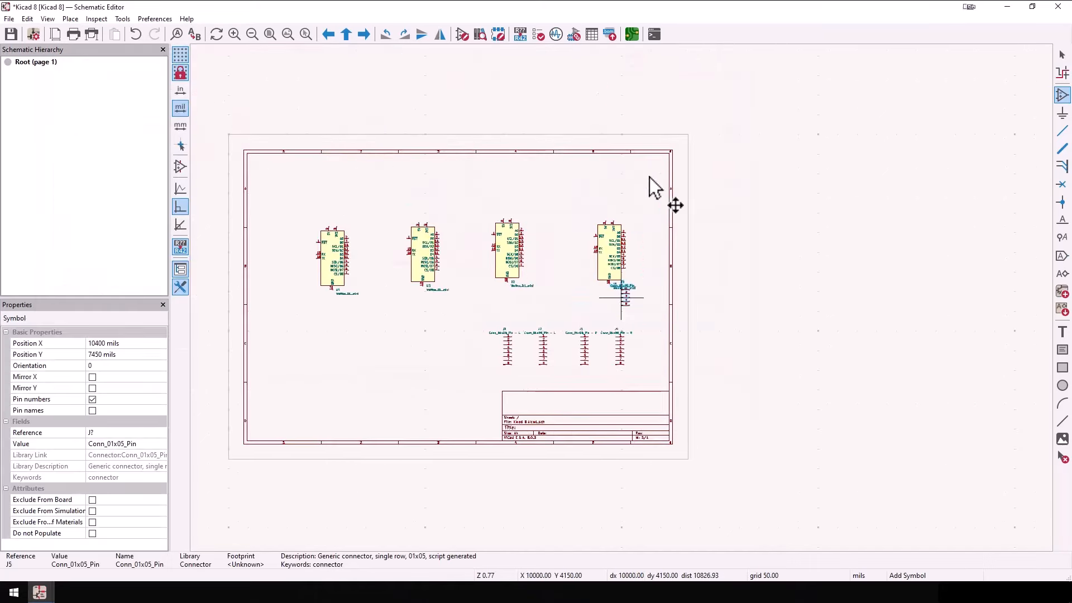
left_click(630, 179)
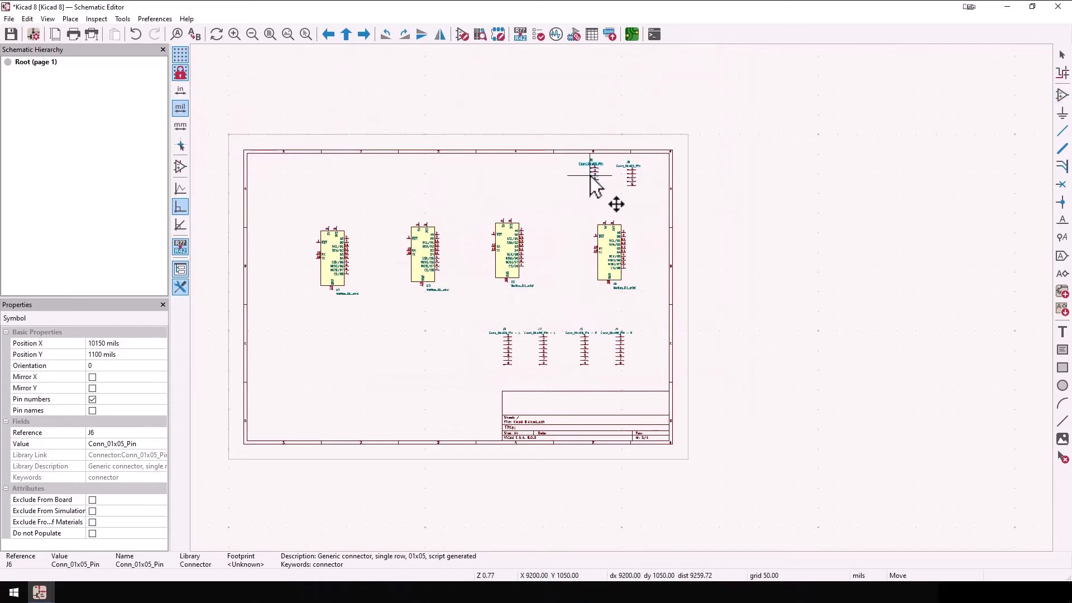
- Place two copies of the 5-pin connector in a level row to its left, spaced about 950 mils apart
left_click(589, 178)
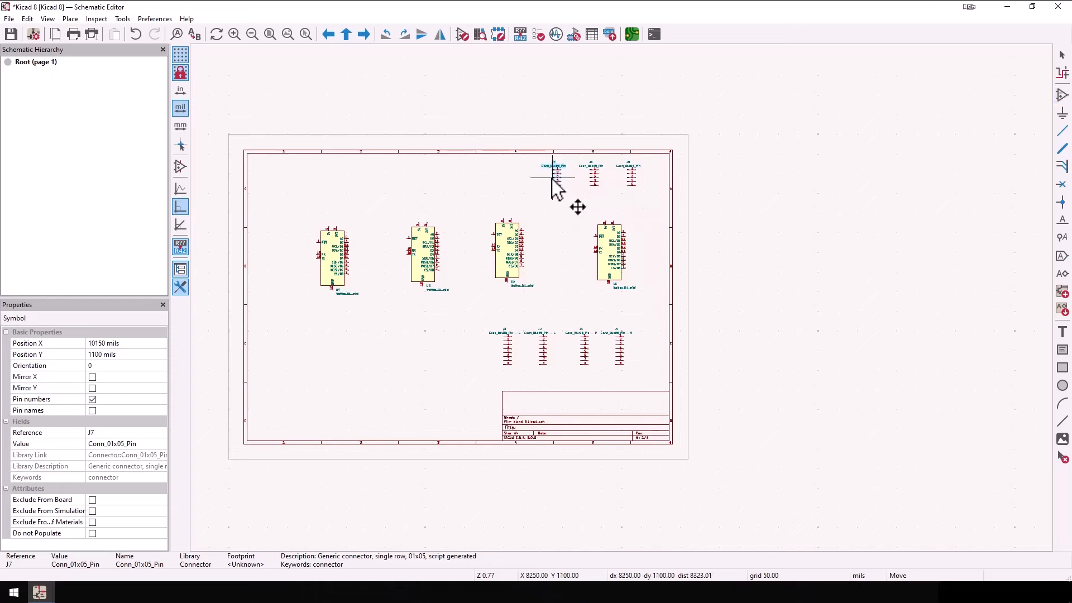
left_click(553, 179)
scroll(628, 201, "up", 3)
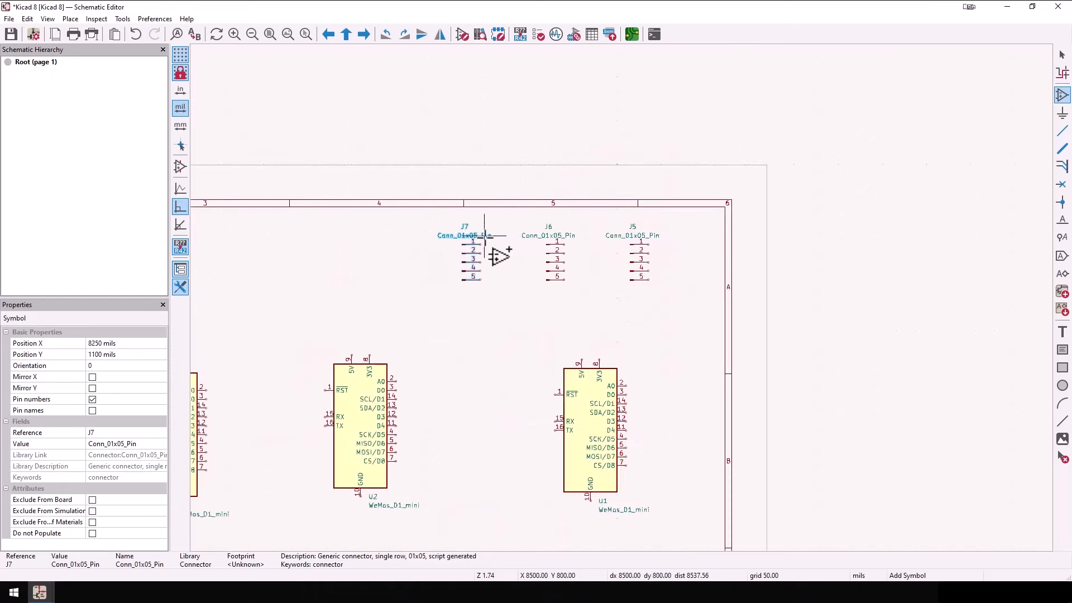
left_click(903, 91)
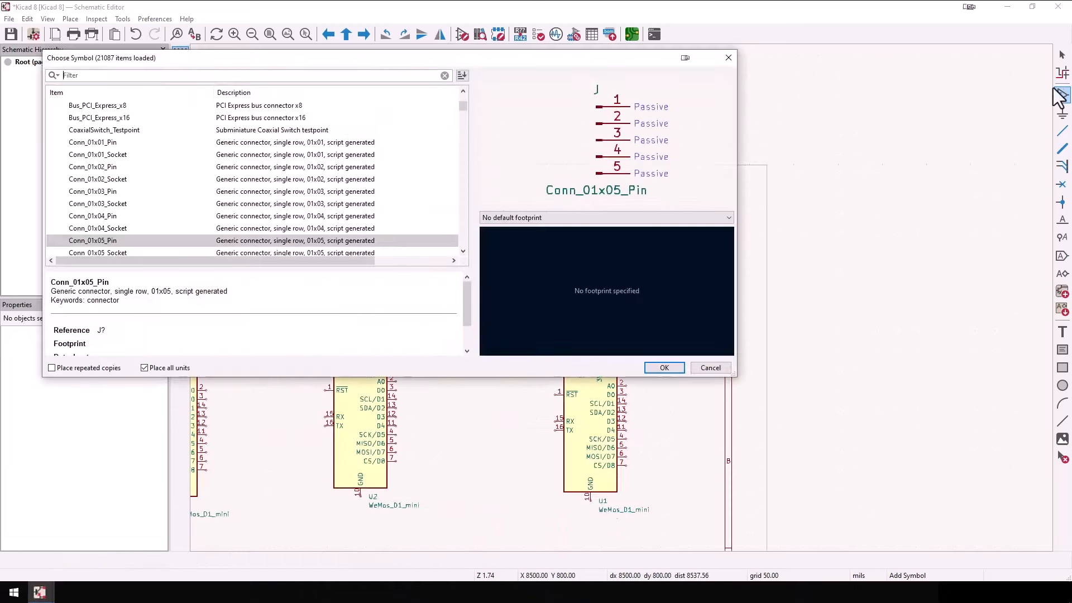
left_click(733, 62)
left_click(1061, 56)
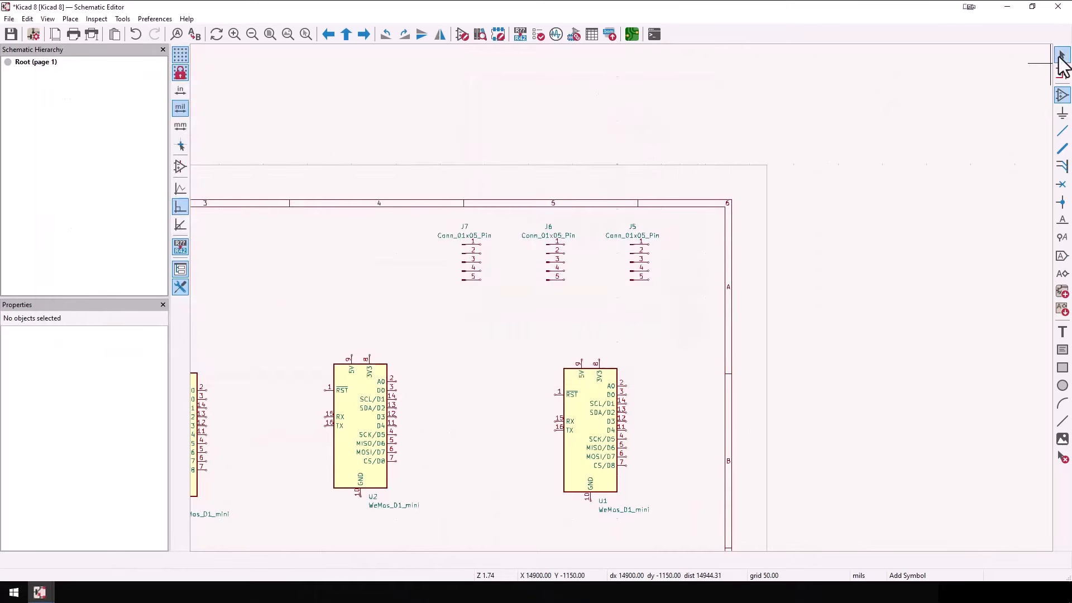
- Change the value of the leftmost 5-pin connector J7 to "Conn_01x05_Pin - G"
double_click(484, 244)
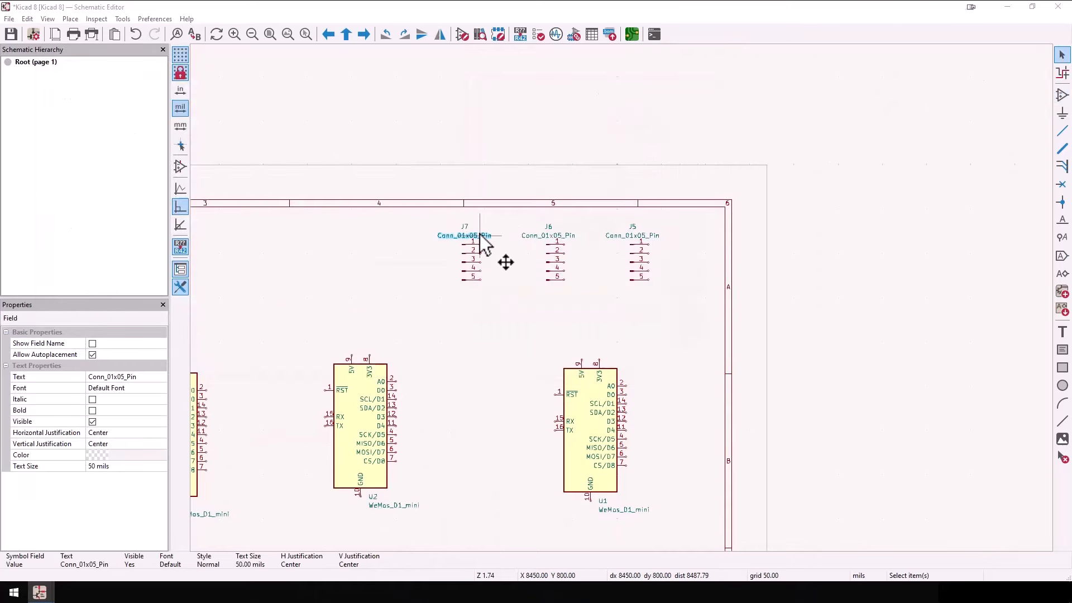
left_click(164, 77)
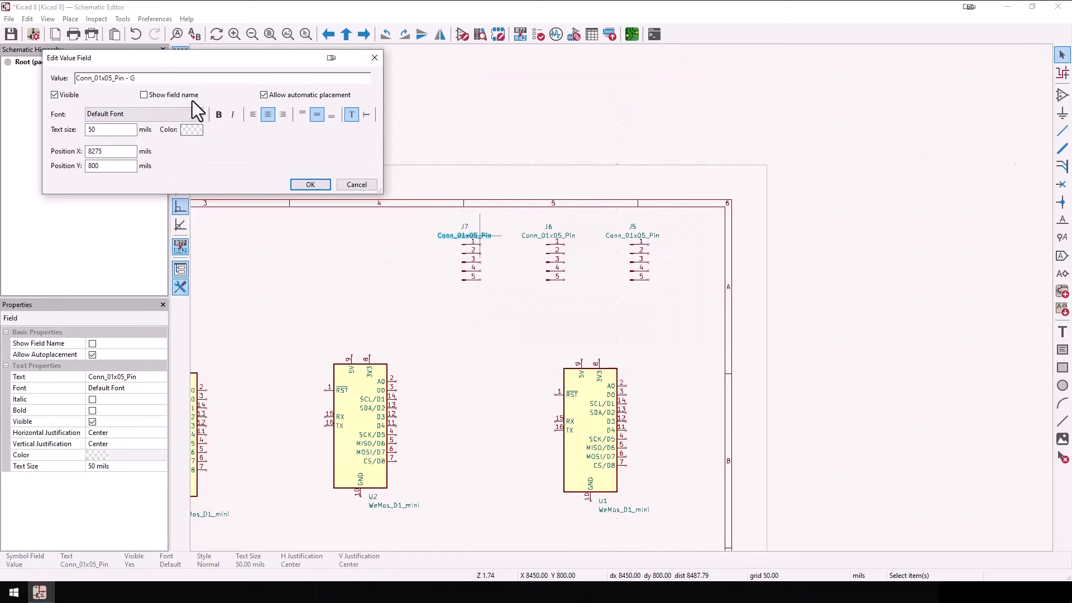
type("- G")
left_click(319, 186)
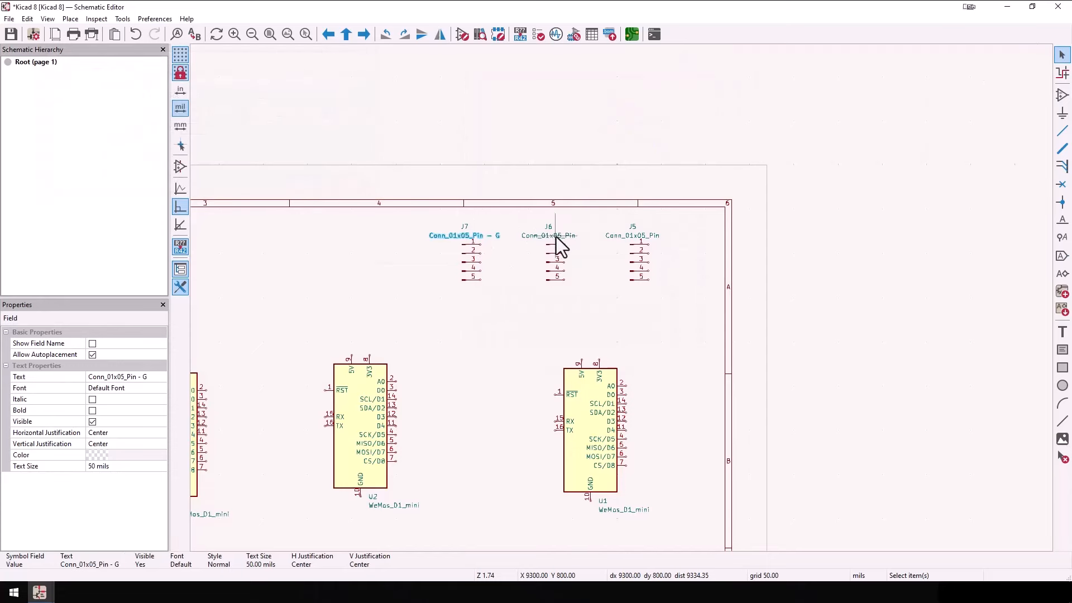
- Change the value of the middle 5-pin connector J6 to "Conn_01x05_Pin 3.3v"
left_click(555, 236)
key("e")
left_click(150, 78)
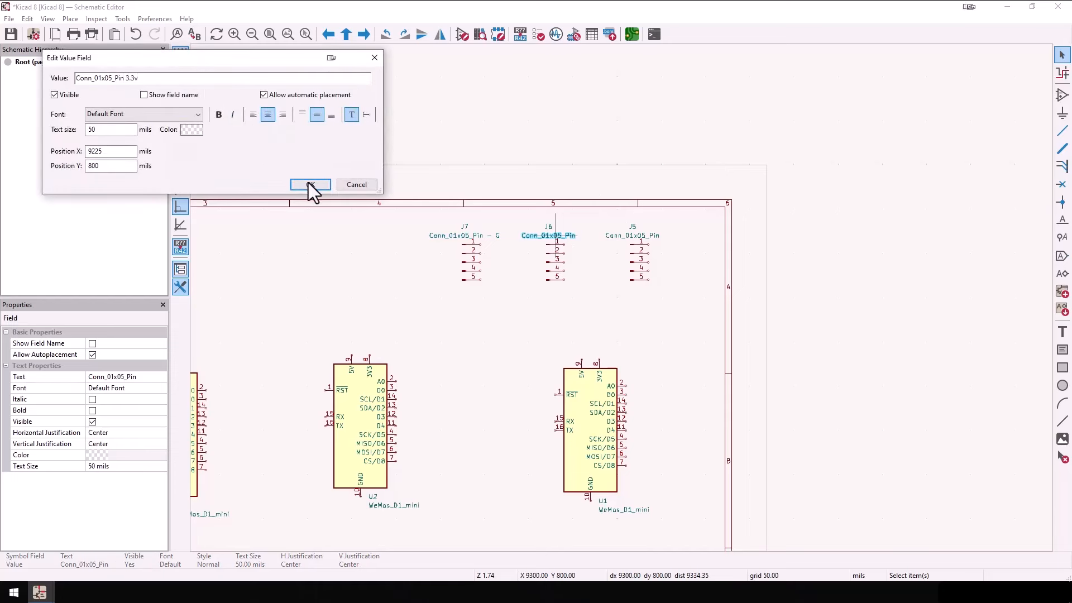
left_click(310, 184)
- Change the value of the rightmost 5-pin connector J5 to "Conn_01x05_Pin - 5v"
left_click(637, 235)
key("e")
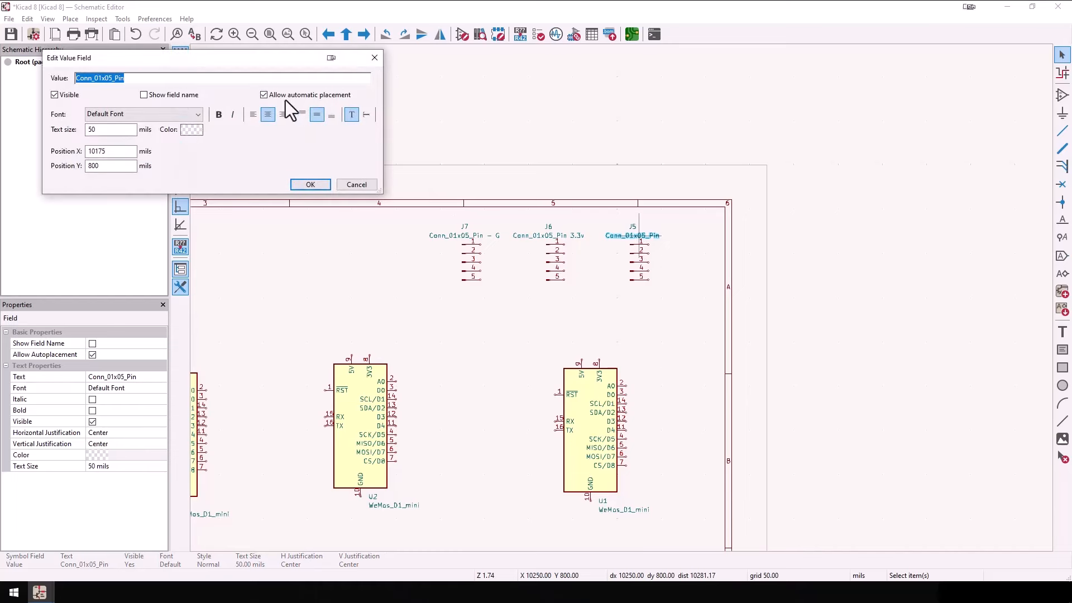
left_click(190, 79)
type("- 5v")
left_click(310, 184)
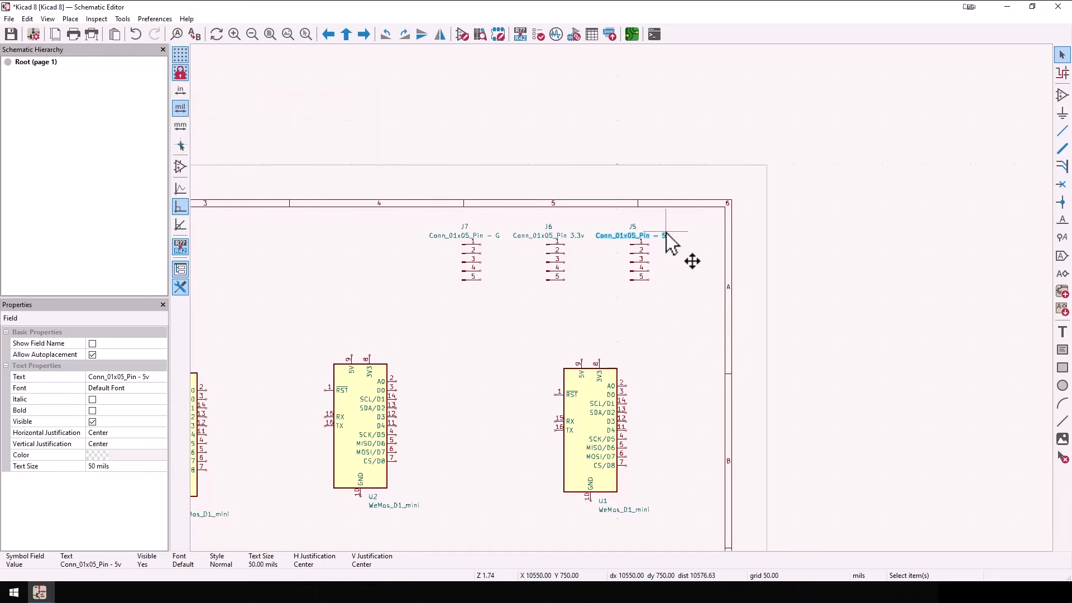
- Add the missing hyphen to J6's value so it reads "Conn_01x05_Pin - 3.3v"
double_click(581, 240)
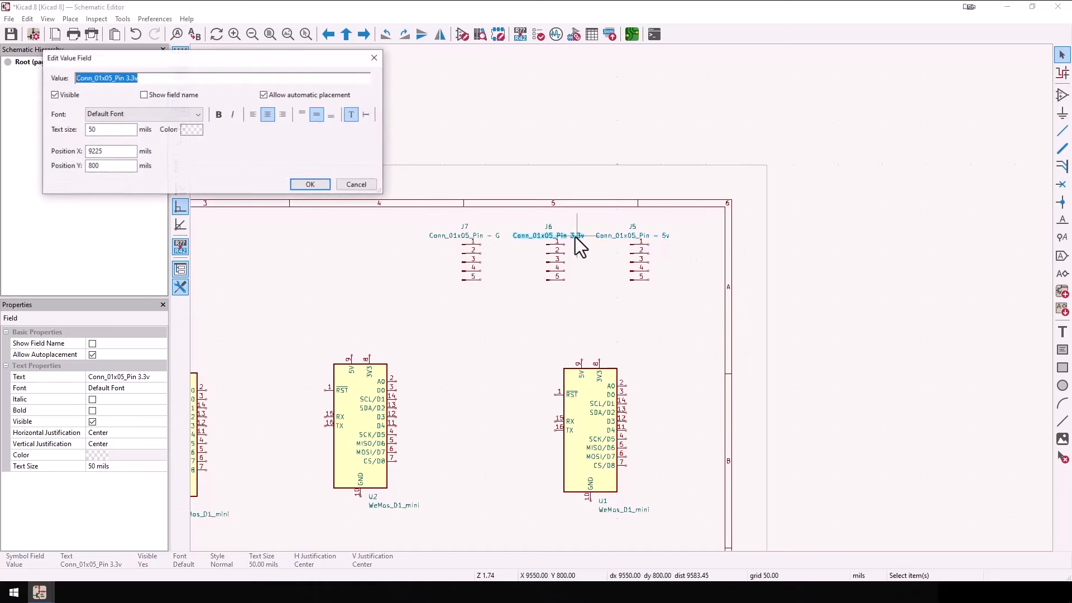
left_click(127, 78)
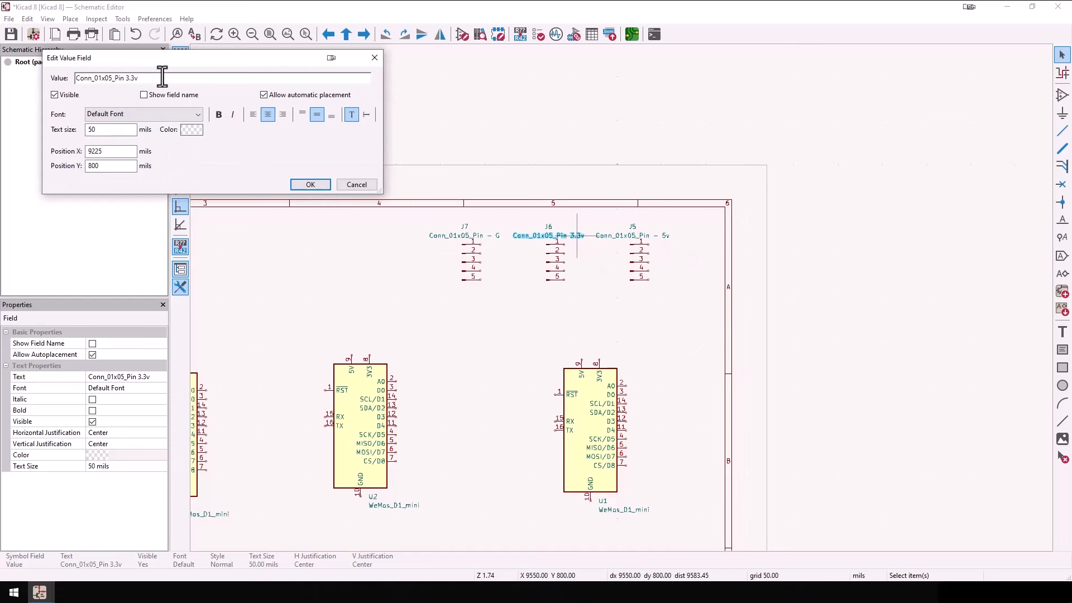
type("-")
left_click(321, 182)
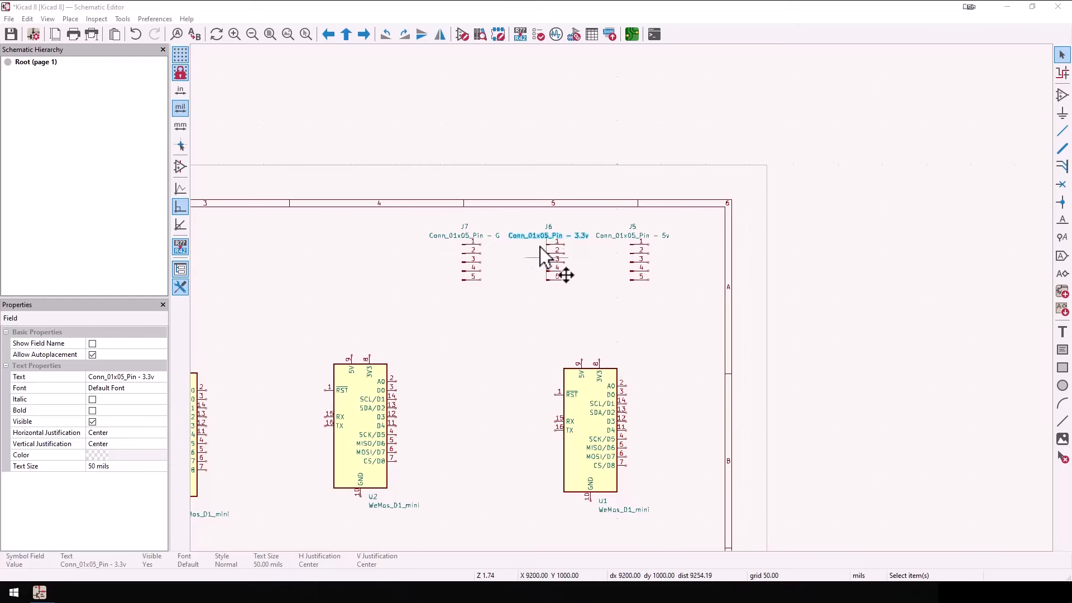
- Move the 3.3v connector aside to the lower right and the 5v connector beside the G connector, at X 9150 and Y 1100 mils
left_click_drag(503, 217, 622, 321)
left_click_drag(564, 246, 696, 308)
left_click_drag(588, 221, 559, 246)
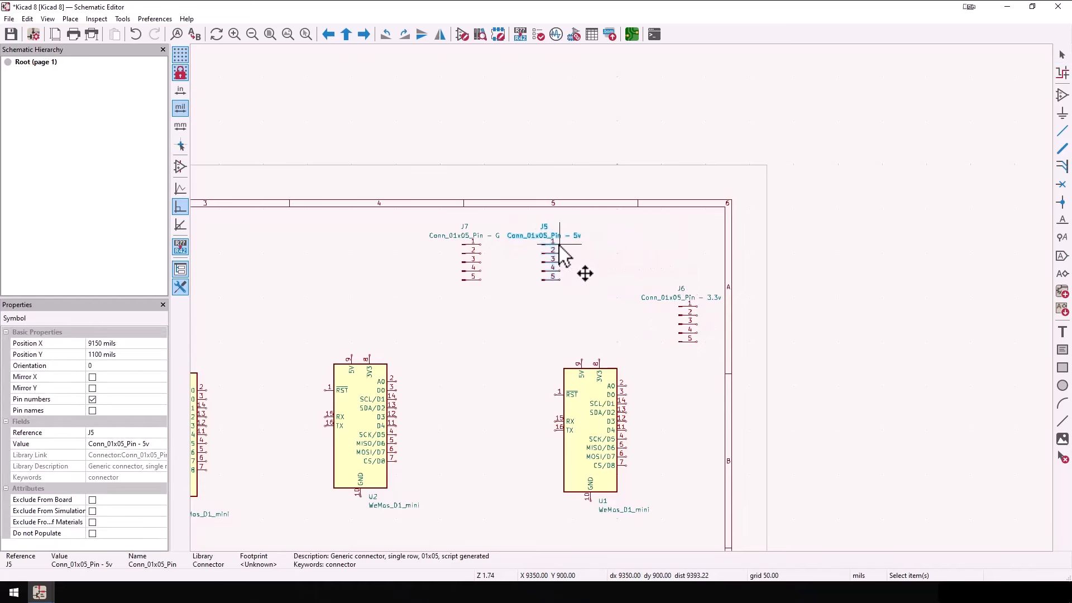
- Move the 3.3v connector J6 to the right of the 5v connector, level with it in the top row
left_click(674, 300)
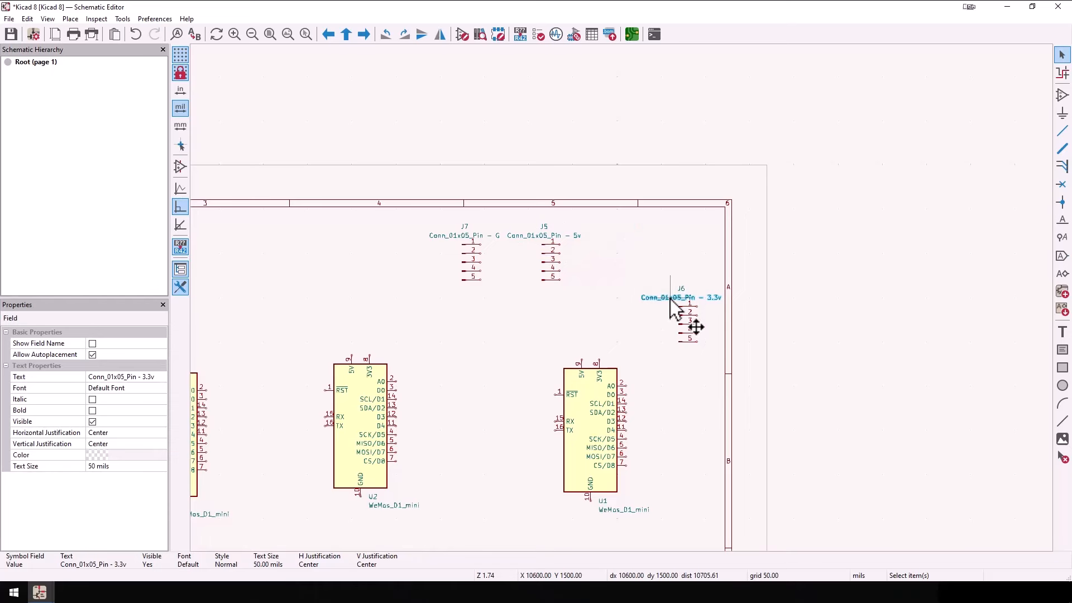
mouse_move(670, 299)
left_mouse_down()
mouse_move(666, 263)
mouse_move(679, 292)
left_mouse_up()
left_click_drag(620, 273, 752, 357)
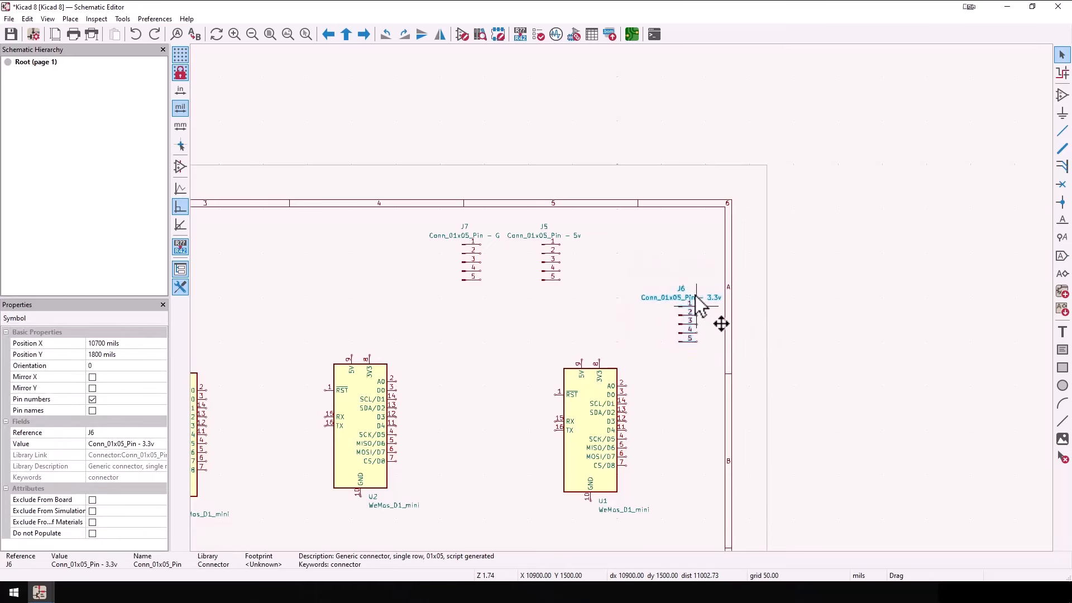
left_click_drag(719, 320, 676, 282)
left_click(682, 317)
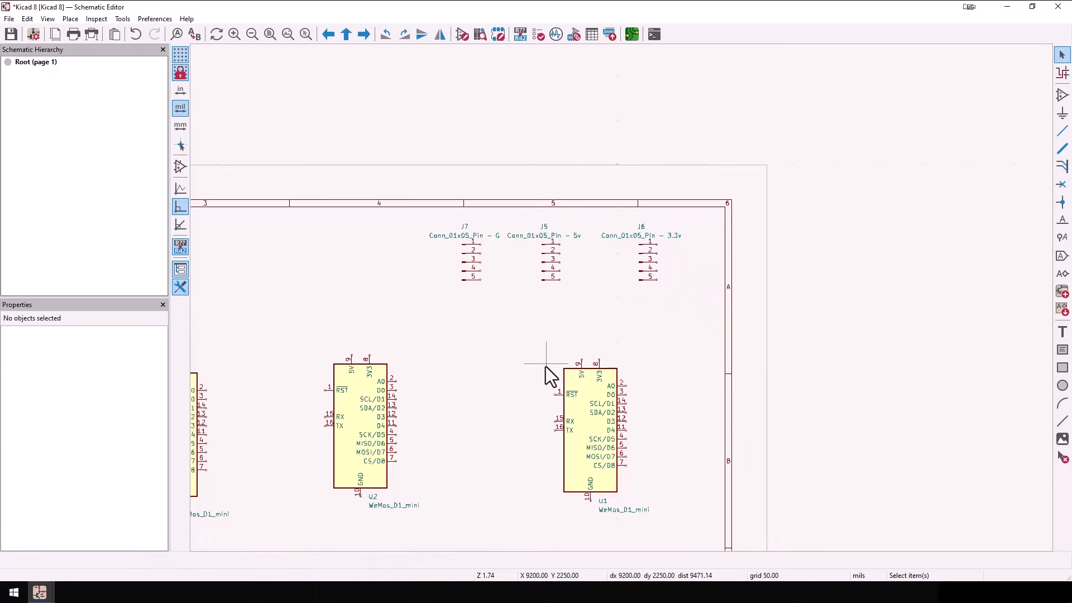
- Wire U1's 3V3 pin to pin 5 of the 3.3v connector J6 and tie J6's five pins together
left_click(1059, 137)
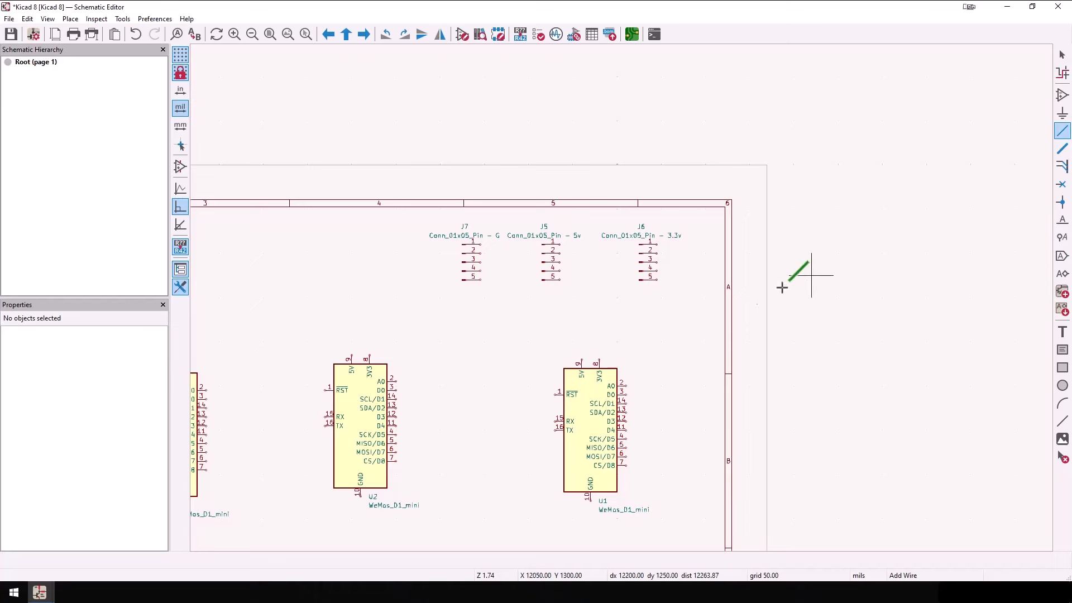
scroll(610, 366, "up", 3)
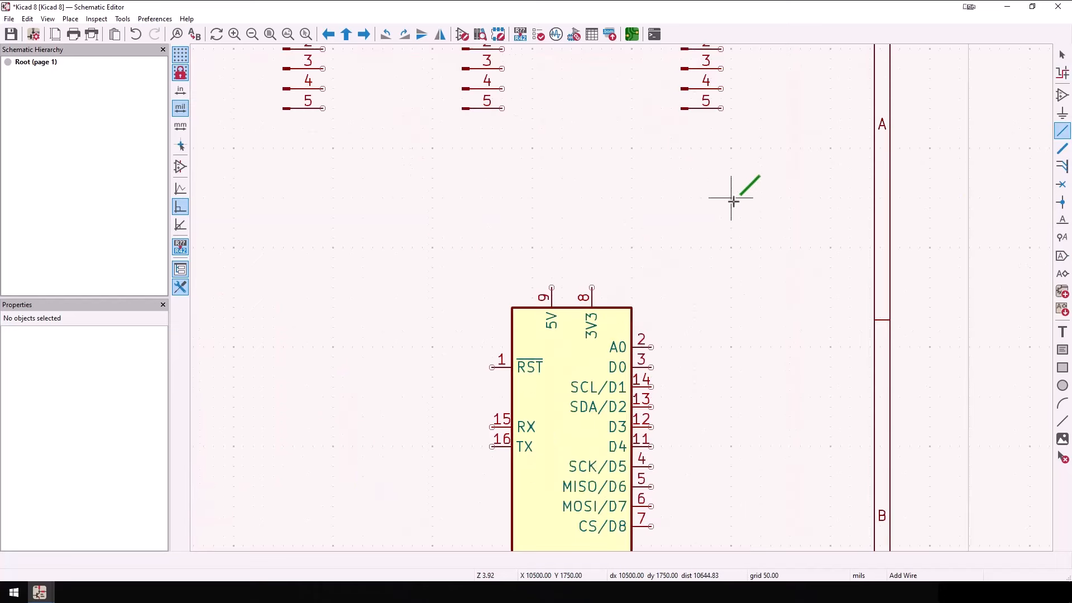
middle_click_drag(732, 194, 705, 338)
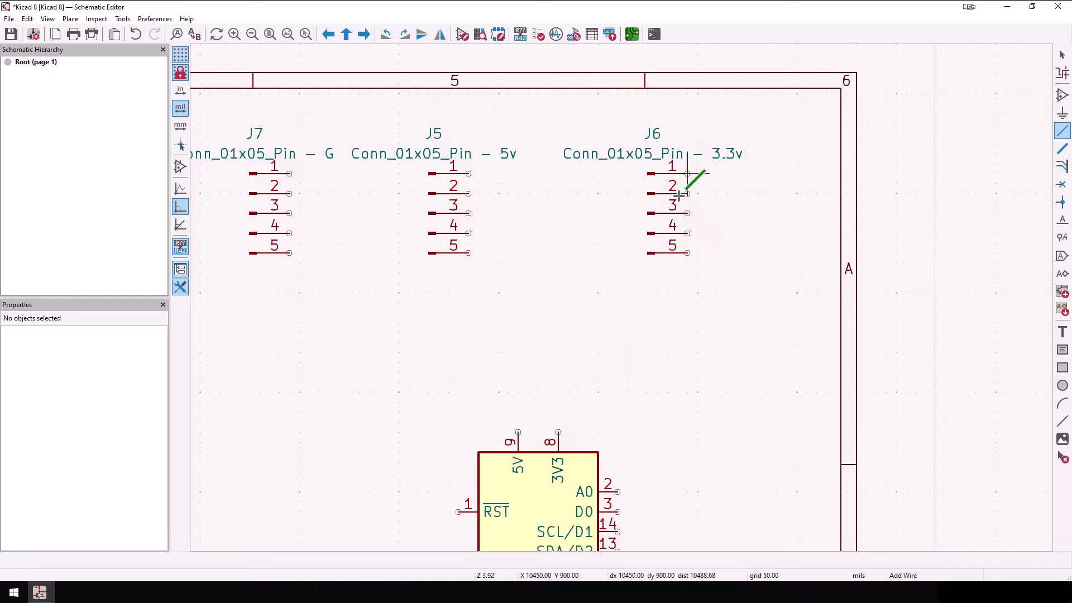
left_click(558, 432)
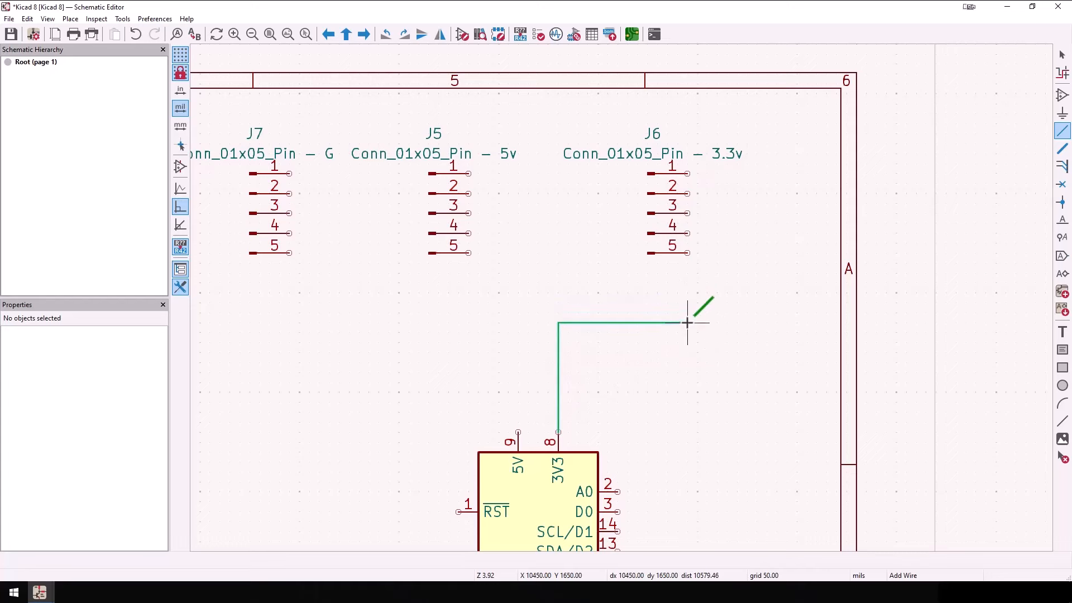
left_click(687, 253)
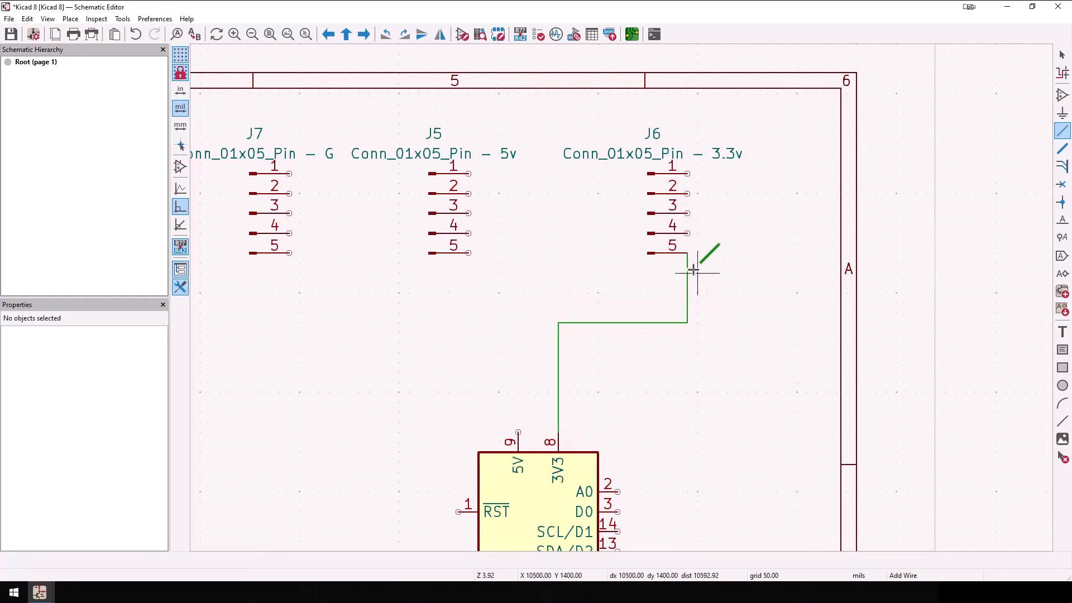
left_click(687, 253)
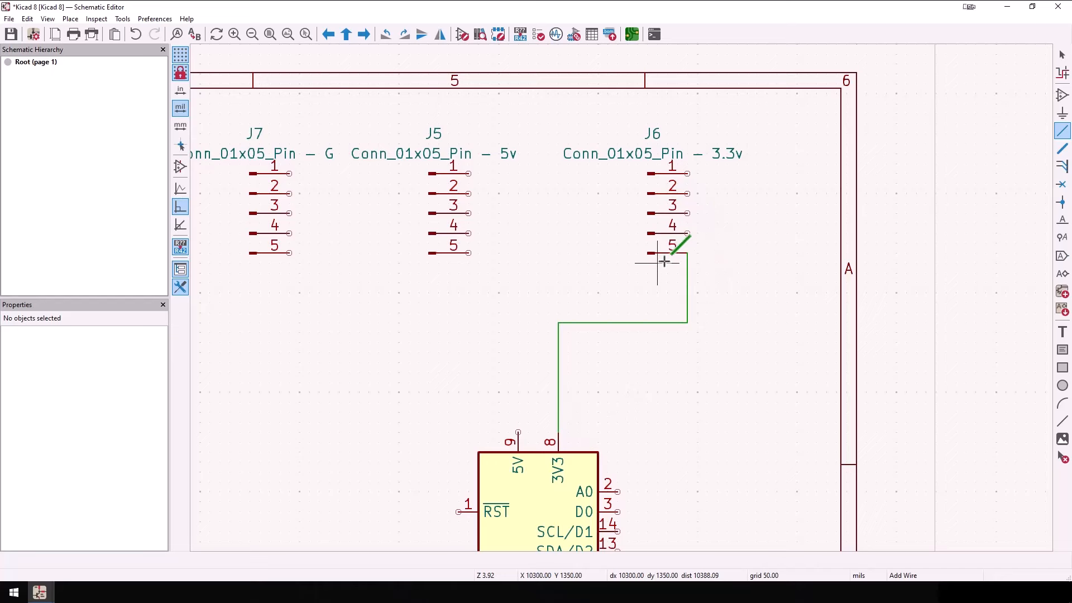
left_click(687, 173)
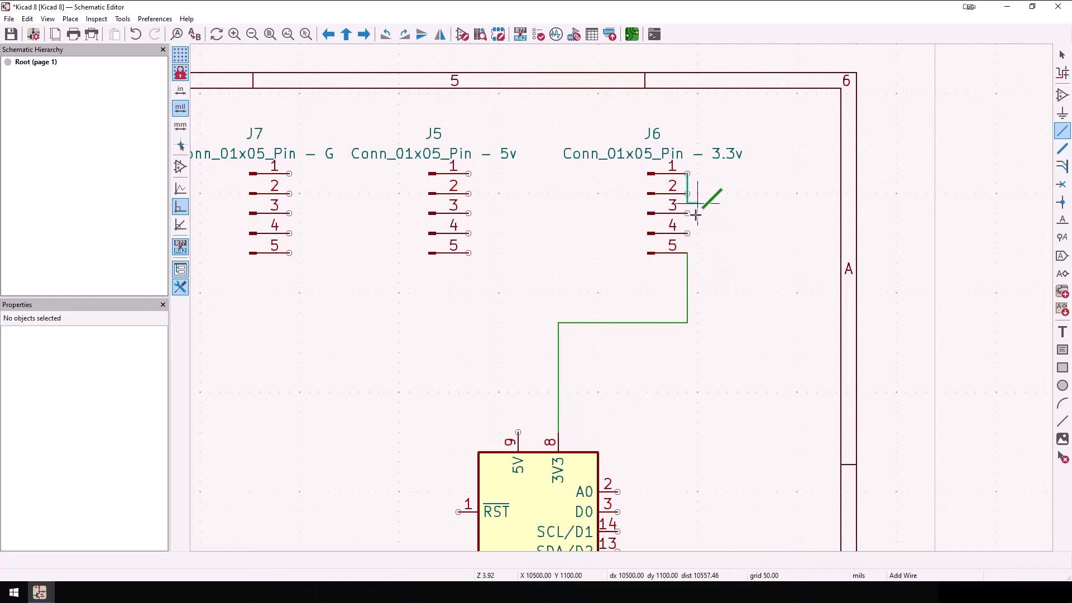
left_click(687, 253)
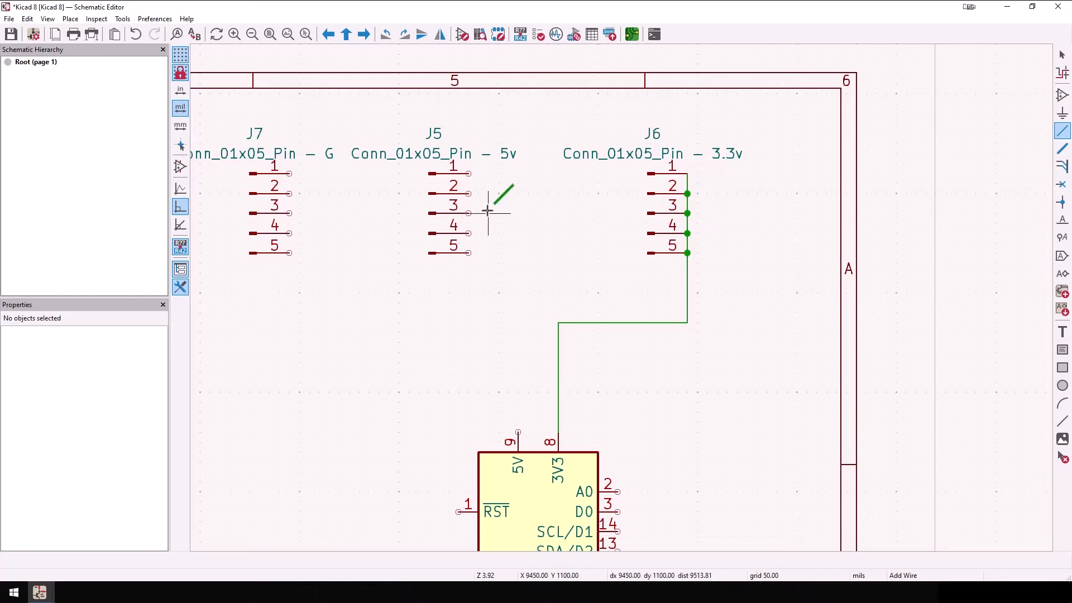
- Tie the five pins of the 5v connector J5 together and wire them to U1's 5V pin
left_click(469, 173)
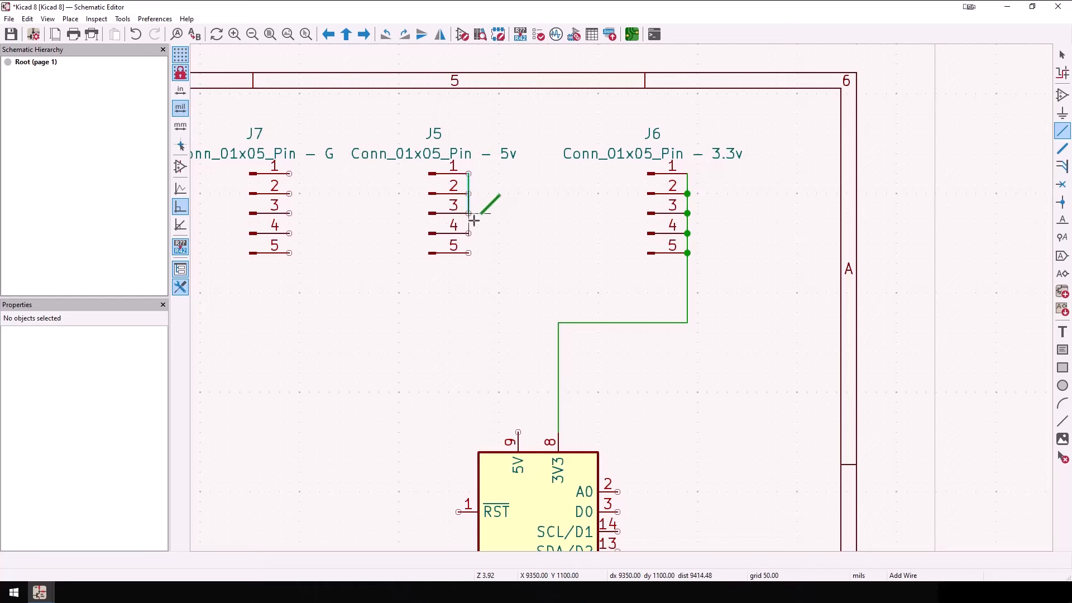
left_click(469, 253)
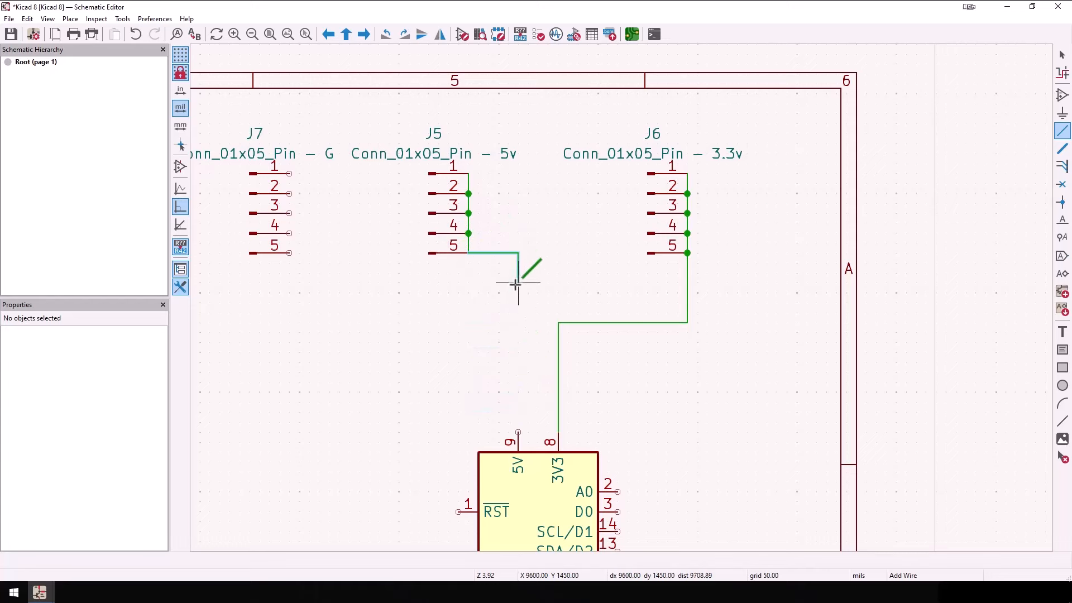
left_click(519, 430)
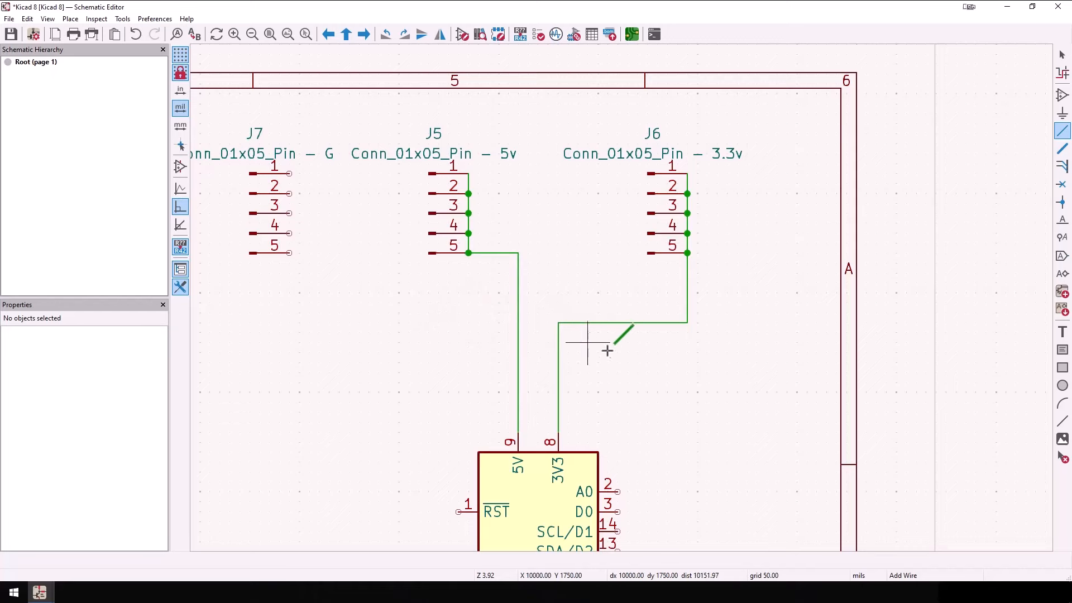
- Route a wire from pin 5 of the G connector J7 down and around below U1 toward its GND pin
scroll(603, 347, "down", 2)
scroll(609, 351, "up", 1)
scroll(609, 352, "down", 1)
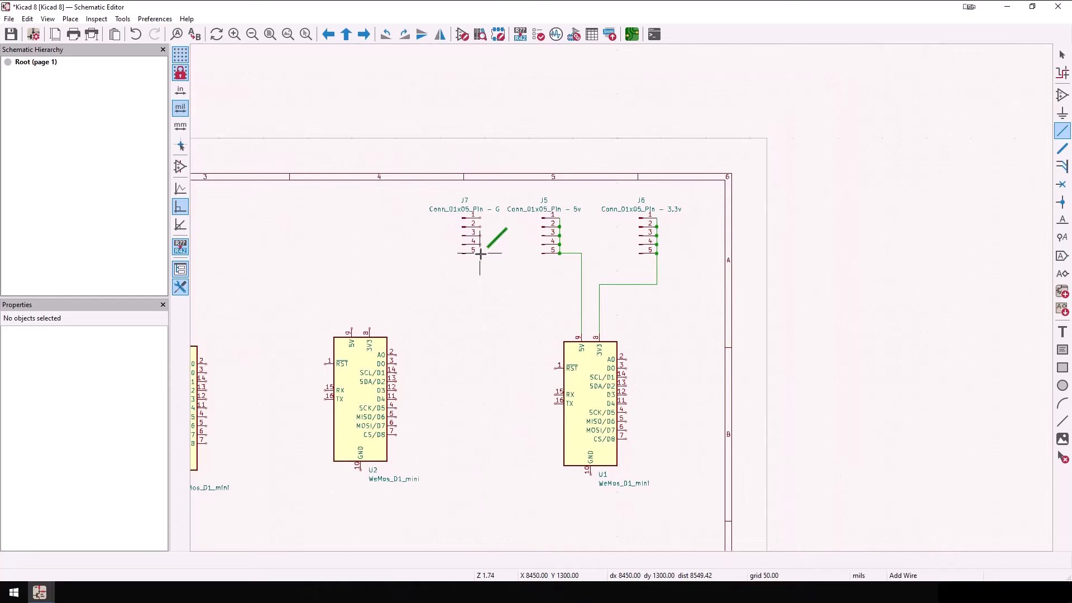
left_click(479, 254)
left_click(497, 505)
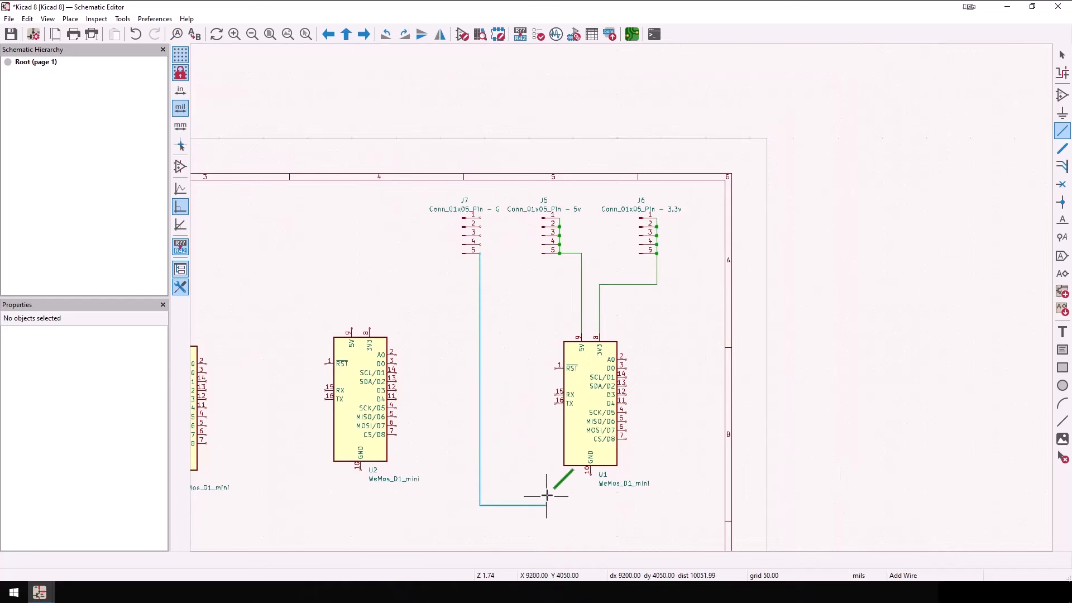
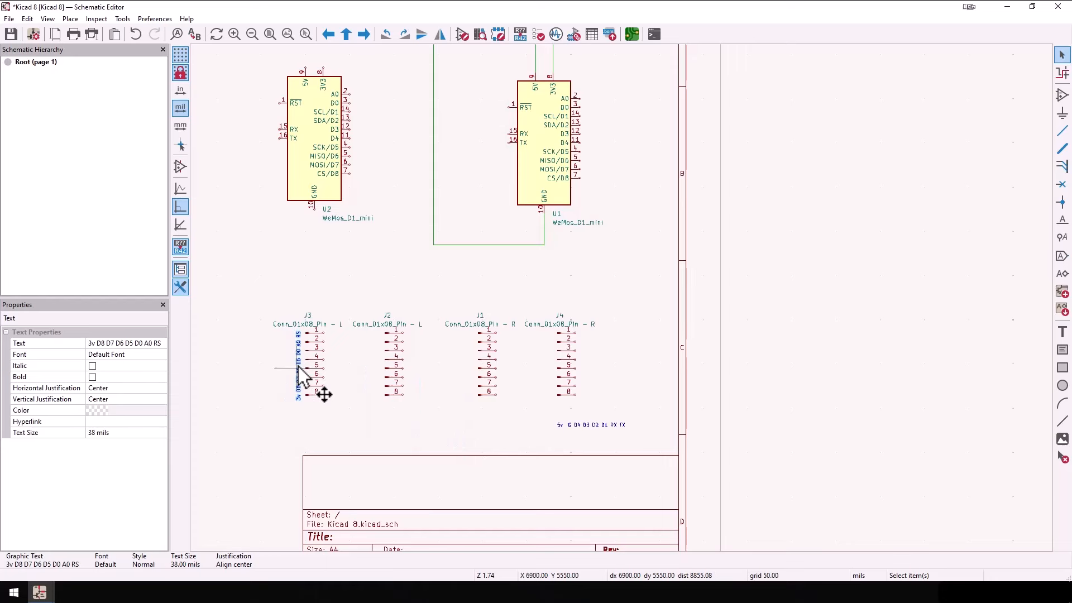
- Duplicate the vertical "3v D8 D7 D6 D5 D0 A0 RS" text and place the copy beside header J2's pins
key("ctrl+d")
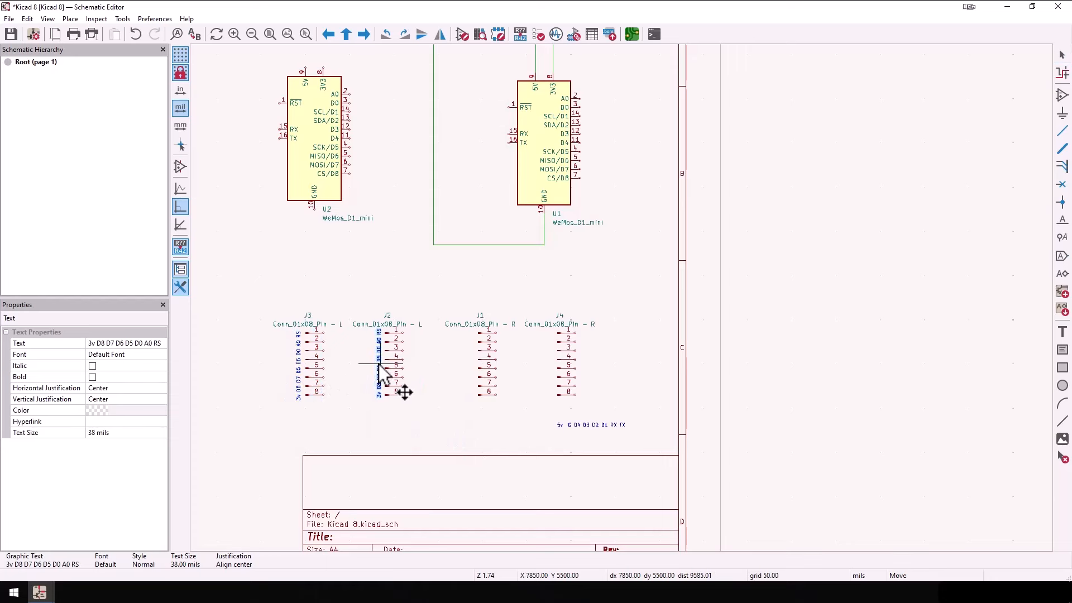
left_click(379, 366)
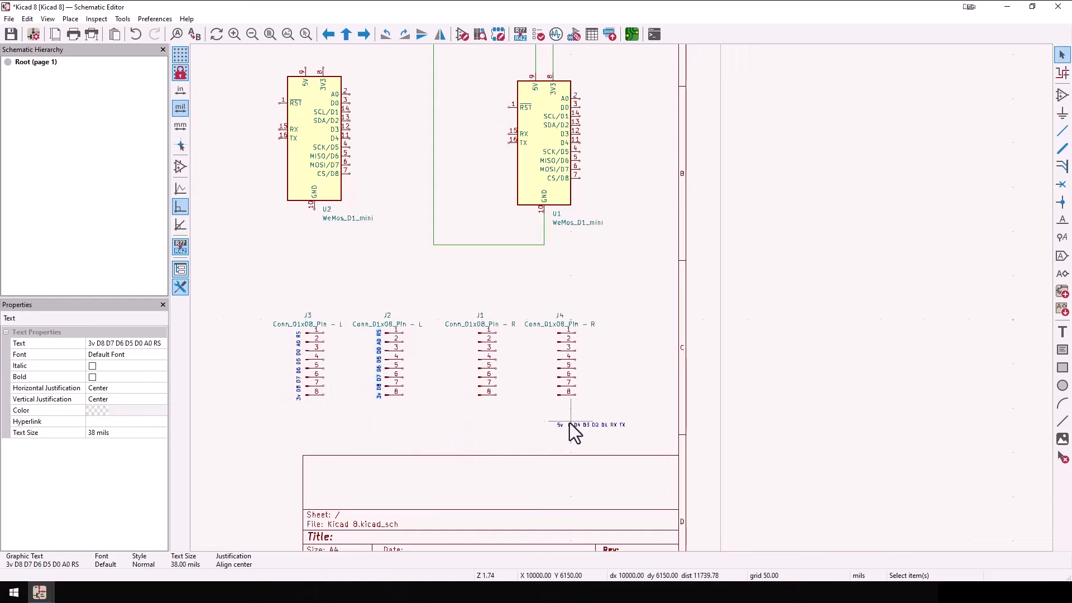
- Rotate the "5v G D4 D3 D2 D1 RX TX" text to vertical beside header J1 and place a duplicate beside J4
left_click(571, 425)
key("r")
key("g")
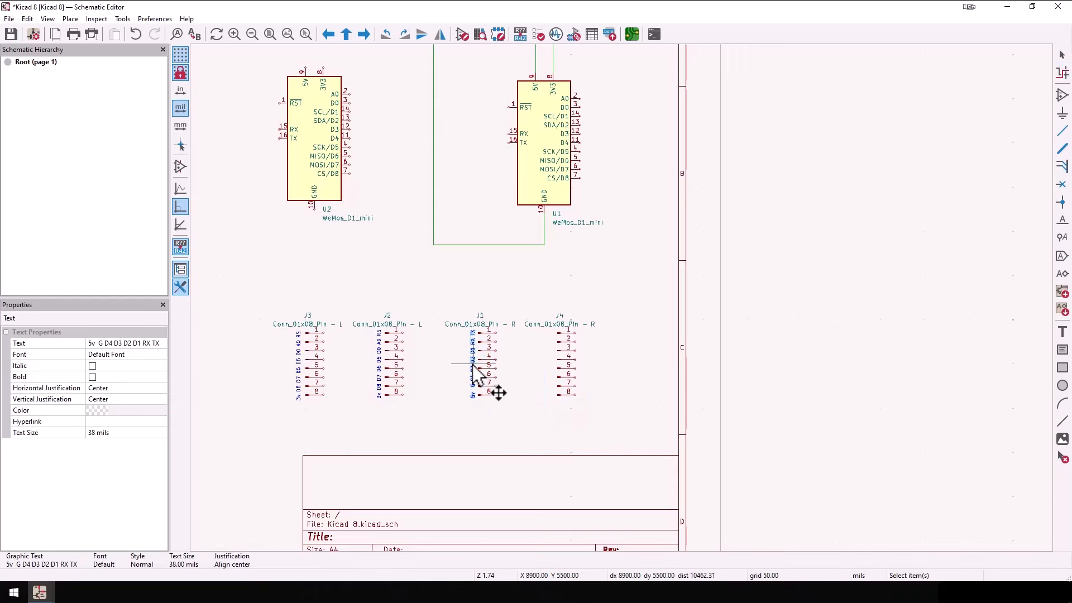
key("ctrl+d")
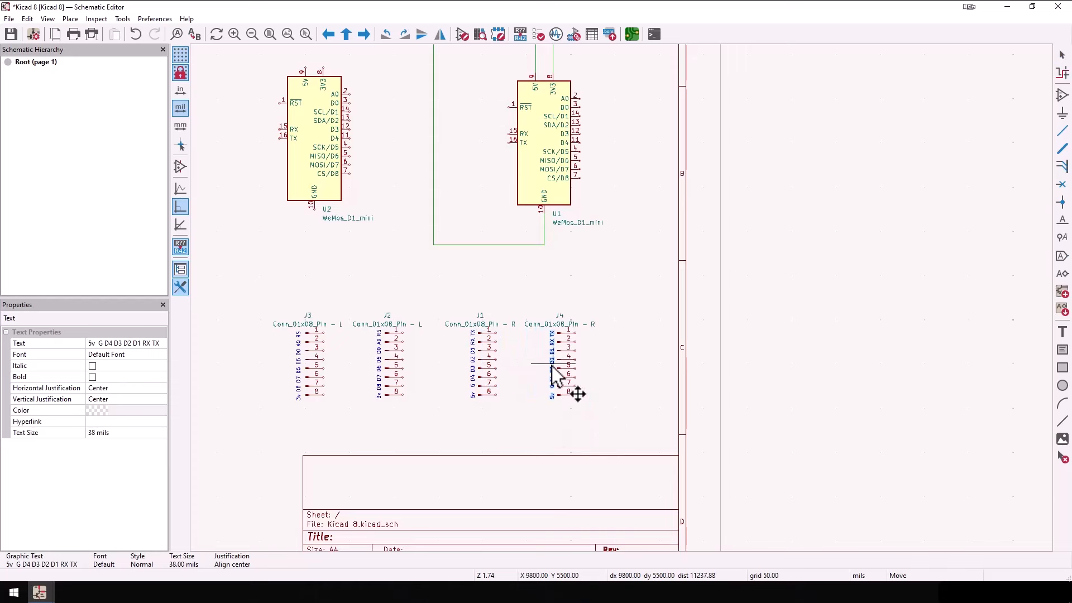
left_click(553, 368)
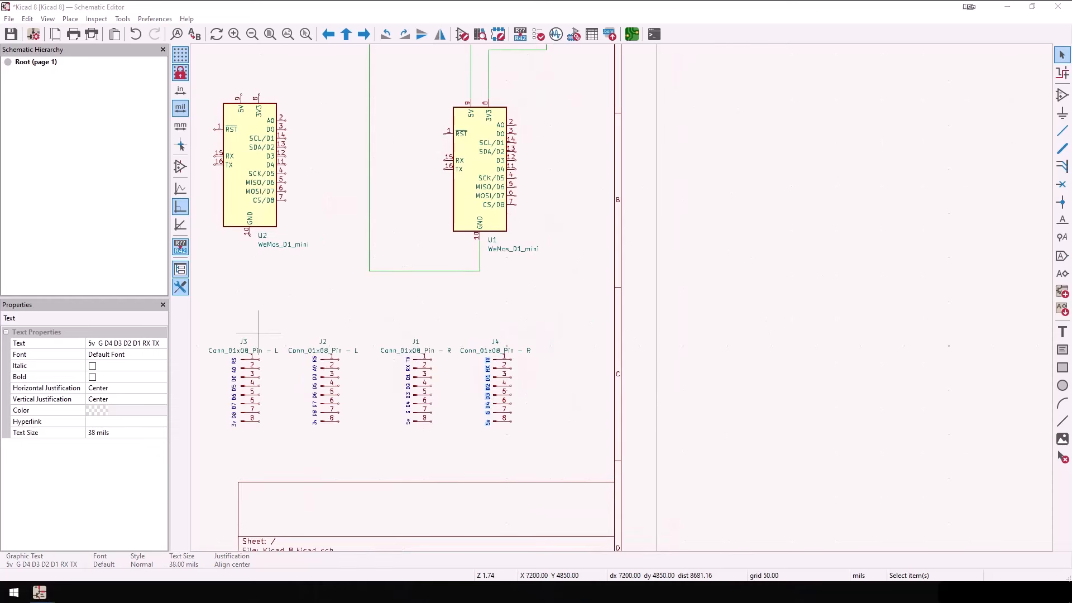
- Wire pins 1 to 4 of left header J3 straight across to the matching pins of J2
left_click(1063, 132)
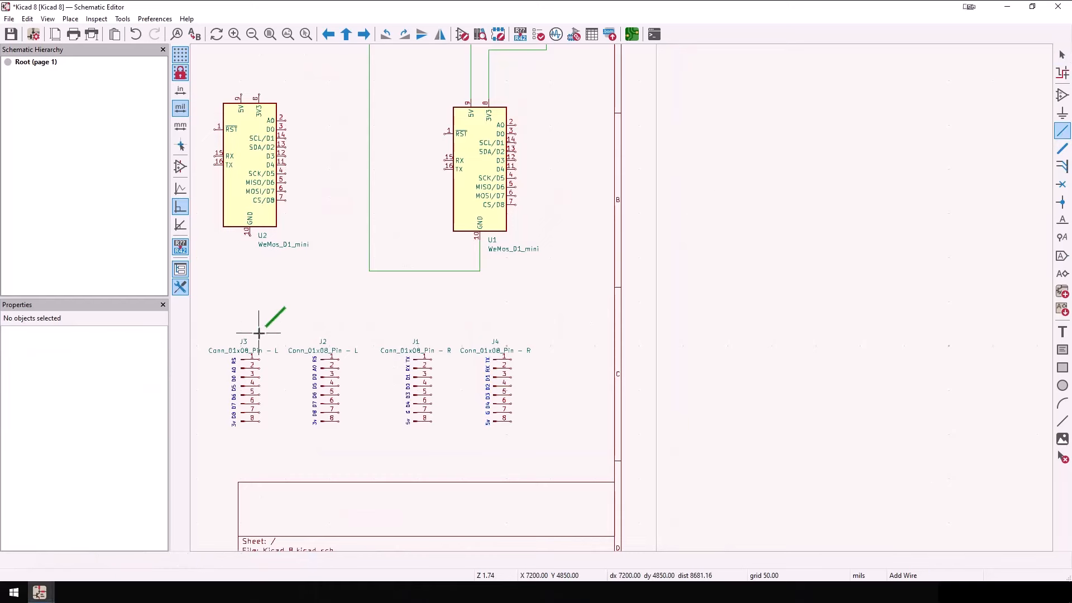
left_click(274, 361)
left_click(339, 359)
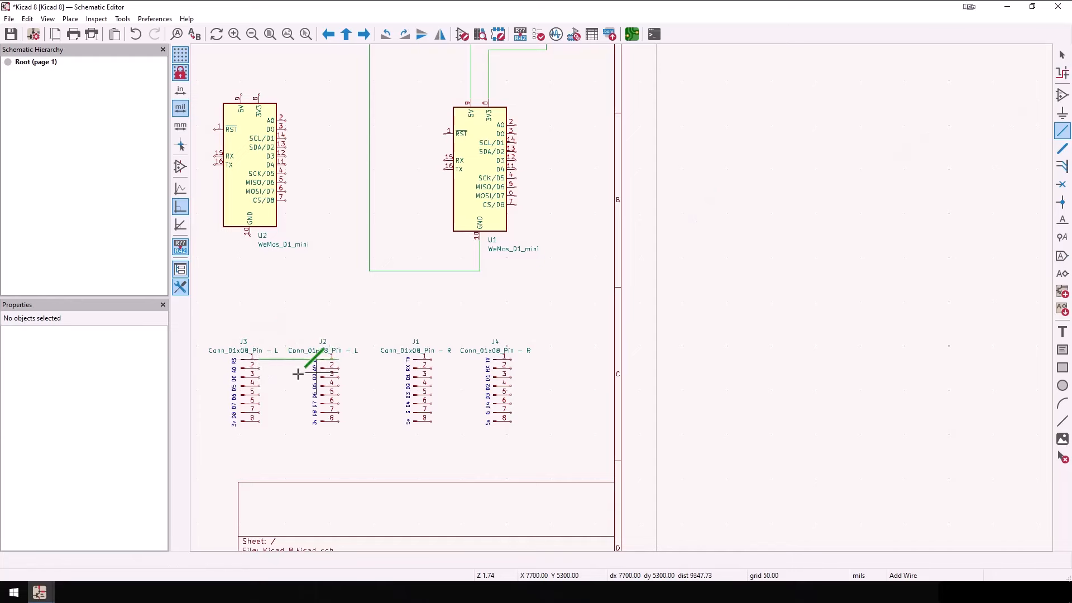
left_click(259, 367)
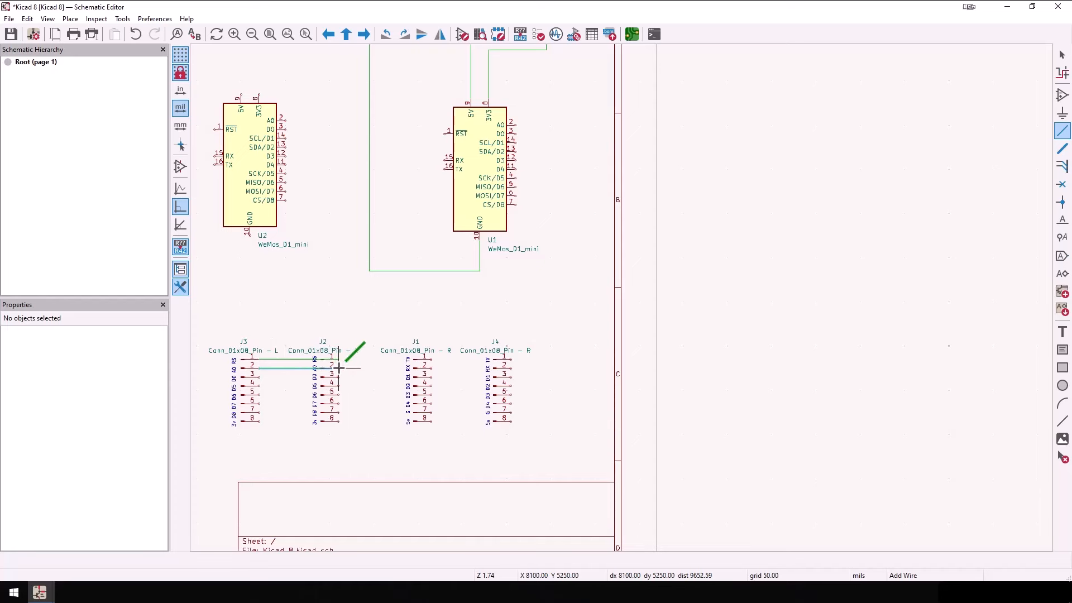
left_click(338, 368)
left_click(260, 378)
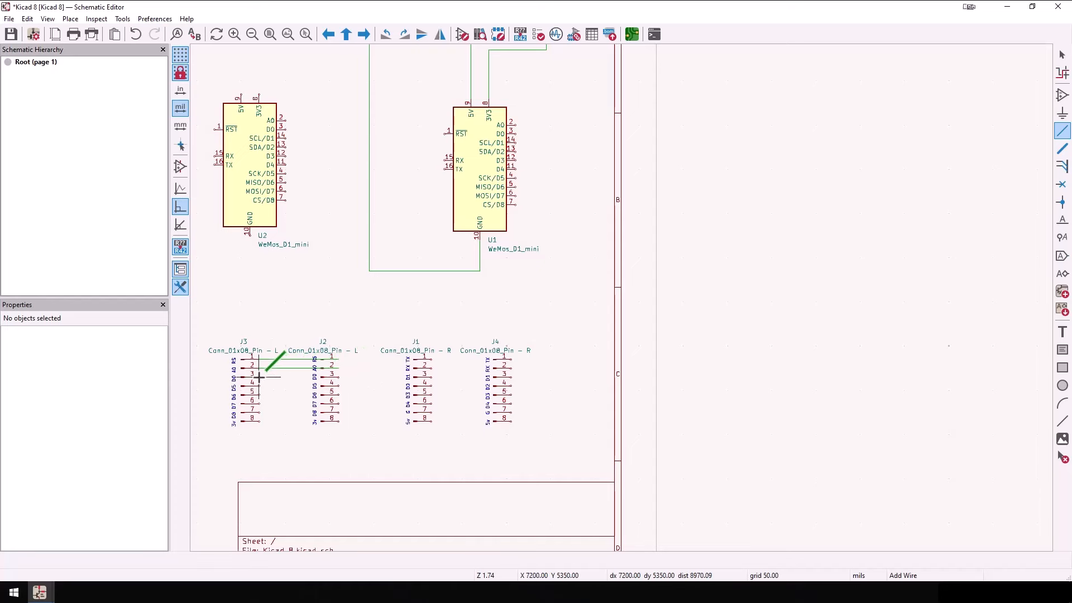
left_click(339, 377)
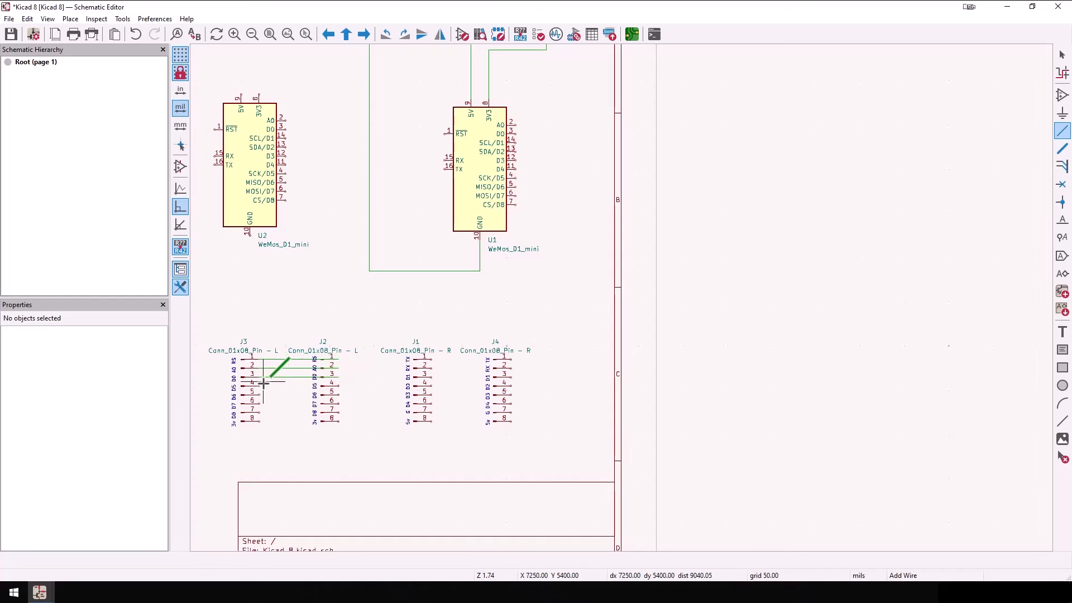
left_click(259, 386)
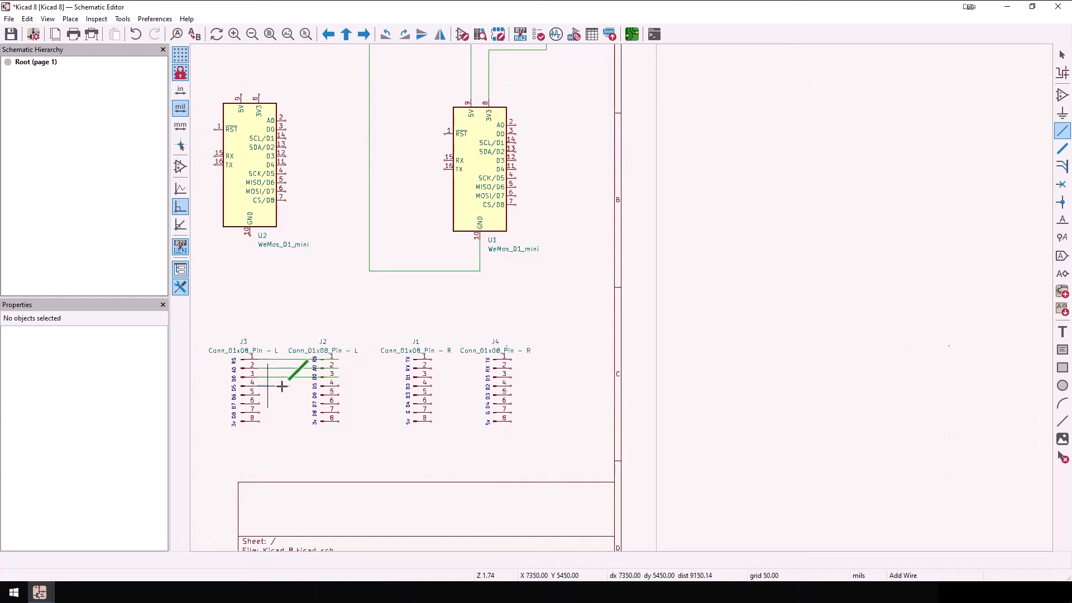
left_click(339, 386)
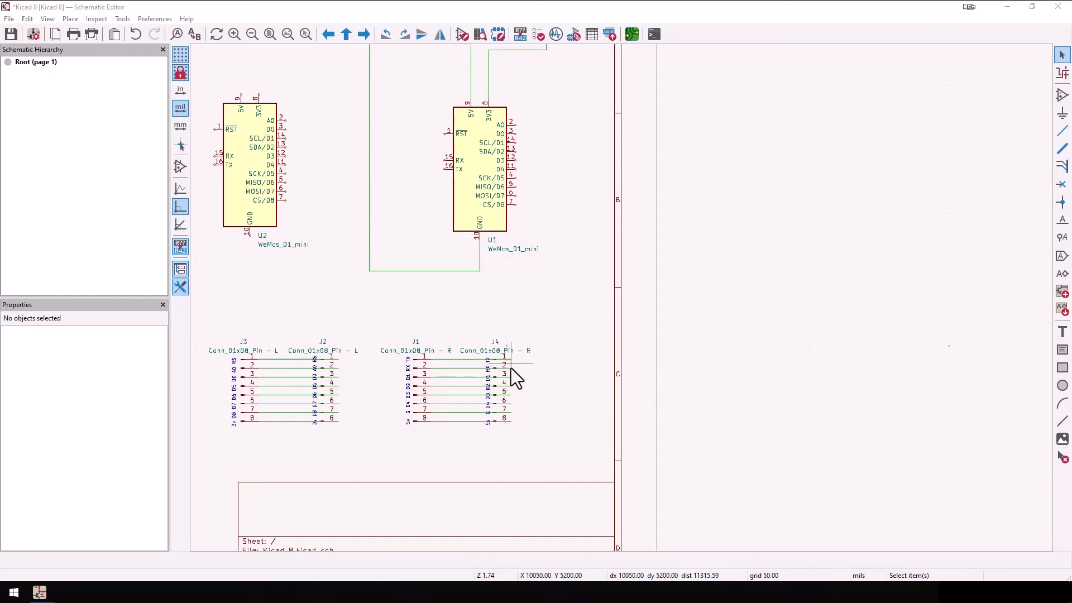
- Examine the wired and labelled 8-pin headers and their place in the overall schematic
scroll(511, 368, "up", 4)
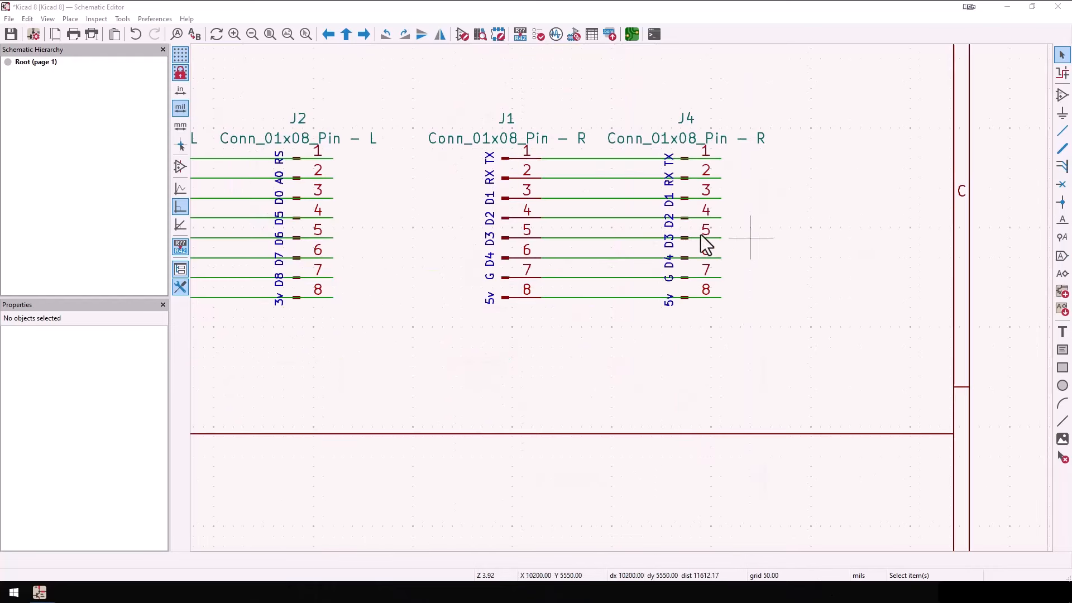
scroll(831, 428, "down", 2)
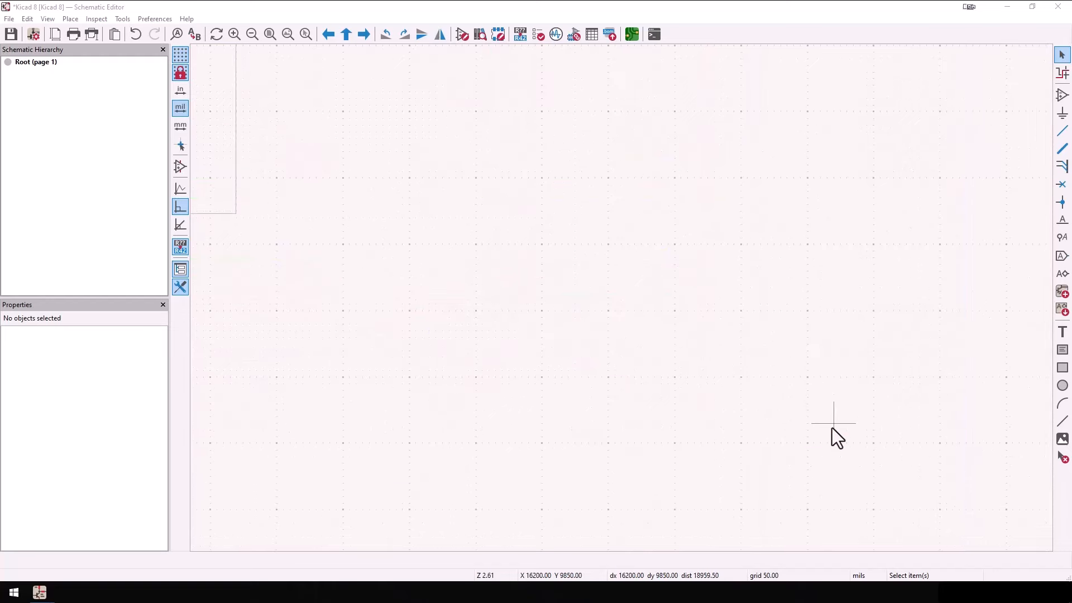
middle_click_drag(591, 243, 498, 313)
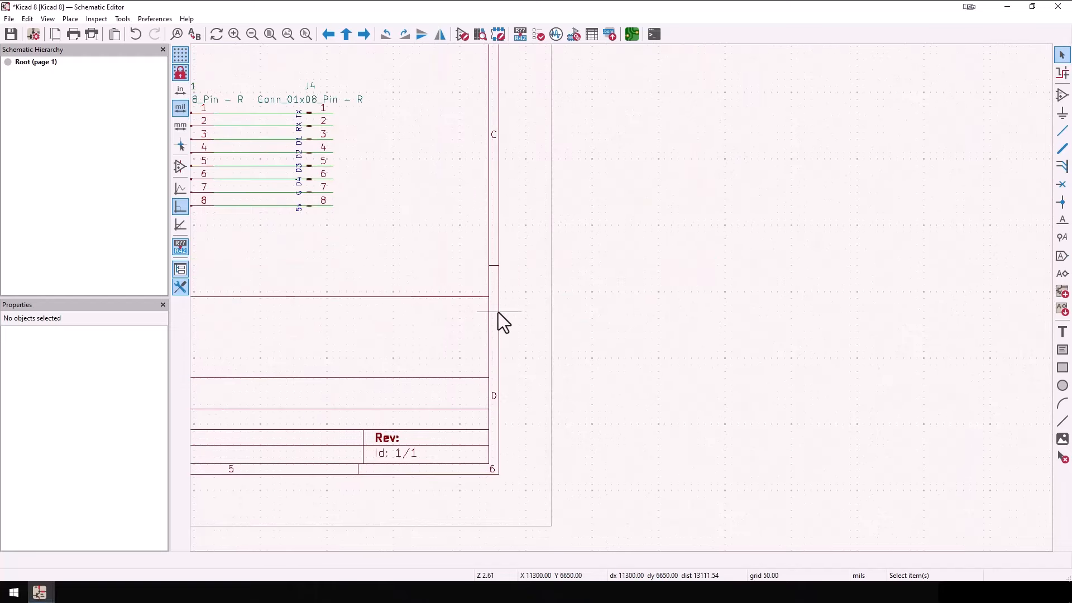
scroll(498, 313, "down", 6)
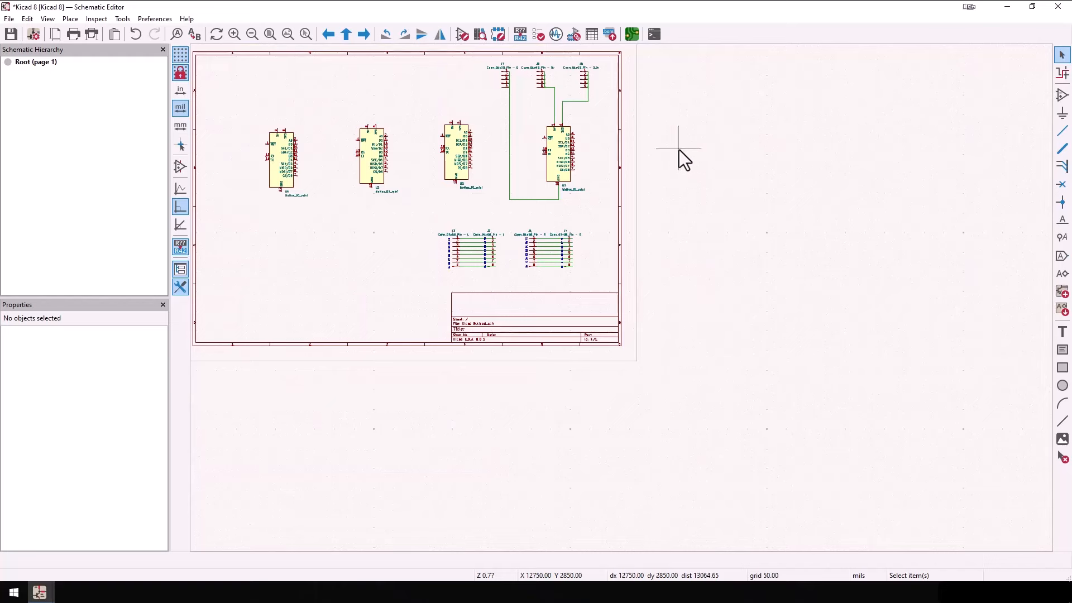
scroll(708, 223, "up", 1)
scroll(574, 299, "up", 5)
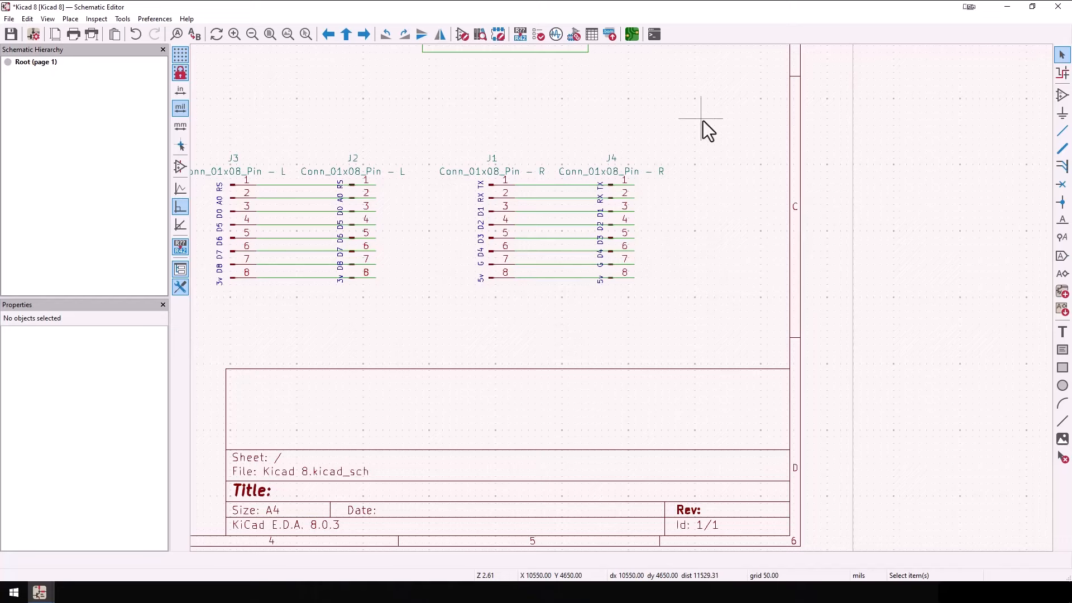
scroll(719, 149, "down", 4)
scroll(719, 149, "up", 2)
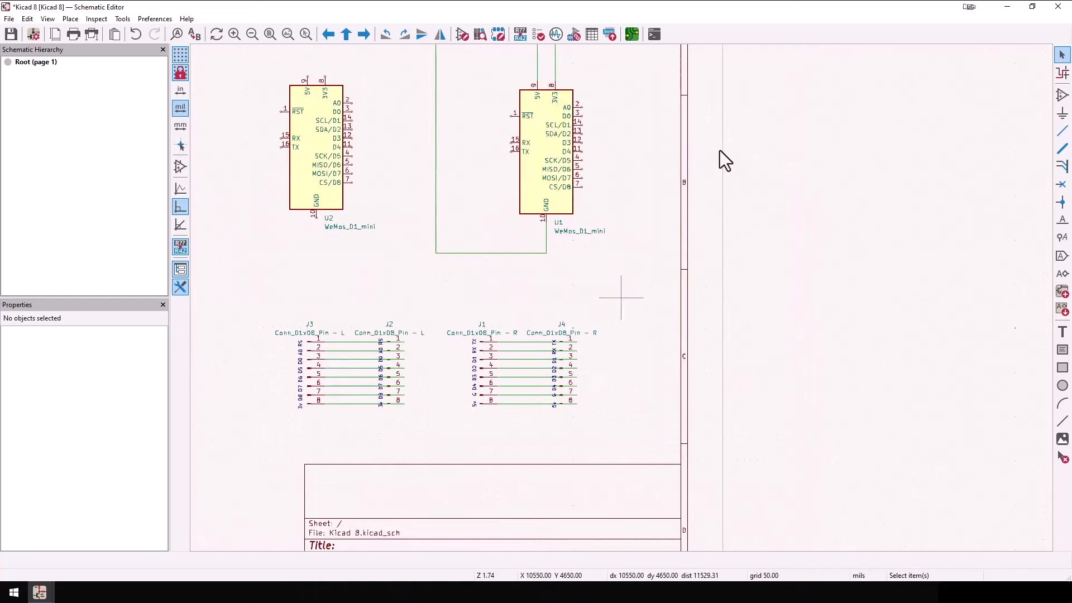
- Wire U1's TX pin around below the module to pin 1 of right header J4
left_click(510, 151)
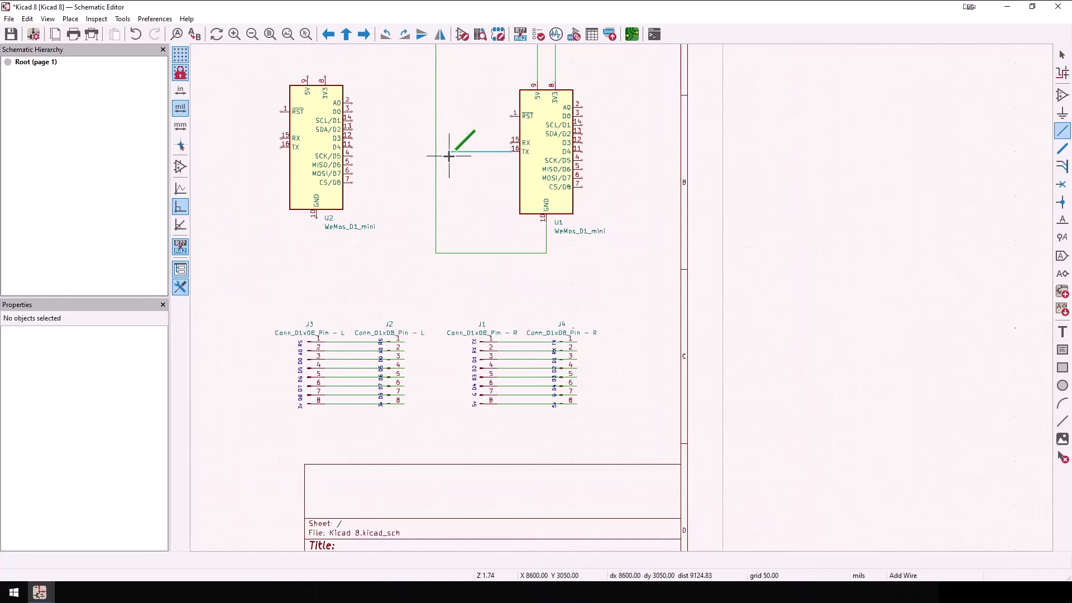
left_click(453, 275)
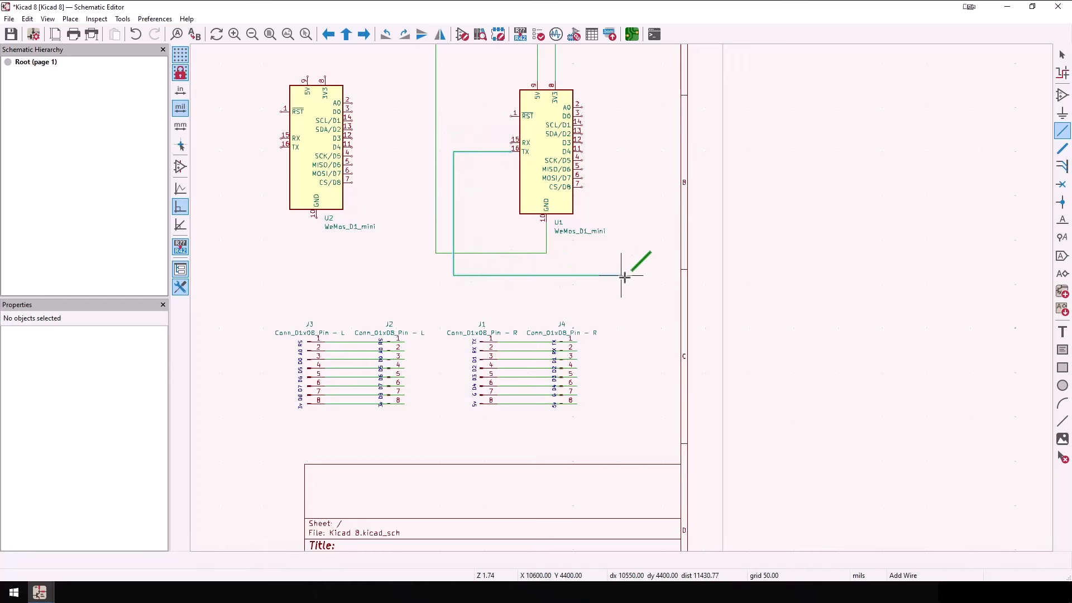
left_click(626, 342)
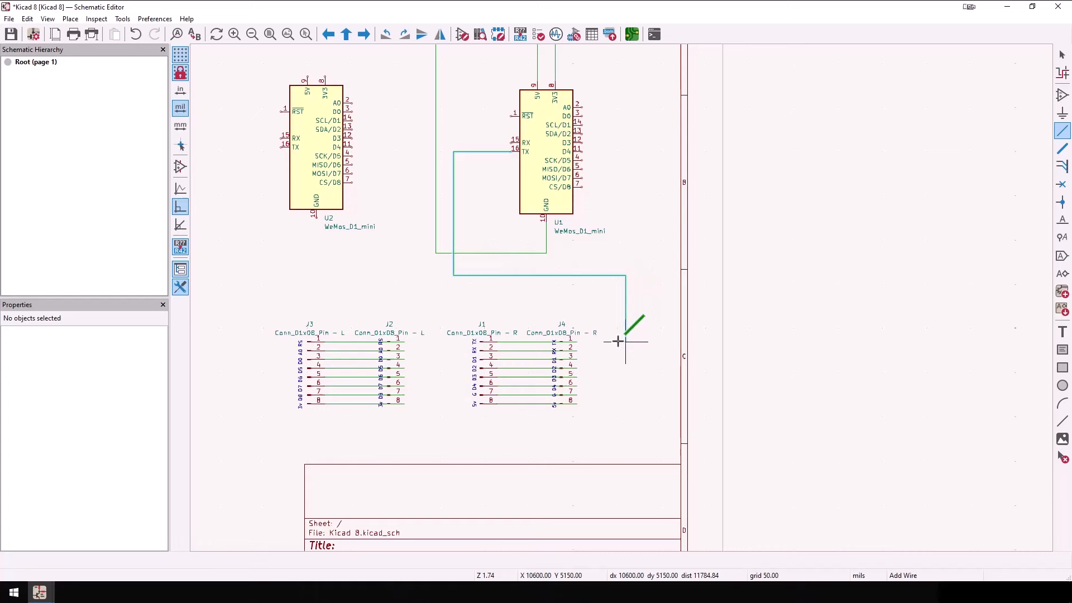
left_click(577, 342)
key("Escape")
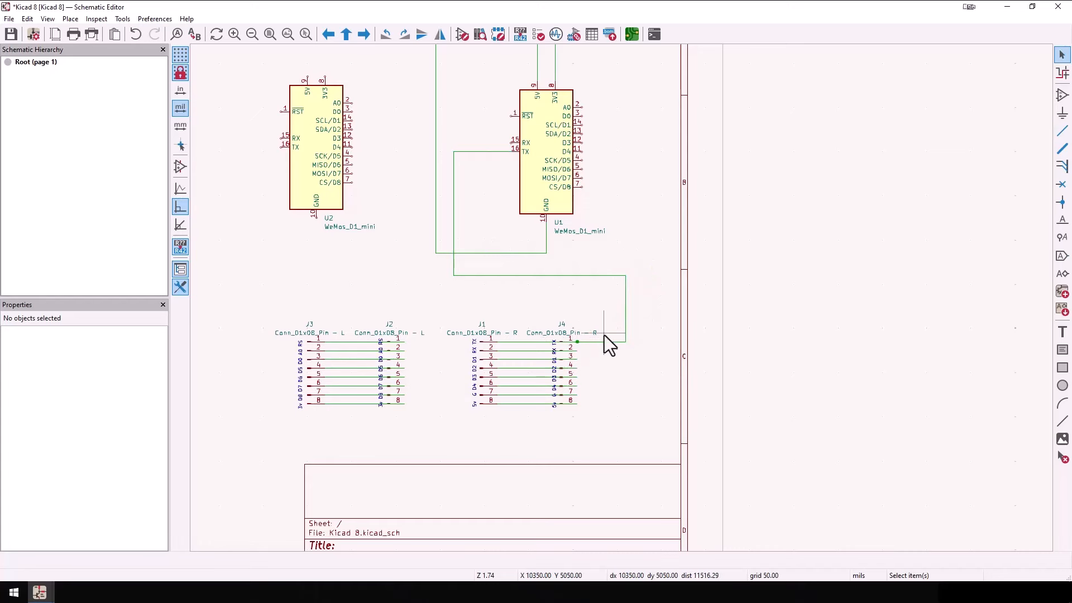
- Wire U1's RX pin to J4 pin 2, running parallel outside the TX wire, and save the schematic
left_click(510, 144)
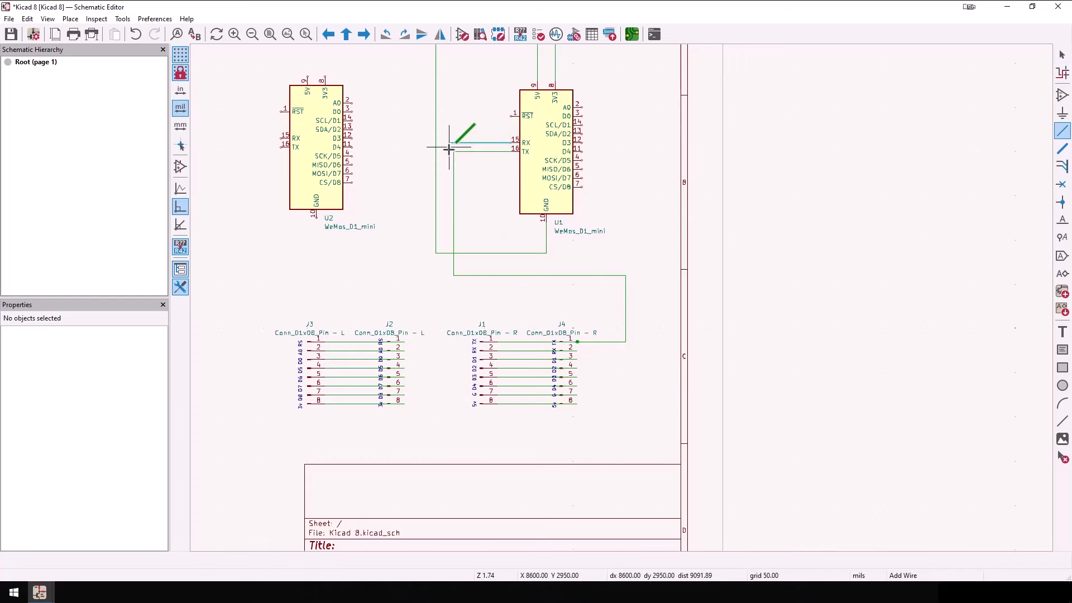
left_click(449, 279)
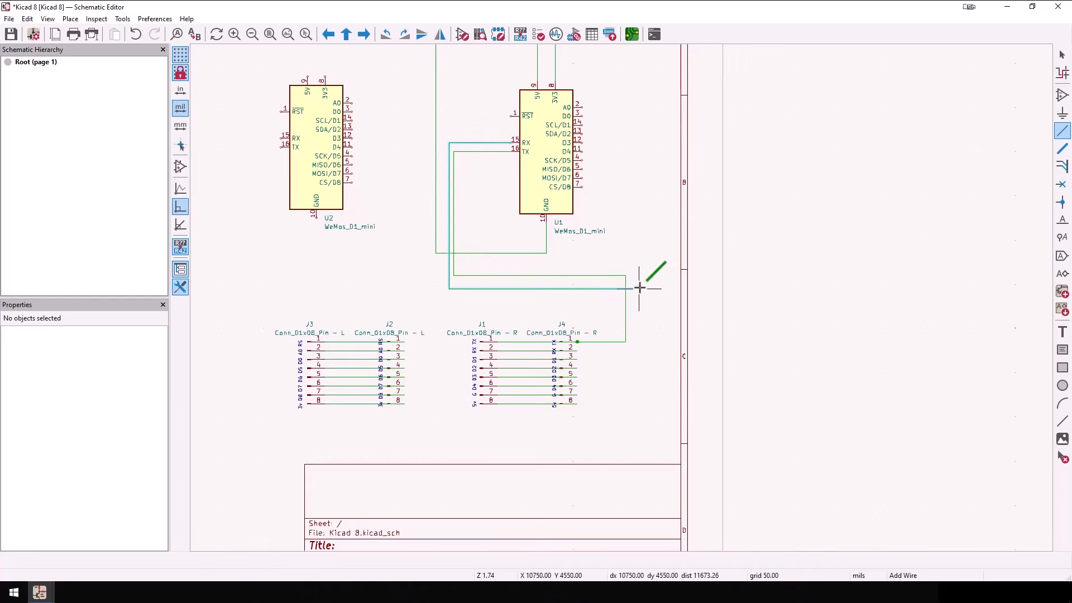
key("ctrl+s")
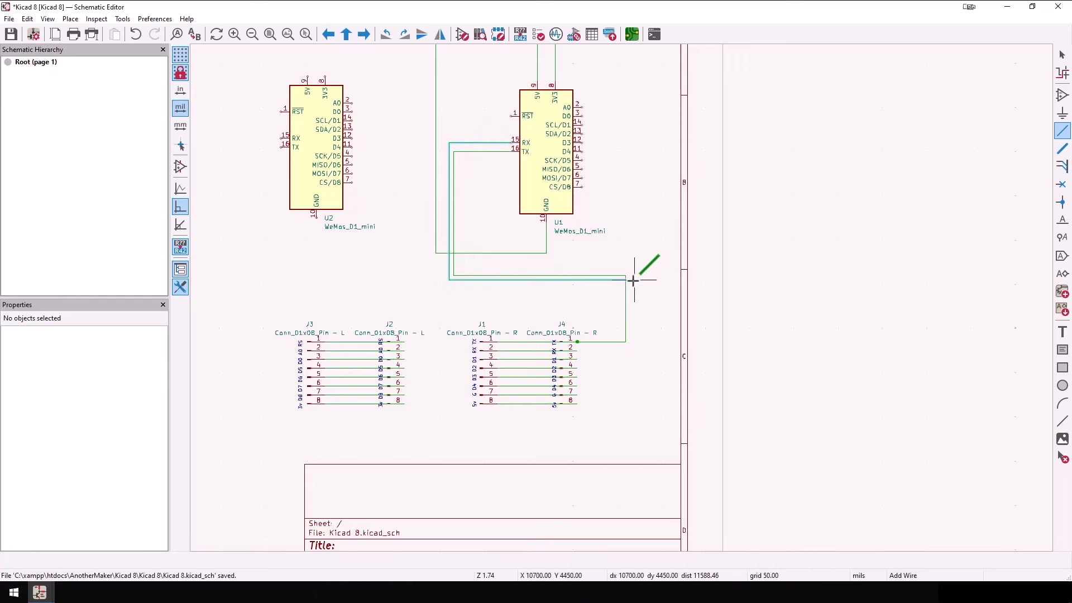
left_click(630, 346)
left_click(577, 350)
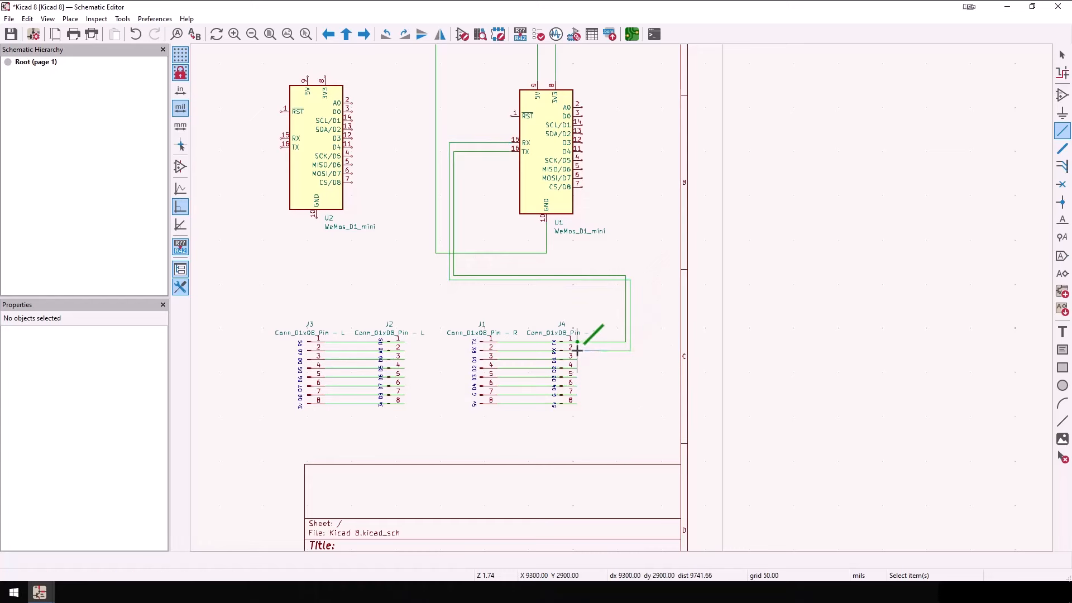
key("Escape")
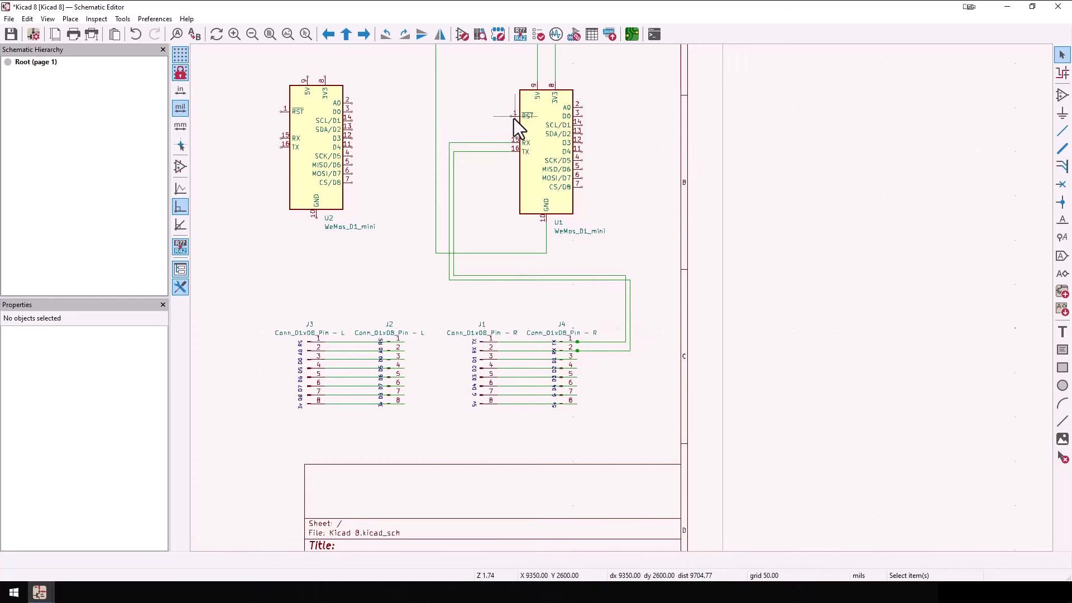
- Wire U1's SCL/D1 pin to J4 pin 3 and its SDA/D2 pin to J4 pin 4
left_click(582, 125)
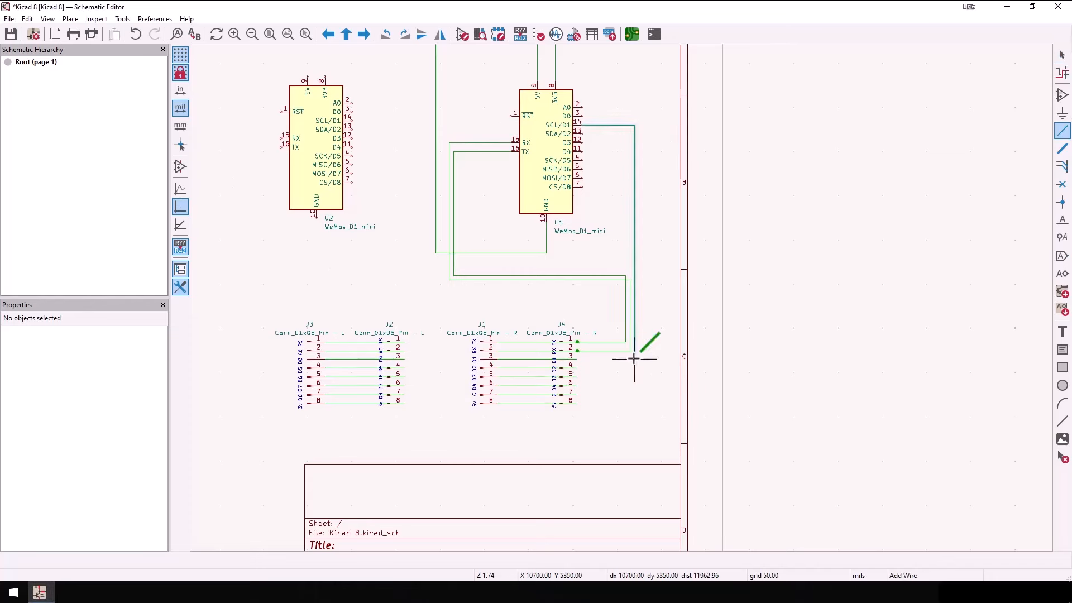
left_click(634, 359)
left_click(578, 359)
left_click(582, 134)
left_click(638, 368)
left_click(577, 368)
- Wire U1's D3 pin to J4 pin 5 and its D4 pin to J4 pin 6
left_click(582, 143)
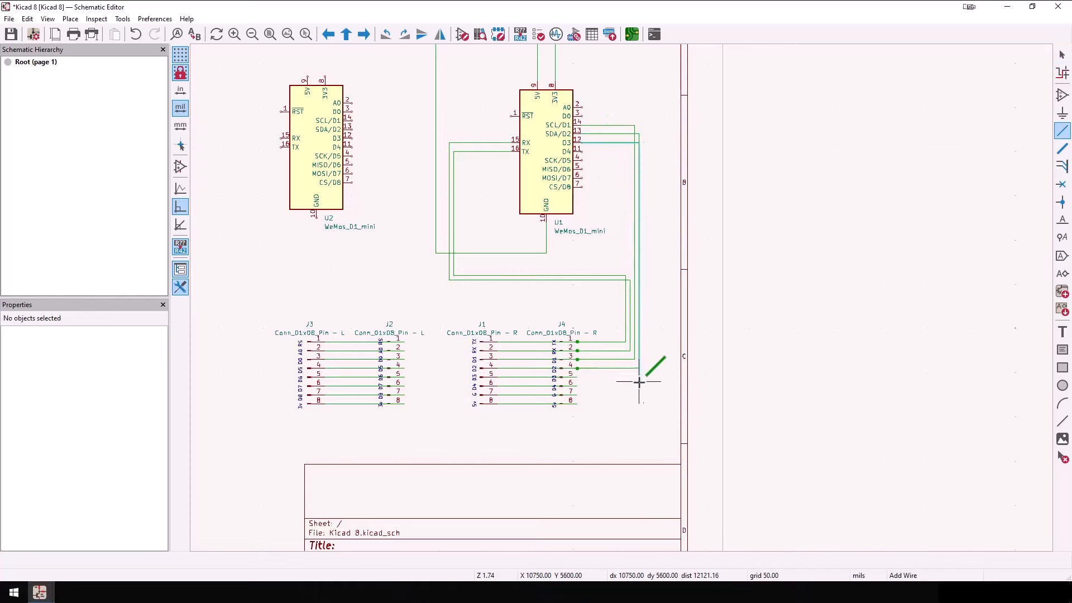
left_click(643, 372)
left_click(577, 377)
left_click(581, 152)
left_click(647, 385)
left_click(577, 385)
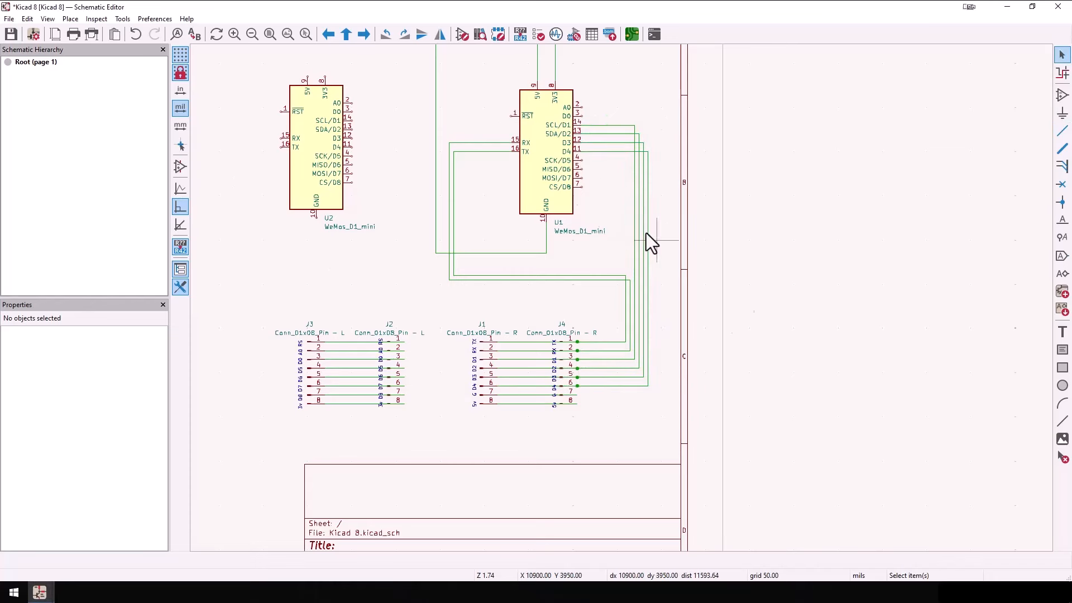
- Branch U1's ground wire to J4 pin 7 and its 5V wire to J4 pin 8
left_click(546, 253)
left_click(652, 394)
left_click(578, 394)
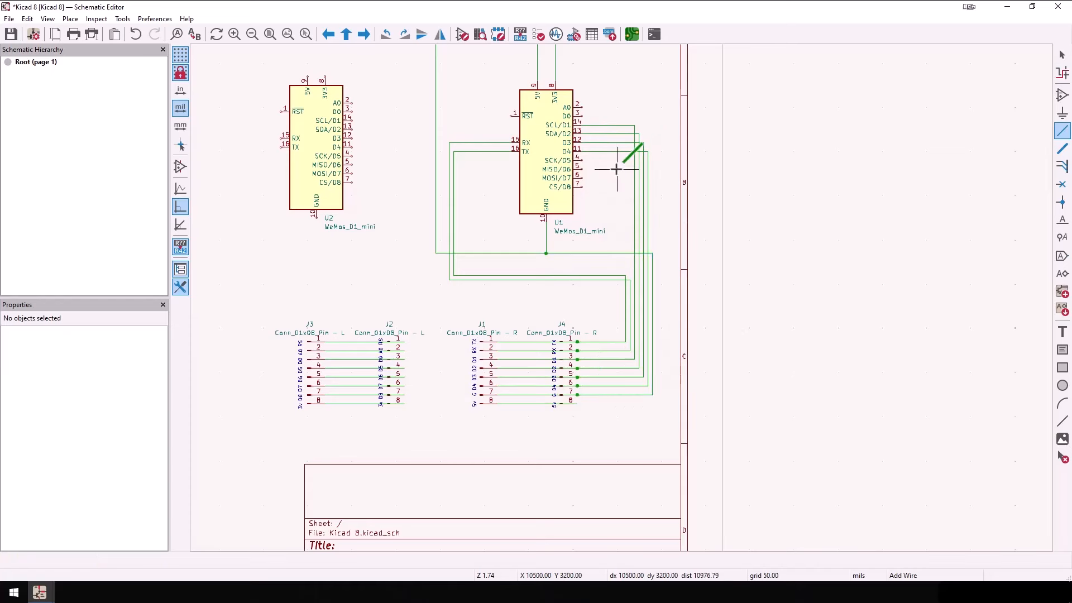
left_click(537, 63)
left_click(444, 284)
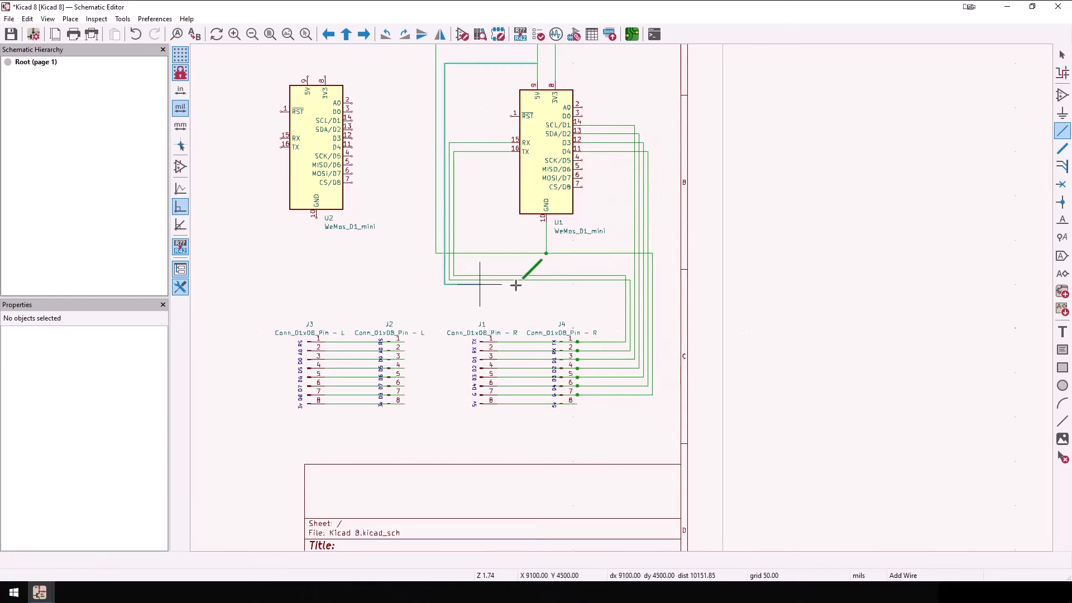
left_click(657, 404)
left_click(578, 403)
- Branch U1's 3V3 wire to pin 8 of left header J2 and wire CS/D8 to J2 pin 7
left_click(555, 63)
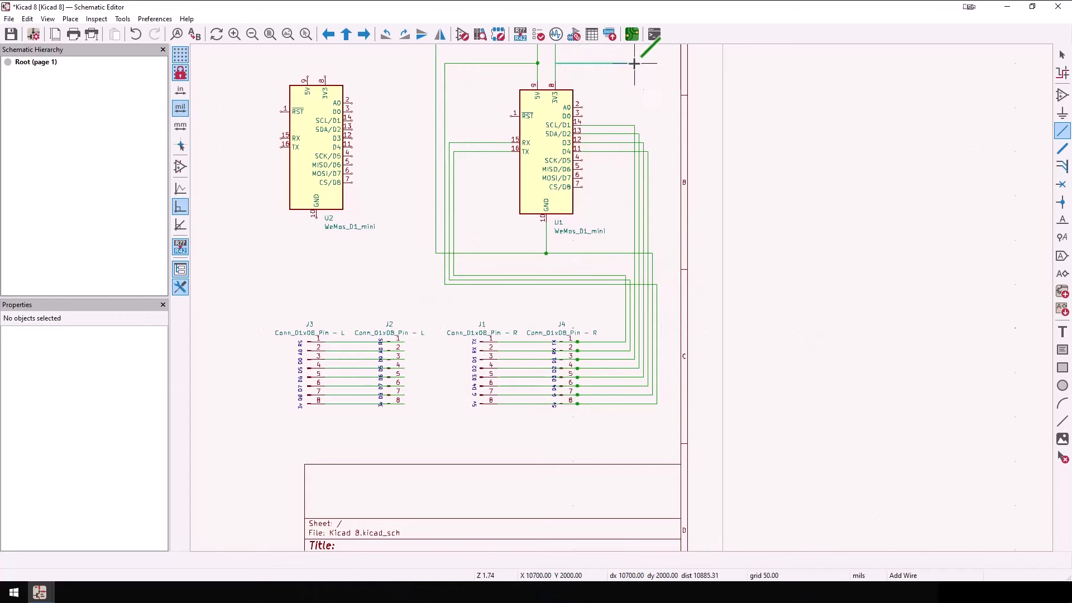
left_click(662, 416)
left_click(404, 403)
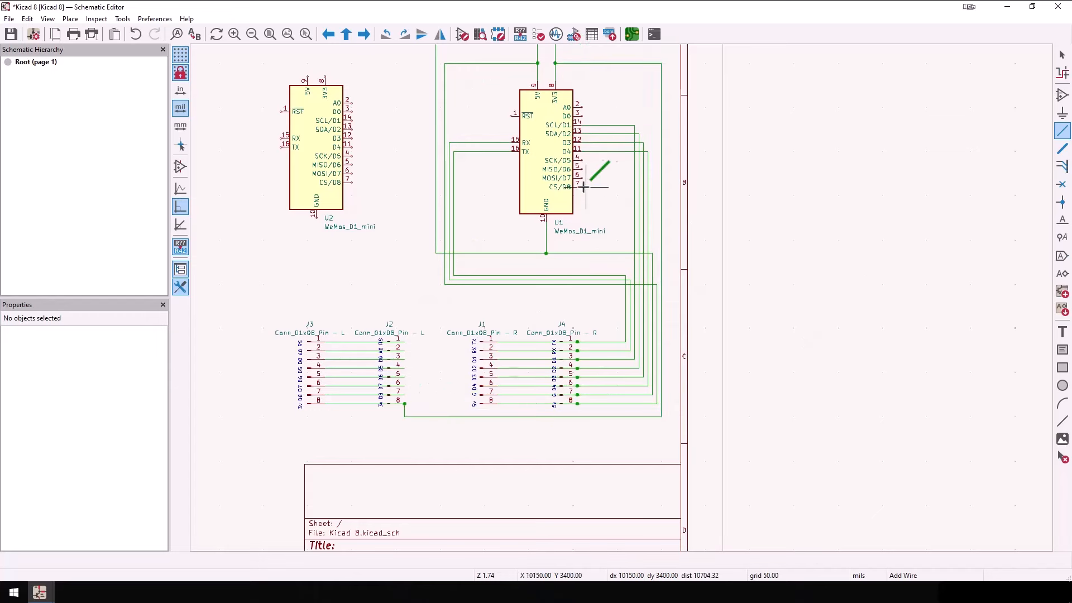
left_click(581, 187)
left_click(665, 430)
left_click(405, 394)
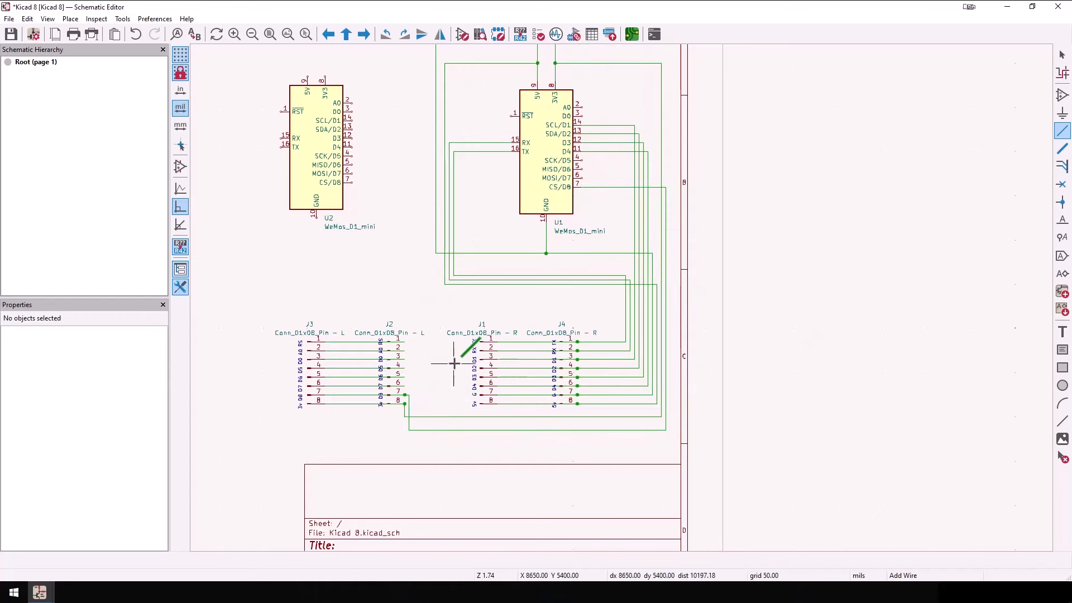
- Wire U1's MOSI/D7 pin to J2 pin 6 and its MISO/D6 pin to J2 pin 5
left_click(581, 178)
left_click(670, 434)
left_click(404, 385)
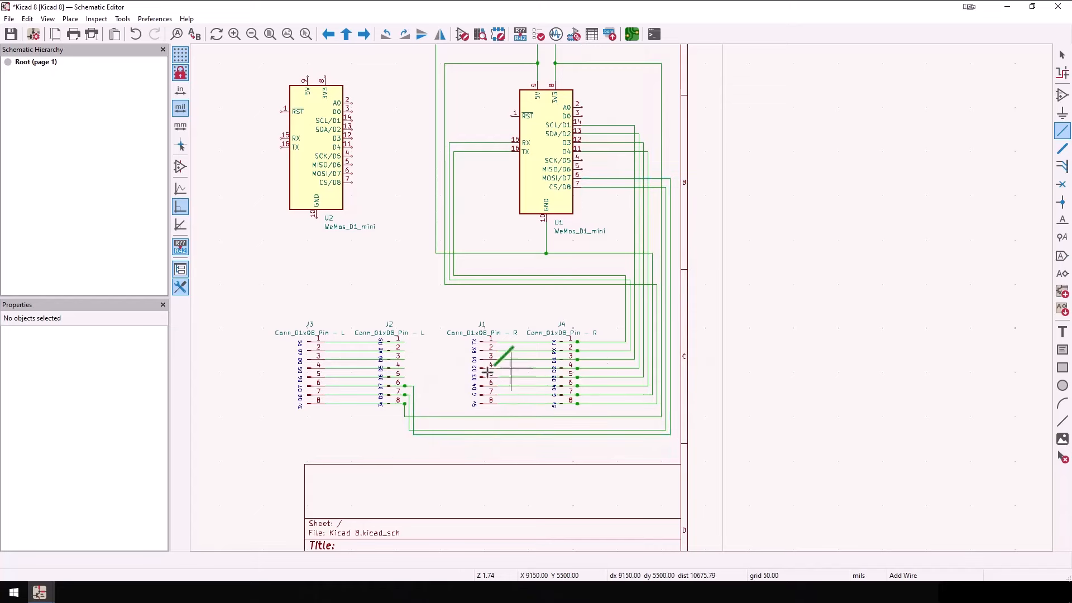
left_click(582, 170)
left_click(674, 439)
left_click(404, 376)
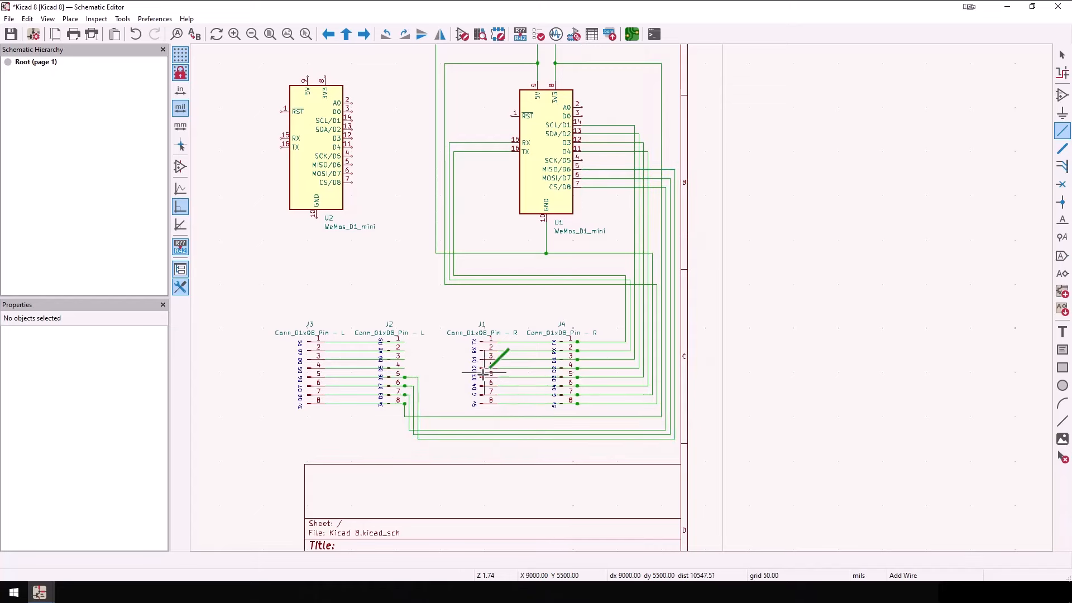
- Wire U1's SCK/D5 pin to J2 pin 4 and route D0 over the module to J2 pin 3
middle_click_drag(607, 282, 619, 305)
left_click(595, 182)
left_click(692, 464)
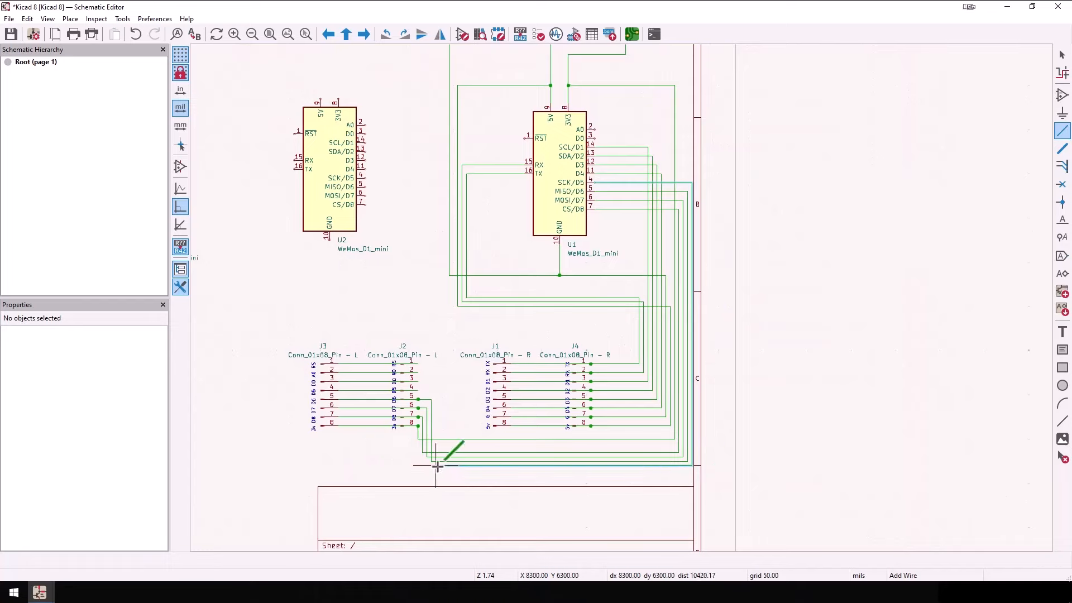
scroll(636, 108, "down", 2)
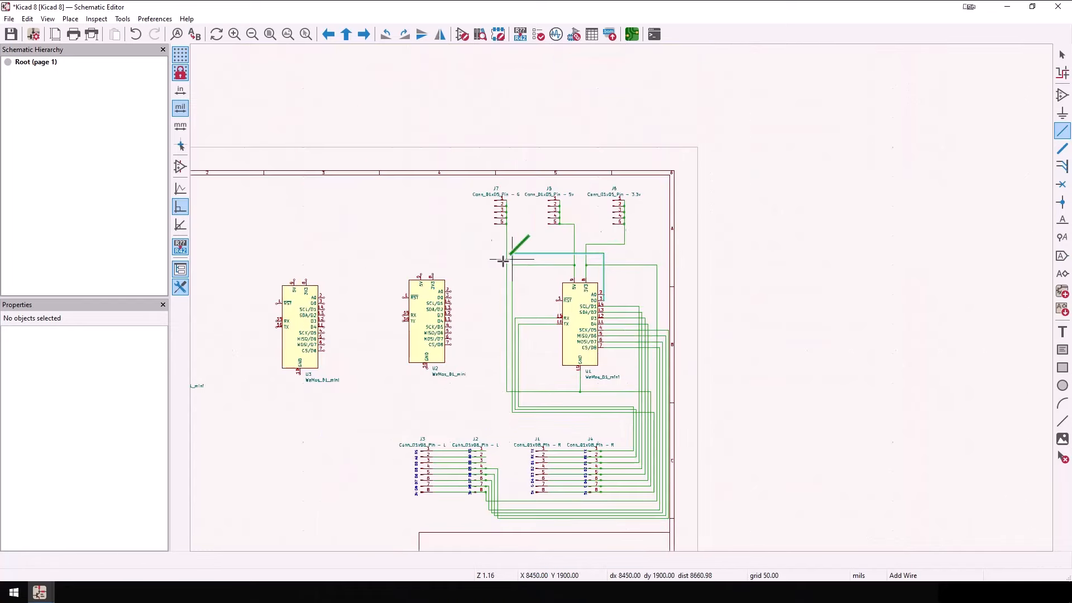
scroll(614, 439, "up", 3)
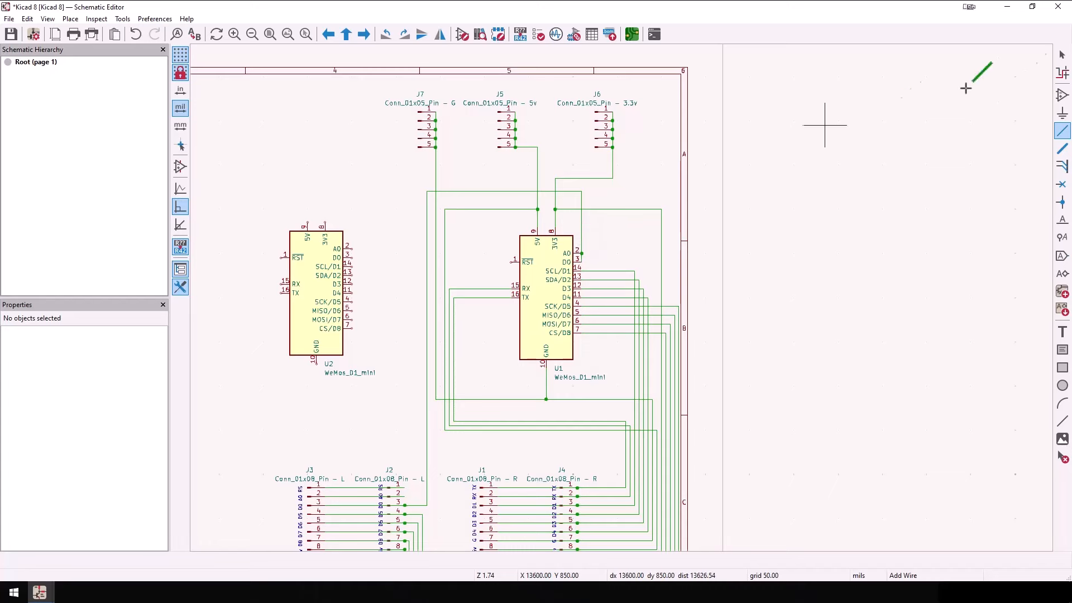
- Delete the D0 wire segment that crosses U1's A0 pin and reroute D0 clear of A0 to the overhead wire
left_click(1063, 54)
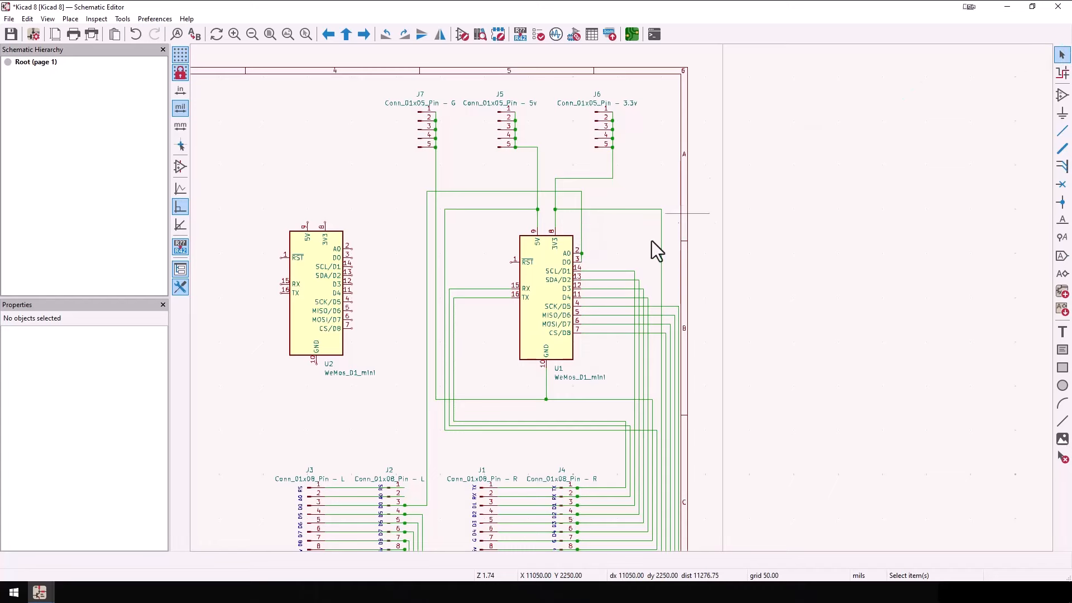
left_click(583, 228)
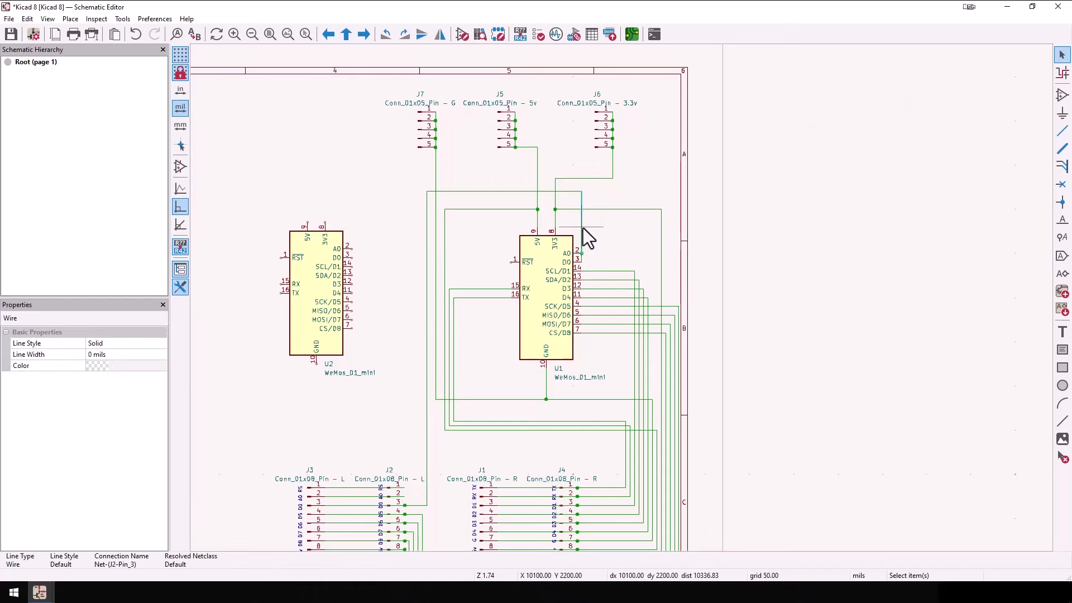
key("Delete")
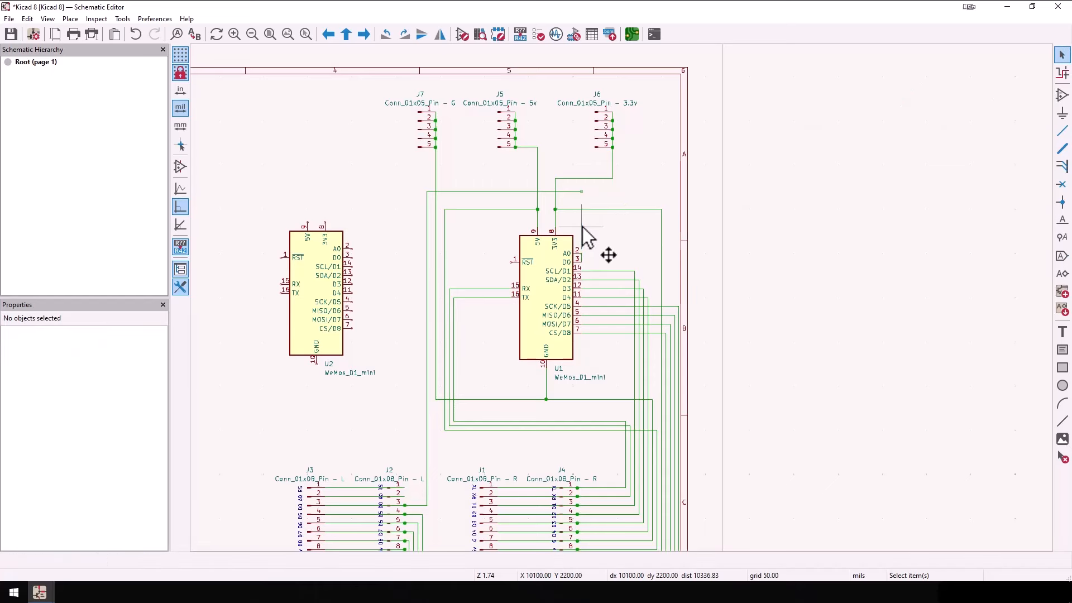
left_click(581, 258)
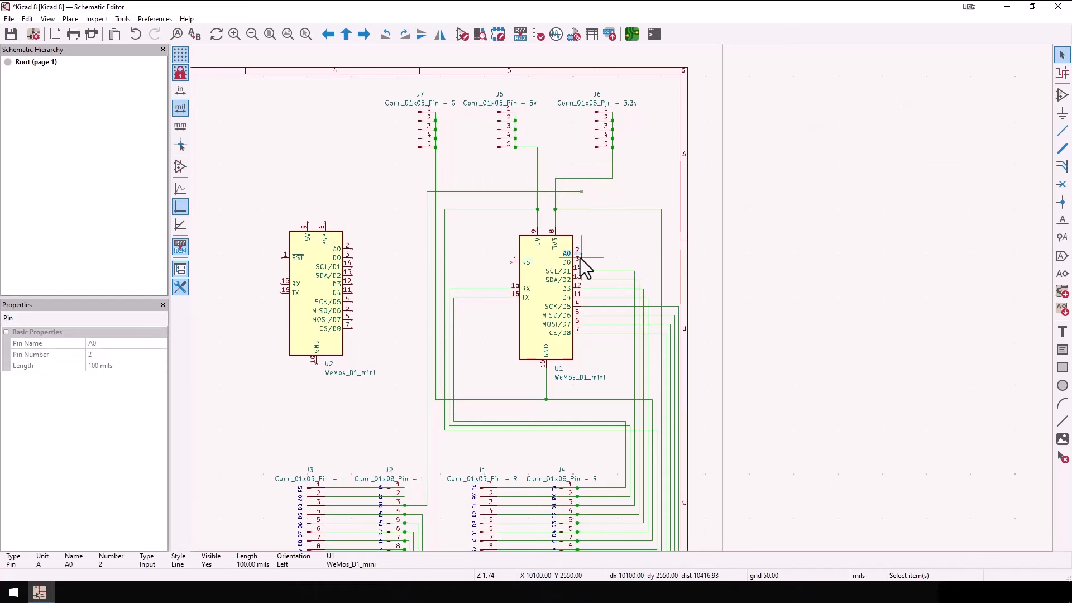
left_click(600, 256)
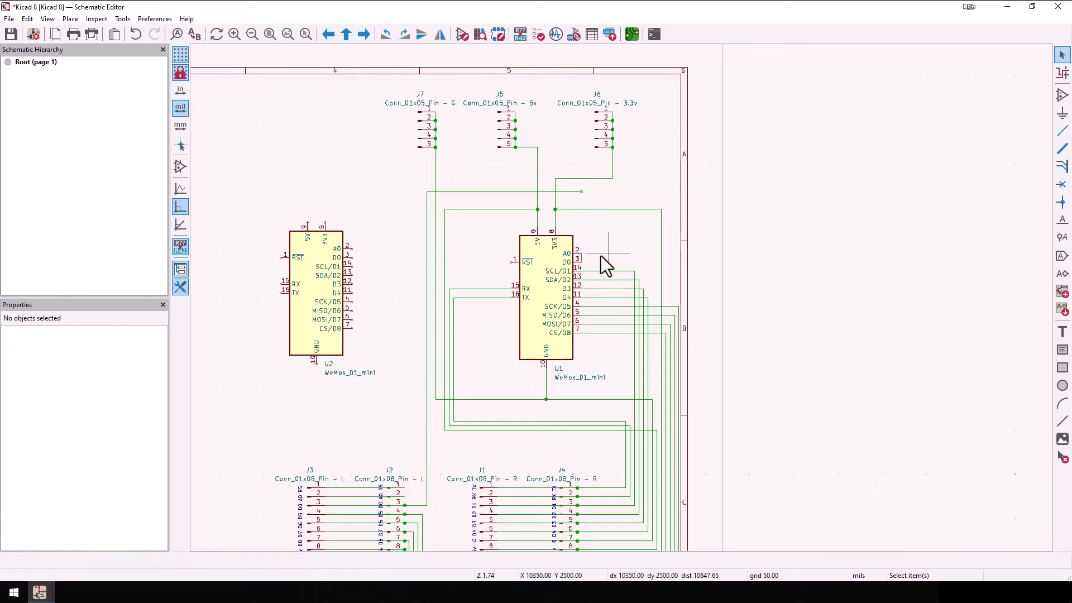
scroll(584, 259, "up", 3)
key("w")
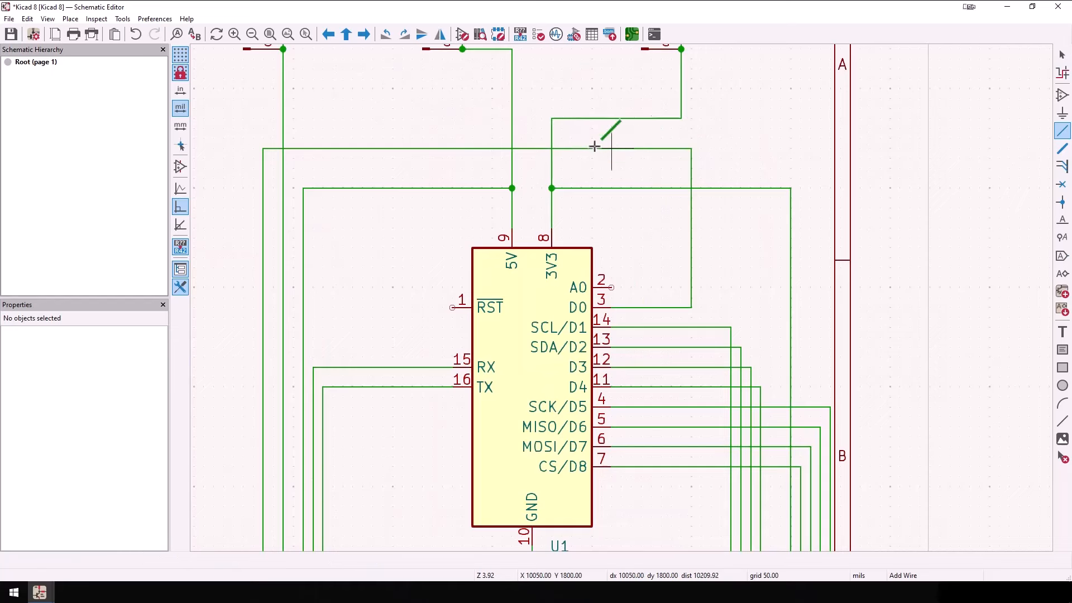
- Wire U1's A0 pin over the module, parallel to the D0 wire, to J2 pin 2
left_click(612, 288)
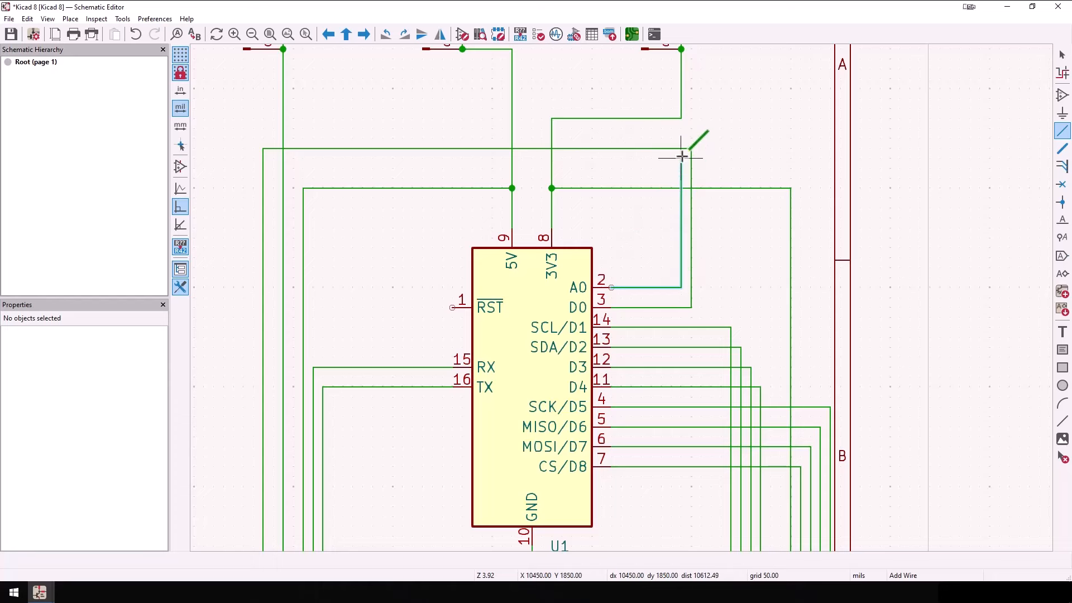
left_click(680, 139)
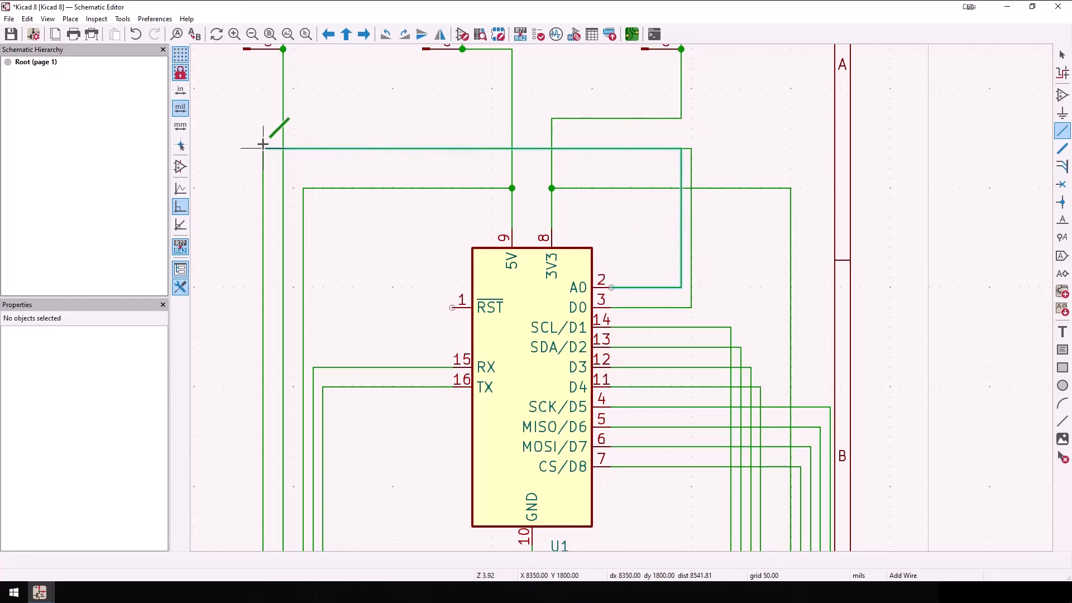
scroll(250, 139, "down", 5)
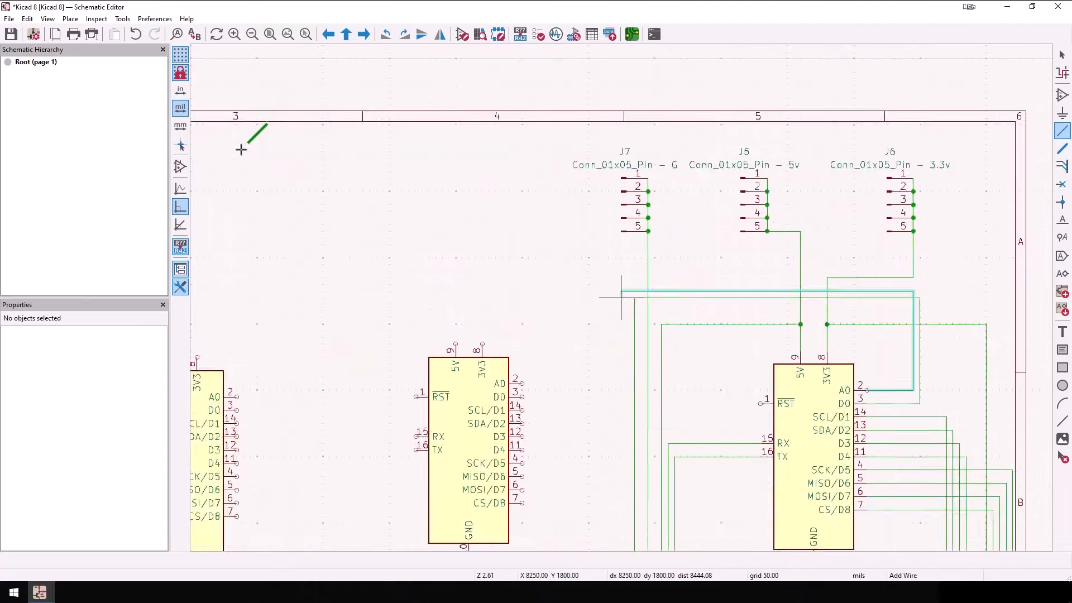
left_click(610, 501)
scroll(767, 465, "up", 1)
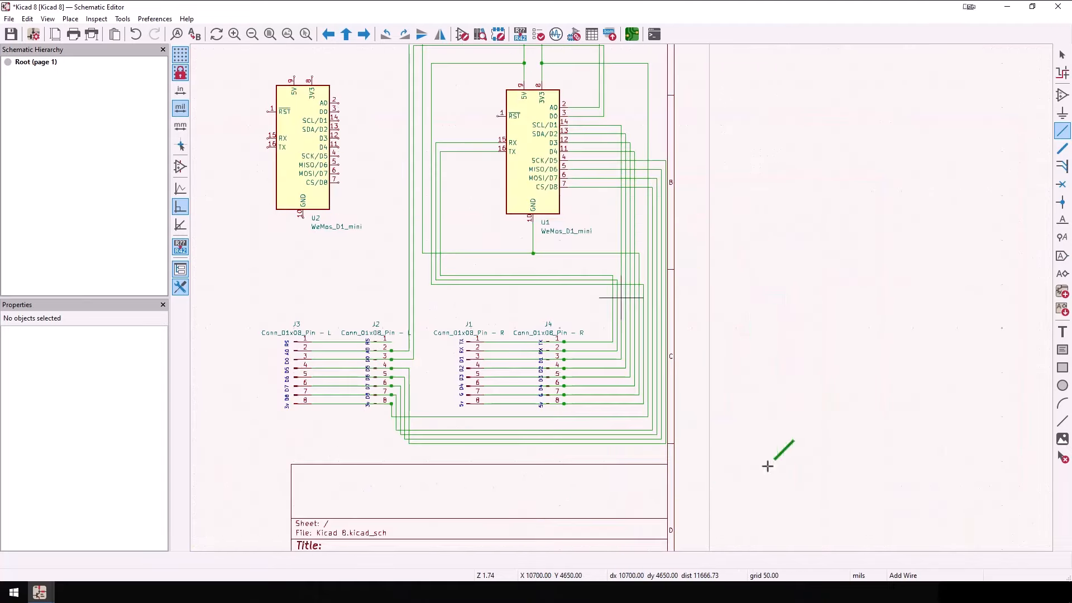
- Wire U1's RST pin to J2 pin 1
left_click(498, 116)
left_click(404, 116)
left_click(392, 342)
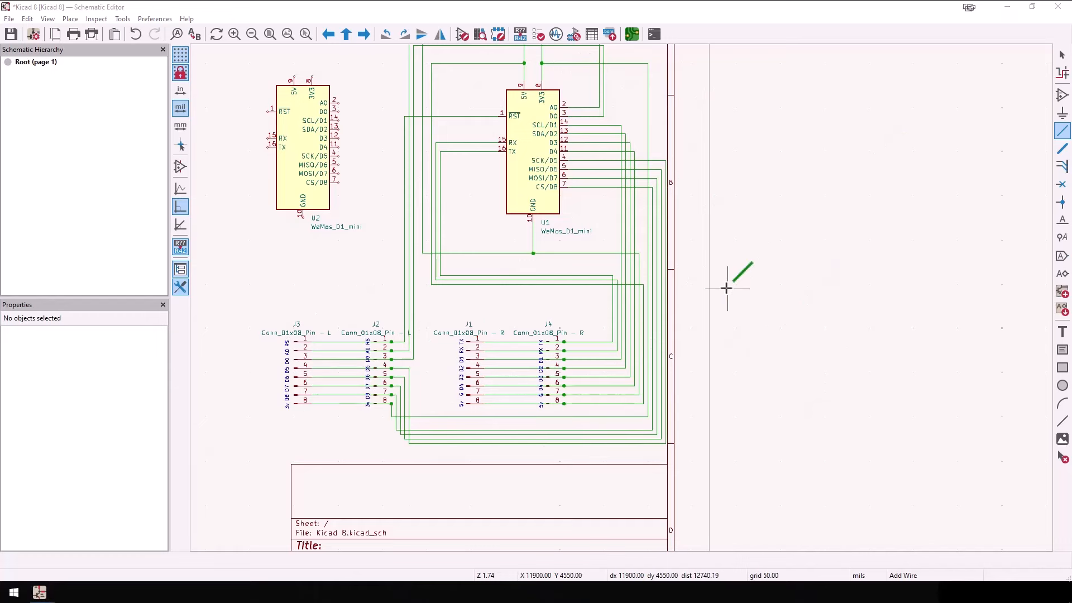
- Set the schematic's paper size to A0 841x1189mm
scroll(725, 288, "down", 5)
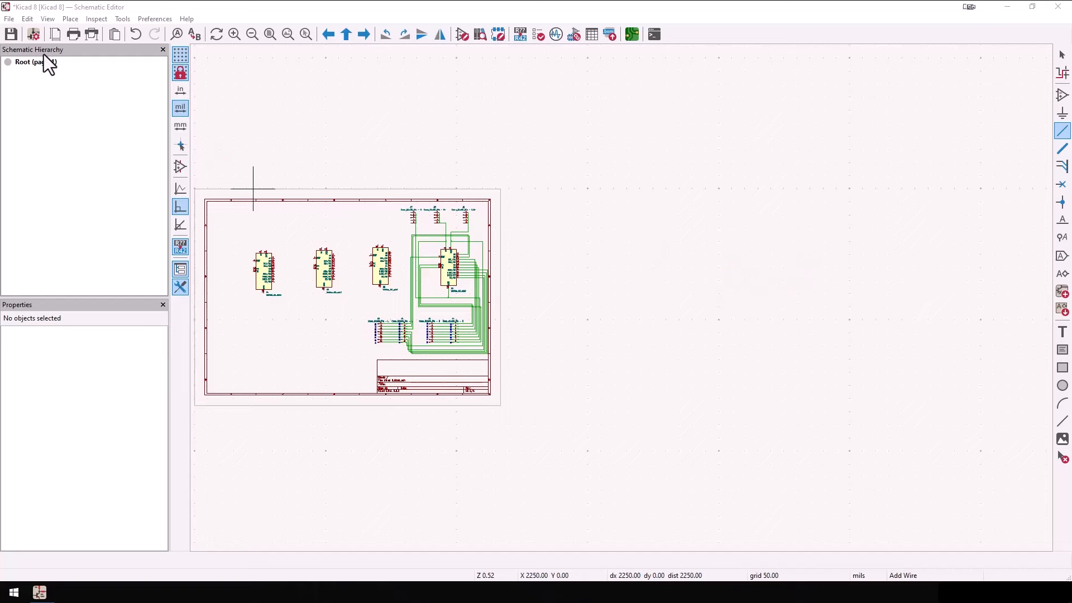
left_click(9, 18)
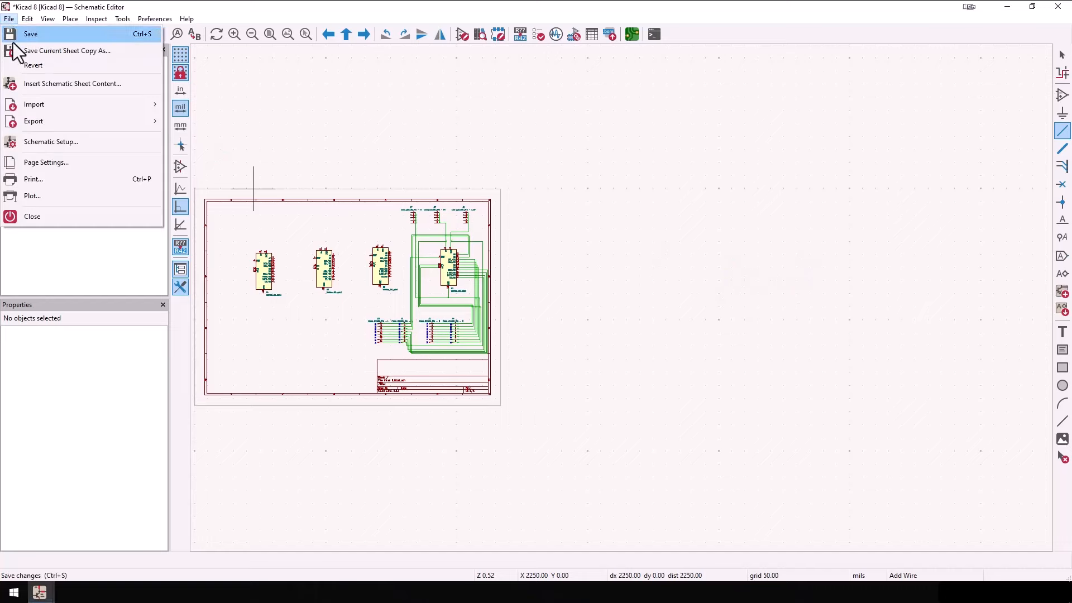
left_click(35, 163)
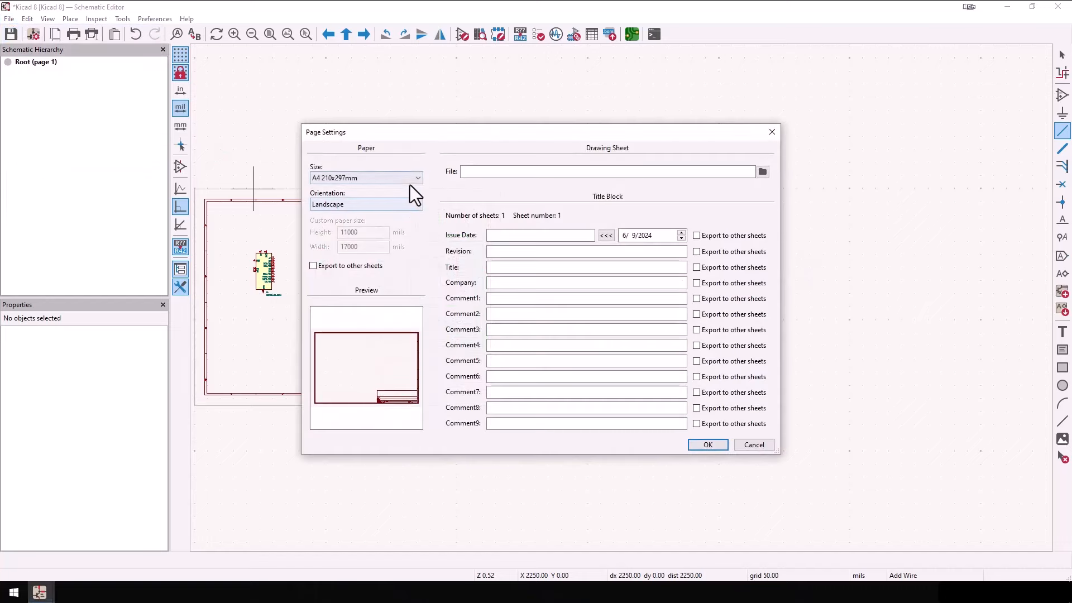
left_click(412, 179)
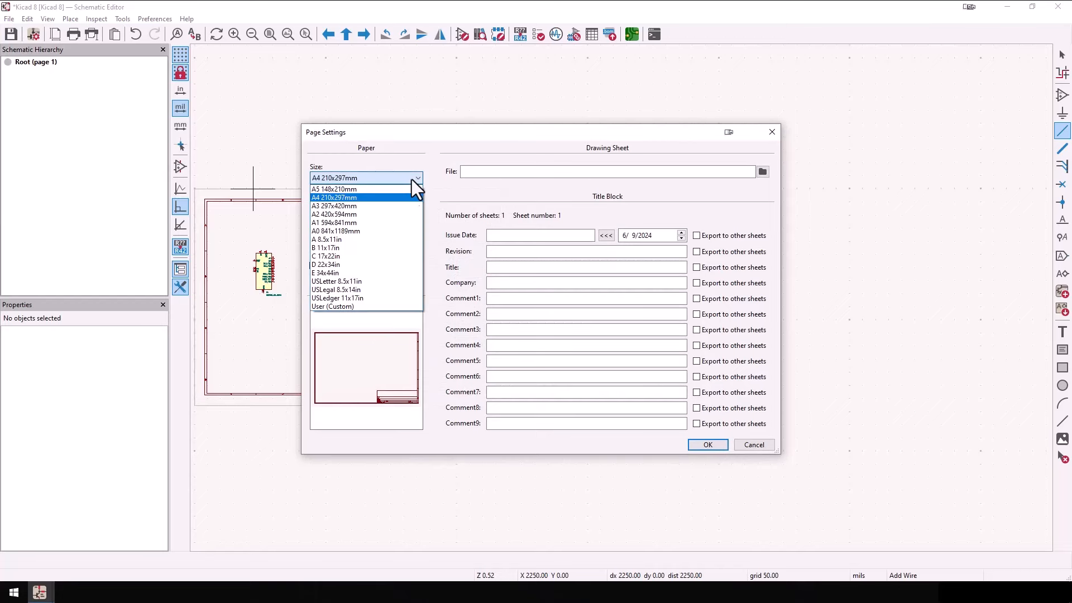
left_click(387, 230)
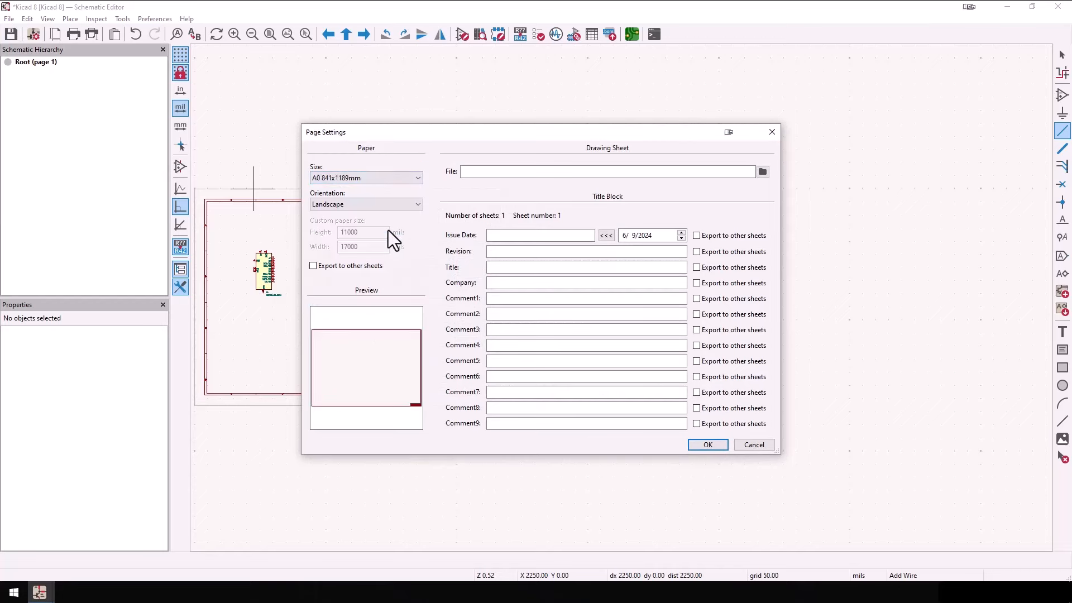
left_click(708, 444)
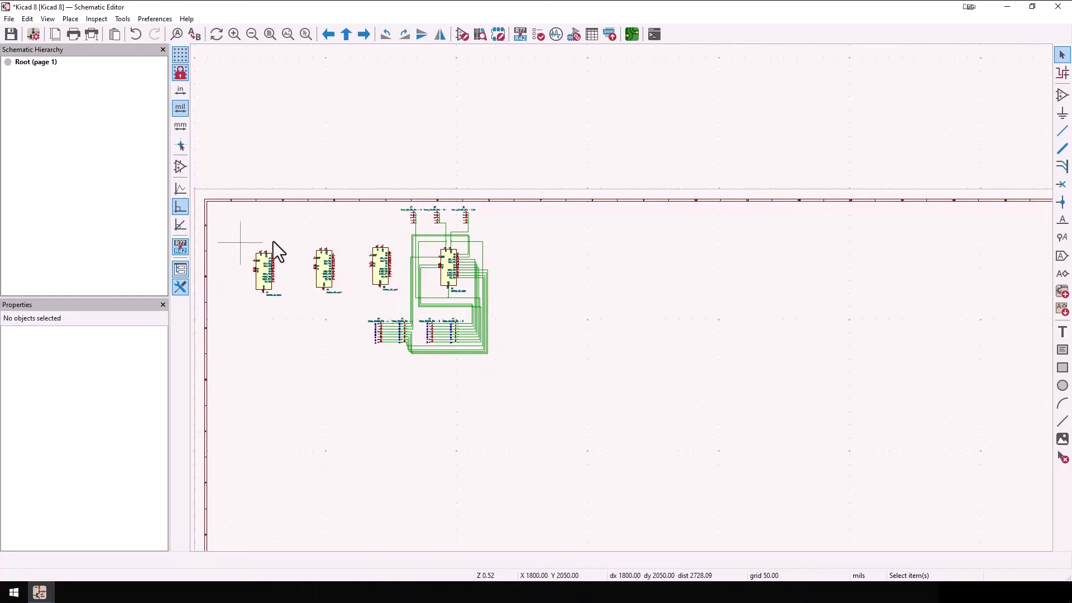
- Move modules U2, U3 and U4 into a vertical column below U1 and its pin headers
left_click_drag(356, 233, 415, 300)
left_click_drag(380, 265, 448, 394)
left_click_drag(297, 243, 369, 321)
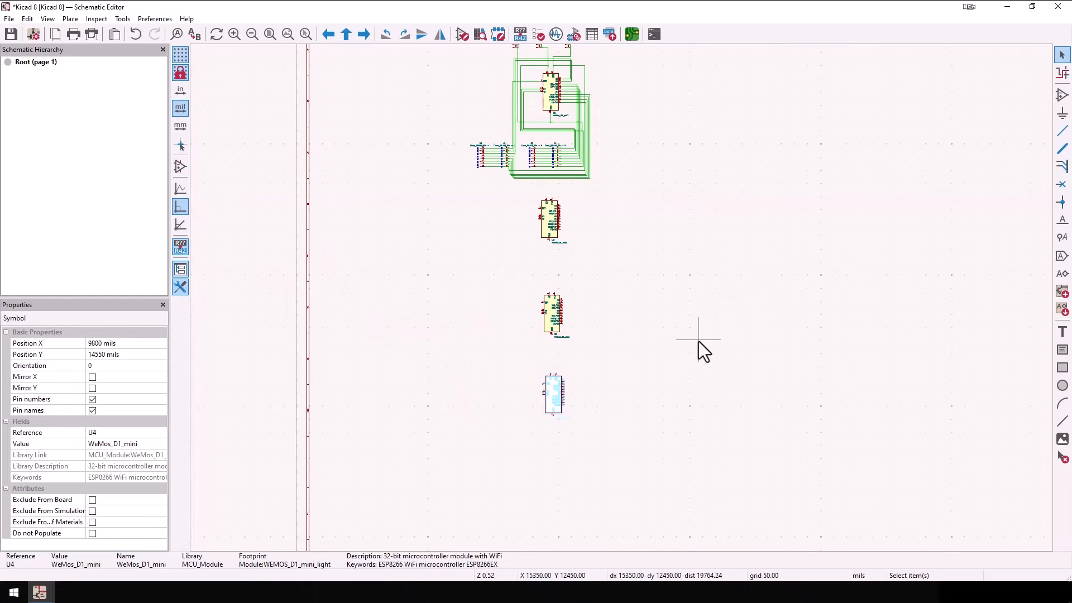
- Wire U4's A0 pin to U3's A0 pin with a route clear of both modules
scroll(705, 368, "up", 5)
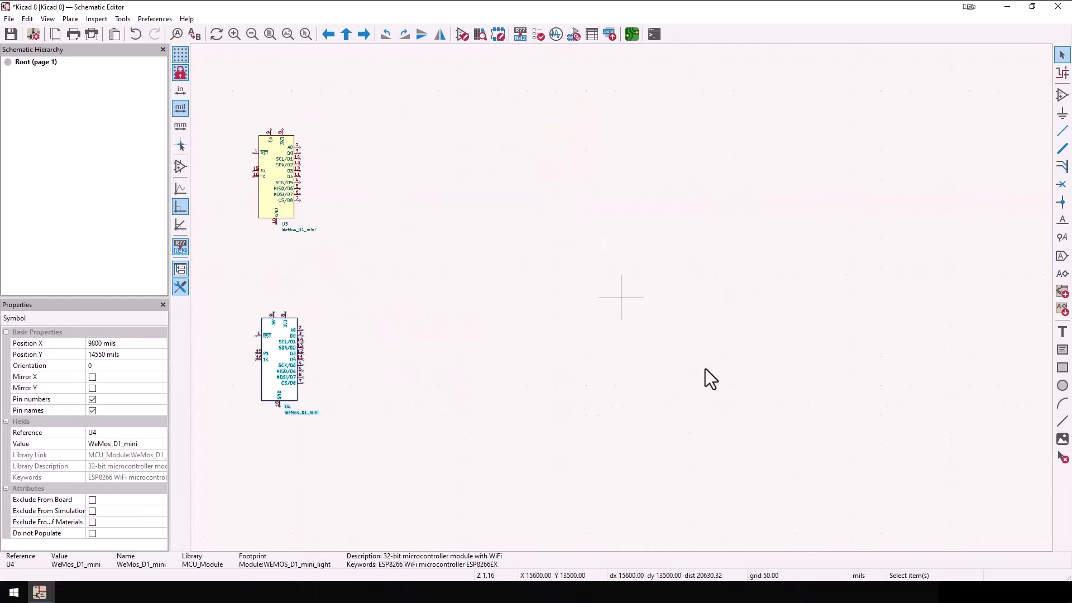
middle_click_drag(493, 339, 661, 382)
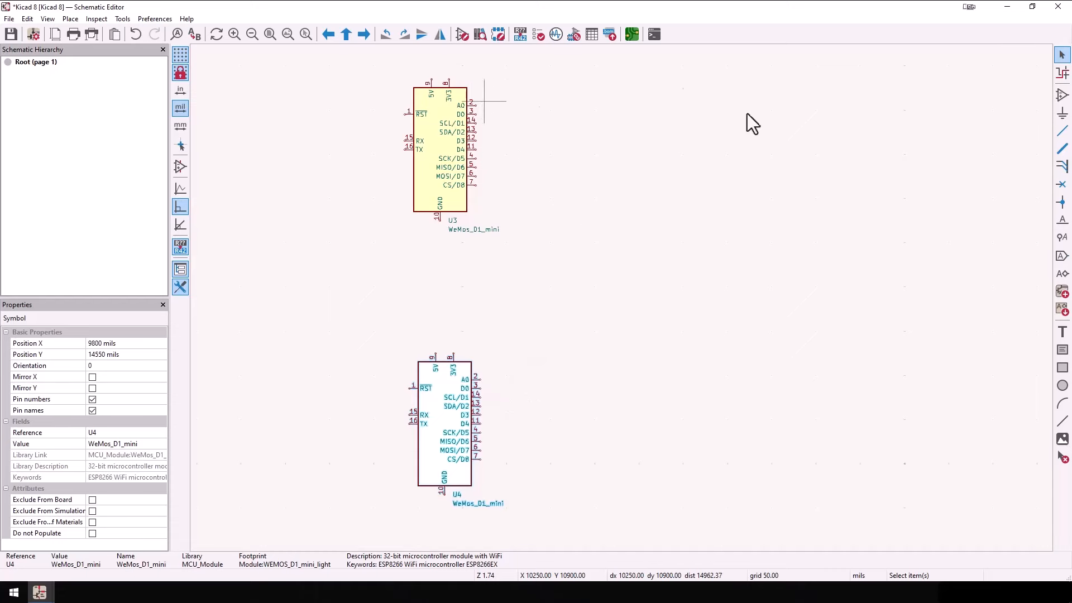
left_click(1062, 131)
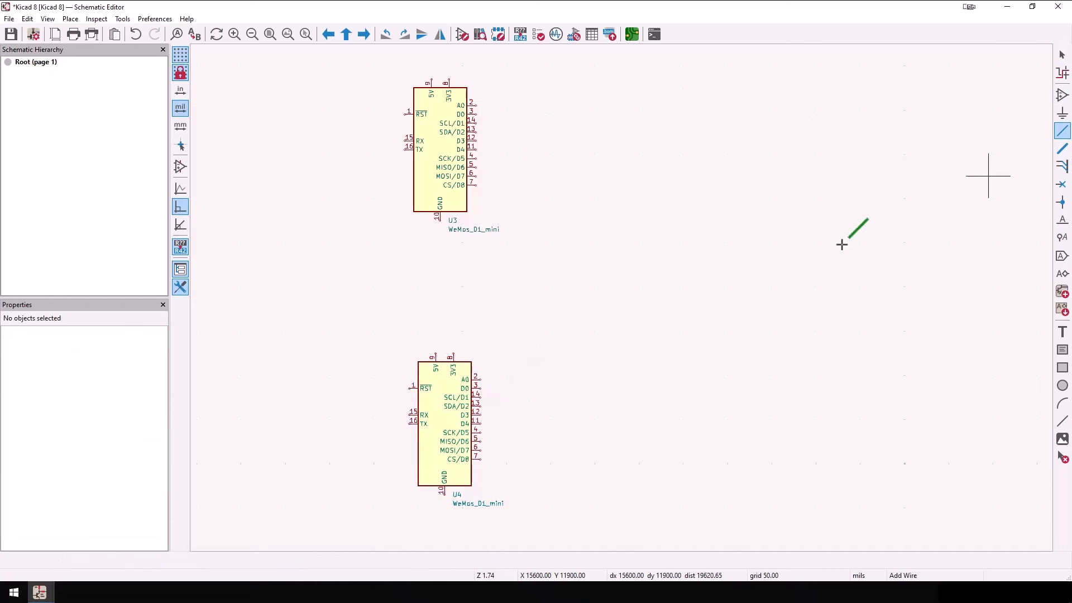
left_click(482, 379)
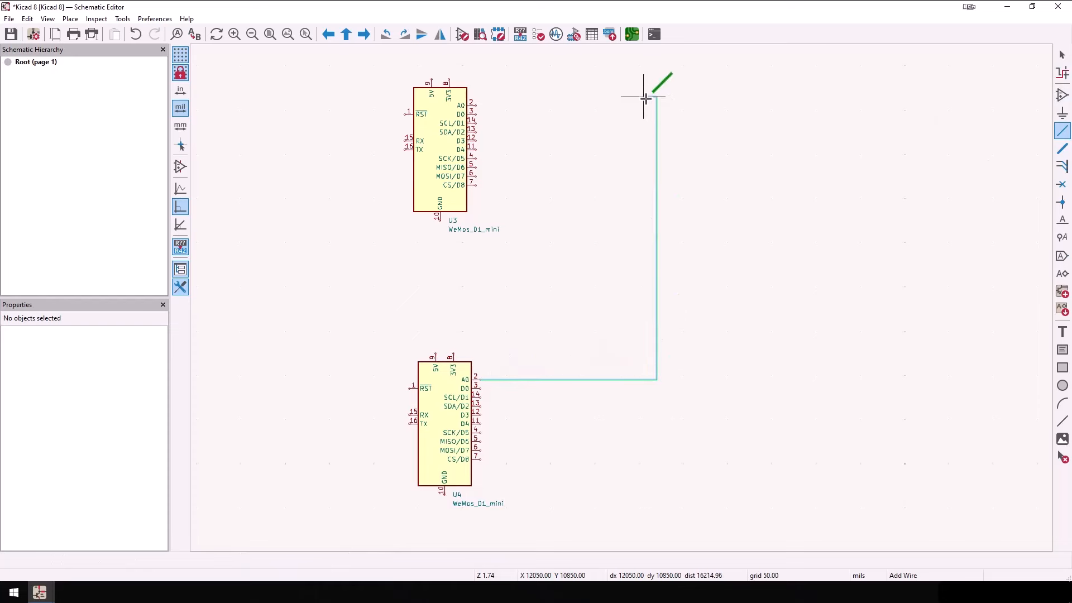
left_click(476, 106)
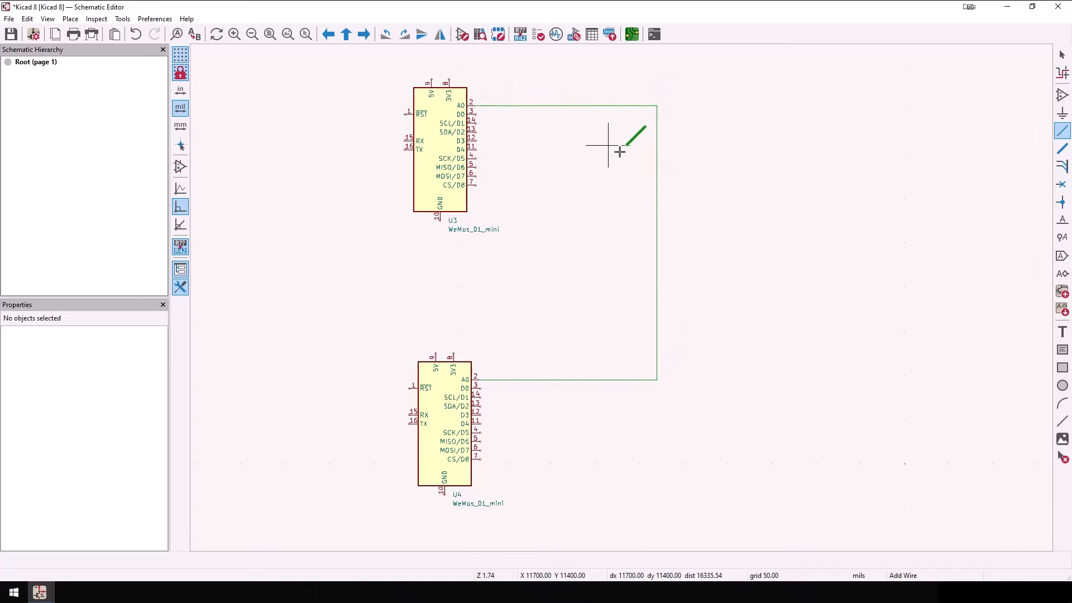
- Wire U2's A0 pin down to the corner of the A0 wire between U3 and U4
scroll(633, 297, "down", 4)
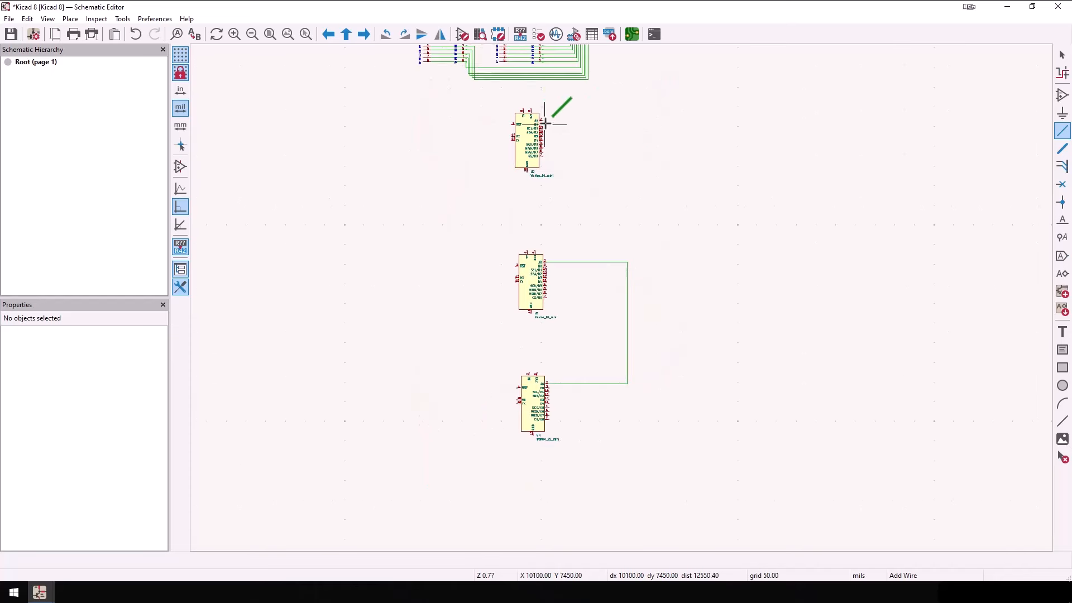
scroll(545, 119, "up", 2)
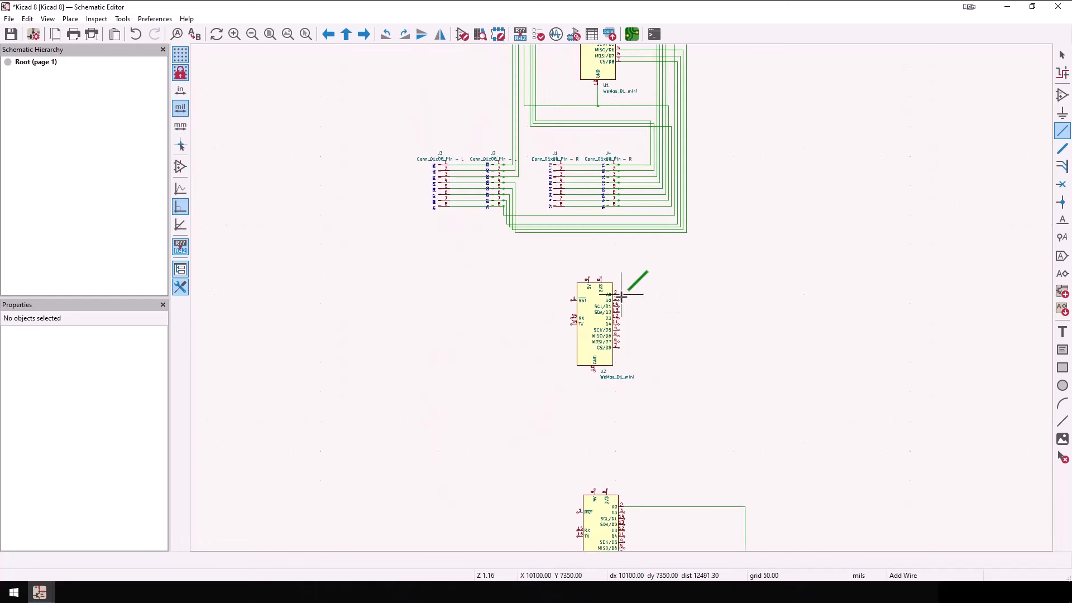
left_click(620, 294)
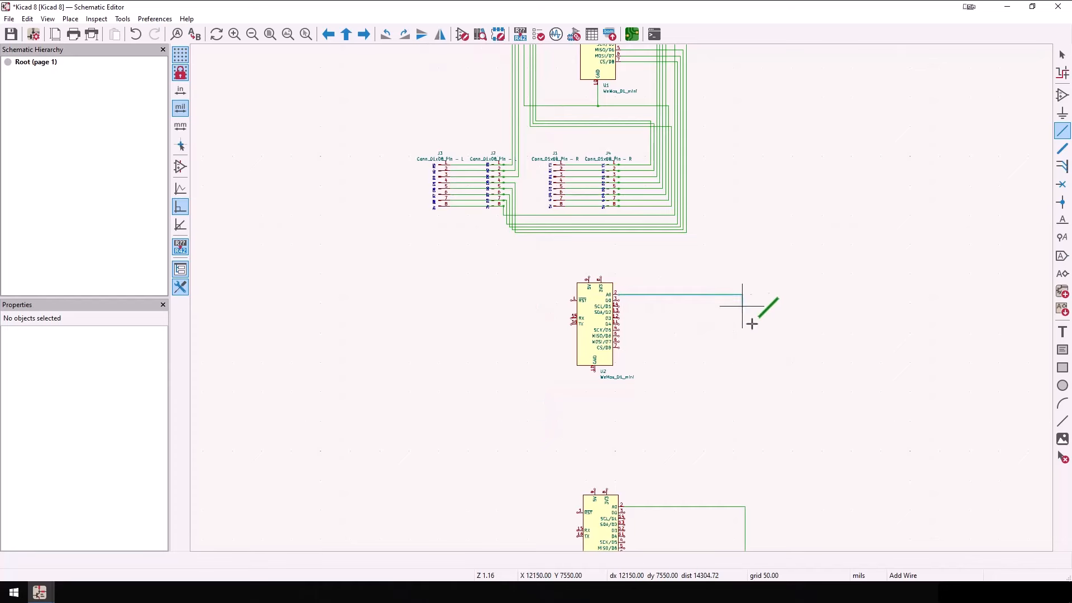
left_click(745, 506)
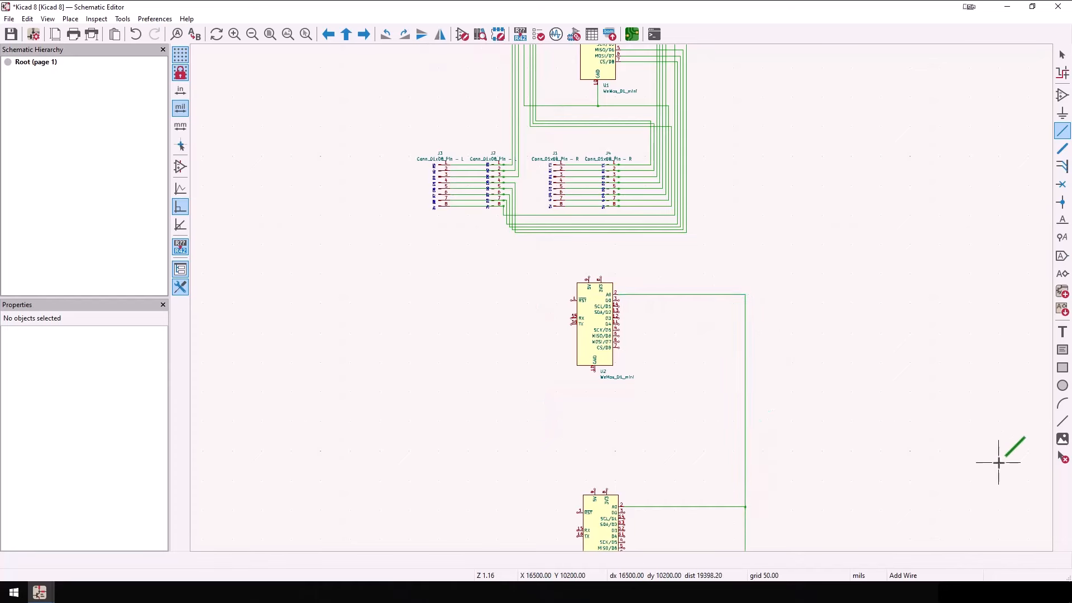
- Wire U2's D0, SCL/D1 and SDA/D2 pins to the same pins on U3, nested inside the A0 wire
left_click(618, 301)
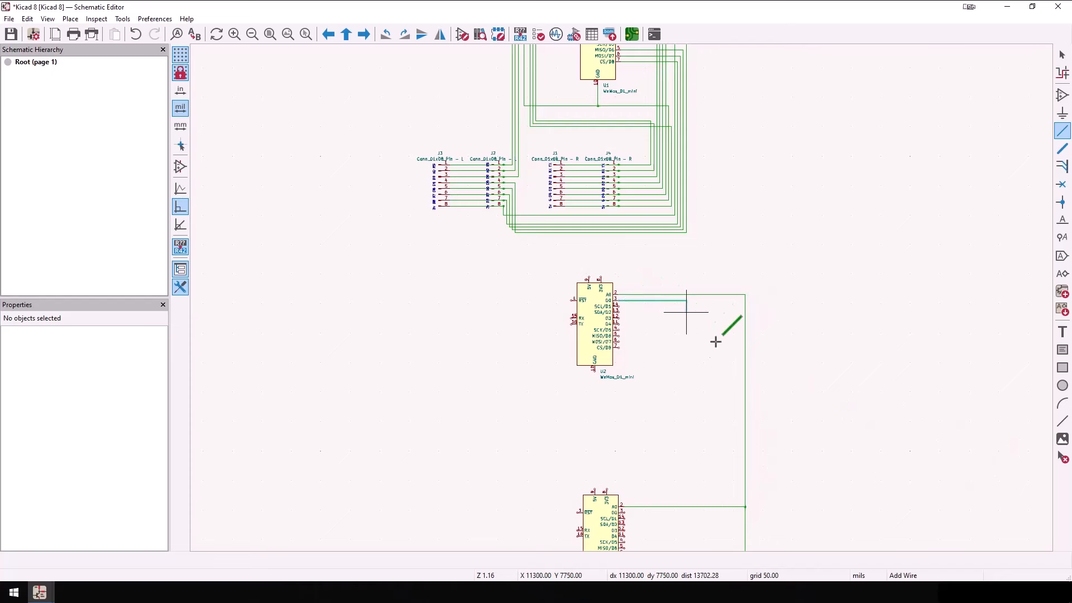
left_click(739, 512)
left_click(624, 513)
scroll(704, 421, "up", 2)
left_click(493, 125)
left_click(666, 444)
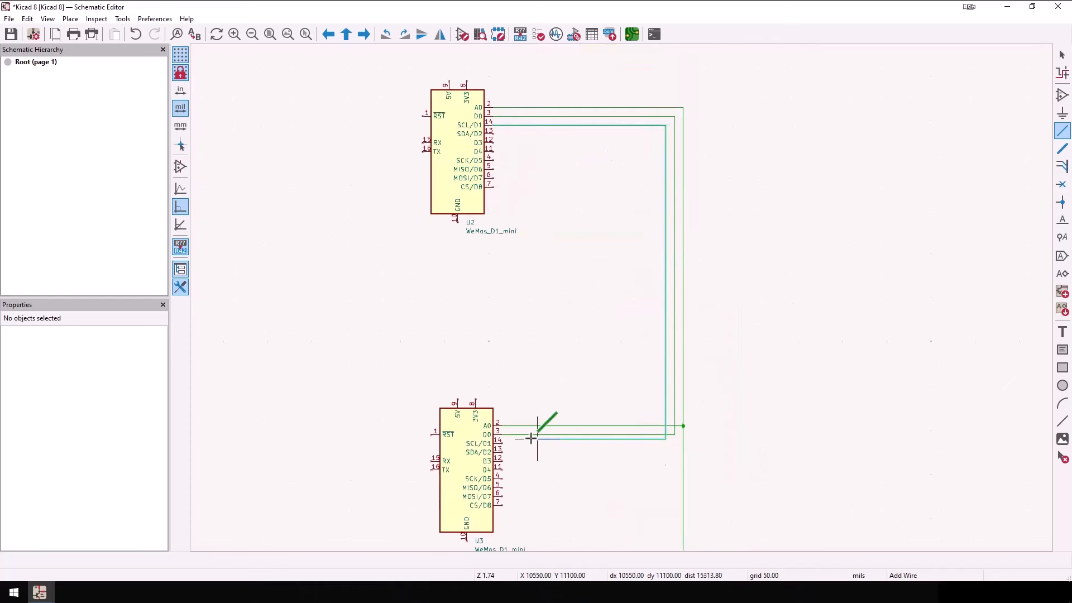
left_click(502, 443)
left_click(493, 134)
left_click(657, 452)
- Wire U2's remaining D3 through CS/D8 pins to the matching pins on U3 in parallel, nested routes
left_click(493, 152)
left_click(639, 470)
left_click(502, 470)
left_click(493, 160)
left_click(630, 479)
left_click(502, 479)
left_click(494, 169)
left_click(621, 488)
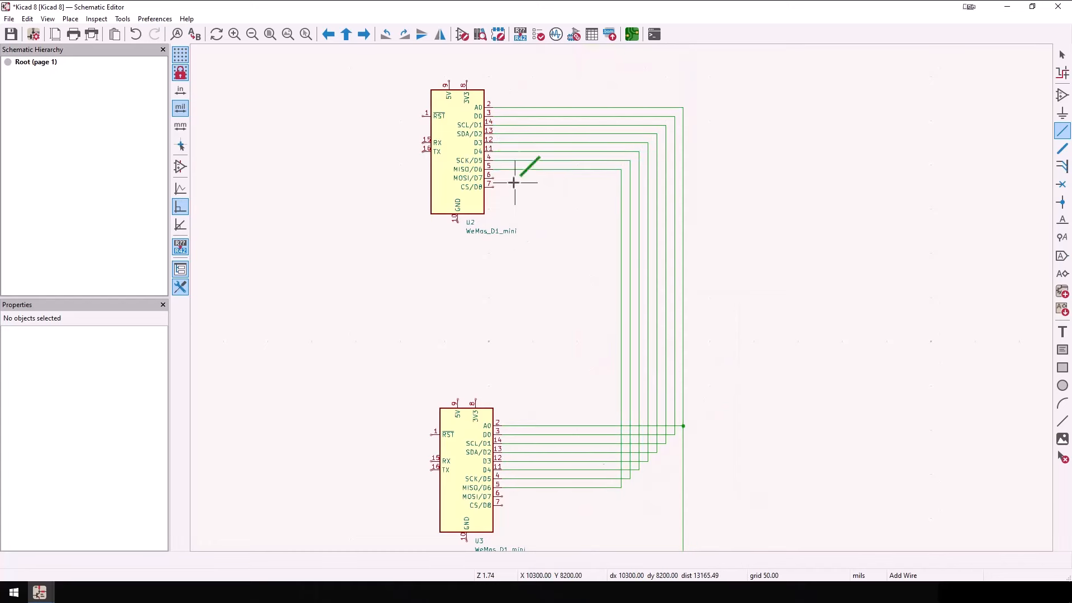
- Connect the CS/D8, MOSI/D7 and MISO/D6 wires at U3 to the matching pins on U4
scroll(728, 404, "down", 2)
left_click(499, 248)
left_click(562, 430)
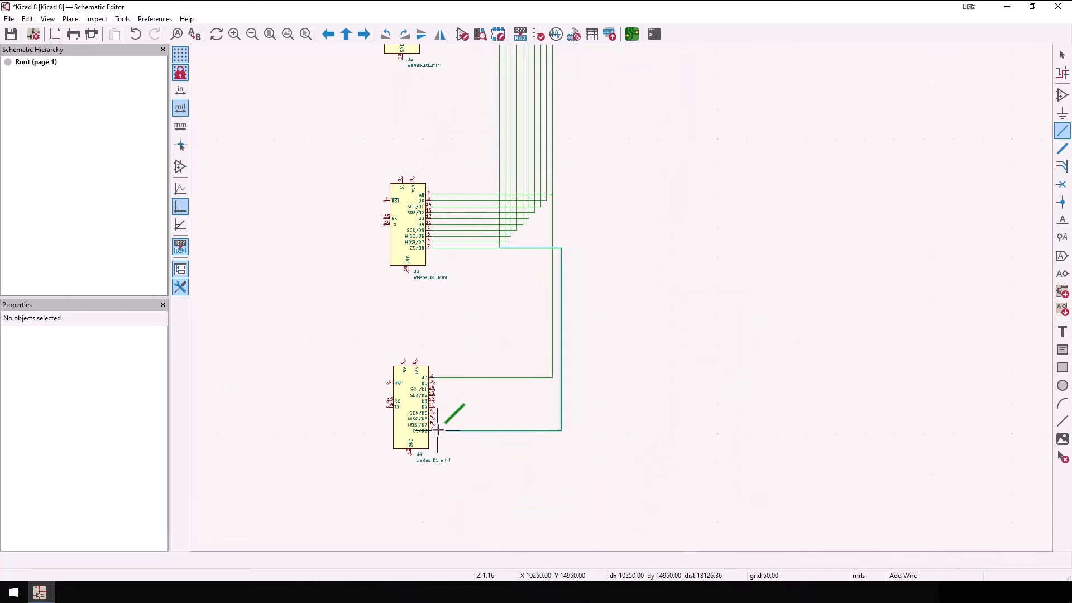
left_click(435, 430)
left_click(434, 425)
left_click(569, 242)
left_click(505, 243)
left_click(511, 236)
left_click(577, 419)
left_click(434, 419)
- Connect the SCK/D5, D4 and D3 wires at U3 to the matching pins on U4
left_click(434, 413)
left_click(587, 231)
left_click(517, 230)
left_click(523, 225)
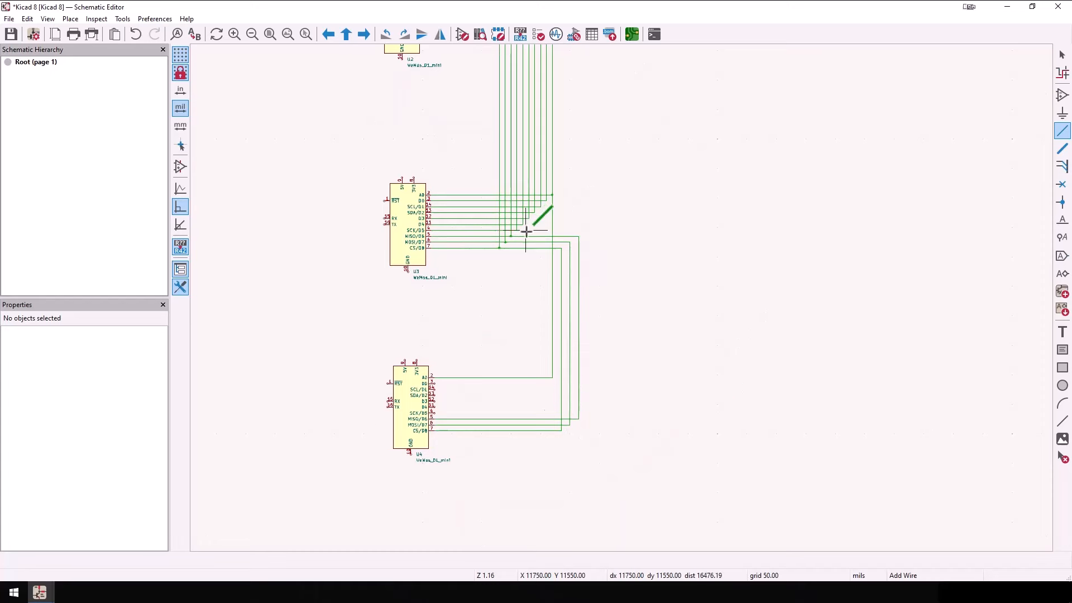
scroll(506, 231, "up", 2)
left_click(643, 496)
left_click(400, 496)
left_click(541, 213)
left_click(652, 487)
left_click(400, 487)
- Connect the SDA/D2, SCL/D1 and D0 wires at U3 to the matching pins on U4
left_click(400, 479)
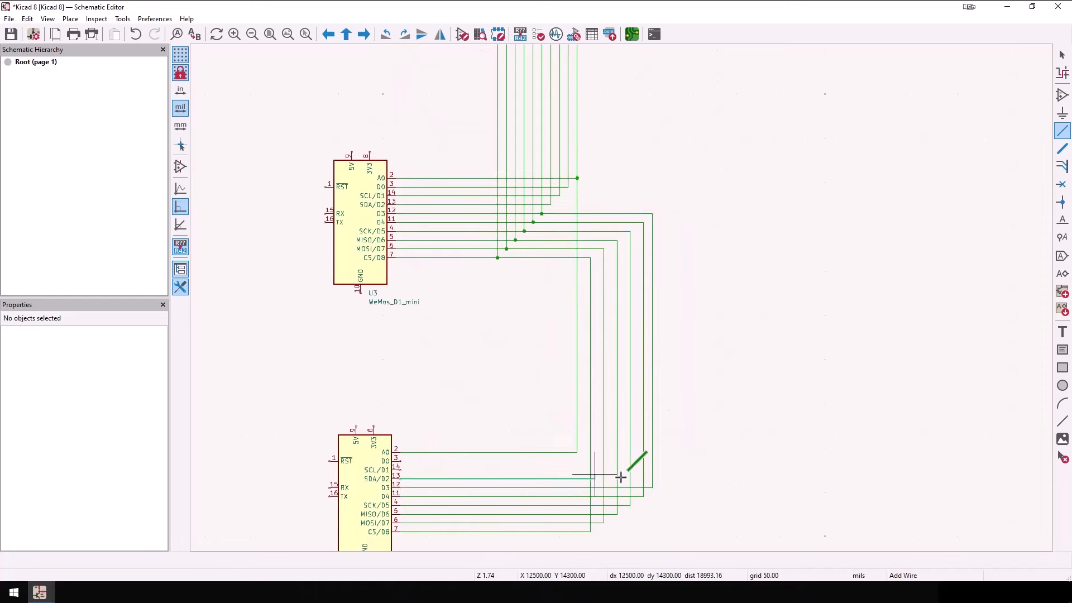
left_click(661, 204)
left_click(550, 205)
left_click(568, 187)
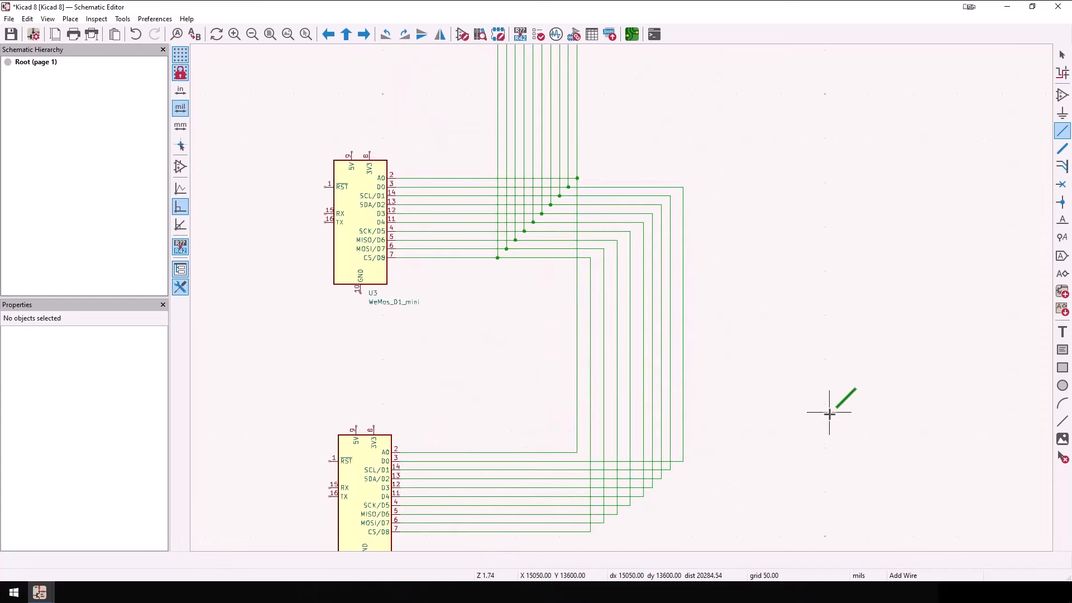
- Wire U3's 3V3 and 5V pins around the modules to U4's 3V3 and 5V pins
scroll(829, 414, "down", 2)
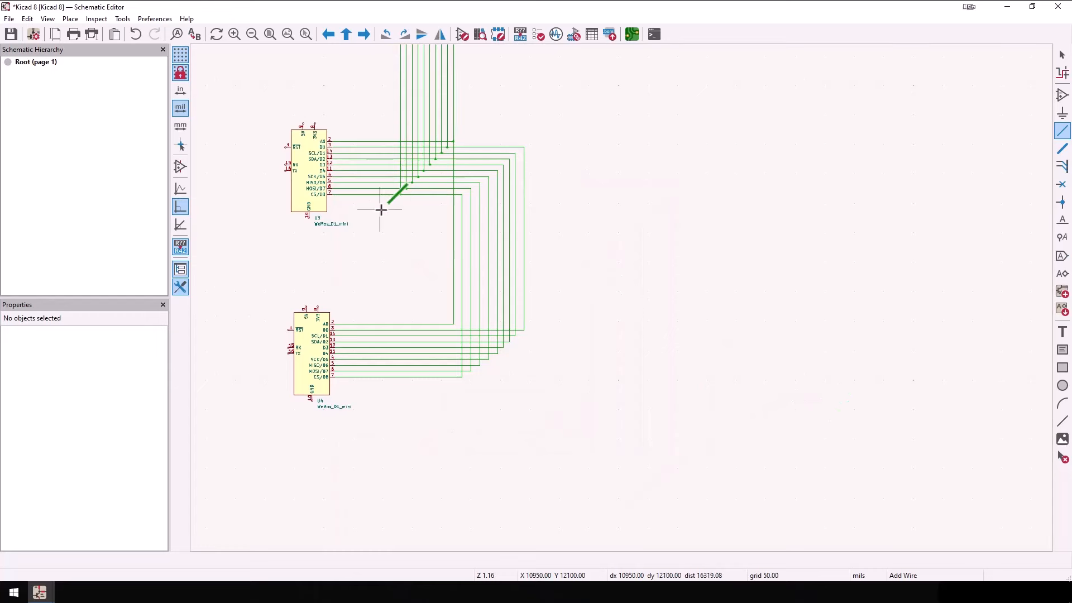
left_click(315, 124)
left_click(318, 307)
left_click(303, 124)
left_click(306, 306)
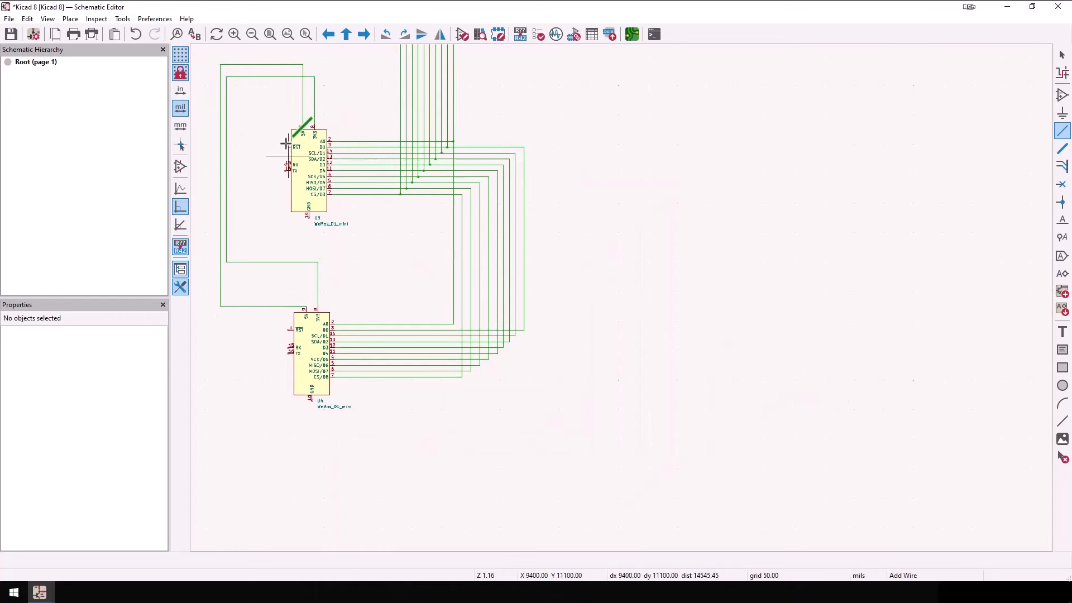
- Wire U3's RST, RX, TX and GND pins to the matching pins on U4
left_click(285, 148)
left_click(288, 330)
left_click(285, 162)
left_click(309, 218)
left_click(251, 239)
left_click(250, 423)
left_click(311, 401)
- Wire U2's 3V3, 5V, RST, RX and TX pins to the corresponding wires running between U3 and U4
scroll(312, 400, "up", 2)
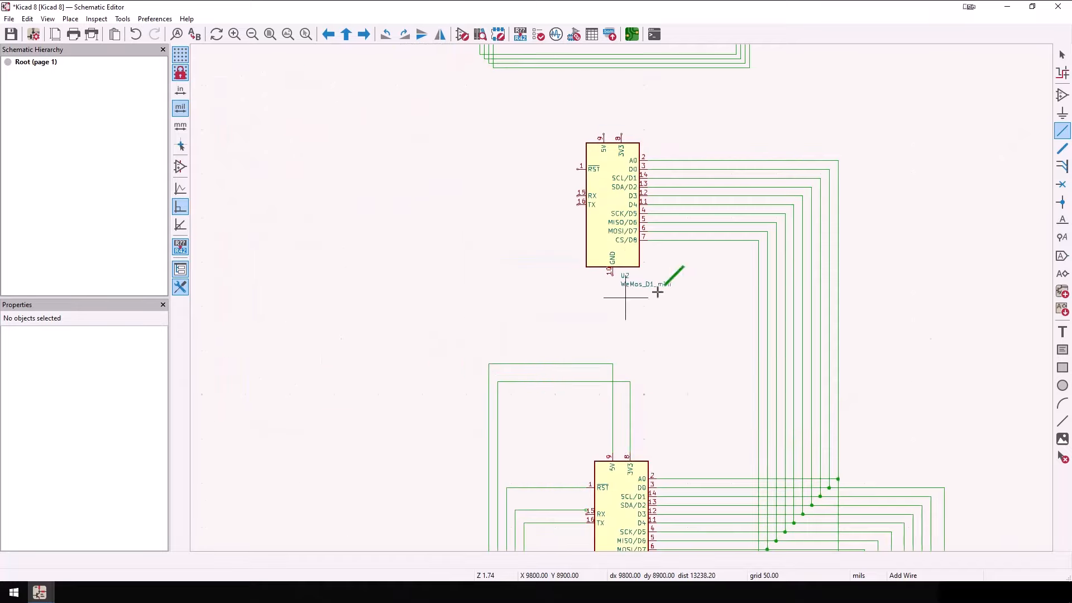
left_click(622, 135)
left_click(498, 99)
left_click(498, 381)
left_click(604, 134)
left_click(515, 510)
left_click(577, 204)
left_click(524, 523)
middle_click_drag(674, 219, 722, 311)
left_click(625, 287)
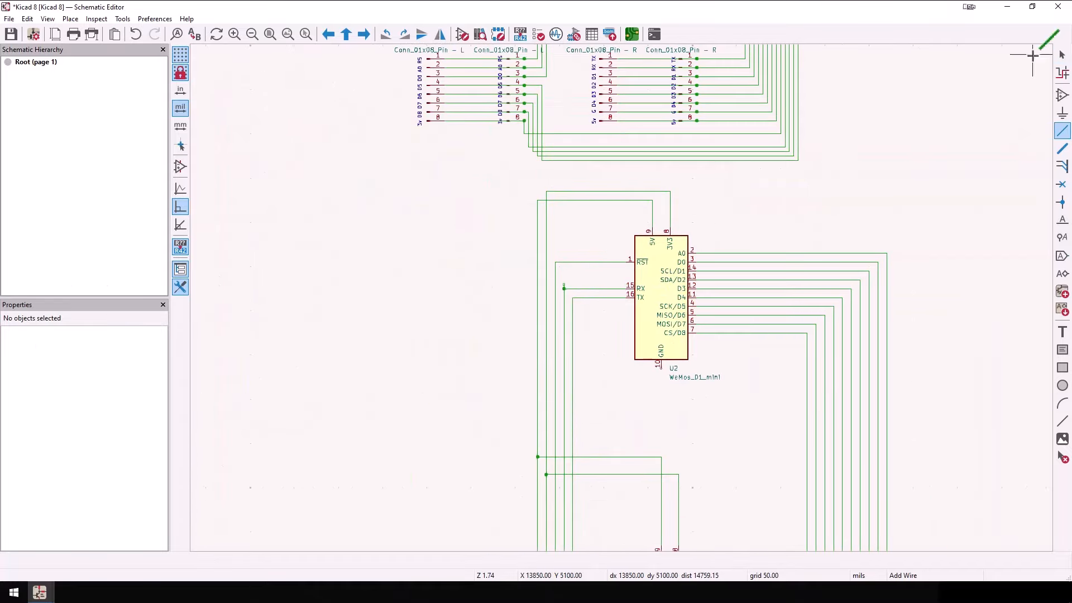
- Delete the misaligned RX wire segments beside U2 and U3
left_click(1061, 55)
scroll(575, 270, "up", 6)
left_click(486, 365)
key("Escape")
scroll(729, 241, "down", 2)
key("Escape")
key("Delete")
scroll(500, 284, "down", 4)
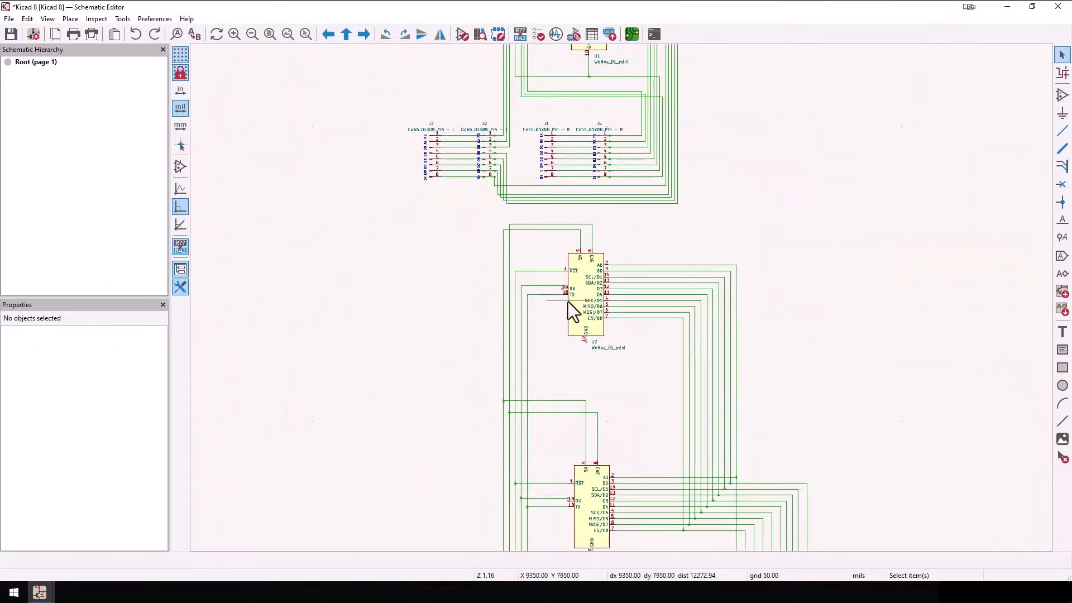
scroll(438, 294, "up", 2)
scroll(485, 525, "up", 4)
left_click(377, 207)
key("Delete")
scroll(681, 318, "down", 6)
- Redraw the RX connections at U2 and U3 and wire U2's GND pin to the shared ground wire
key("w")
left_click(662, 79)
left_click(623, 470)
left_click(668, 288)
left_click(622, 288)
scroll(918, 276, "up", 2)
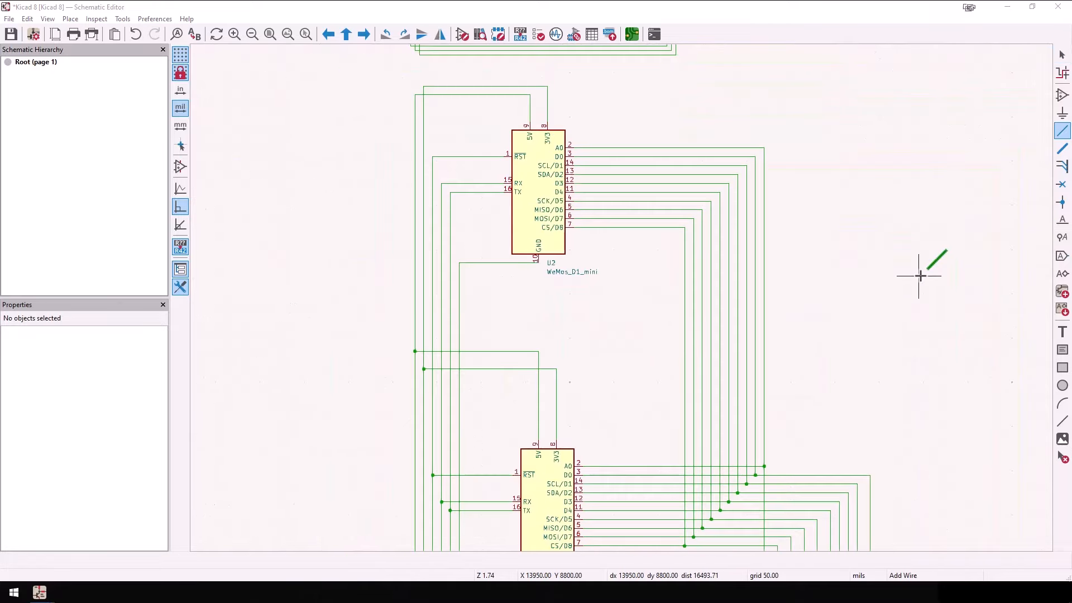
- Wire U1's A0 pin to U2's A0 wire and link U1's remaining pins to the matching pins on U2
scroll(920, 275, "down", 5)
scroll(919, 276, "right", 10)
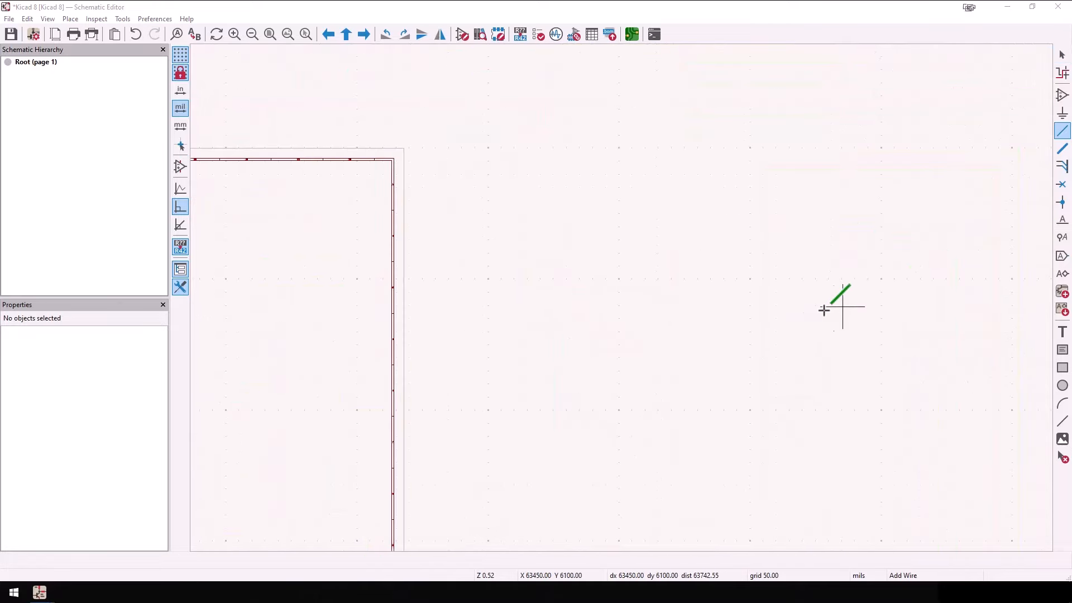
middle_click_drag(306, 280, 328, 206)
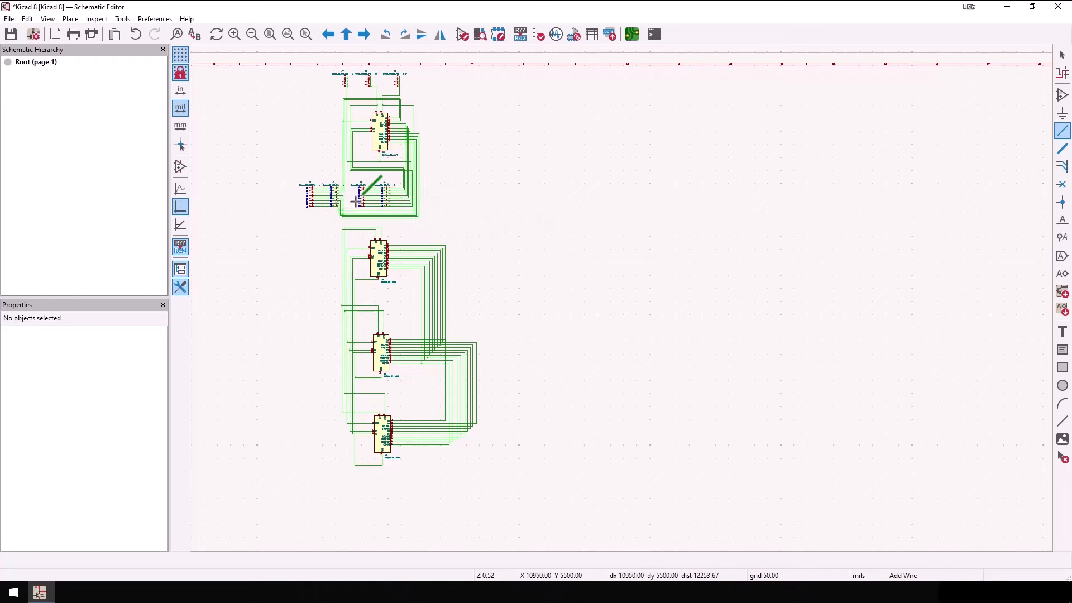
scroll(394, 247, "up", 2)
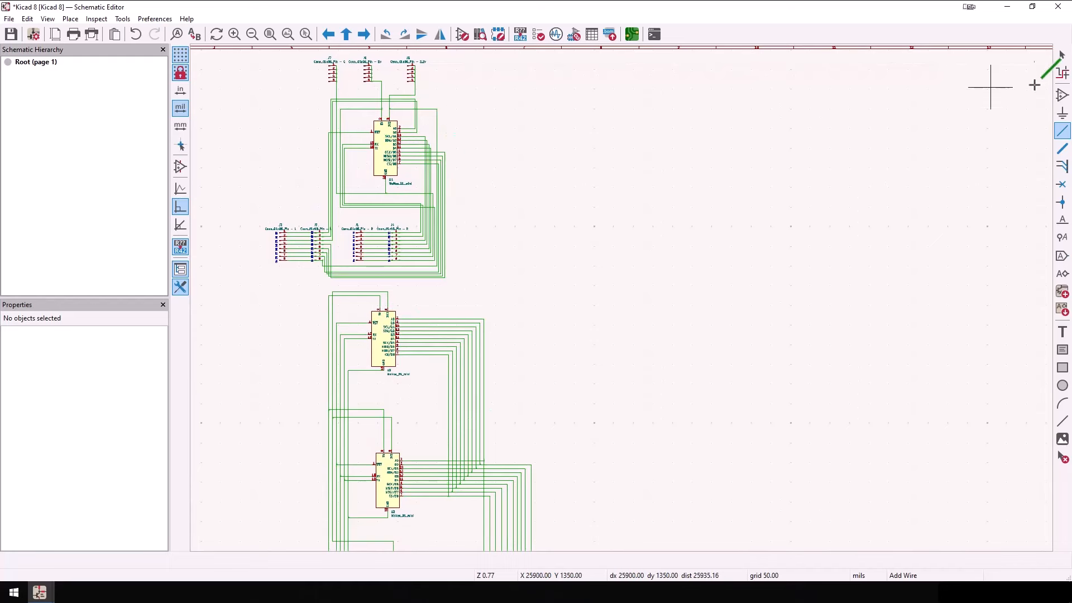
left_click(416, 128)
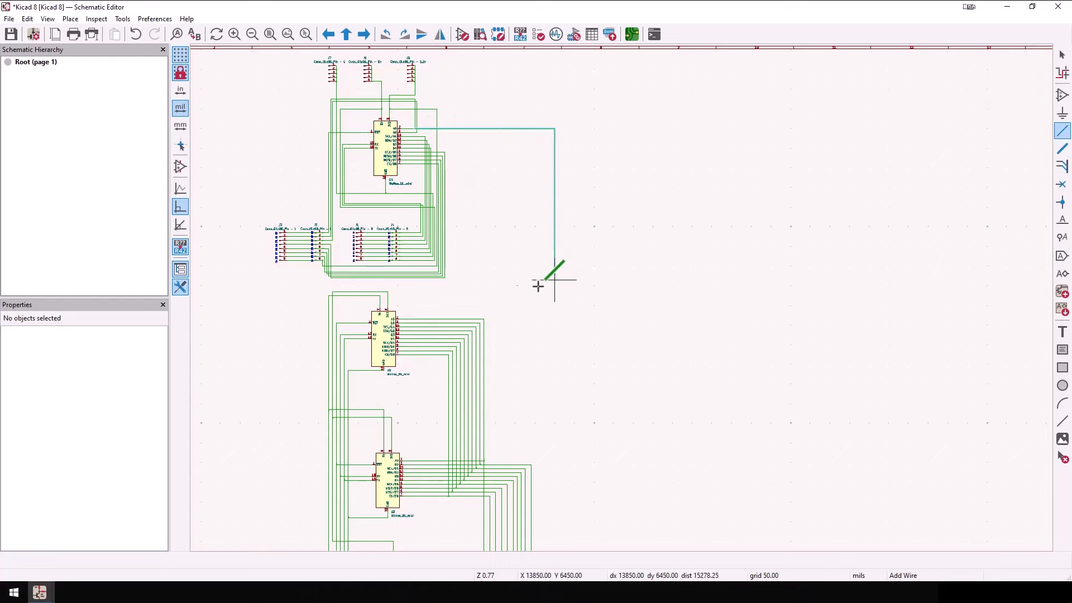
left_click(484, 319)
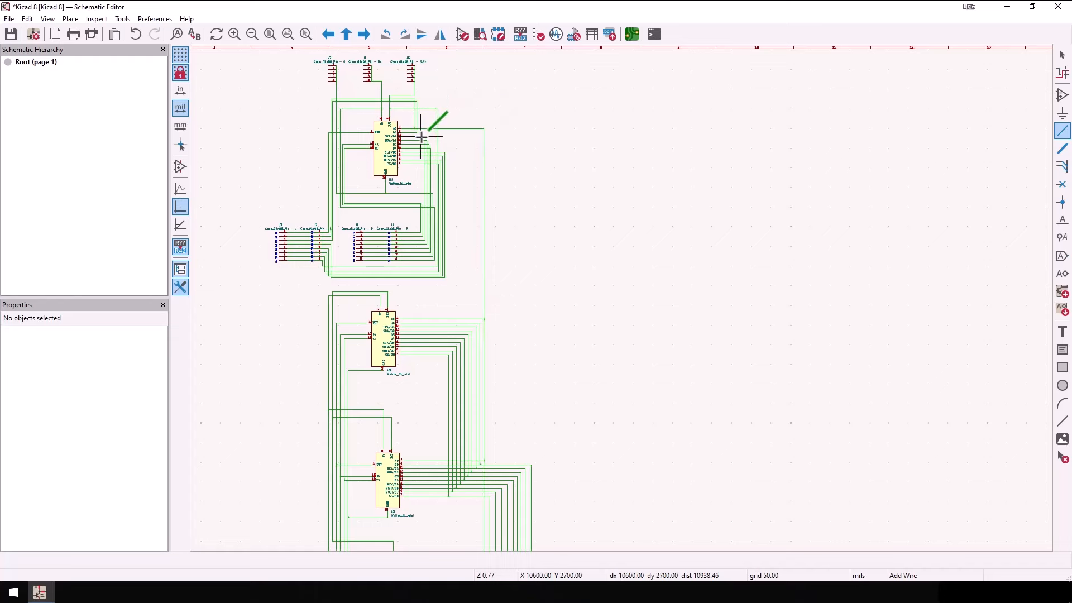
scroll(669, 316, "down", 3)
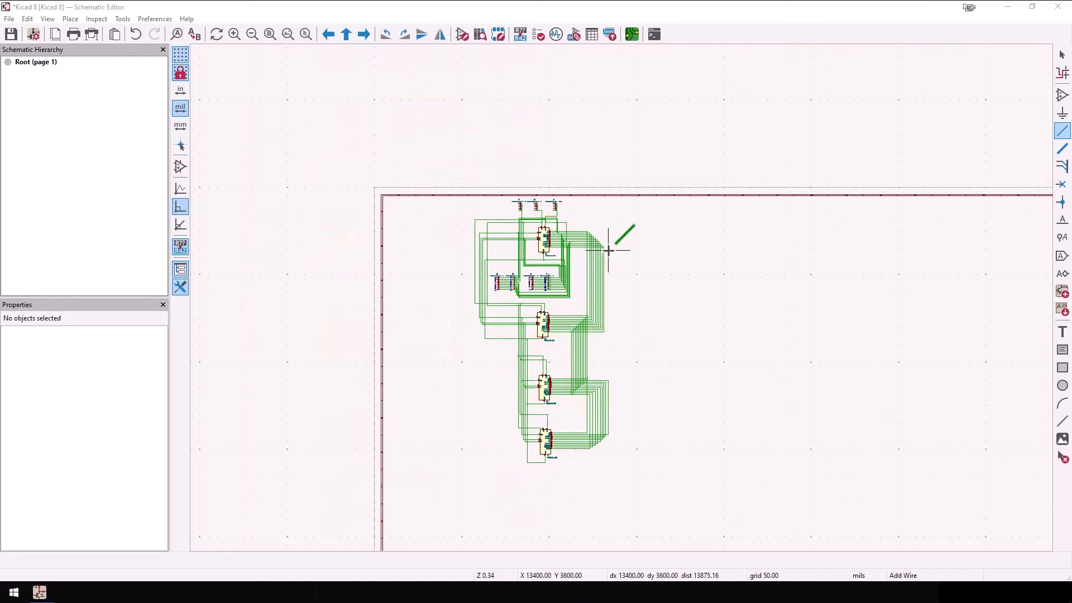
- Place an LED symbol from the Device library in the empty area beside connector J7 near the sheet's upper border
scroll(692, 304, "up", 3)
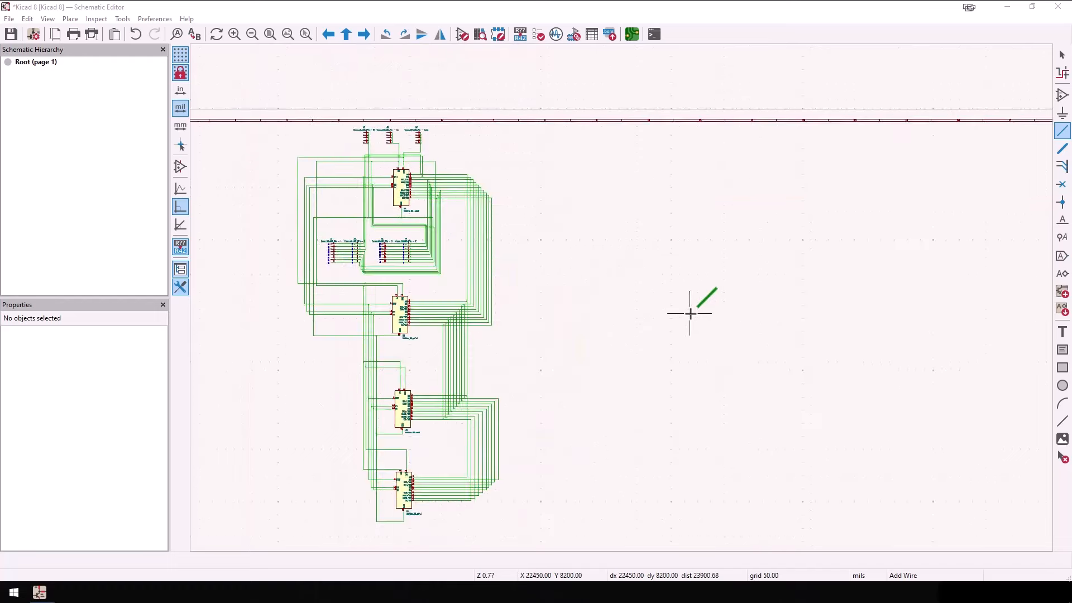
middle_click_drag(471, 296, 691, 301)
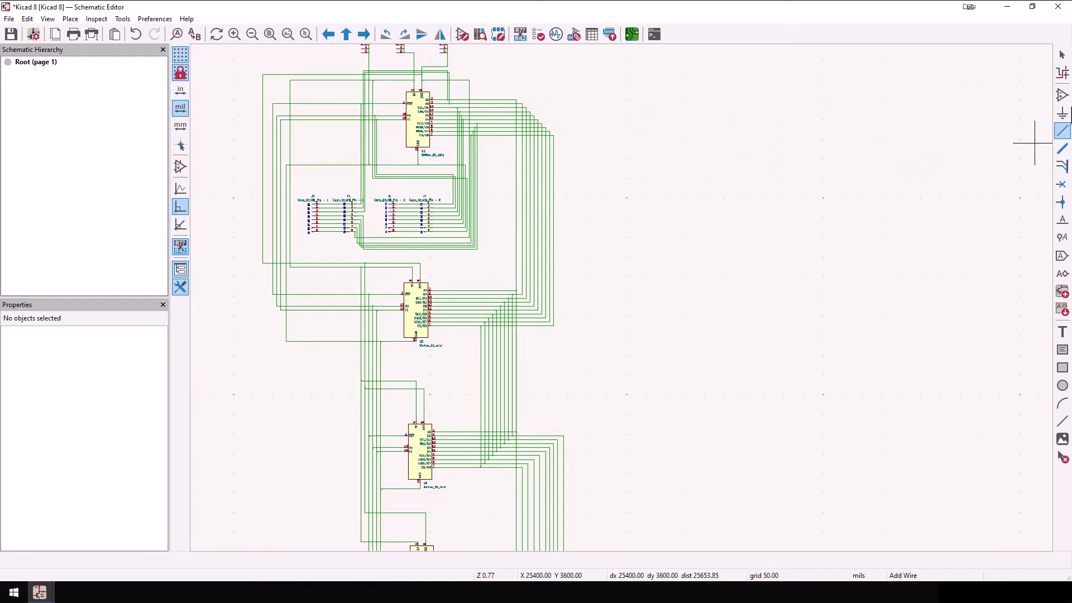
left_click(1063, 96)
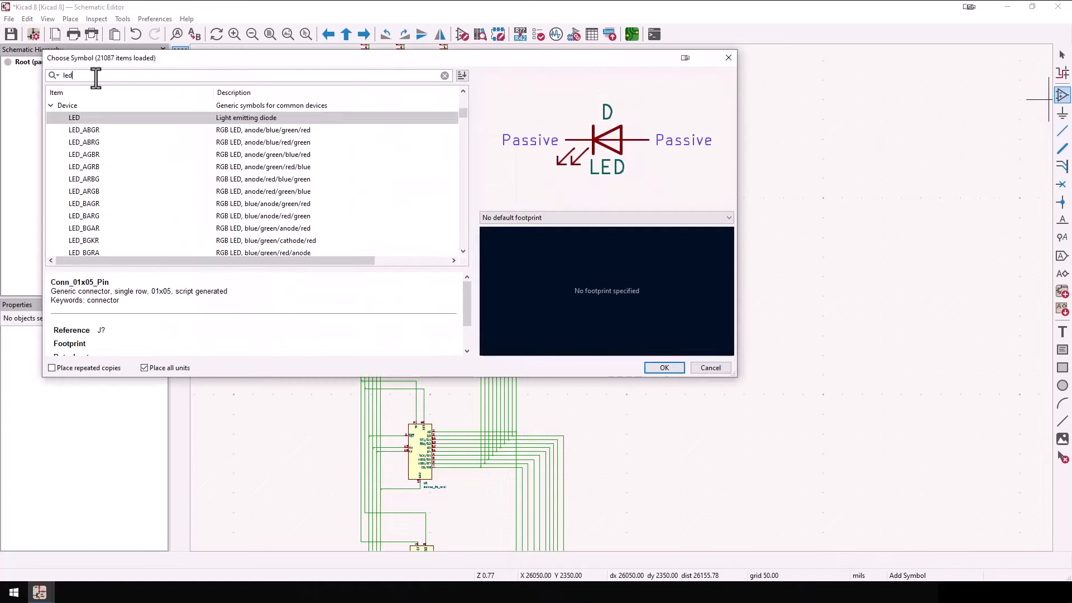
left_click(255, 119)
left_click(662, 368)
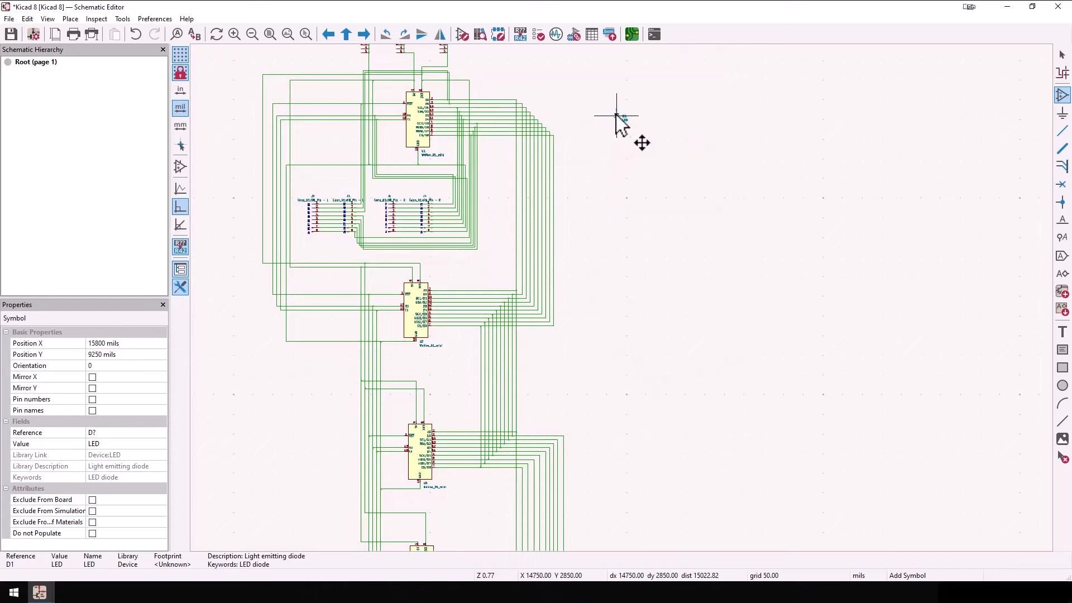
key("r")
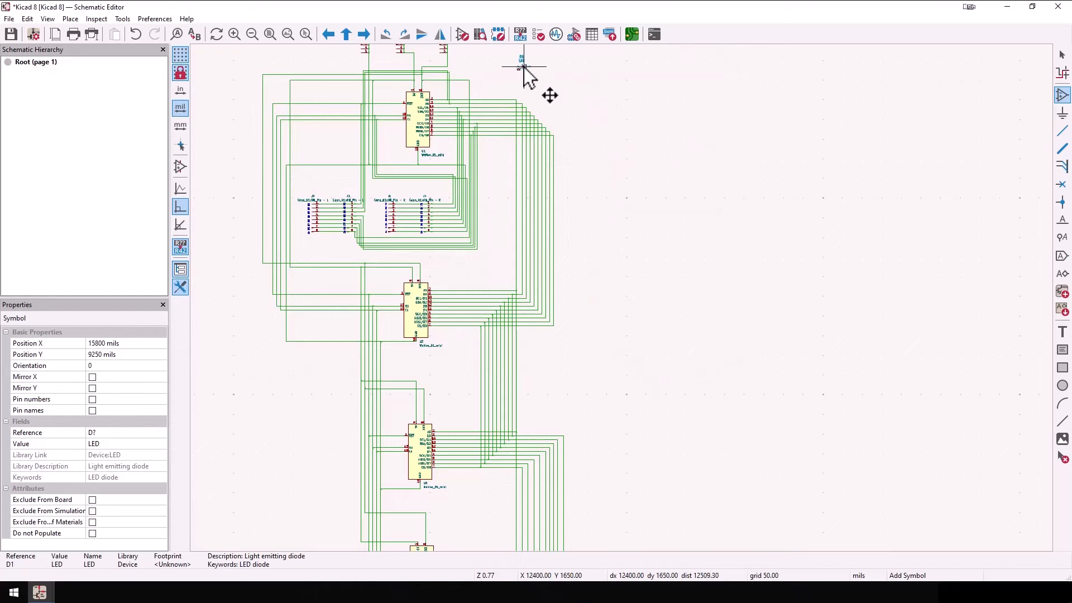
scroll(323, 65, "down", 2)
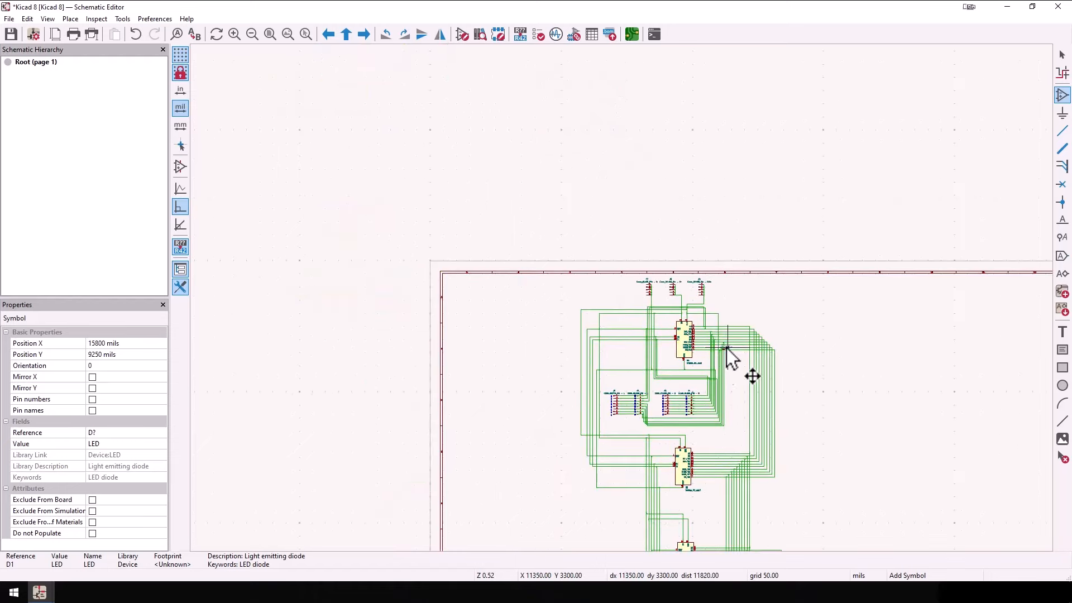
scroll(726, 349, "up", 4)
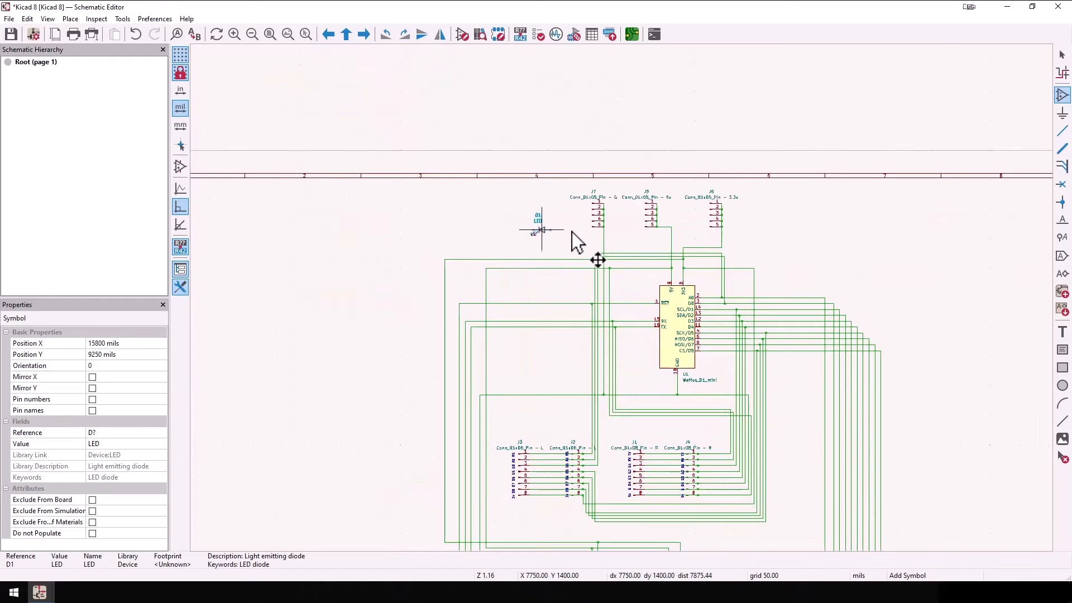
left_click(530, 238)
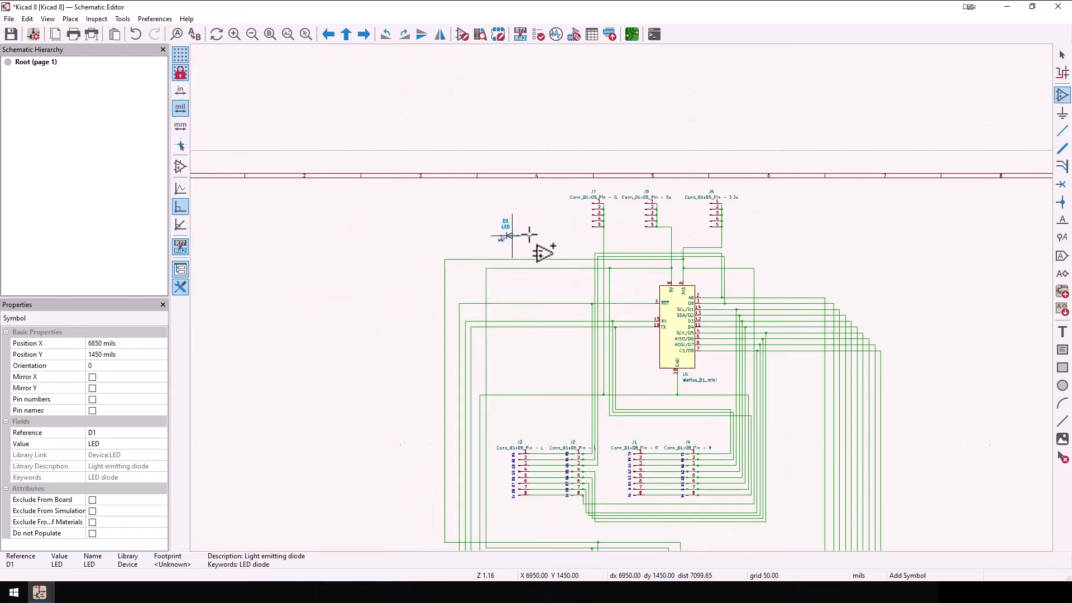
- Add a generic resistor (R), rotated to horizontal, directly against the LED's anode pin
left_click(1062, 96)
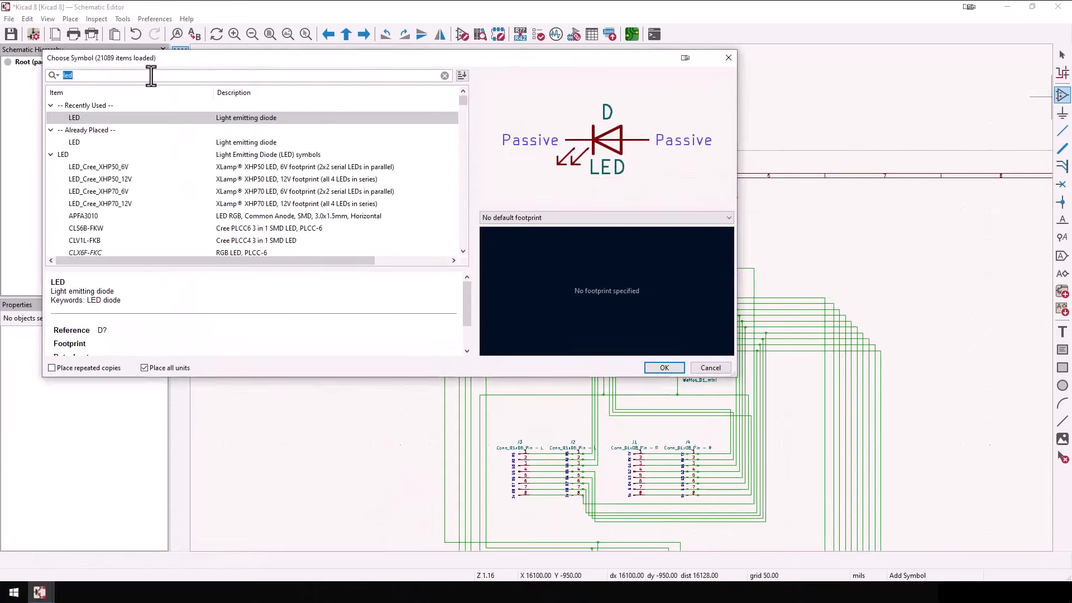
type("res")
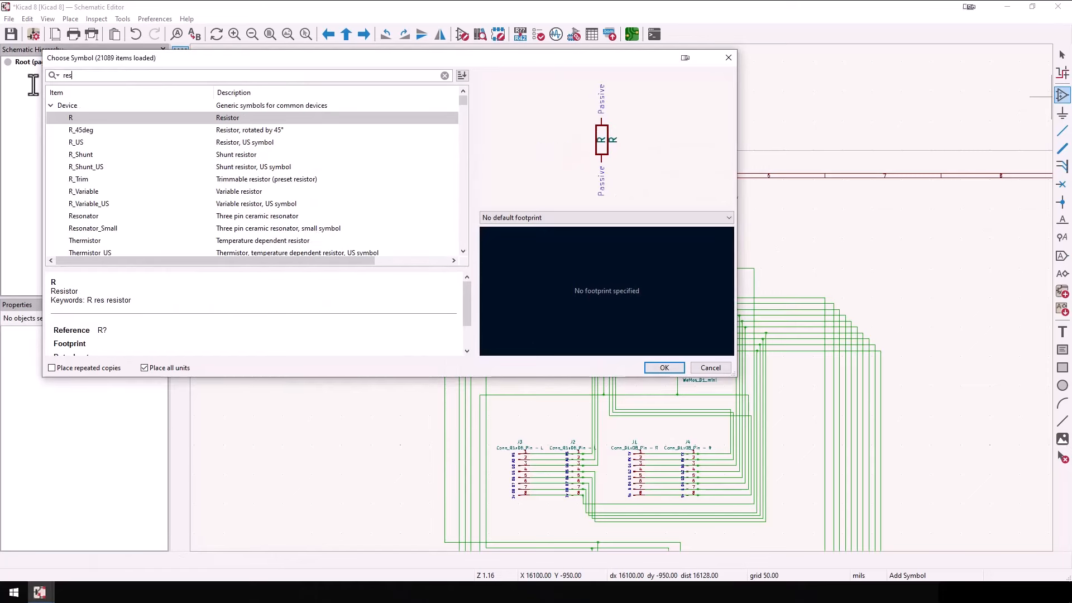
left_click(228, 119)
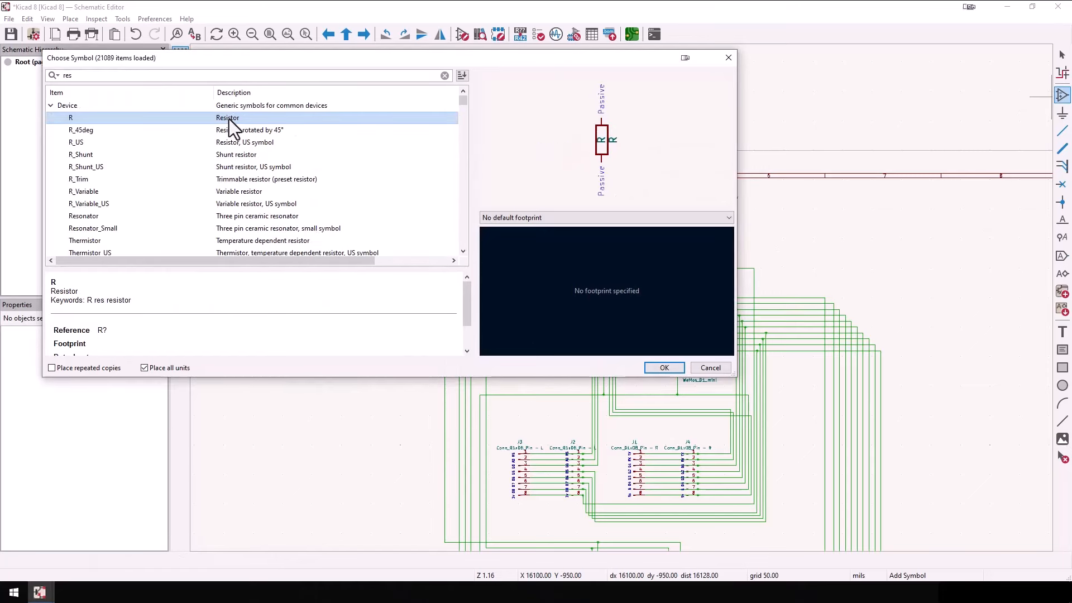
left_click(664, 368)
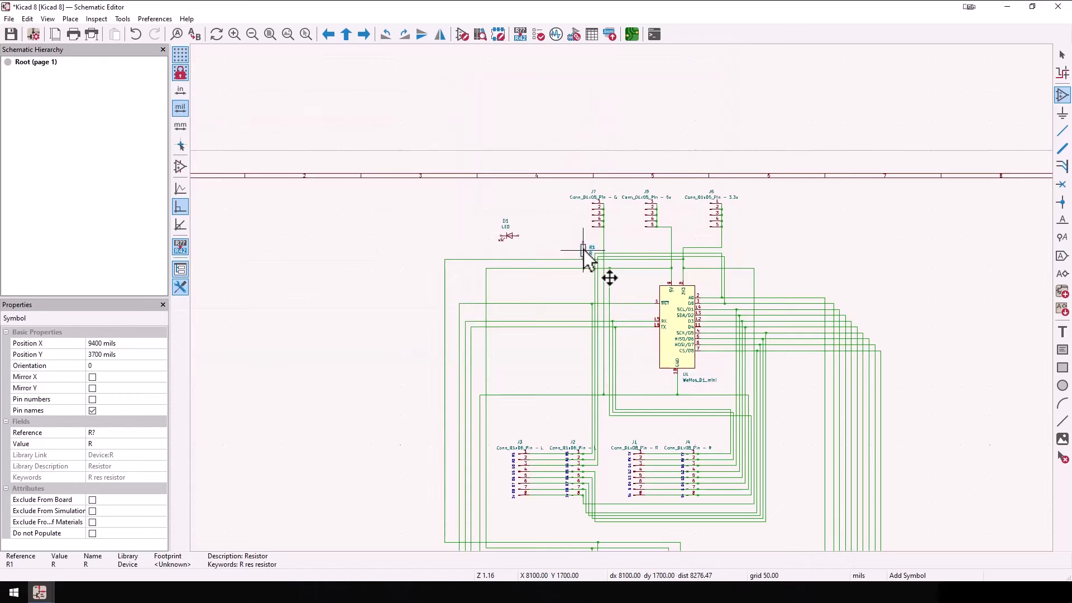
key("r")
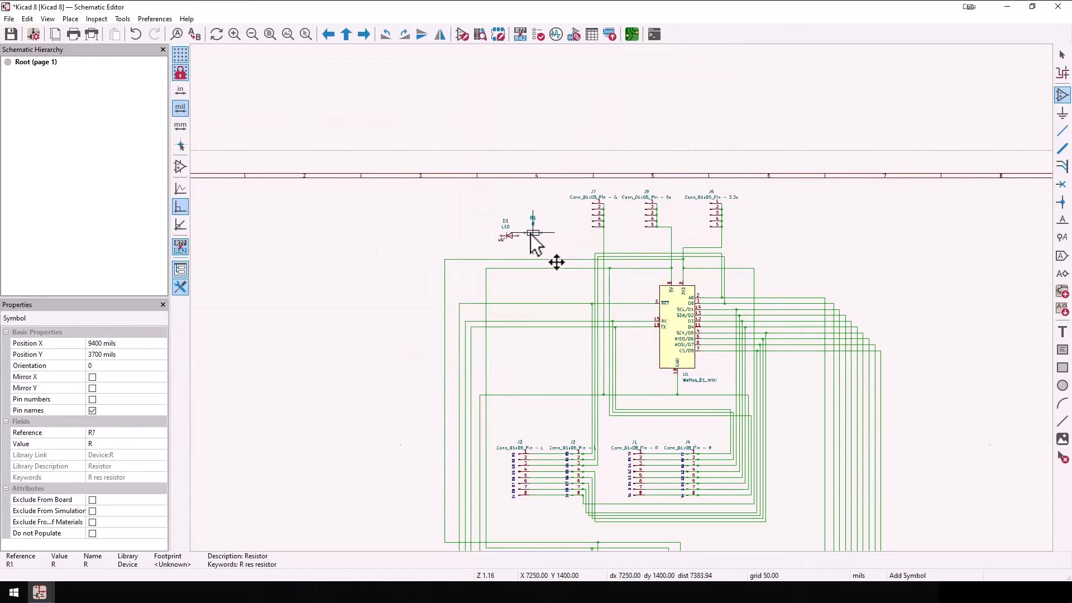
left_click(527, 235)
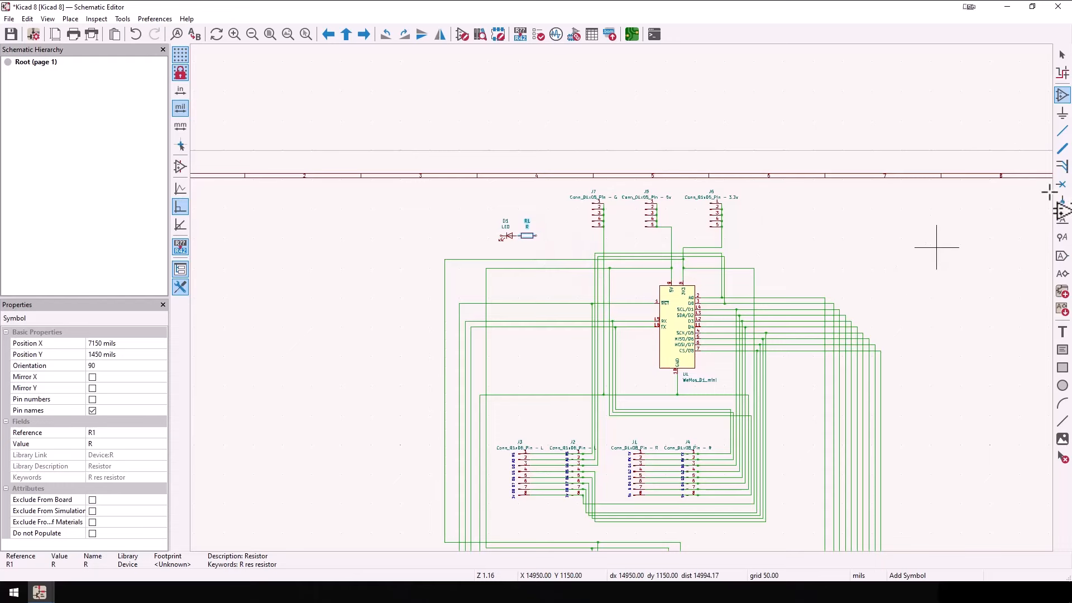
- Place a generic two-pin SW_Push switch in the free area between J7 and U1's RST wire
left_click(1062, 96)
key("BackSpace")
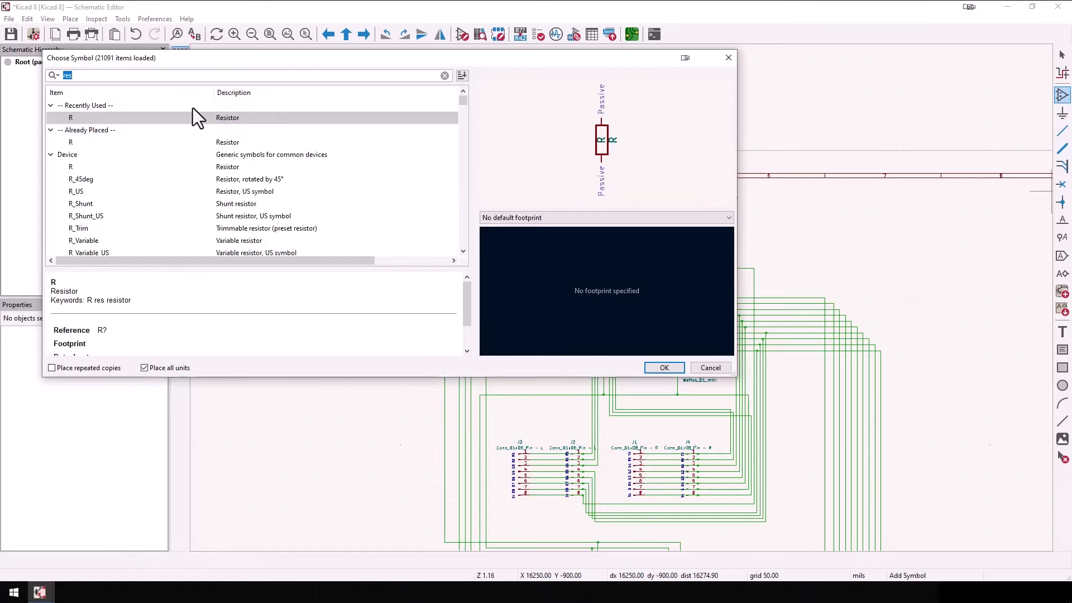
type("butt")
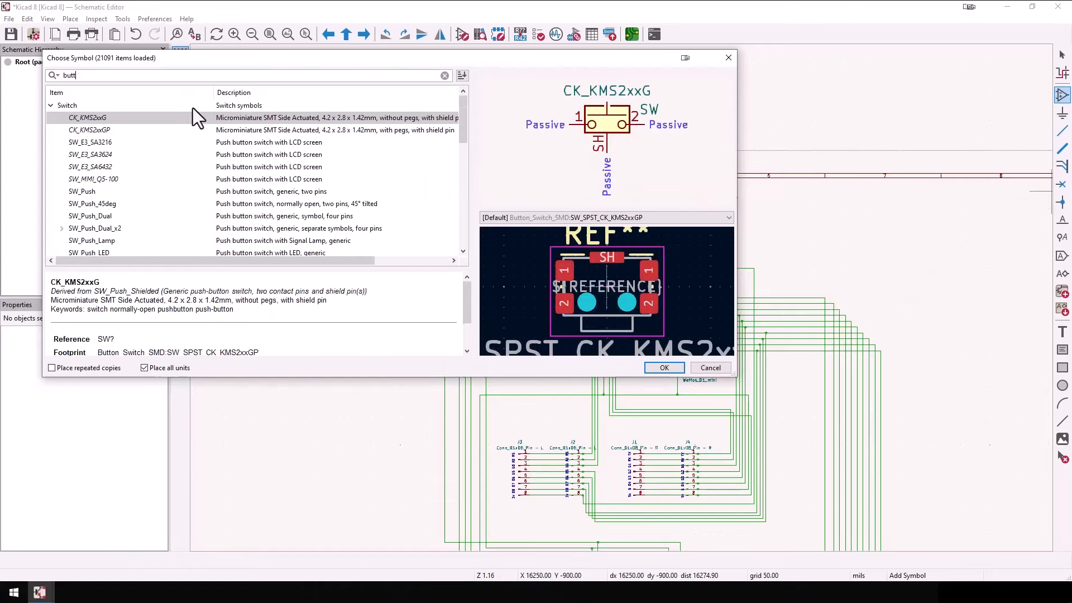
key("BackSpace")
key("BackSpace")
key("BackSpace")
key("BackSpace")
type("pus")
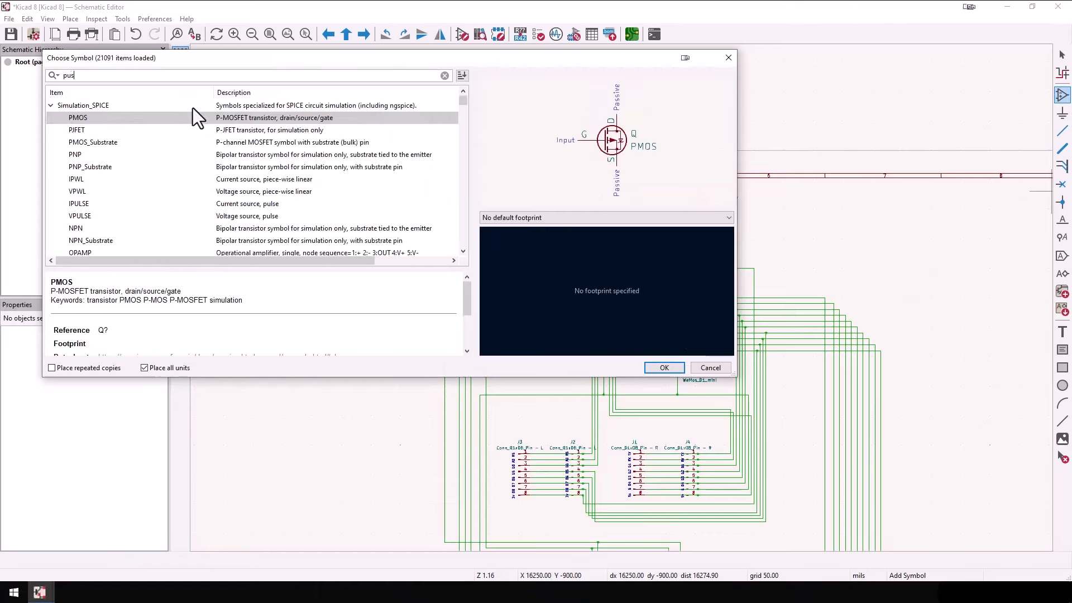
type("h")
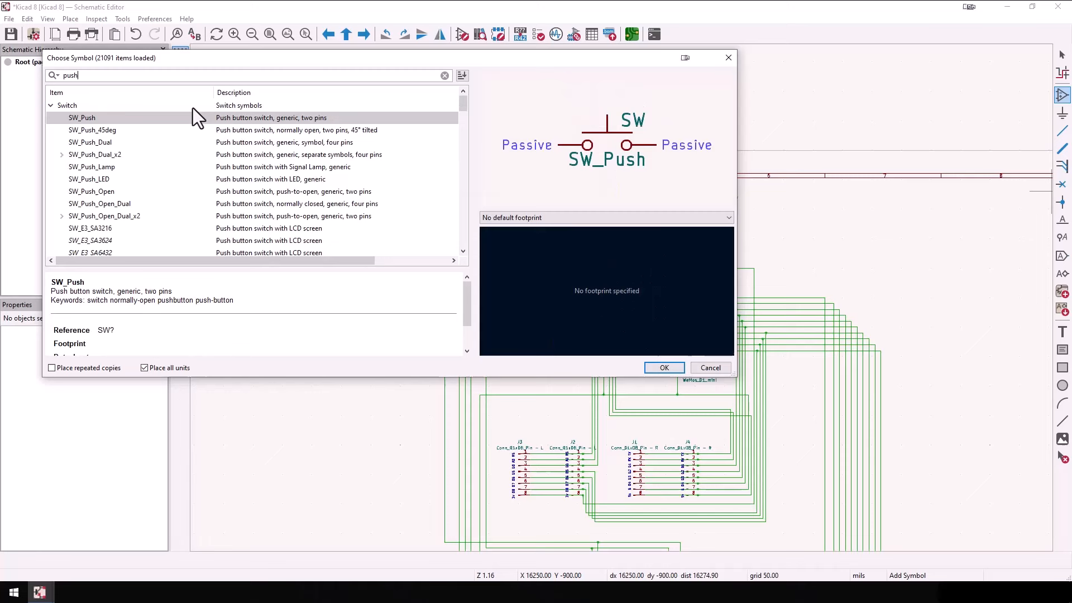
left_click(231, 119)
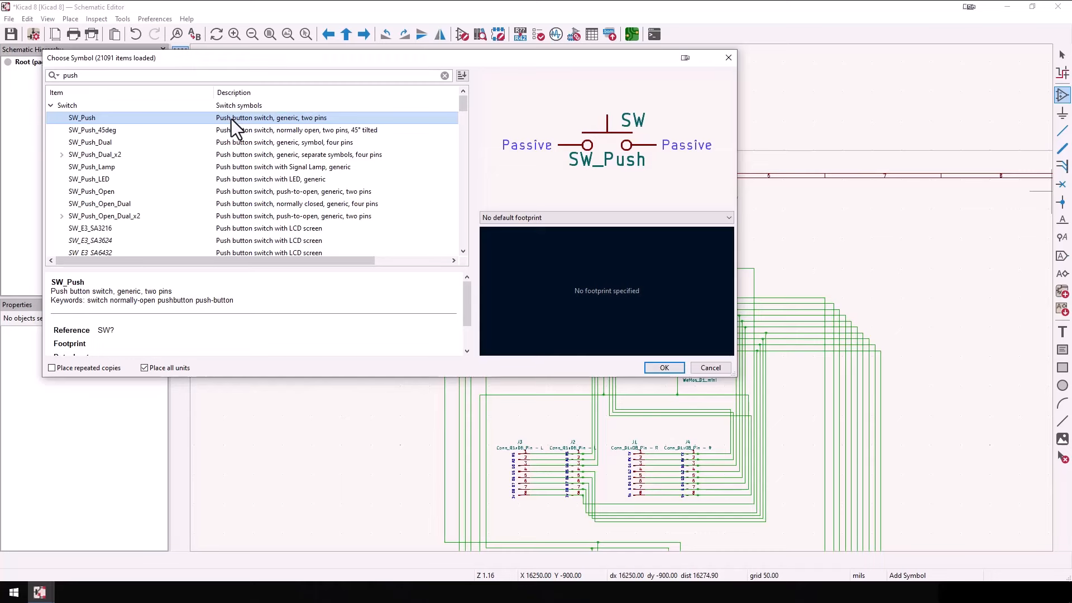
double_click(231, 119)
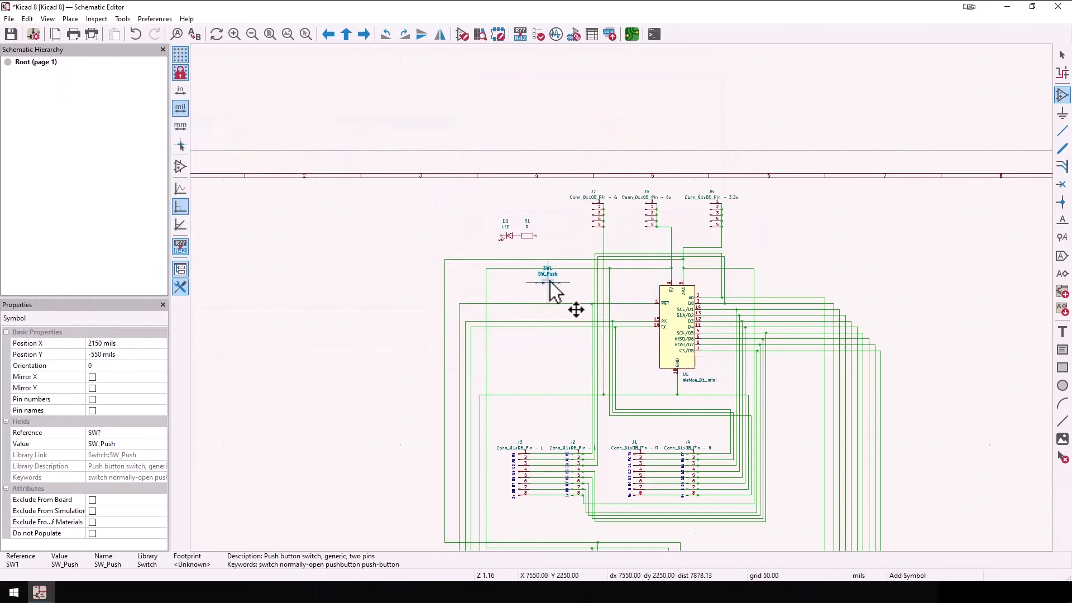
left_click(550, 289)
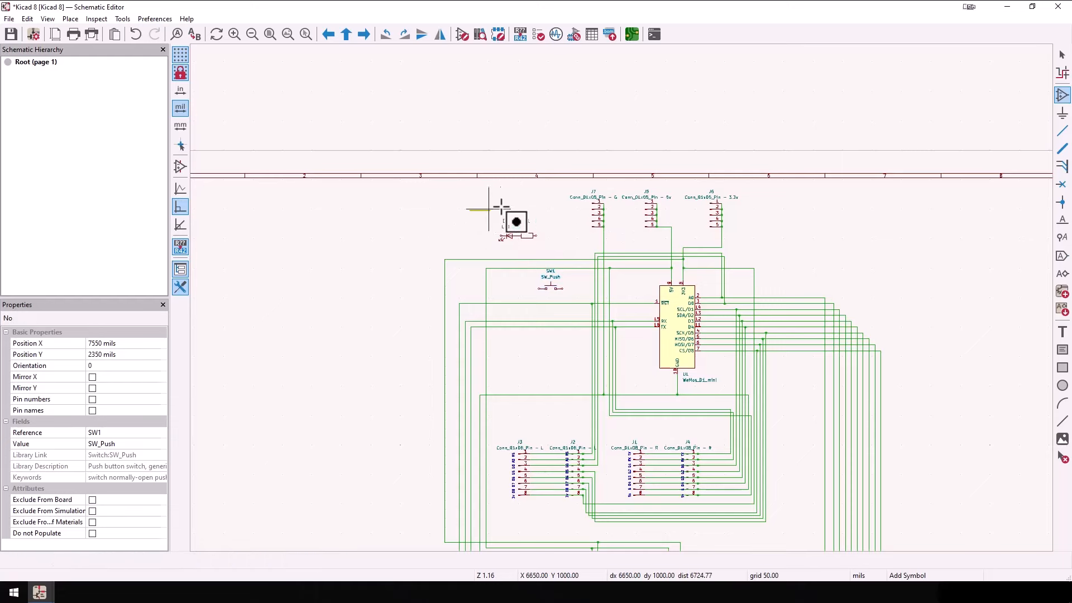
- Move the LED and resistor together below J7 and J5 so the LED's cathode meets J7's ground wire
left_click_drag(469, 212, 580, 255)
key("g")
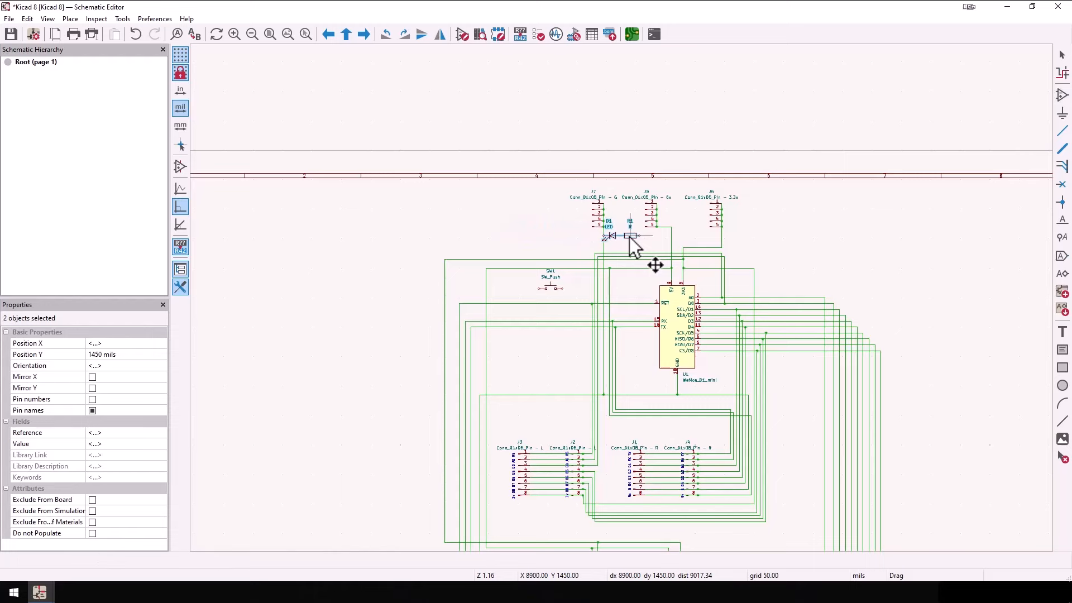
left_click(631, 246)
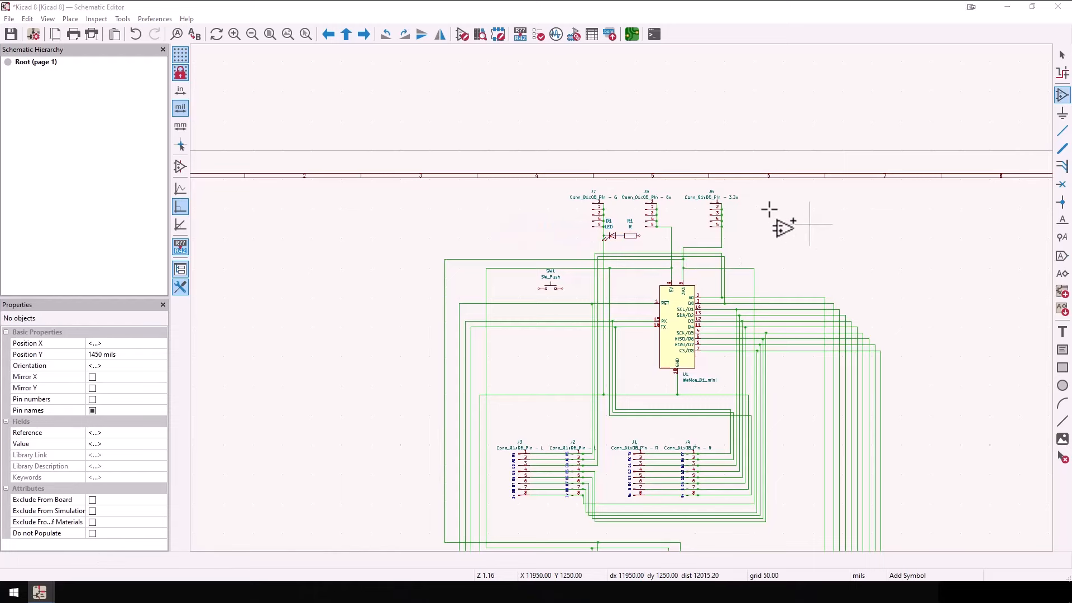
- Wire R1's free end to J5's 5V wire and connect the push switch between U1's RST wire and the shared ground wire
left_click(665, 241)
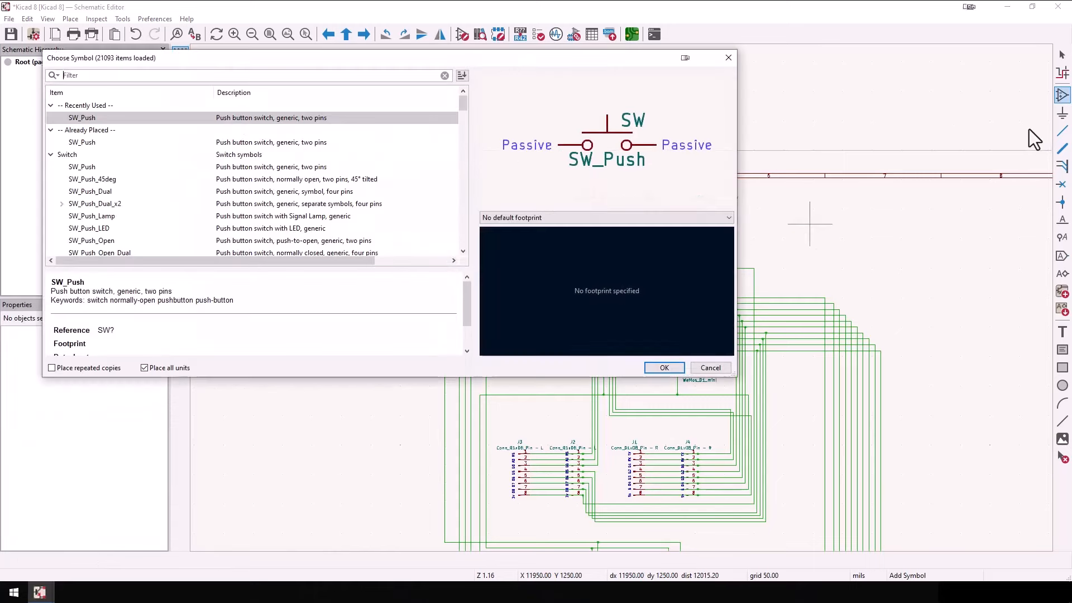
key("Escape")
left_click(1062, 131)
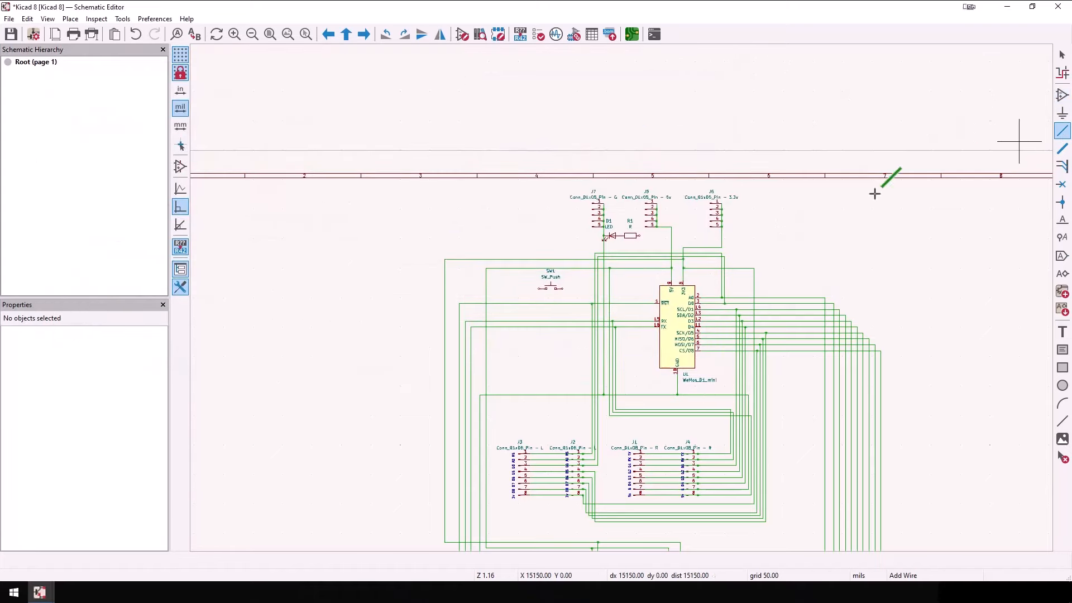
left_click(640, 236)
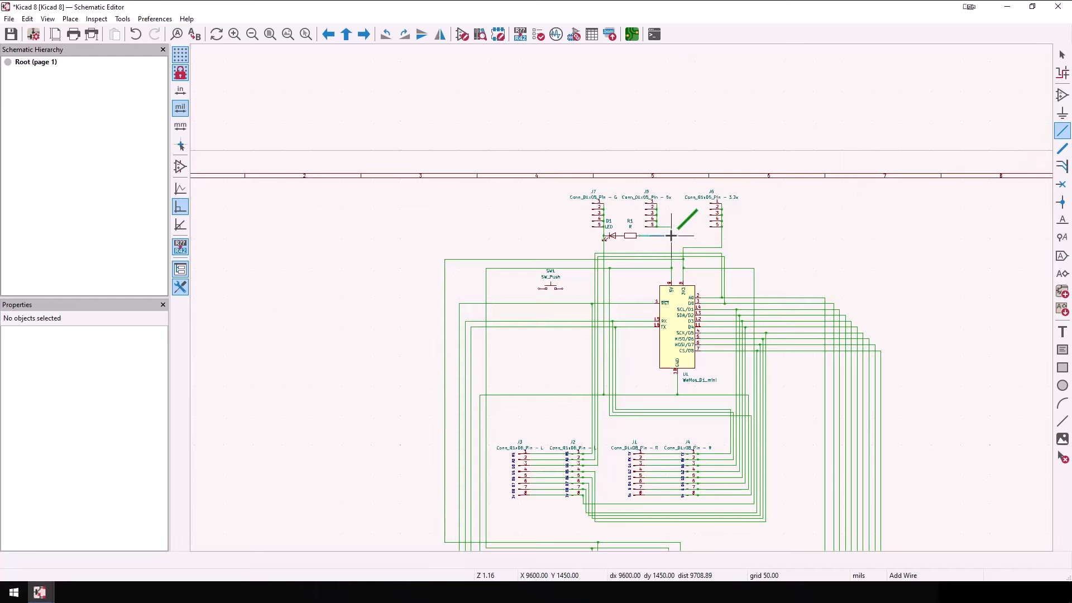
left_click(671, 235)
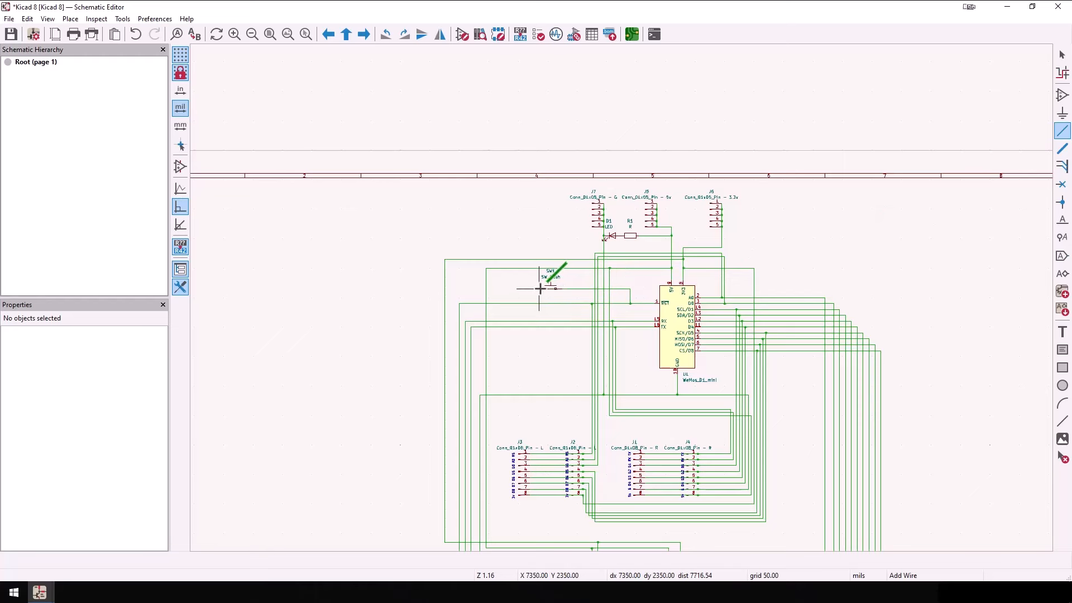
left_click(546, 288)
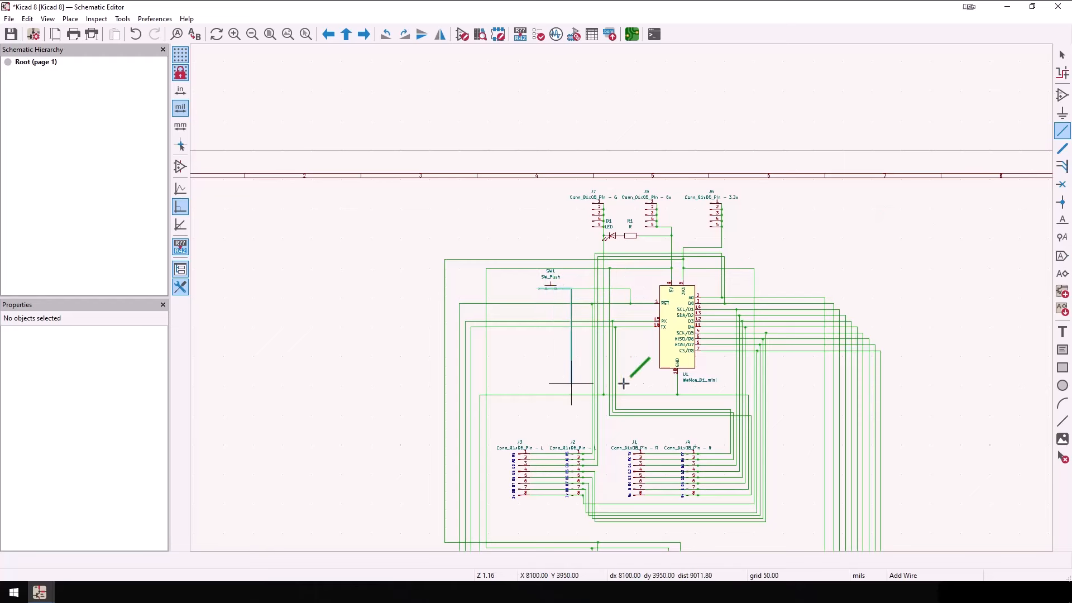
left_click(539, 394)
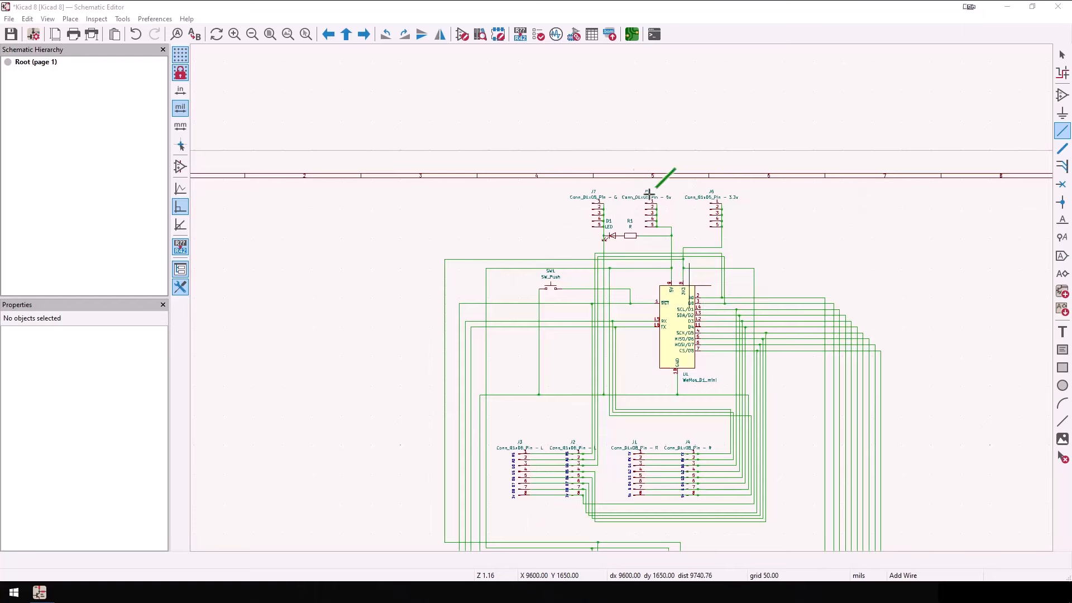
- Open the footprint assignment tool for the schematic's symbols and reposition its window
left_click(573, 34)
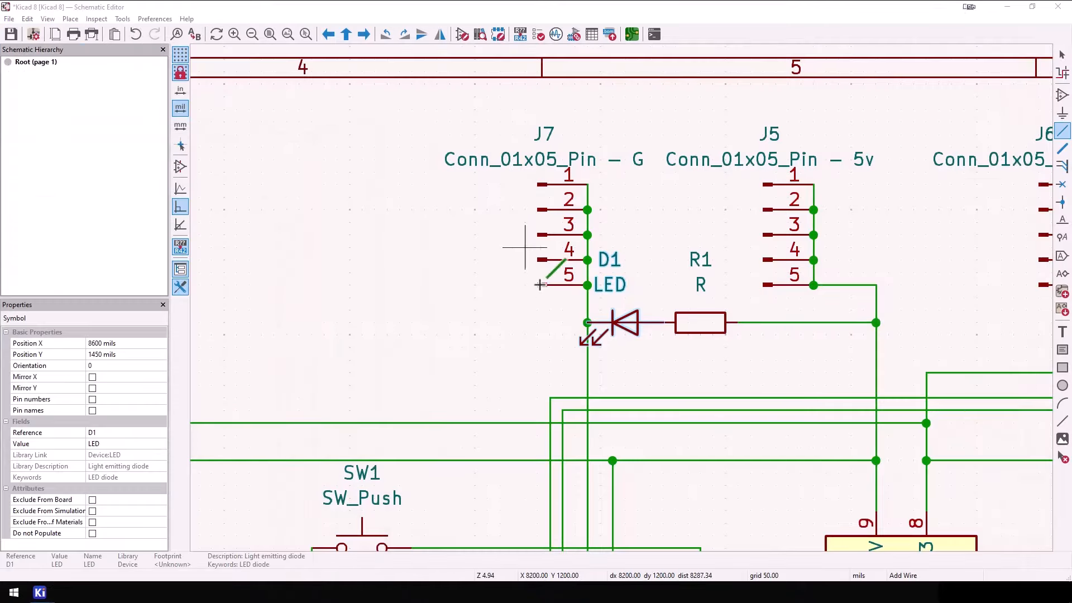
scroll(566, 229, "down", 3)
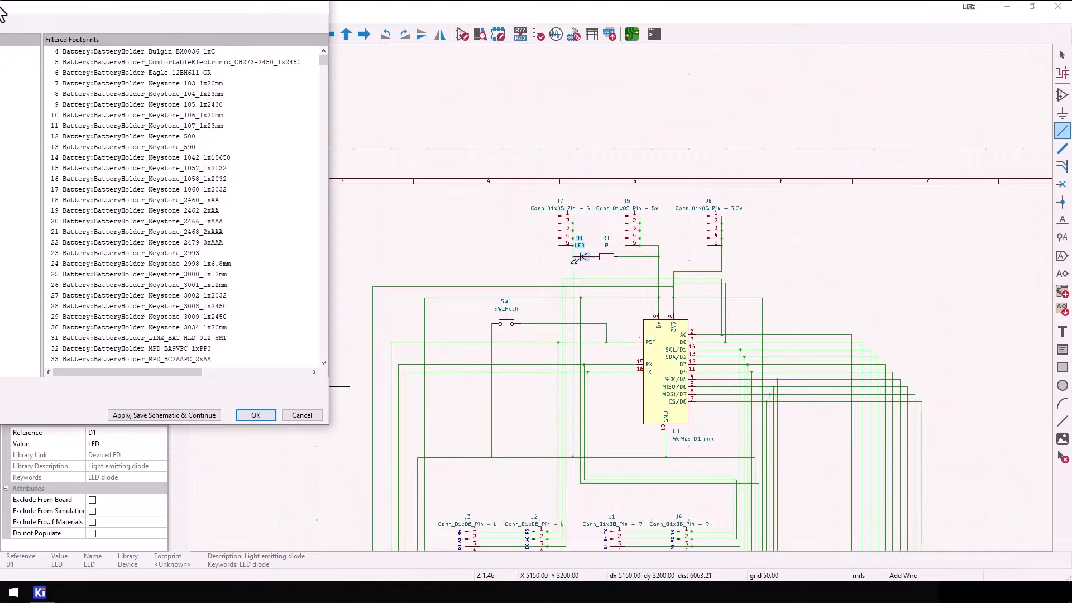
left_click_drag(168, 56, 356, 87)
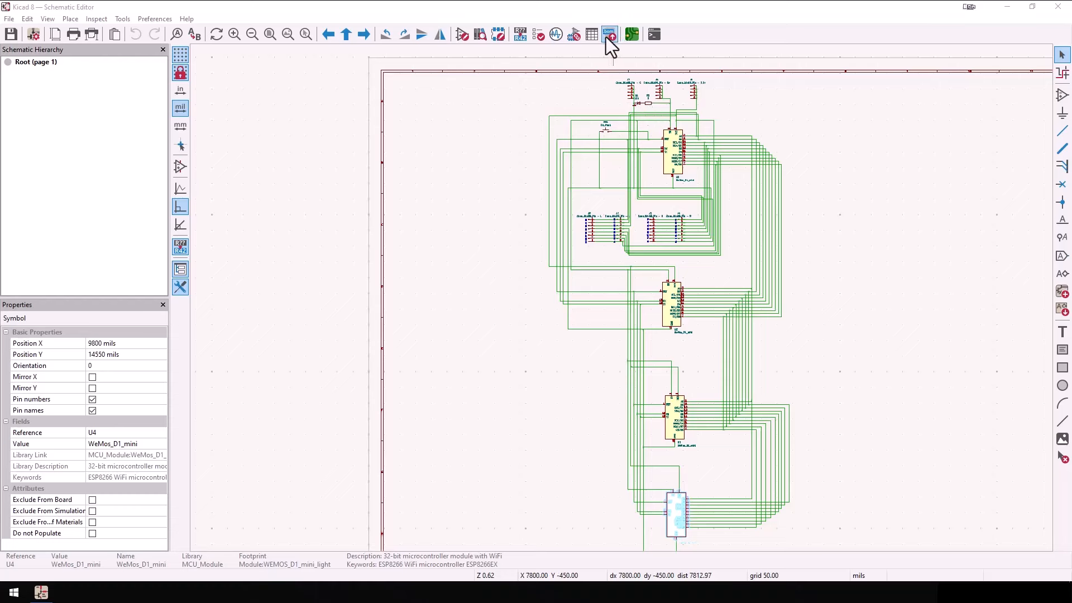
- Reopen the footprint assignments, move the window aside and examine the wiring around modules U2 and U3
left_click(572, 38)
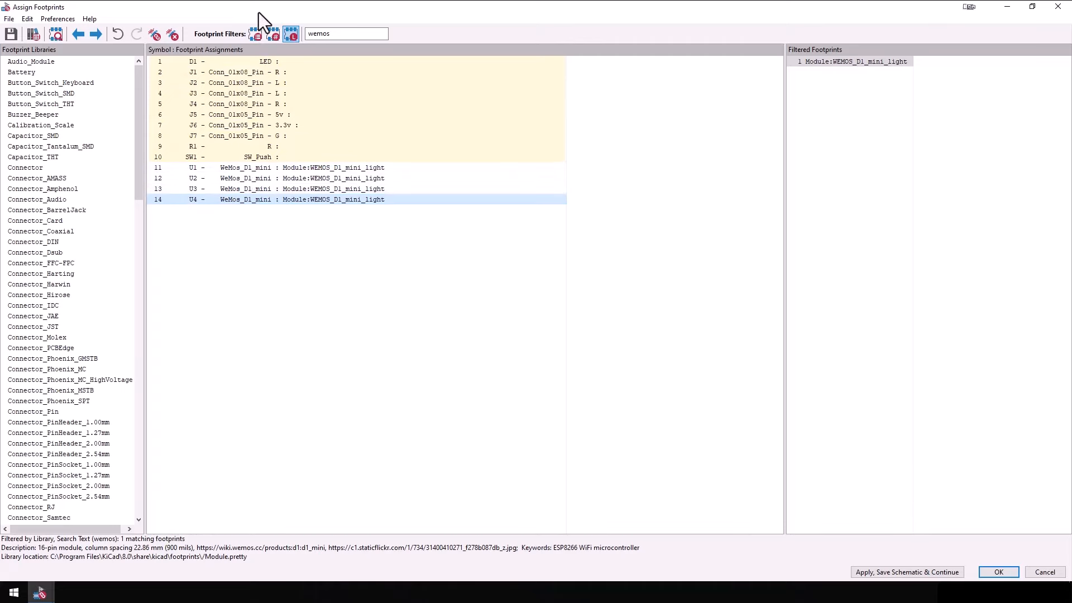
left_click_drag(259, 12, 1071, 101)
scroll(821, 363, "up", 6)
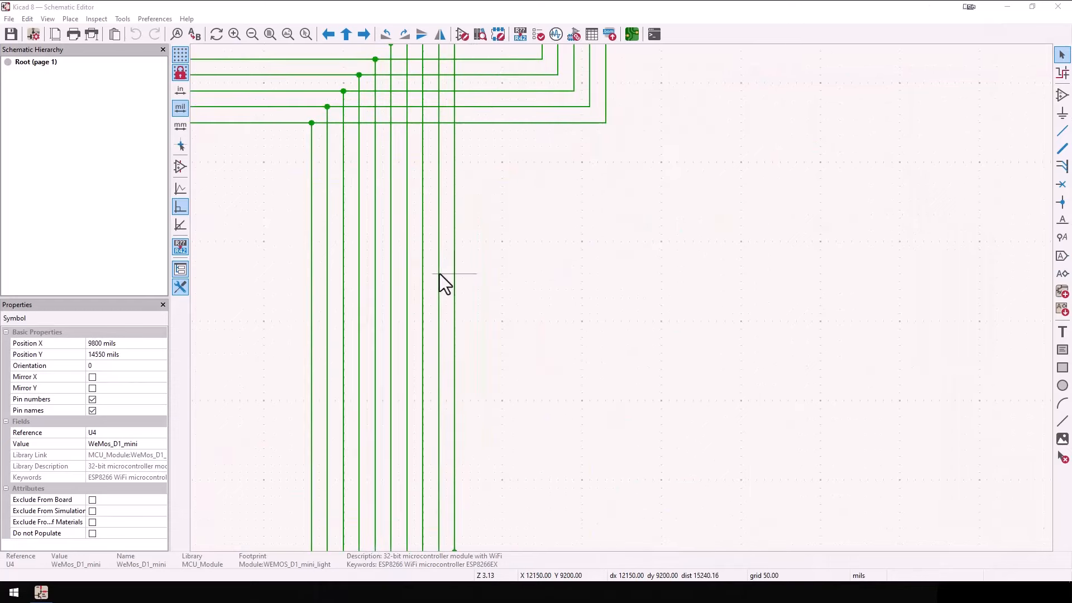
middle_click_drag(279, 212, 755, 176)
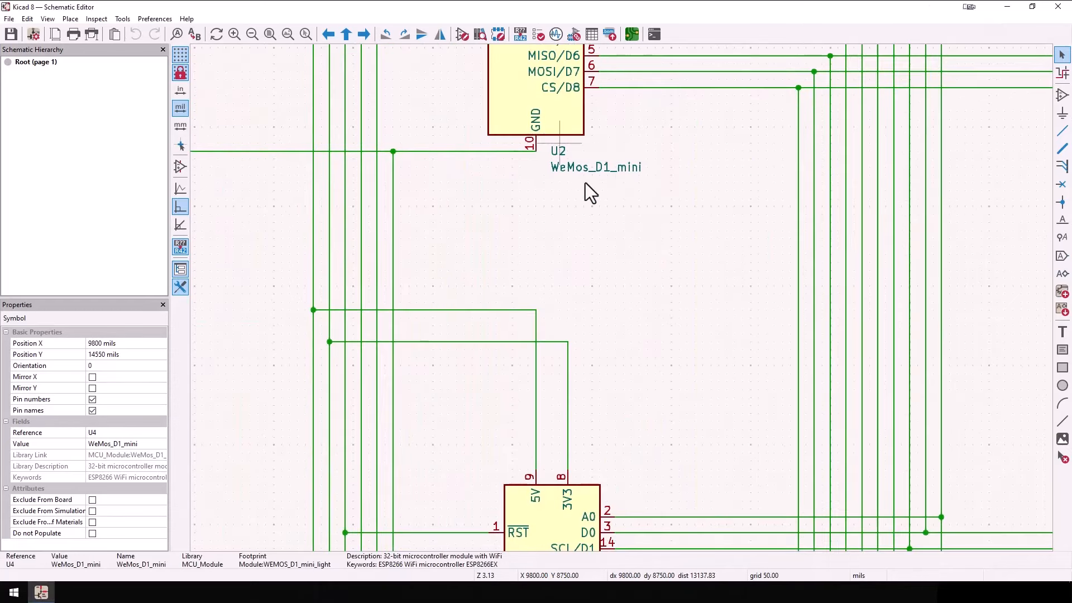
- Clear the wemos footprint filter and assign LED_THT:LED_D3.0mm to D1
middle_click_drag(478, 183, 696, 92)
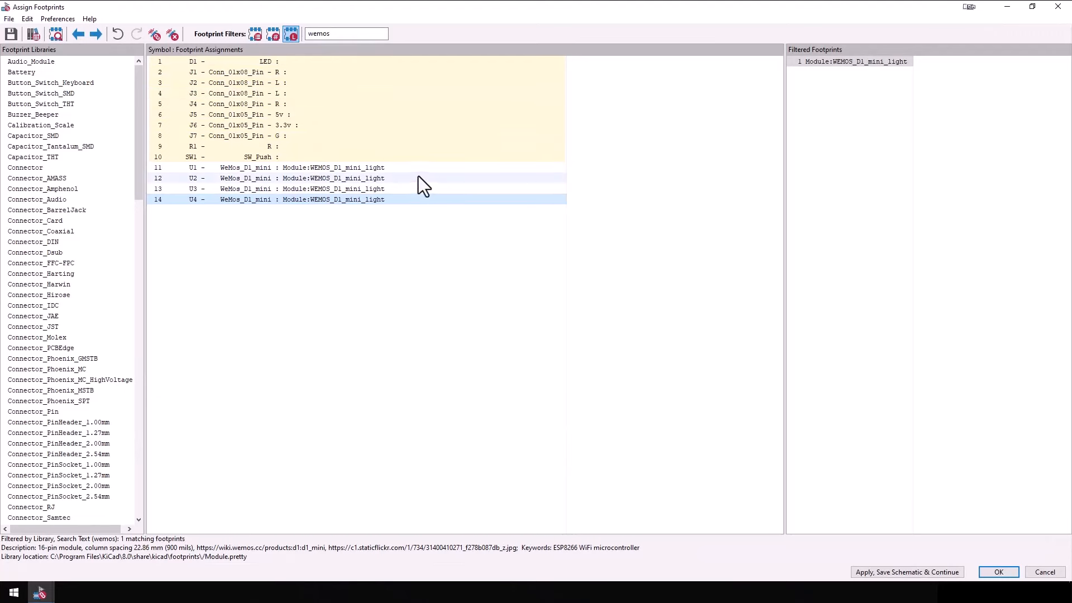
left_click(269, 61)
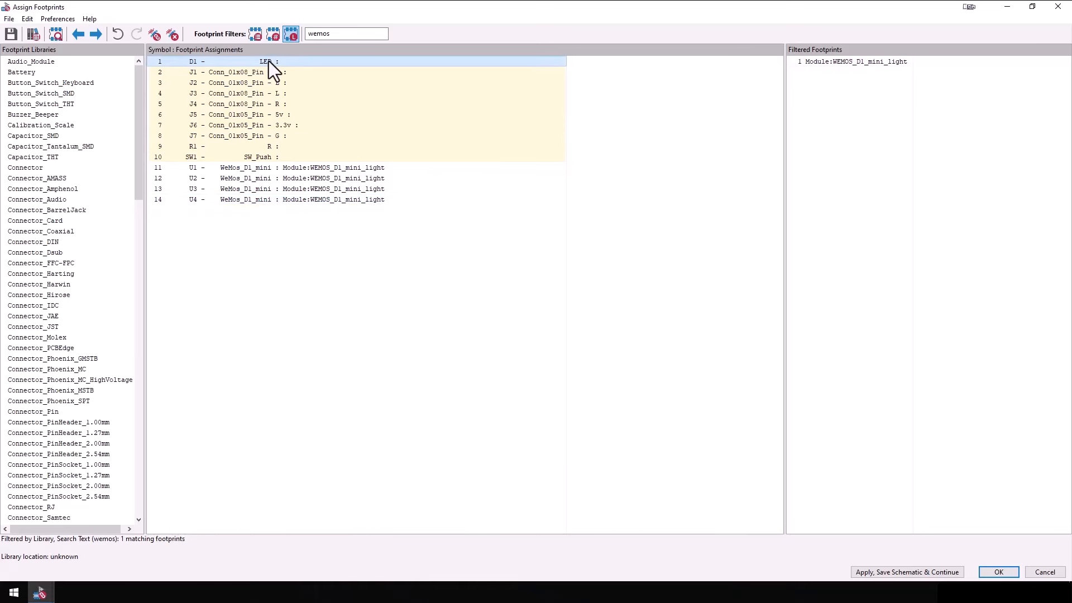
left_click_drag(336, 35, 275, 33)
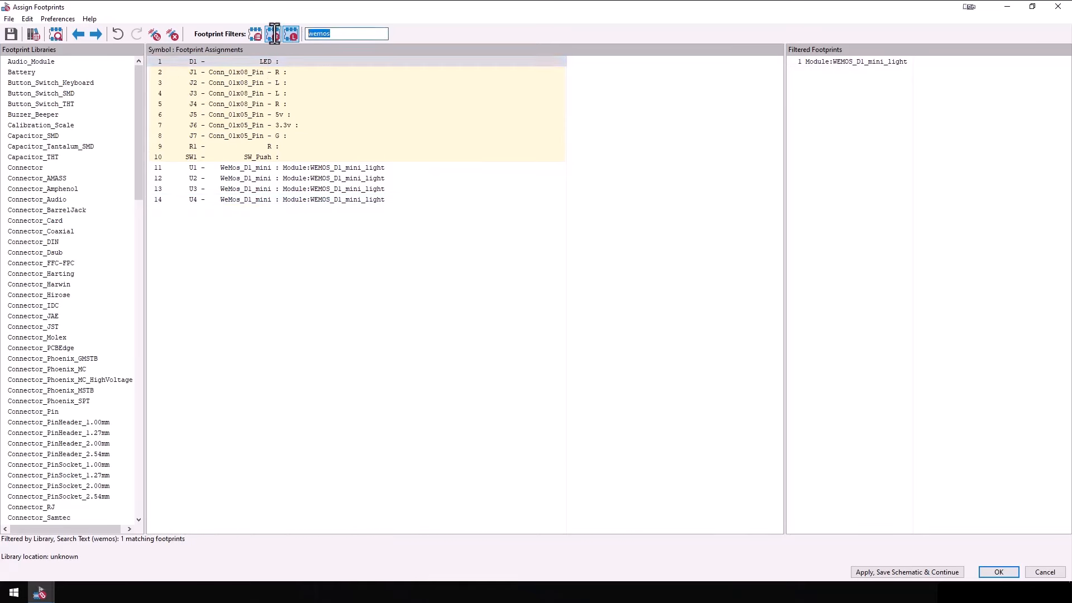
key("BackSpace")
scroll(65, 343, "down", 15)
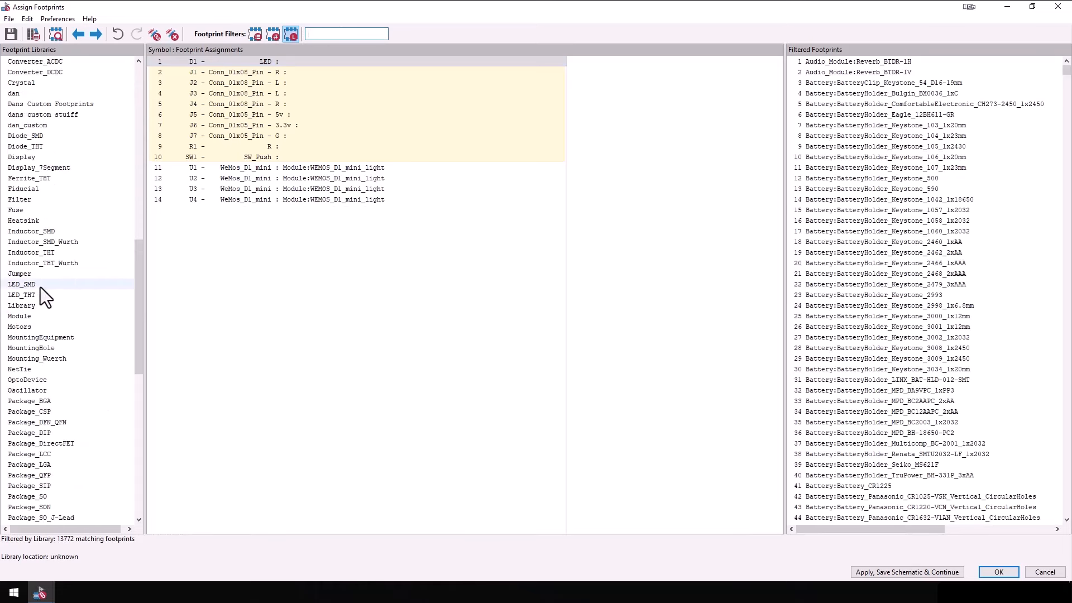
left_click(28, 294)
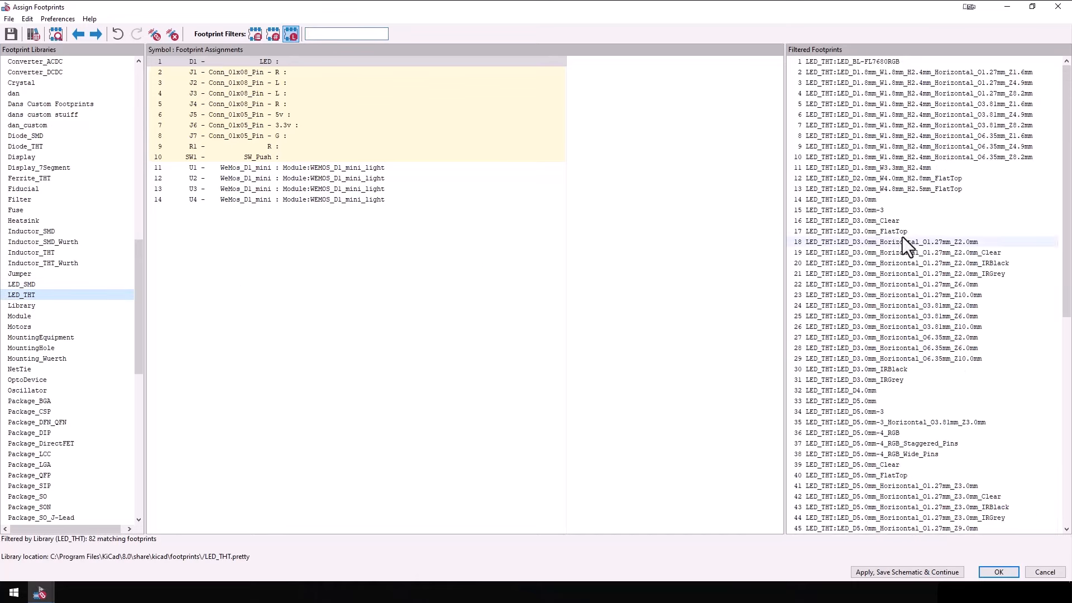
scroll(906, 323, "down", 2)
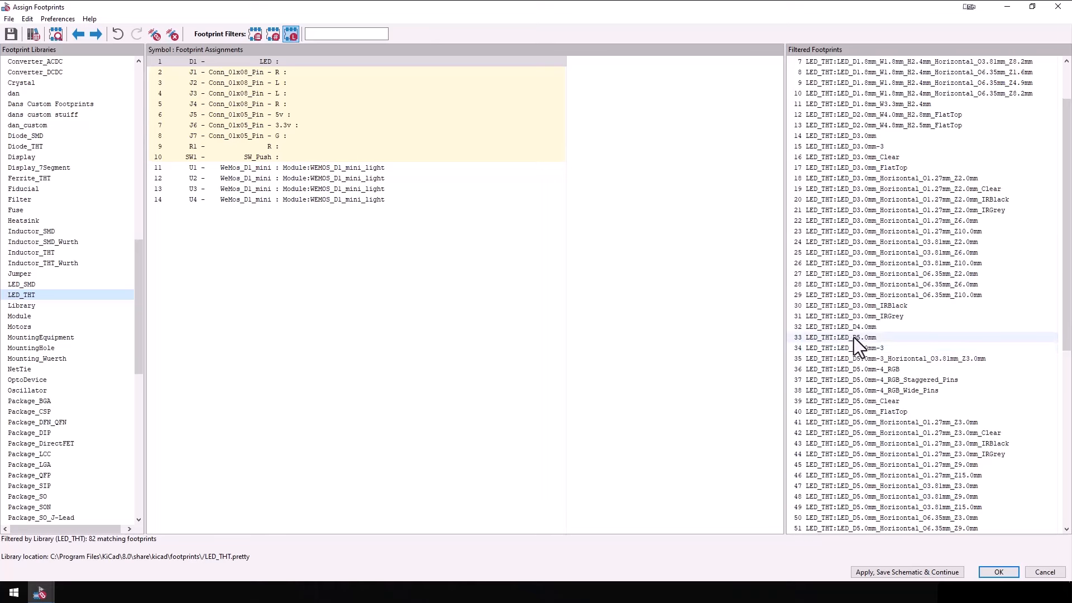
left_click(852, 136)
double_click(852, 137)
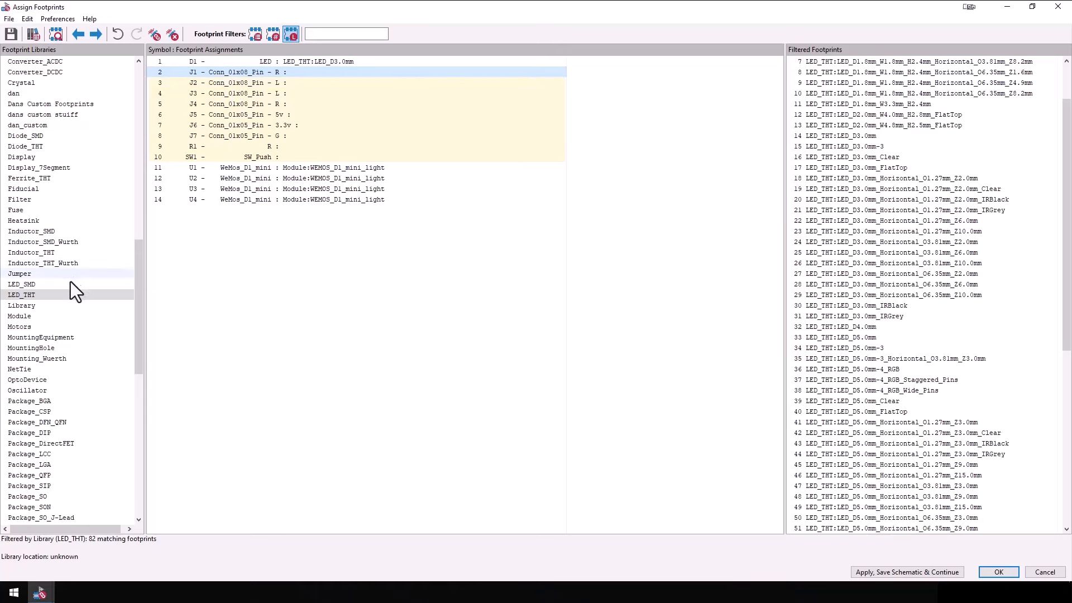
- Assign the 2.54 mm pin header footprint PinHeader_1x08_P2.54mm_Vertical to connector J1
scroll(42, 346, "down", 10)
scroll(42, 346, "up", 19)
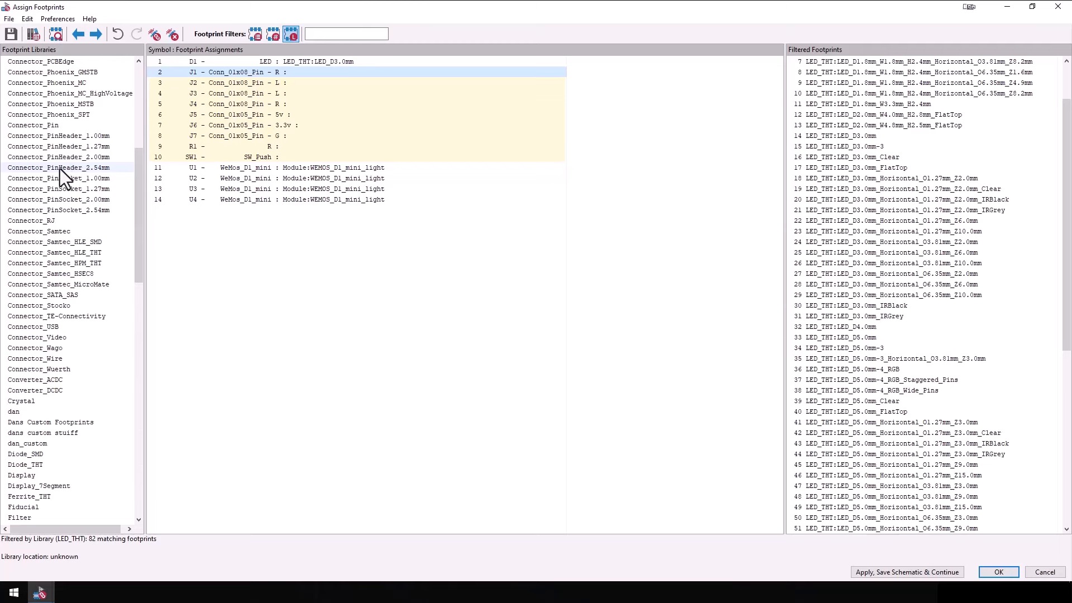
left_click(59, 168)
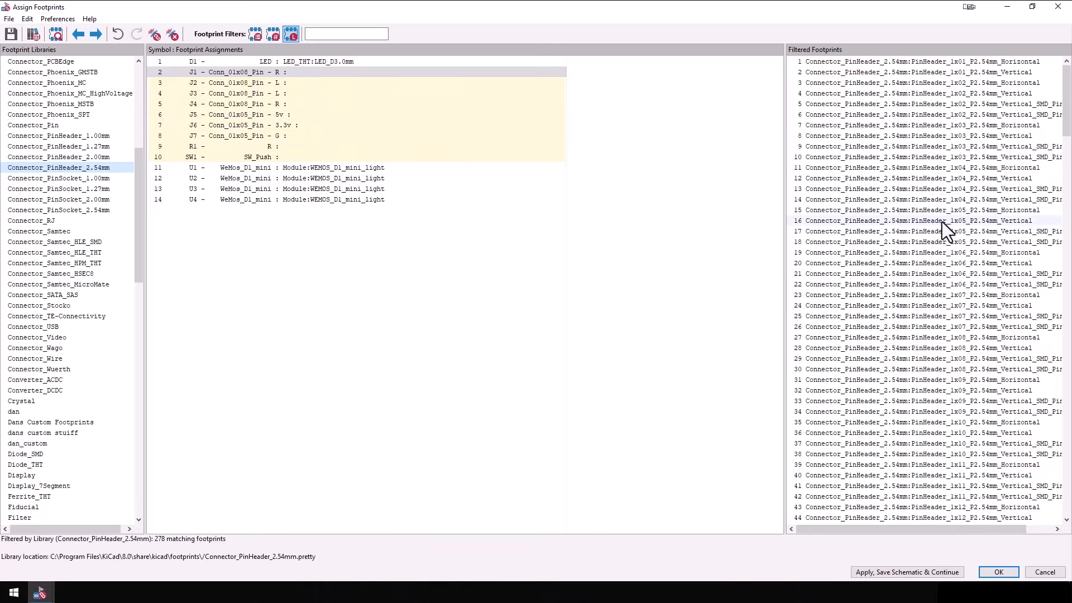
scroll(942, 222, "down", 4)
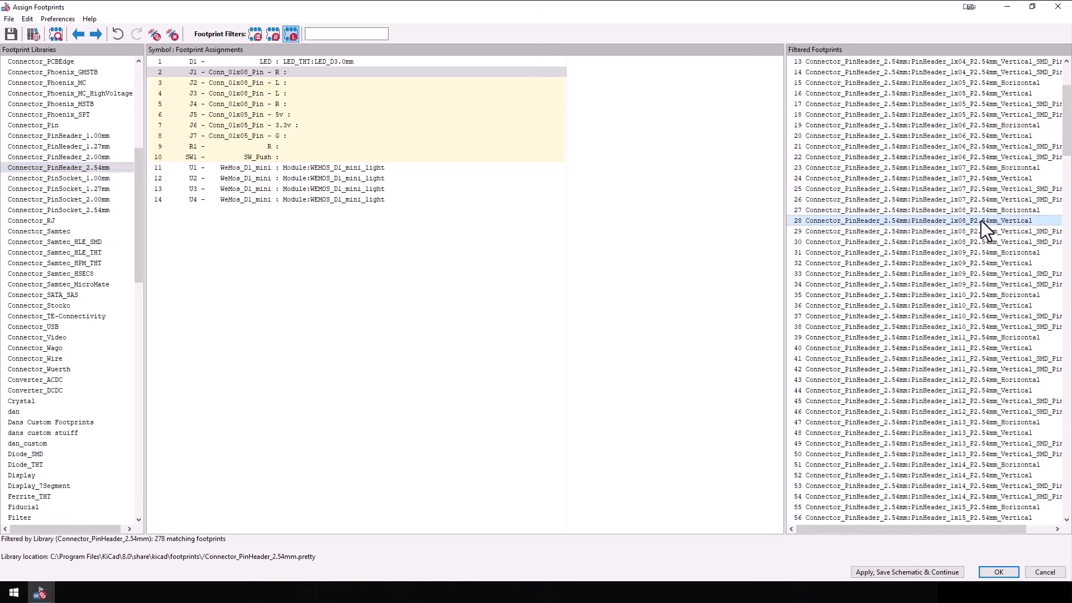
double_click(980, 220)
- Copy J1's pin header footprint assignment to connector J2
left_click(361, 71)
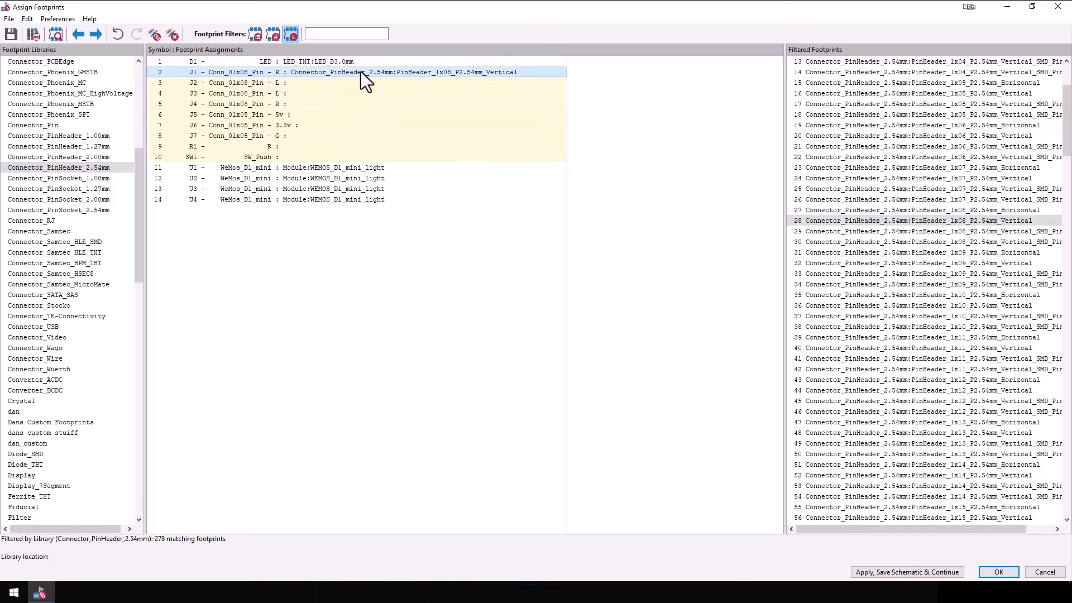
right_click(361, 71)
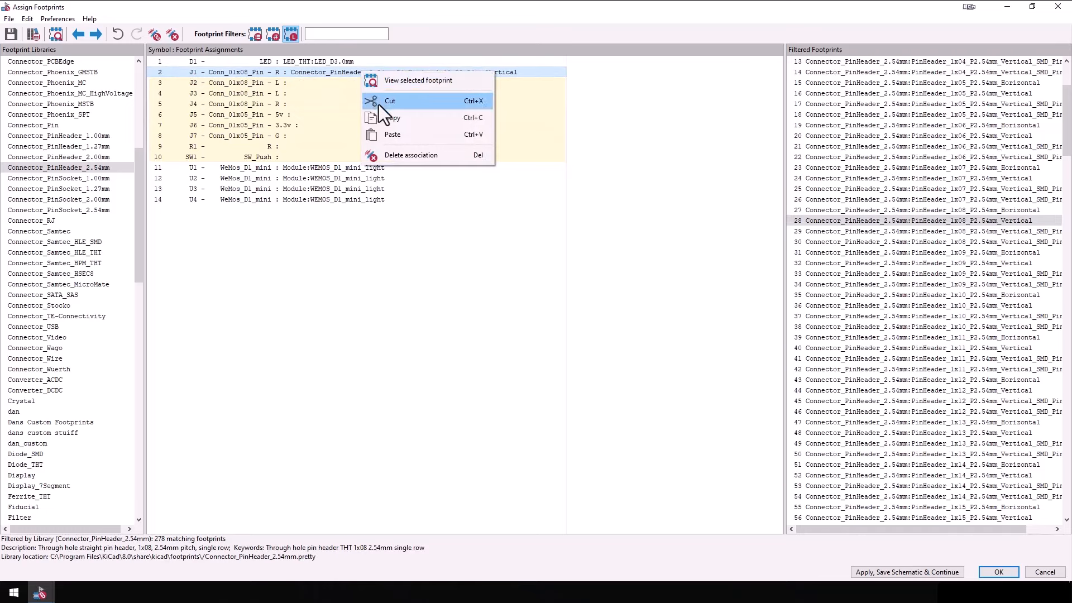
left_click(382, 120)
left_click(350, 87)
key("ctrl+v")
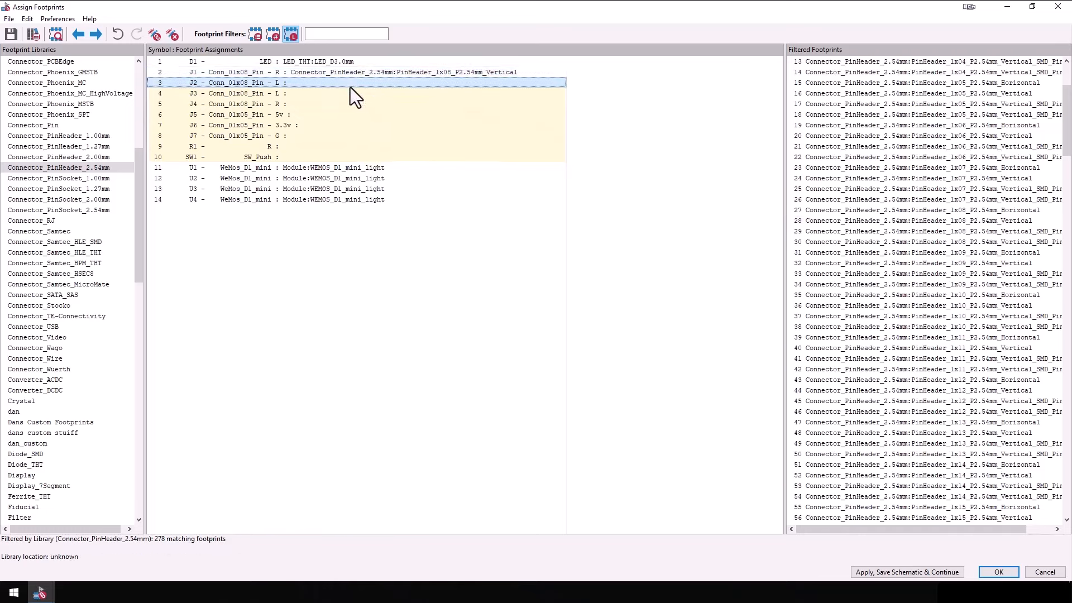
left_click(731, 124)
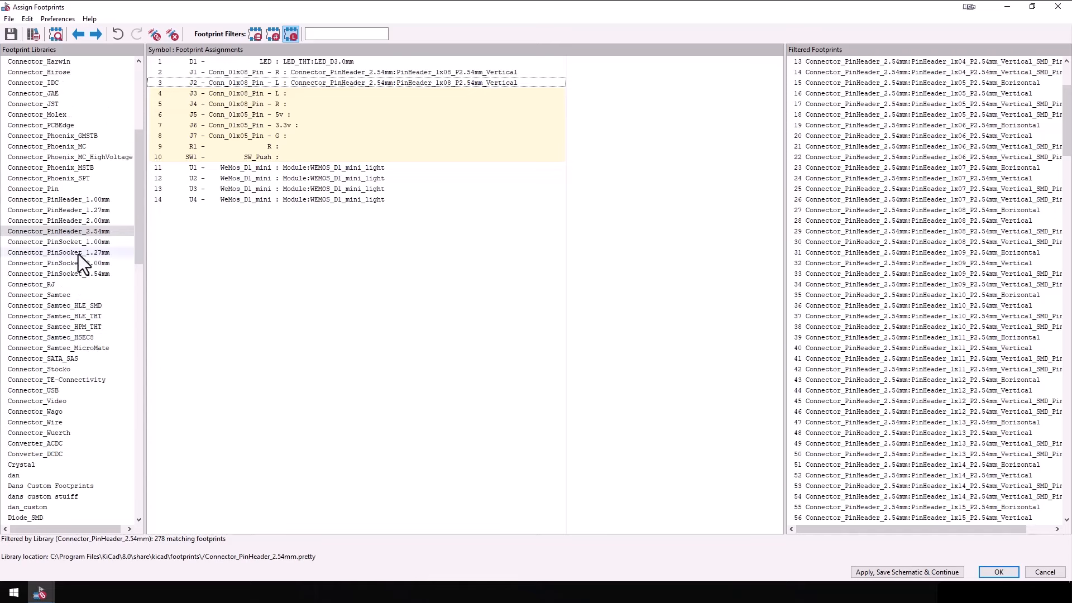
- Assign the terminal block footprint TerminalBlock_RND_205-00018_1x08_P5.00mm_Horizontal to connector J3
scroll(62, 335, "down", 20)
left_click(44, 414)
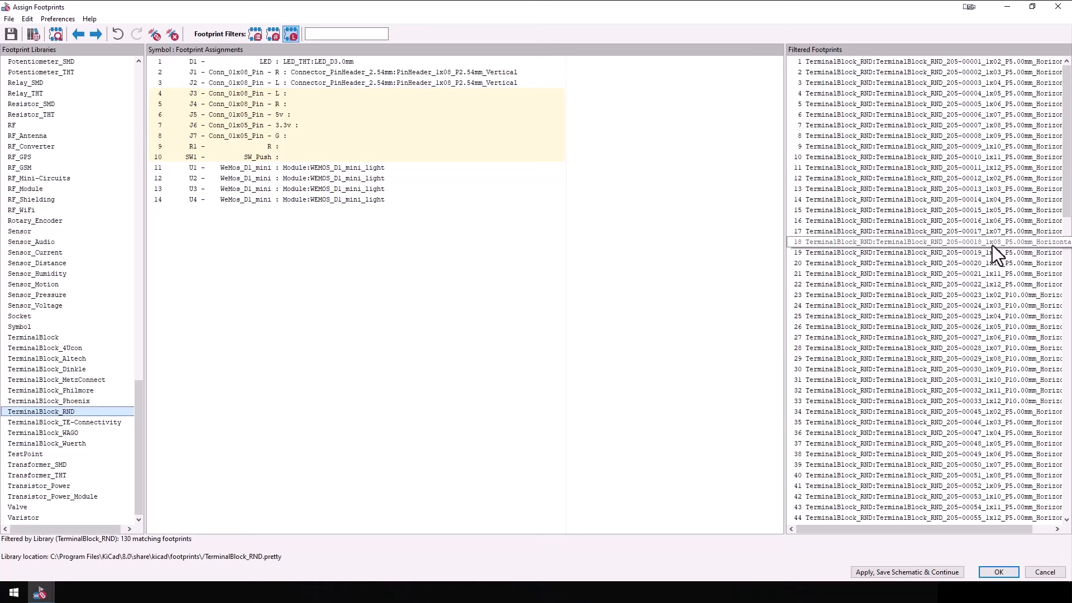
left_click(993, 244)
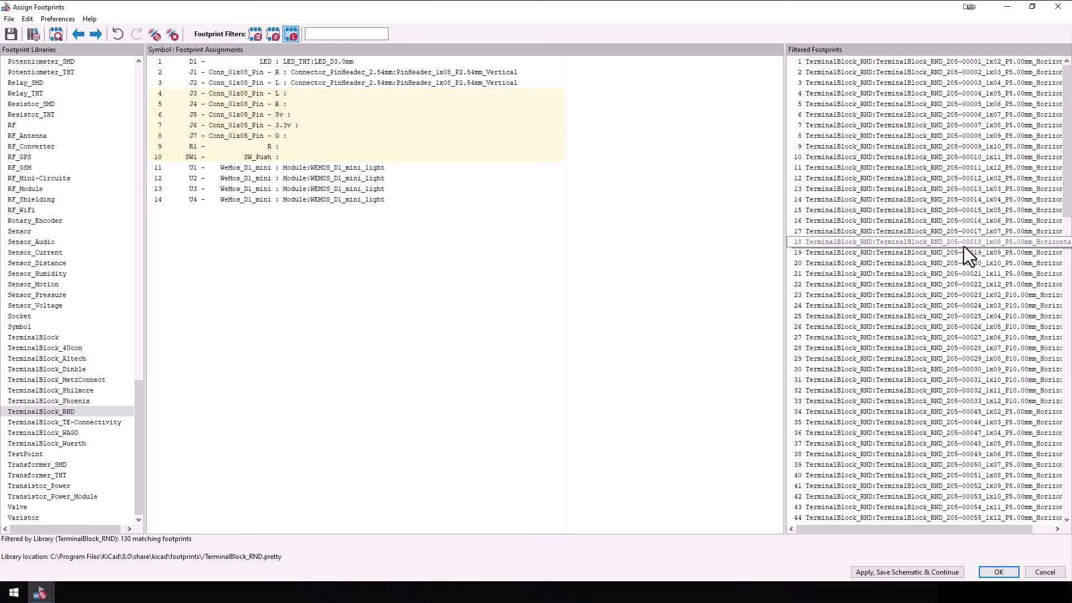
left_click(404, 93)
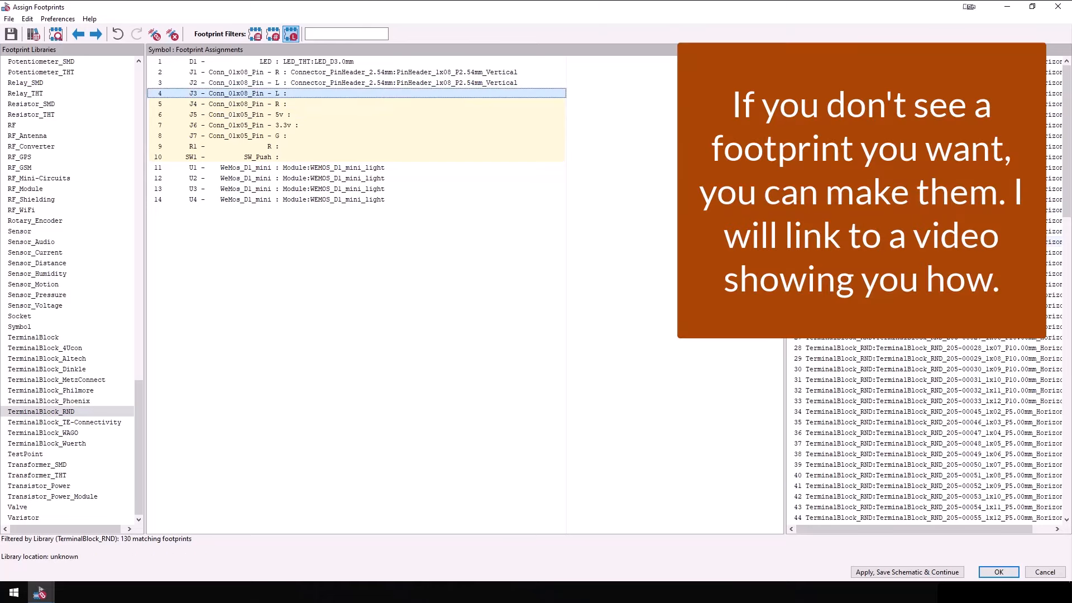
double_click(921, 241)
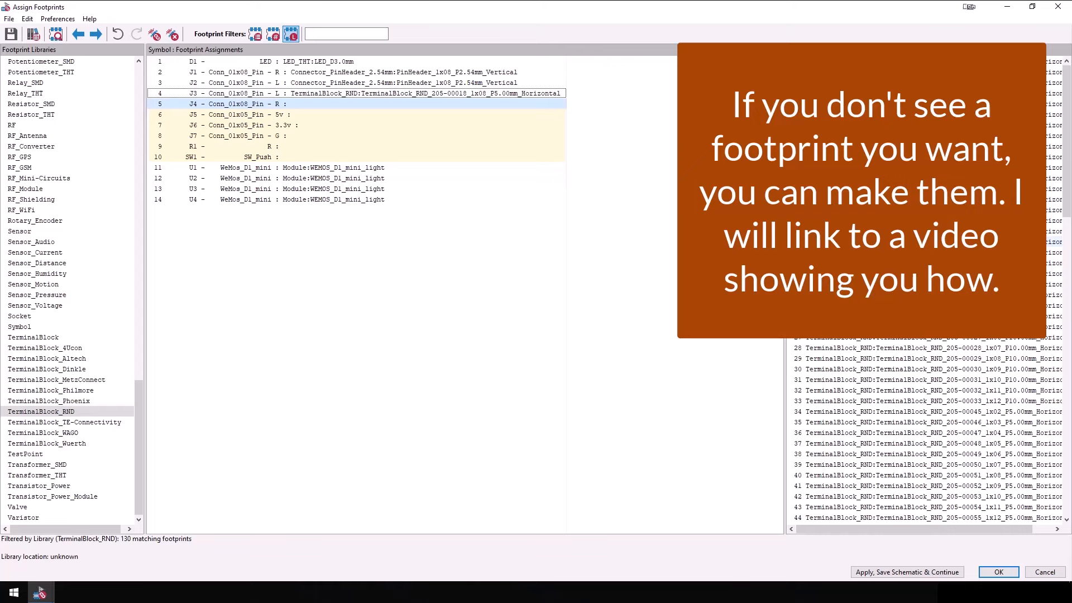
- Copy J3's terminal block footprint assignment to connector J4
right_click(336, 95)
left_click(357, 142)
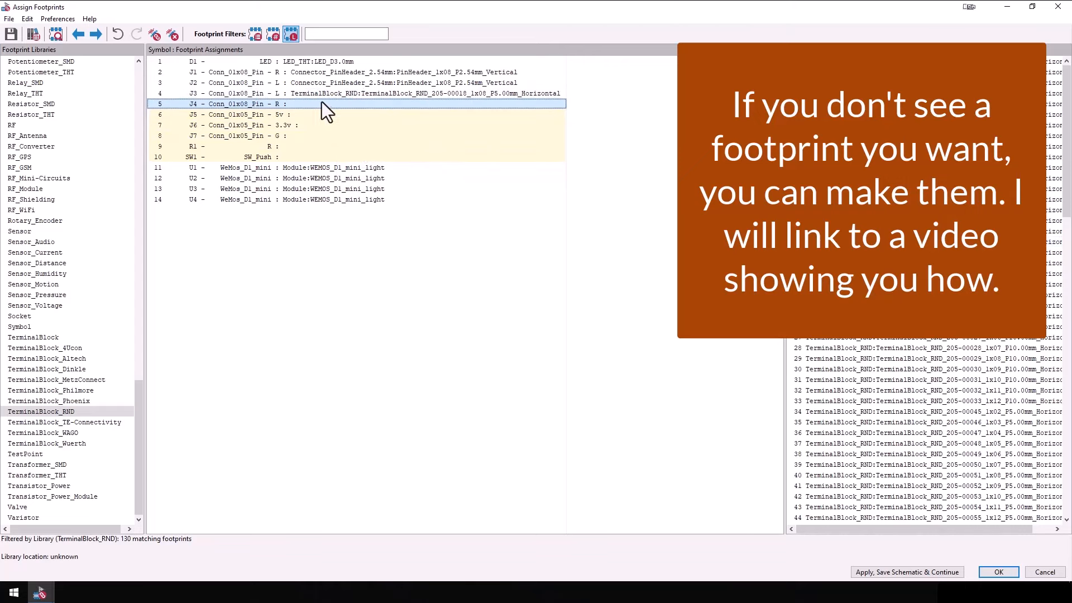
key("ctrl+v")
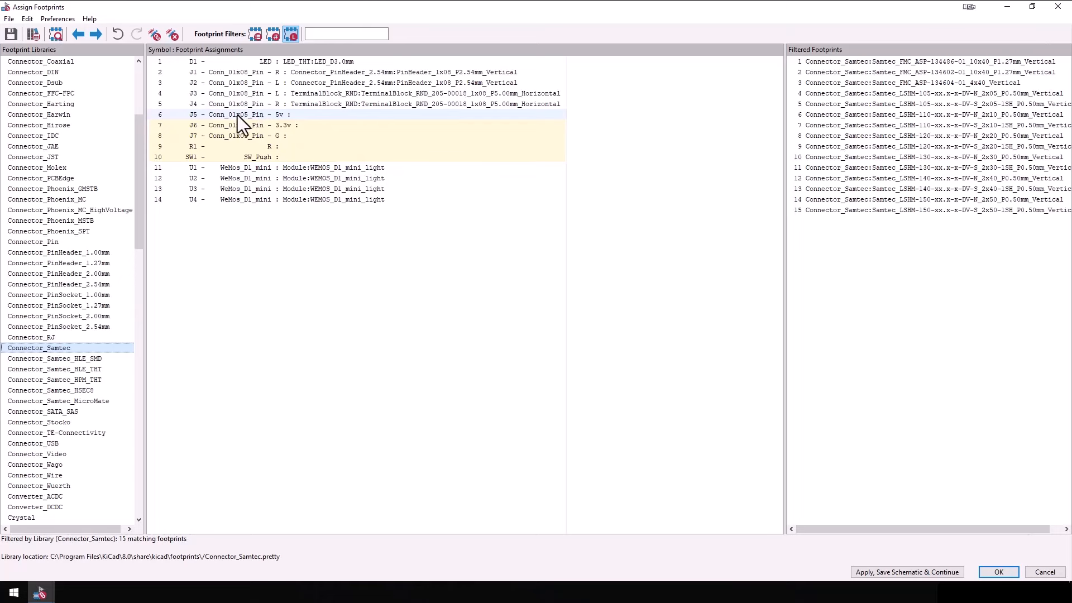
- Assign the 2.54 mm socket footprint PinSocket_1x05_P2.54mm_Vertical to the 5v connector J5
left_click(84, 326)
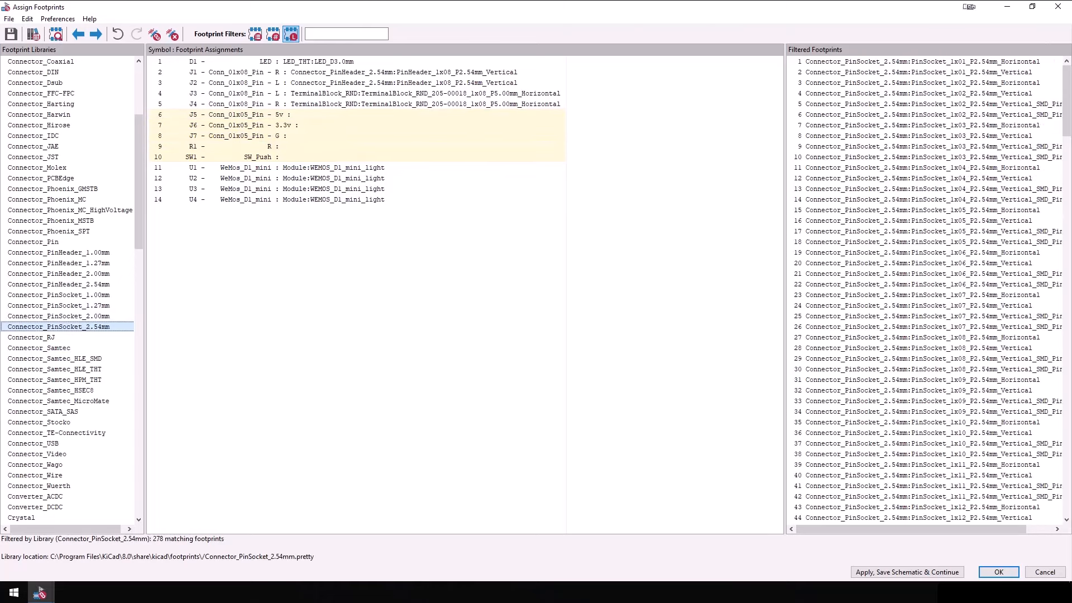
left_click(949, 222)
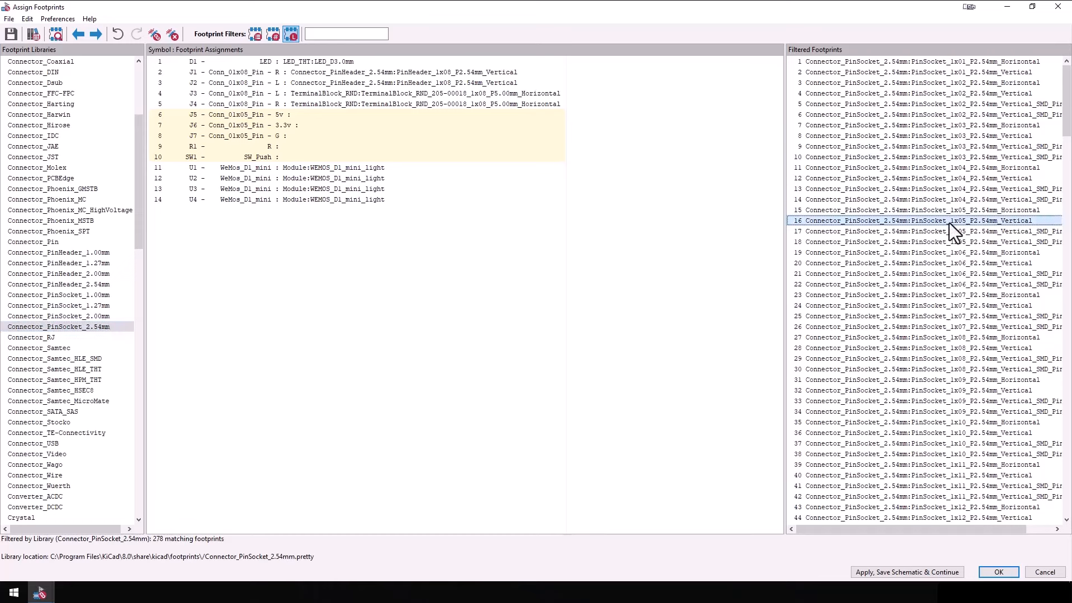
left_click(381, 114)
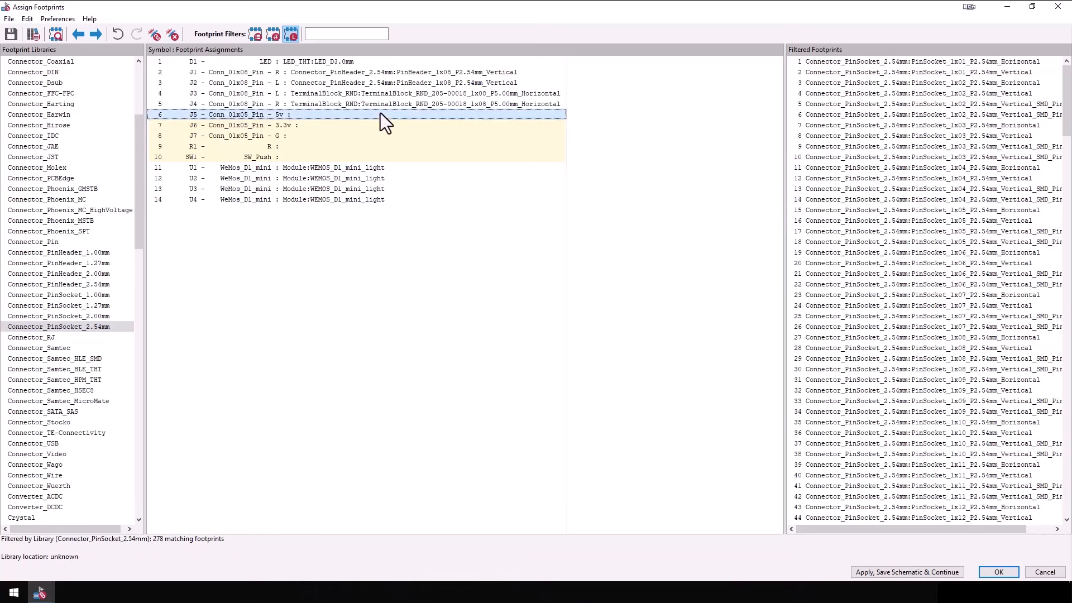
double_click(897, 221)
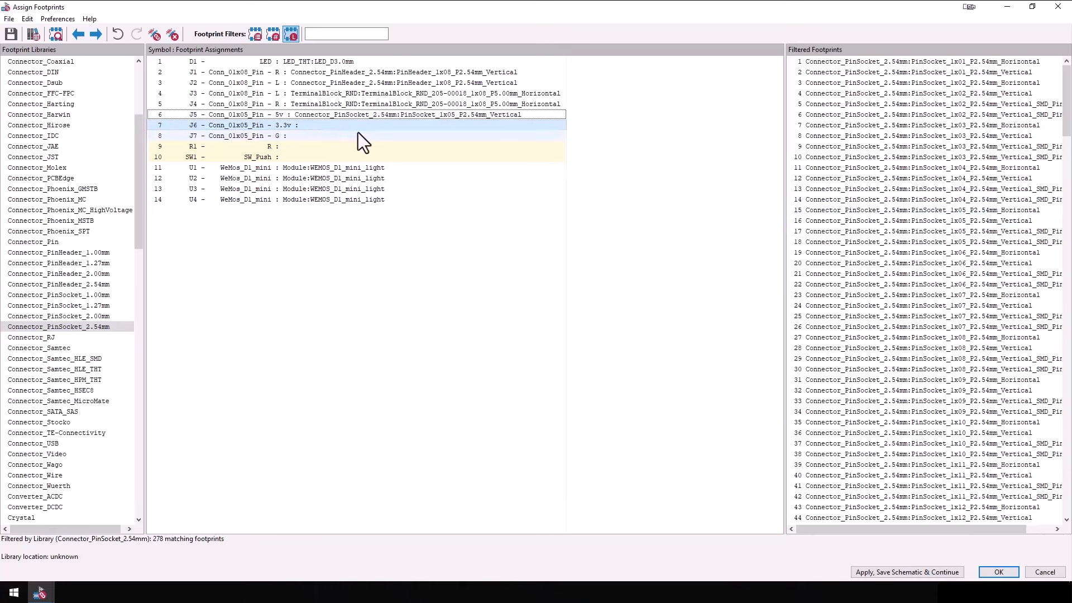
- Copy J5's pin socket footprint assignment to the 3.3v connector J6 and the ground connector J7
left_click(359, 116)
right_click(360, 116)
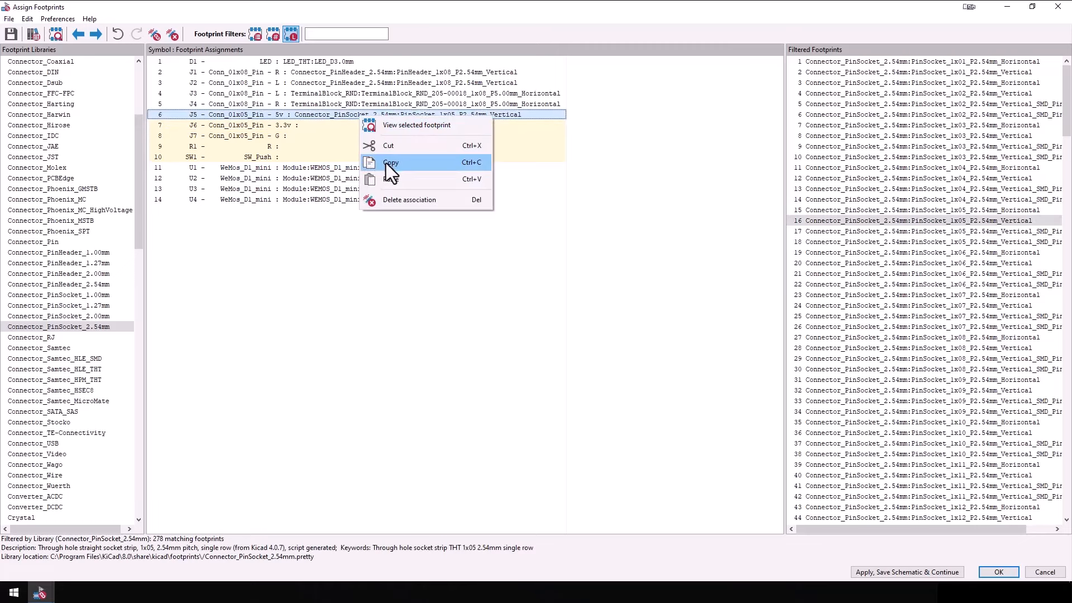
left_click(386, 162)
left_click(343, 127)
key("ctrl+v")
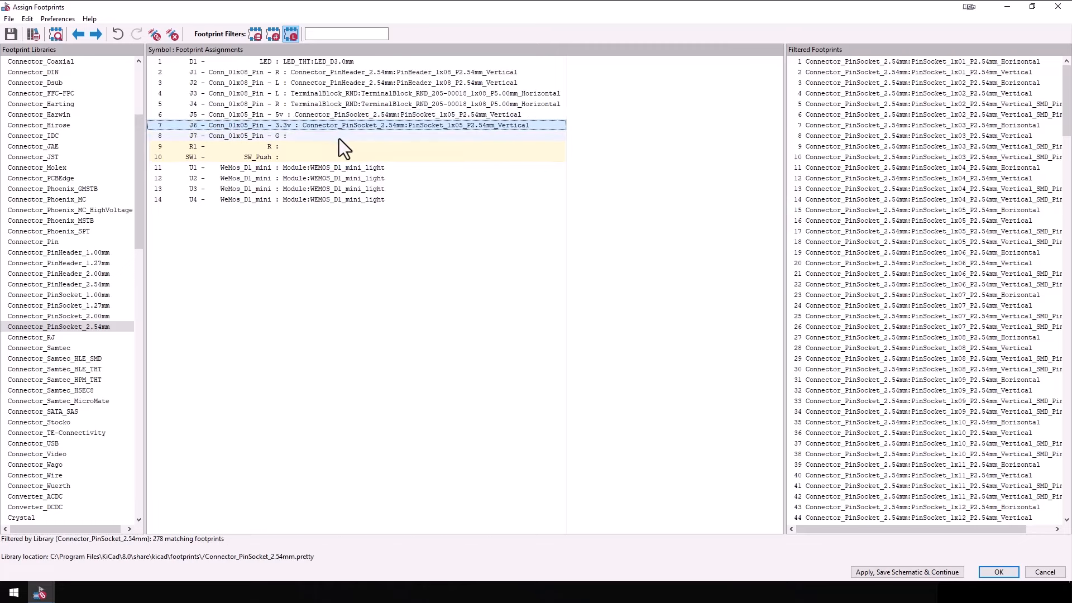
left_click(339, 138)
key("ctrl+v")
- Assign the through-hole footprint Resistor_THT:R_Axial_DIN0207_L6.3mm_D2.5mm_P7.62mm_Horizontal to resistor R1
left_click(333, 150)
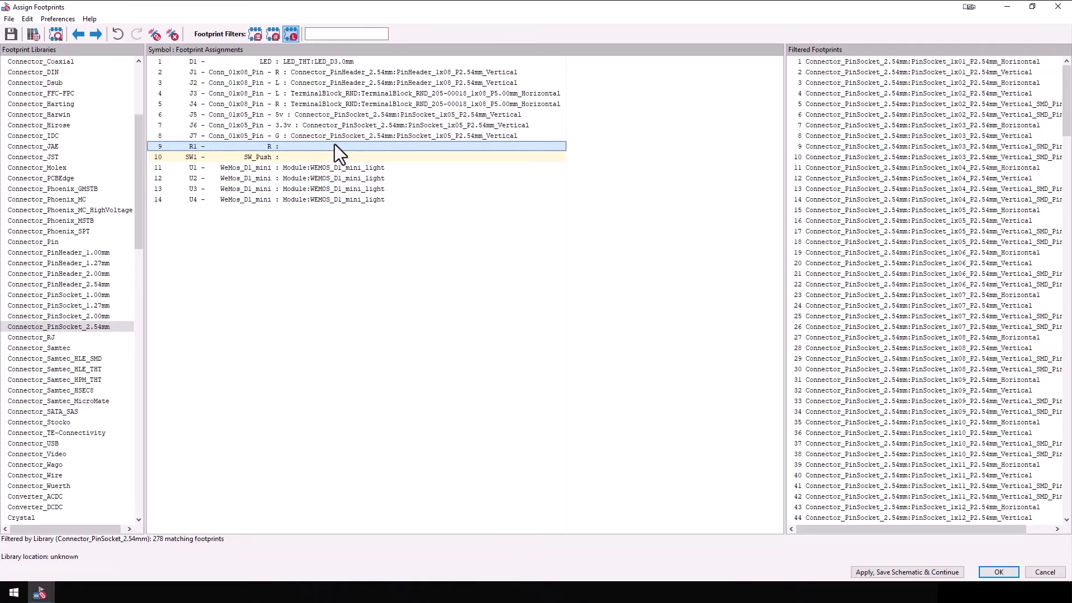
scroll(106, 290, "down", 20)
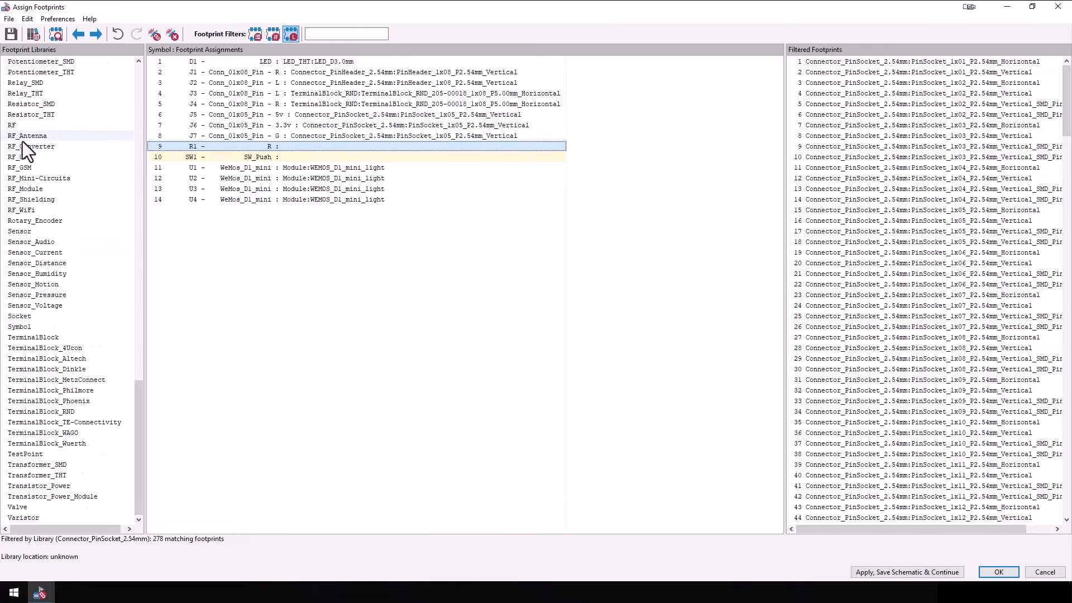
left_click(28, 115)
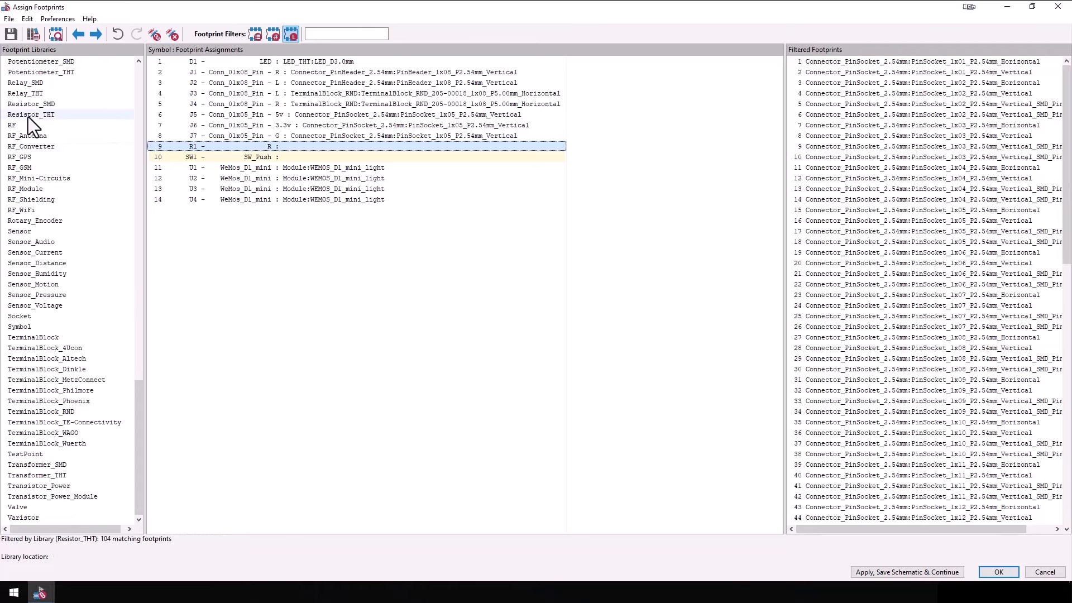
left_click(385, 147)
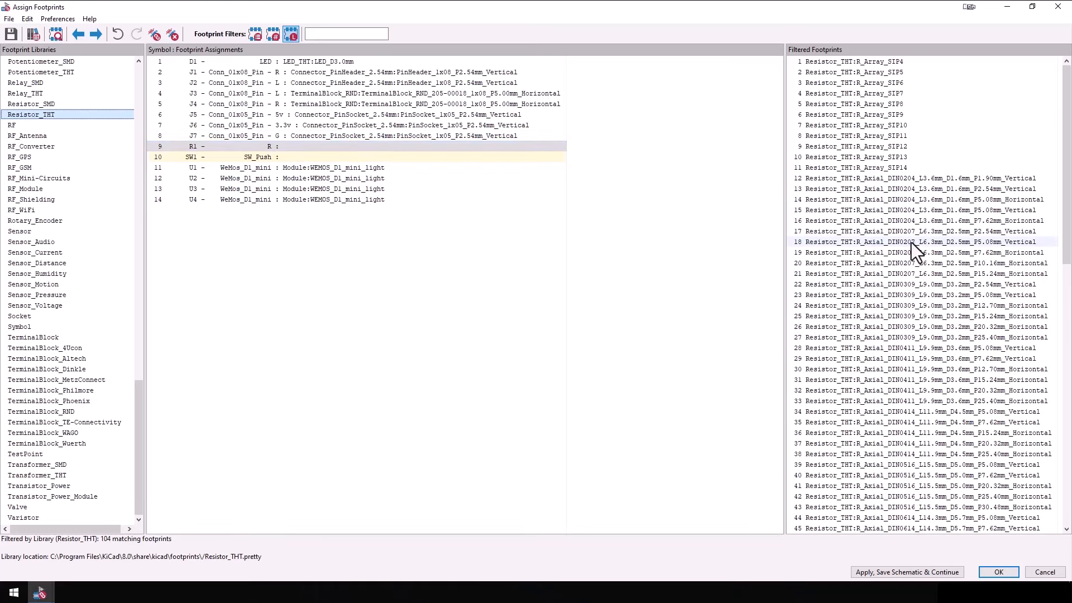
scroll(911, 242, "down", 4)
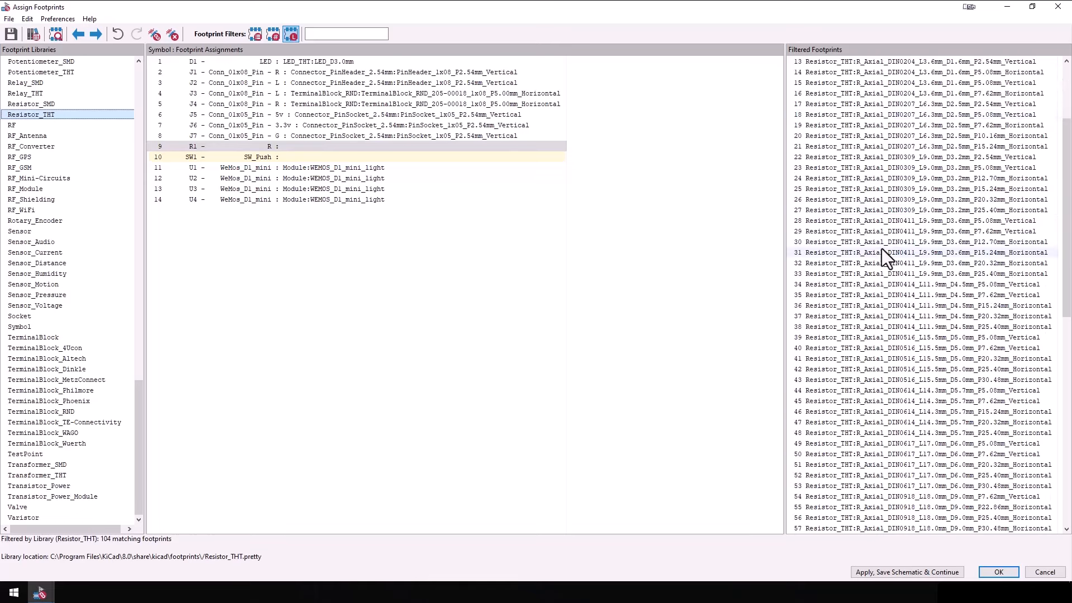
scroll(882, 249, "up", 3)
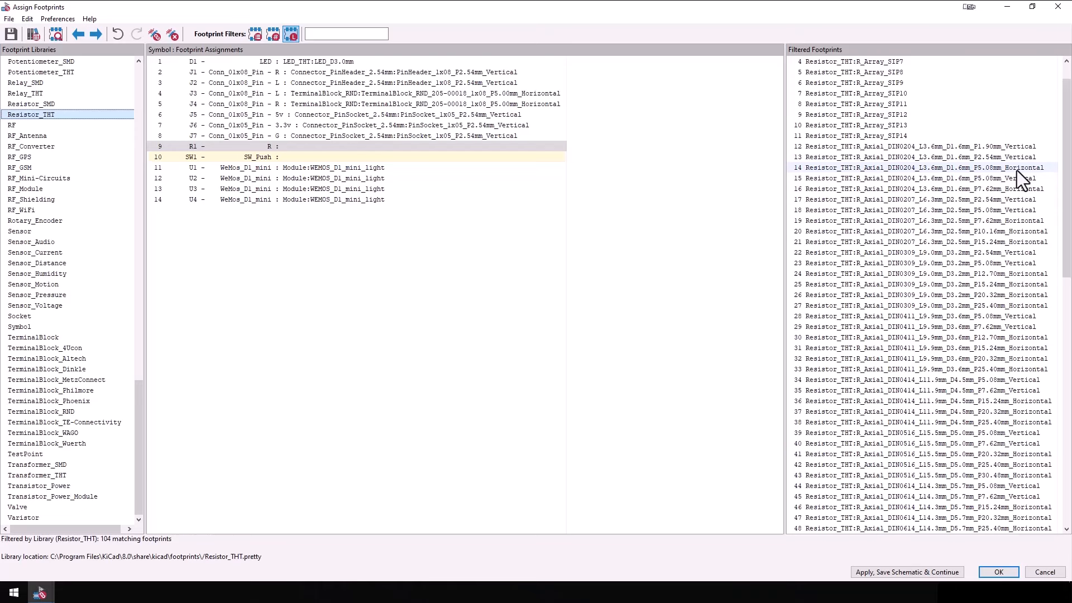
left_click(988, 222)
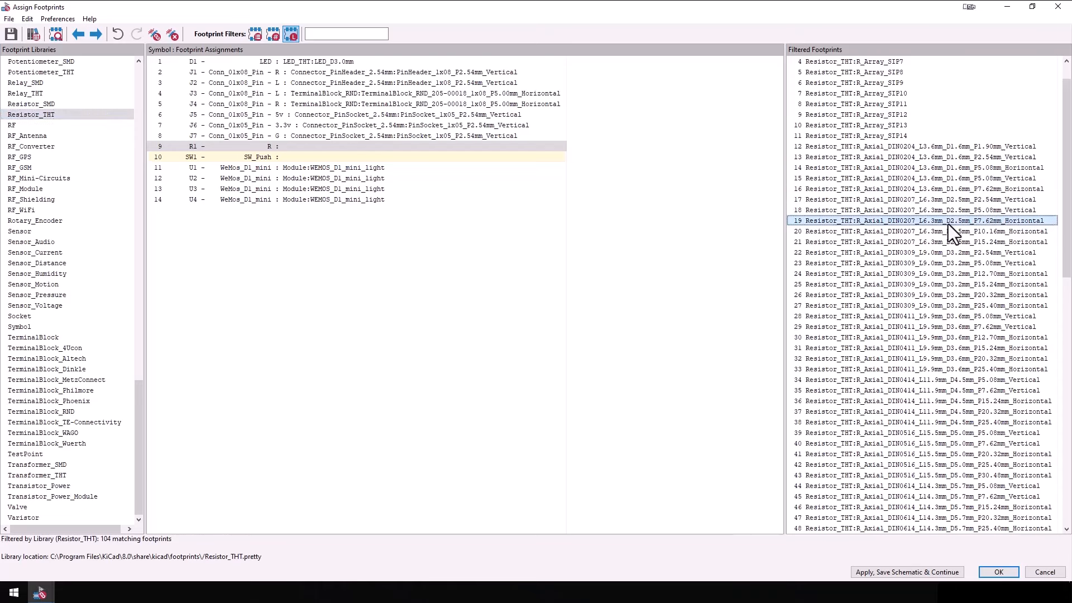
right_click(948, 224)
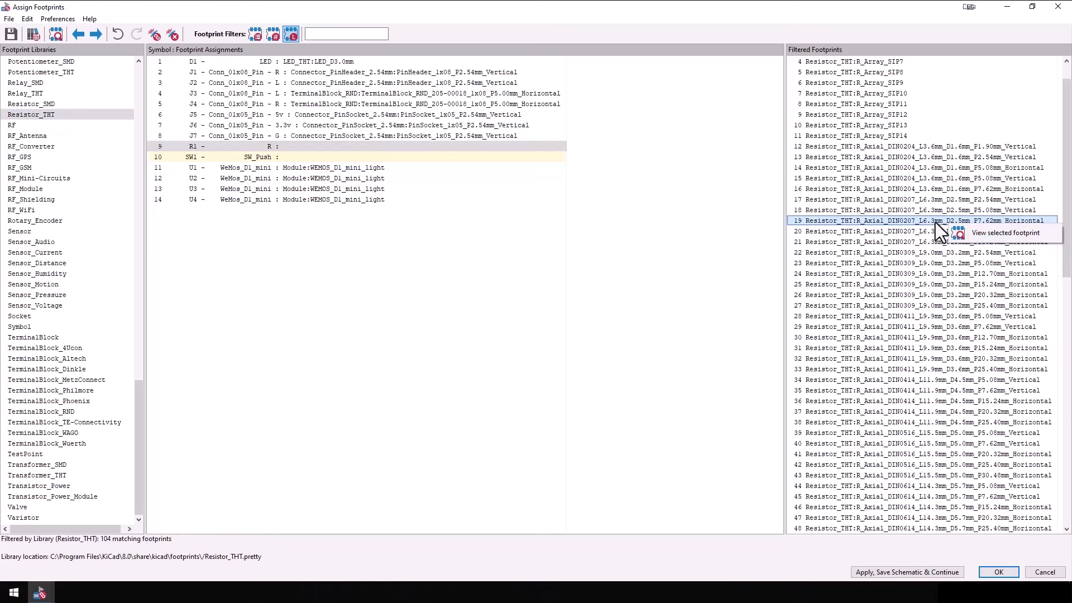
left_click(935, 222)
double_click(935, 223)
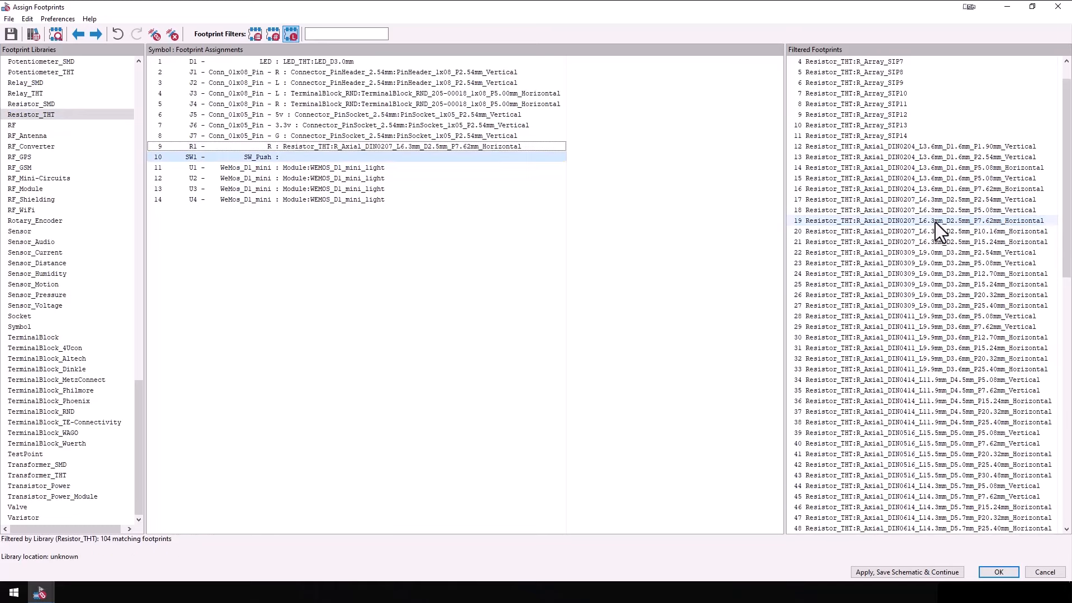
- Filter the Button_Switch_THT library by "tac", assign Button_Switch_THT:SW_PUSH_6mm_H5mm to push button SW1, and save the footprint assignments
left_click(303, 159)
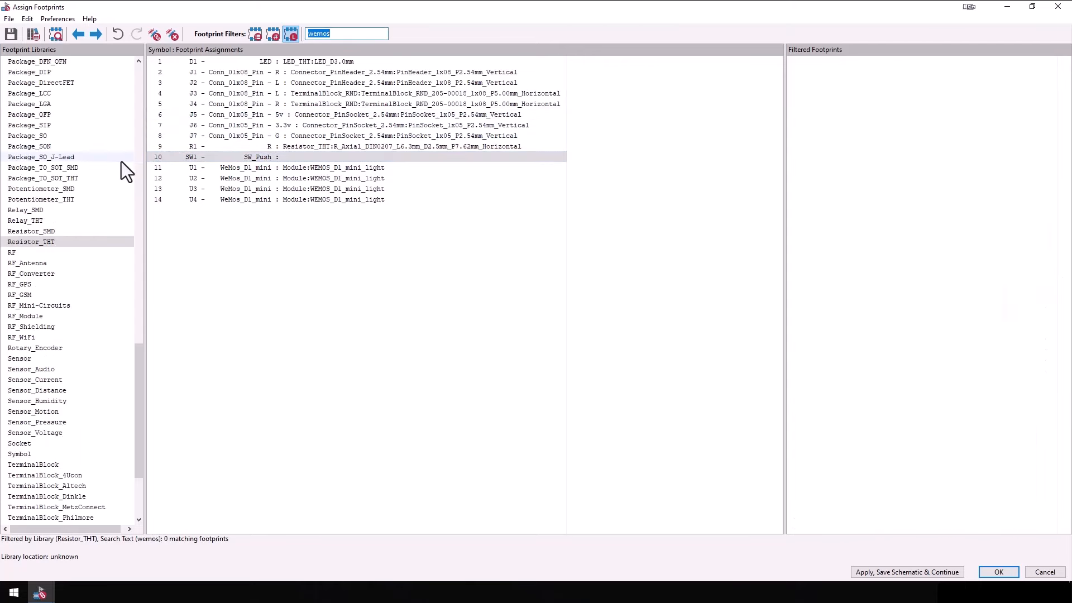
scroll(108, 162, "up", 11)
scroll(107, 162, "up", 17)
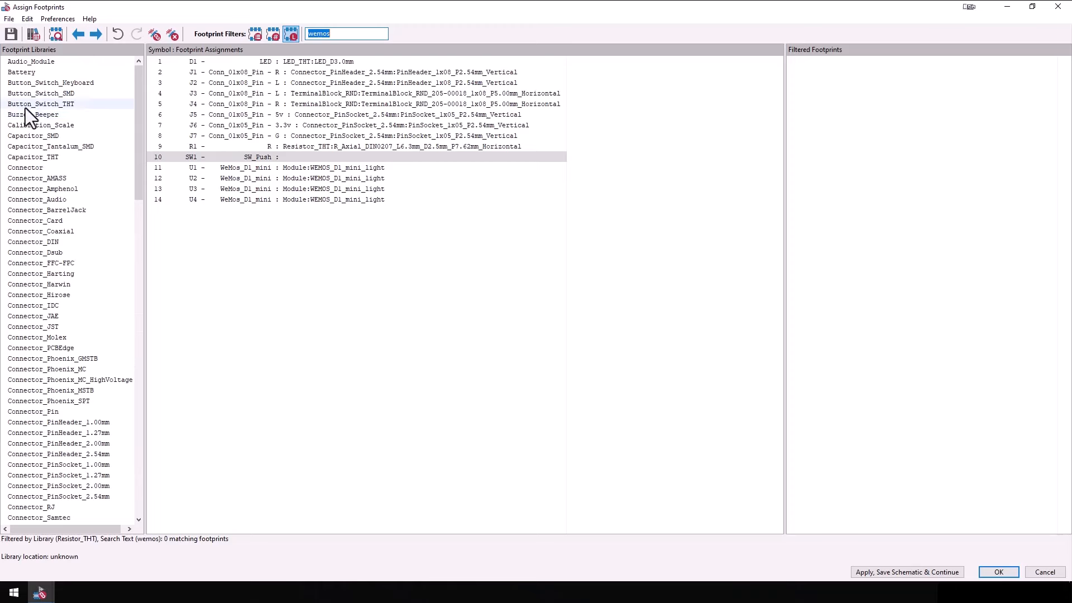
left_click(33, 105)
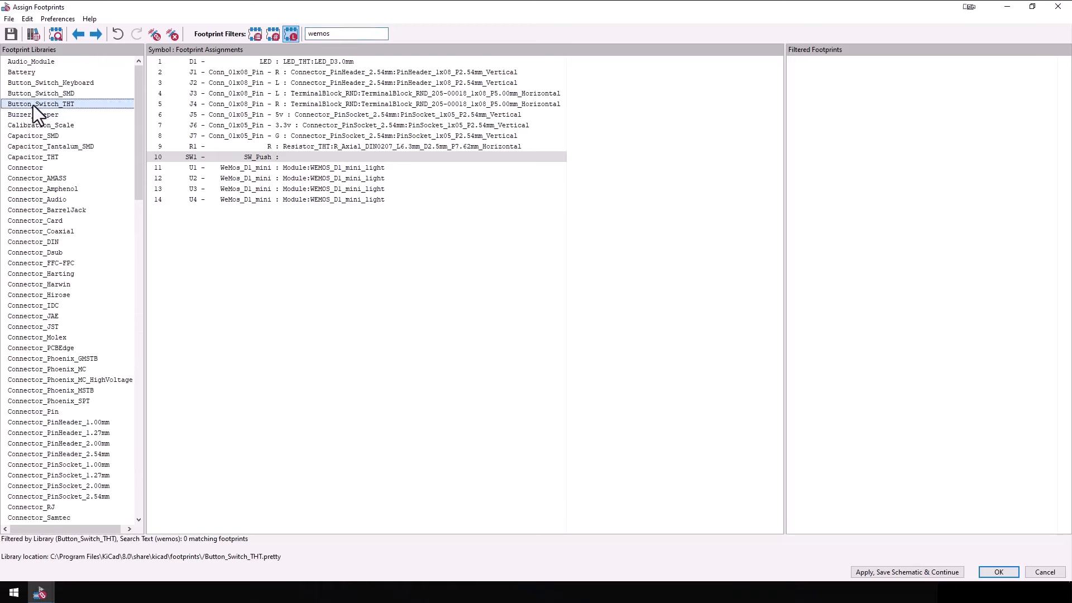
left_click(340, 35)
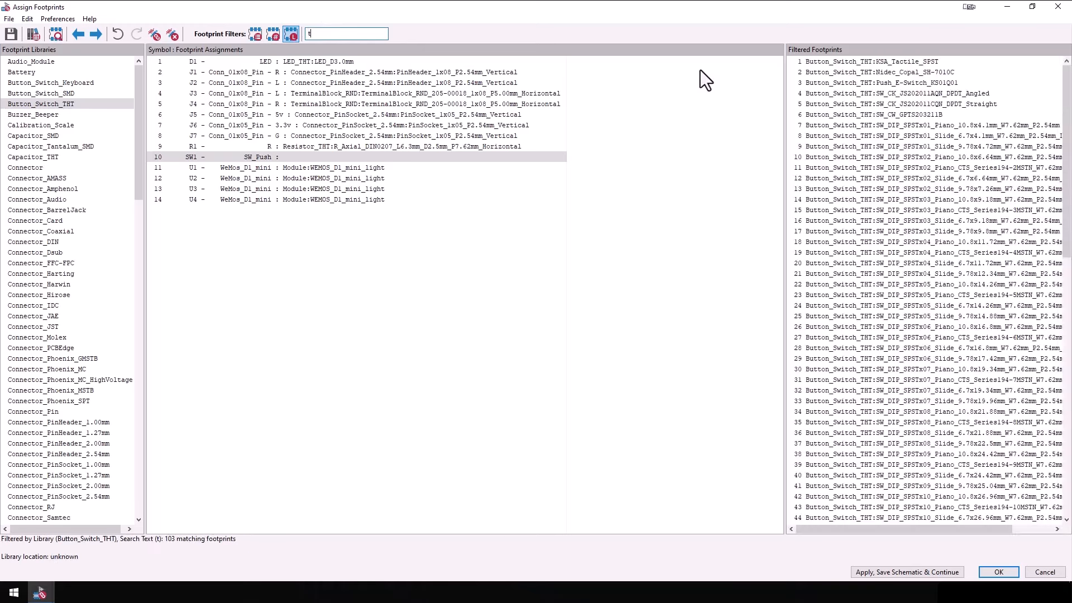
type("tac")
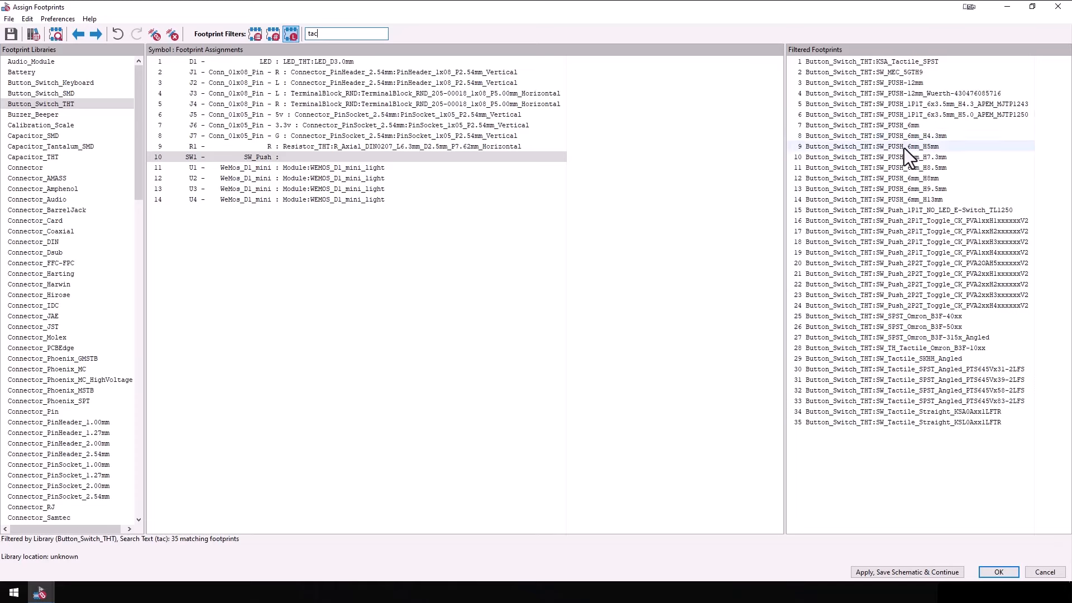
double_click(903, 147)
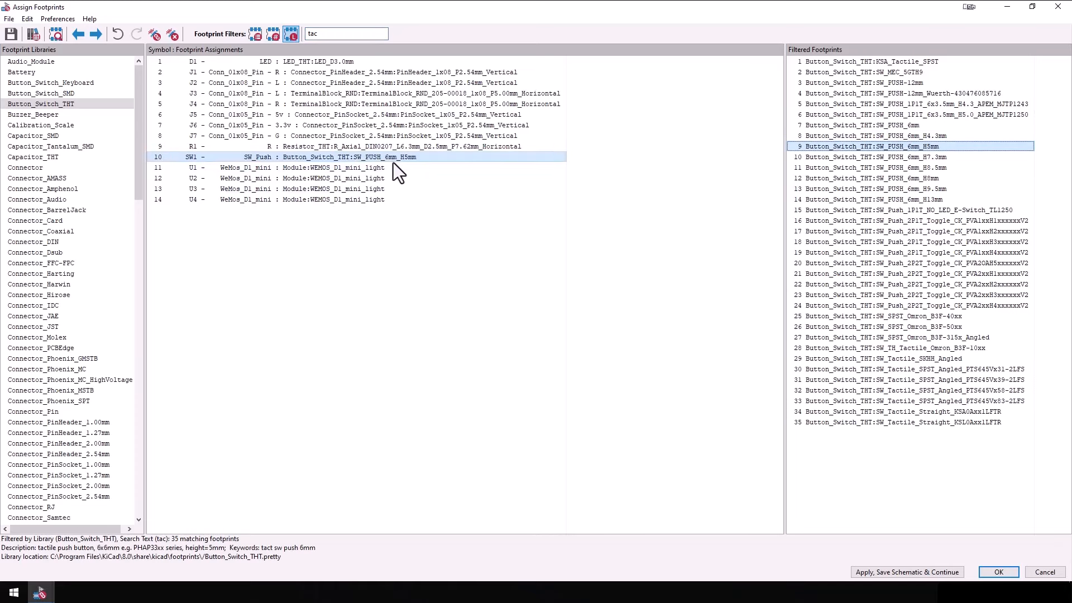
left_click(9, 40)
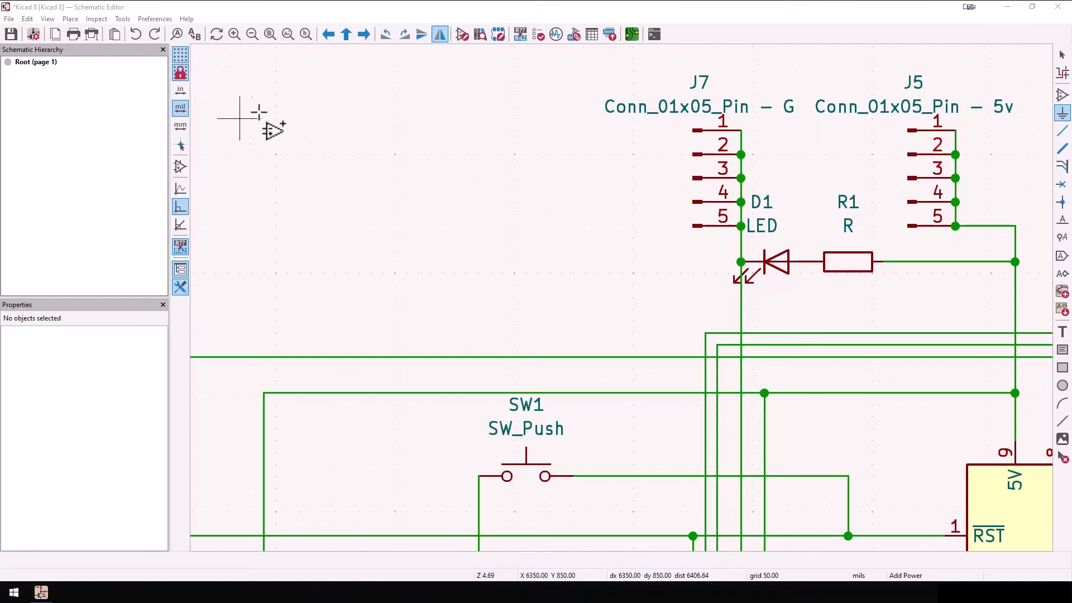
- Place a GND power symbol, rotated to 90 degrees, on pin 1 of the ground connector J7
left_click(1064, 114)
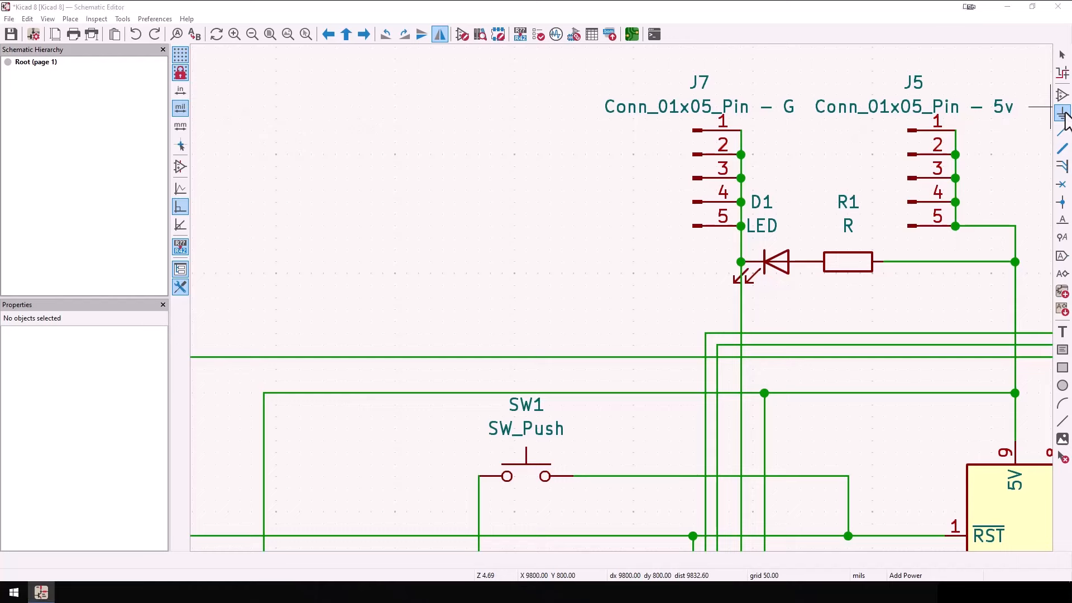
scroll(120, 258, "down", 7)
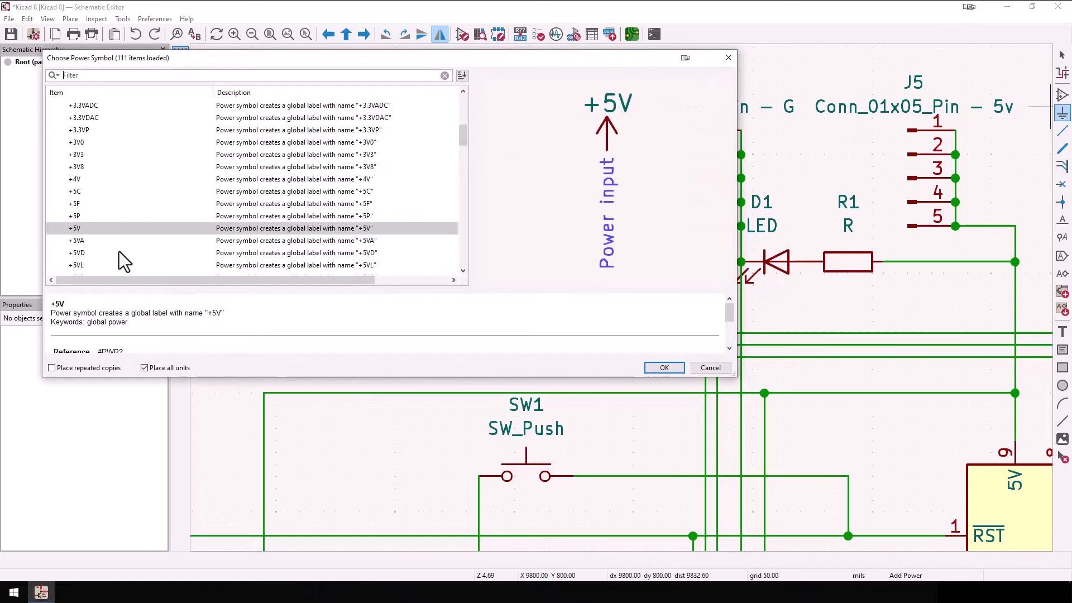
scroll(81, 246, "down", 7)
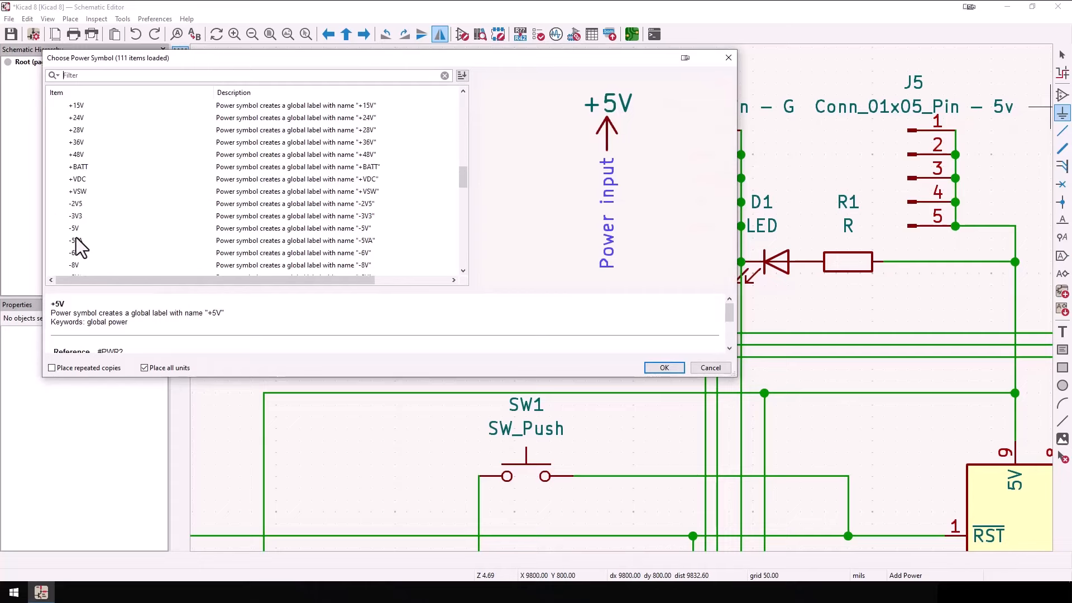
scroll(81, 245, "down", 1)
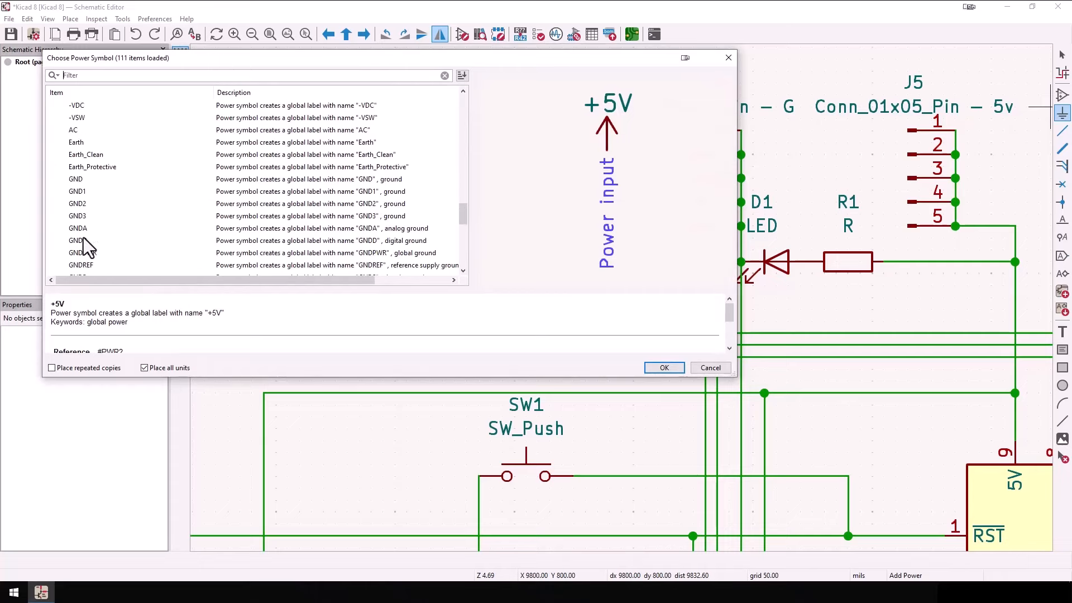
left_click(78, 216)
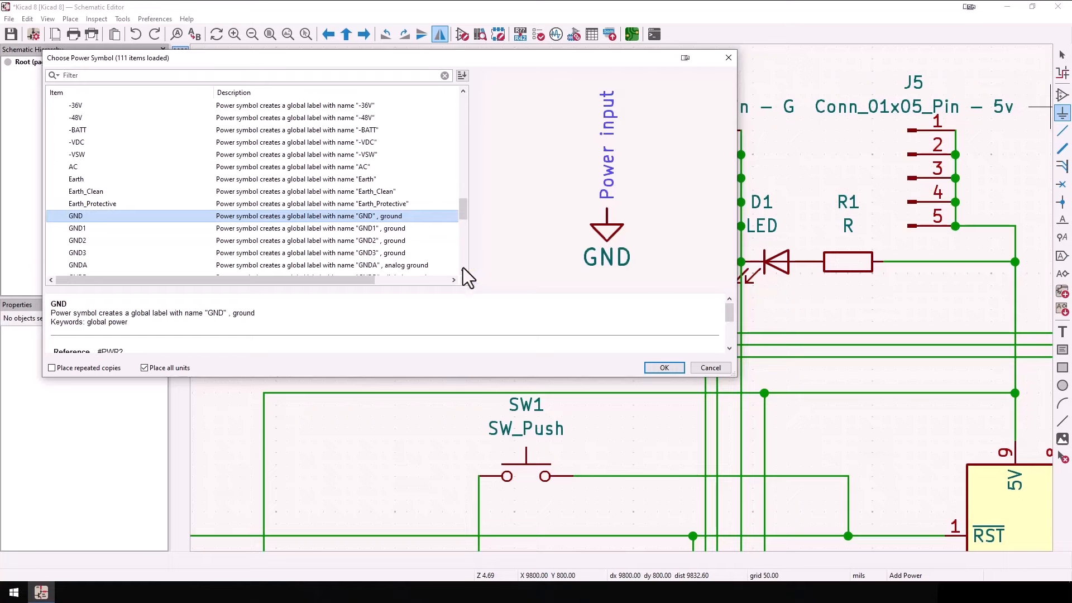
left_click(665, 368)
key("r")
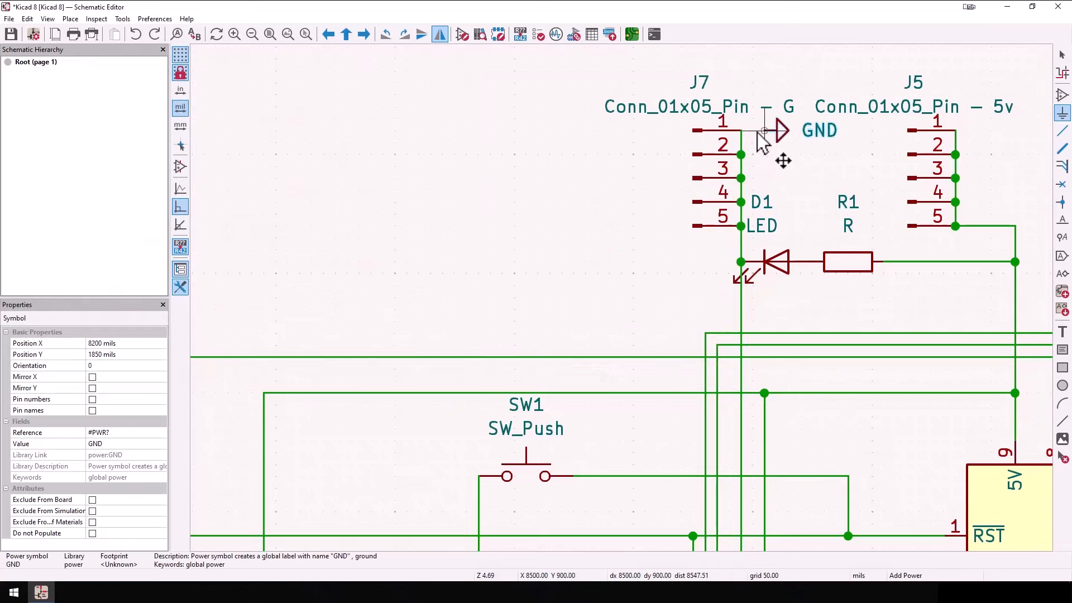
left_click(740, 130)
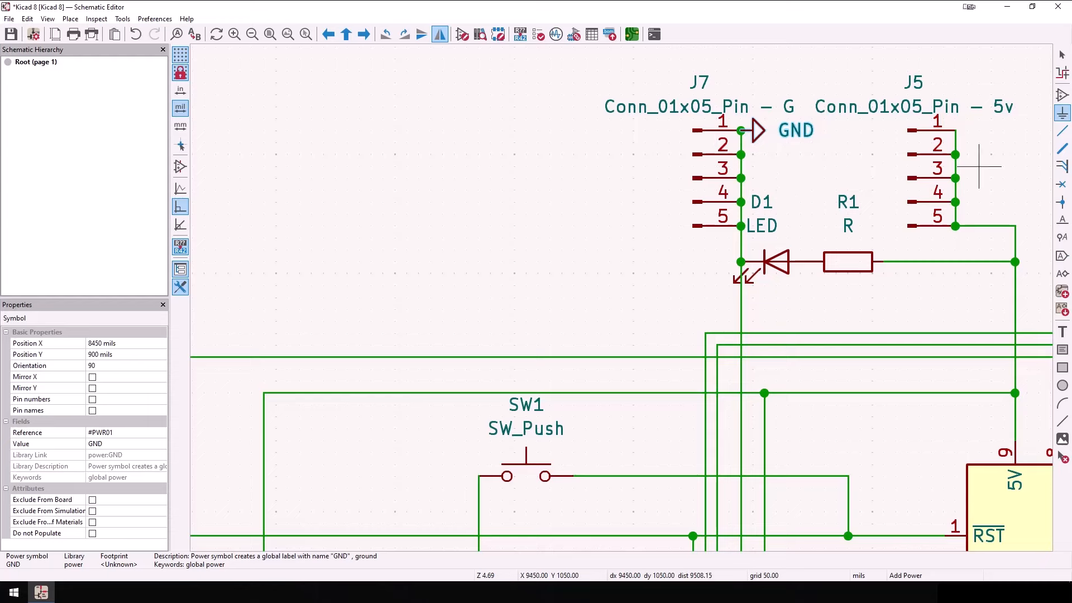
- Delete the wire between pins 1 and 2 of connector J5 and place a no-connect flag on pin 1
left_click(1061, 56)
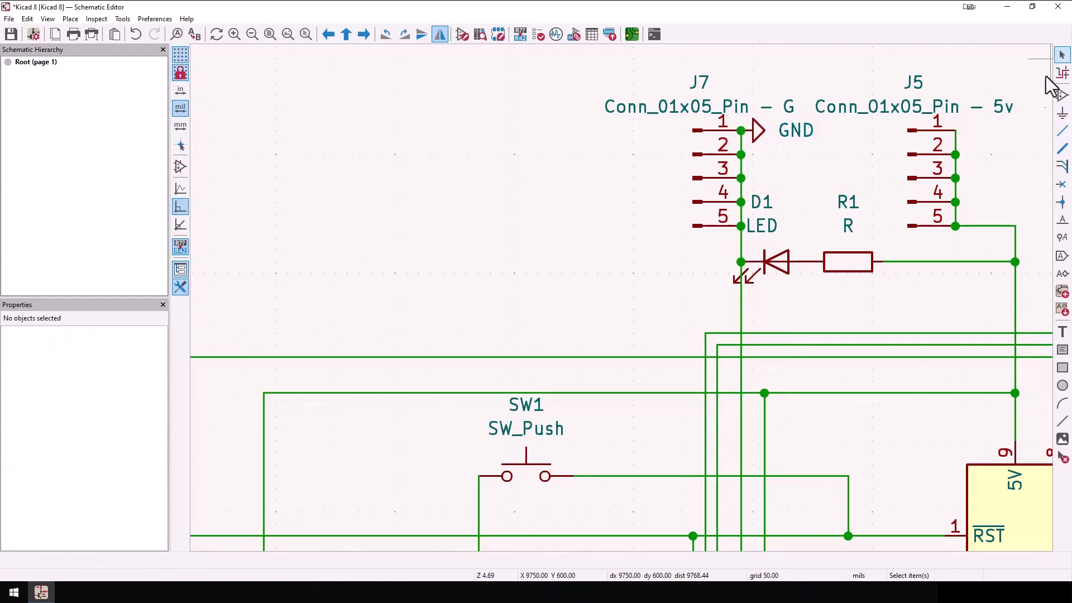
left_click(956, 141)
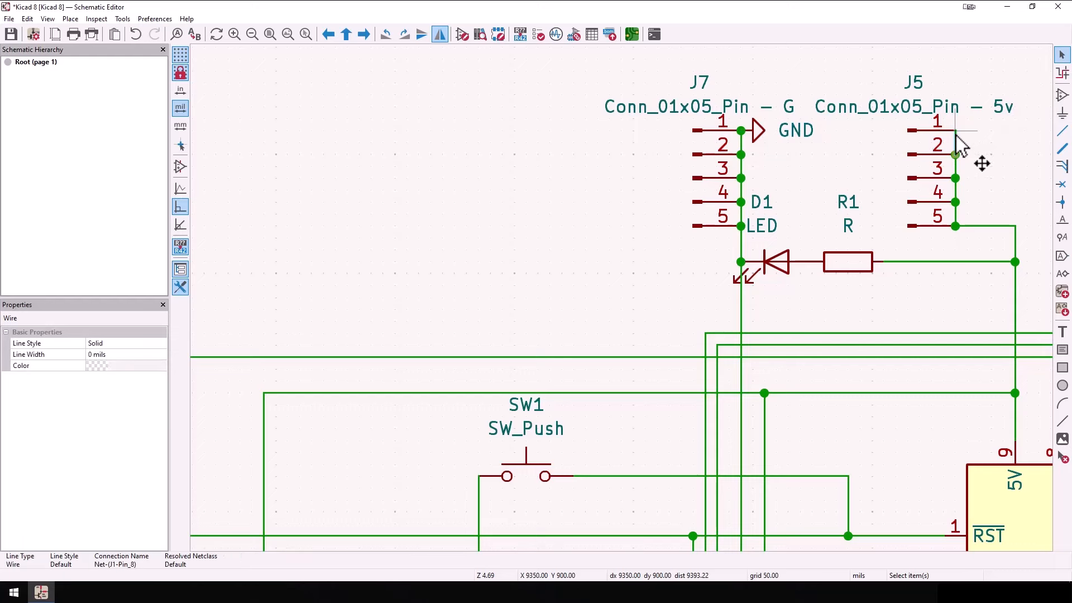
key("Delete")
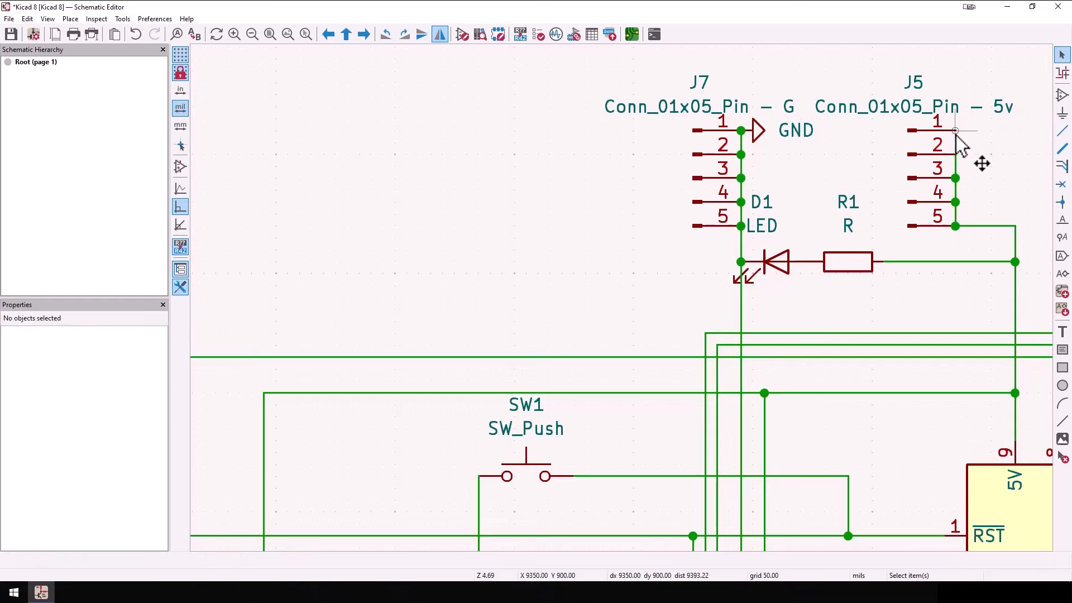
left_click(1061, 184)
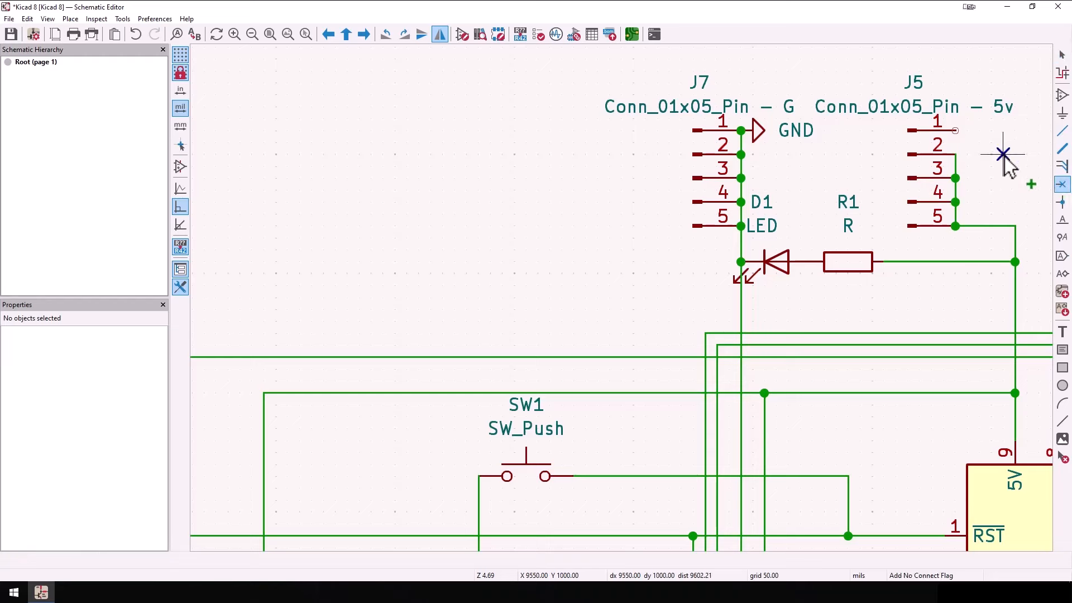
left_click(955, 130)
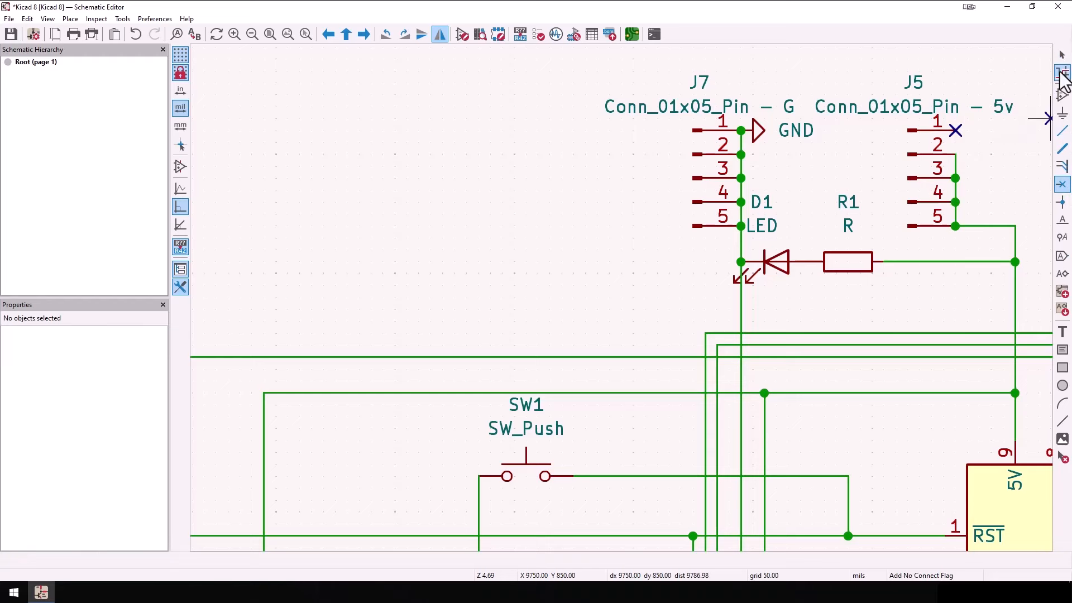
- Remove the no-connect flag from pin 1 of J5 and wire pin 1 back to pin 2
left_click(1061, 55)
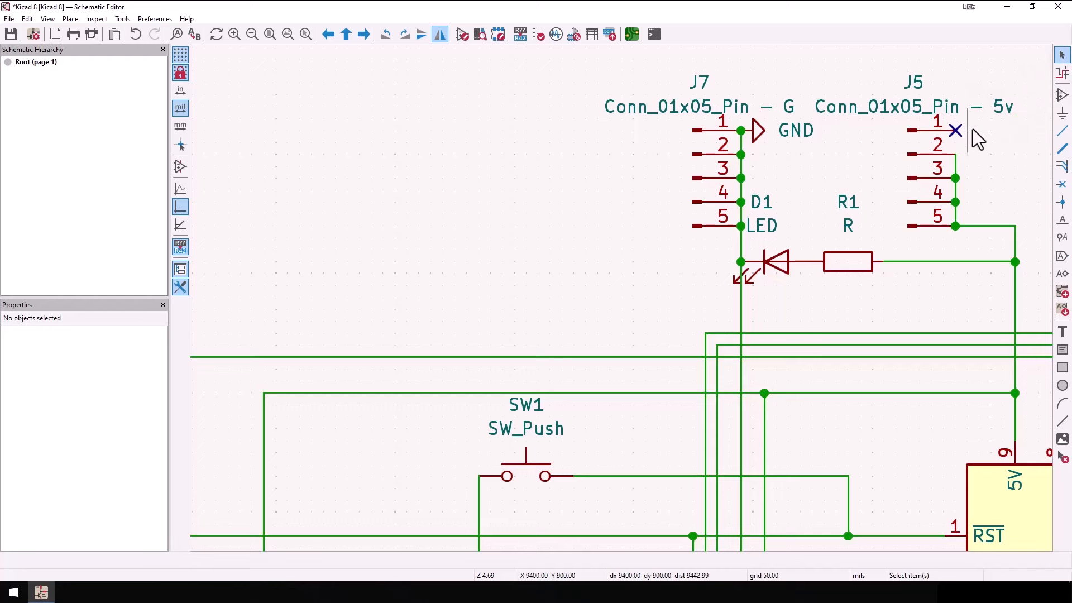
left_click(955, 133)
left_click(954, 131)
left_click(964, 133)
left_click(1063, 130)
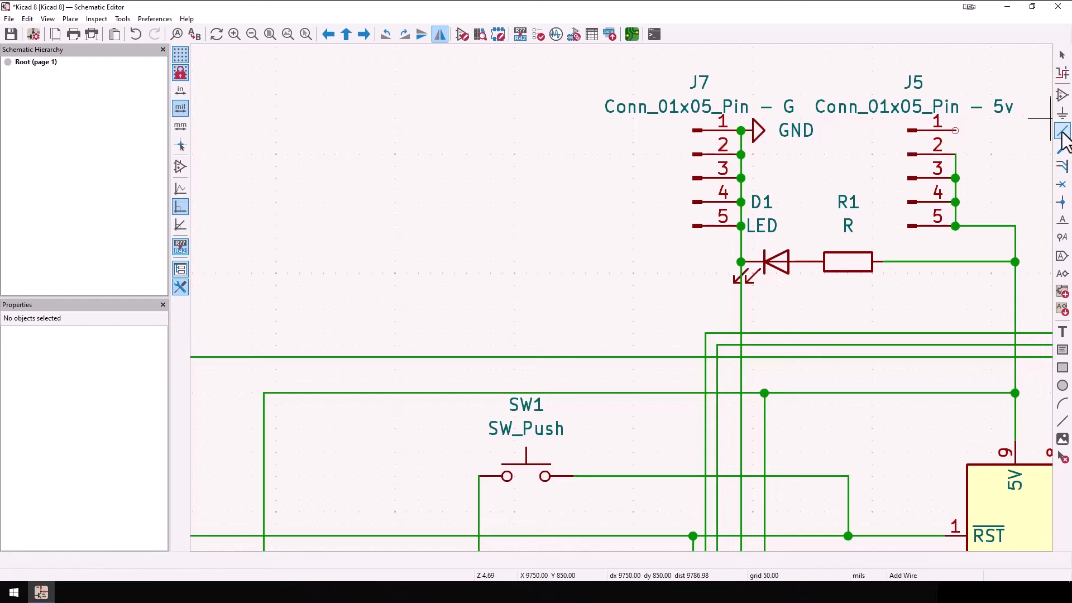
left_click(955, 130)
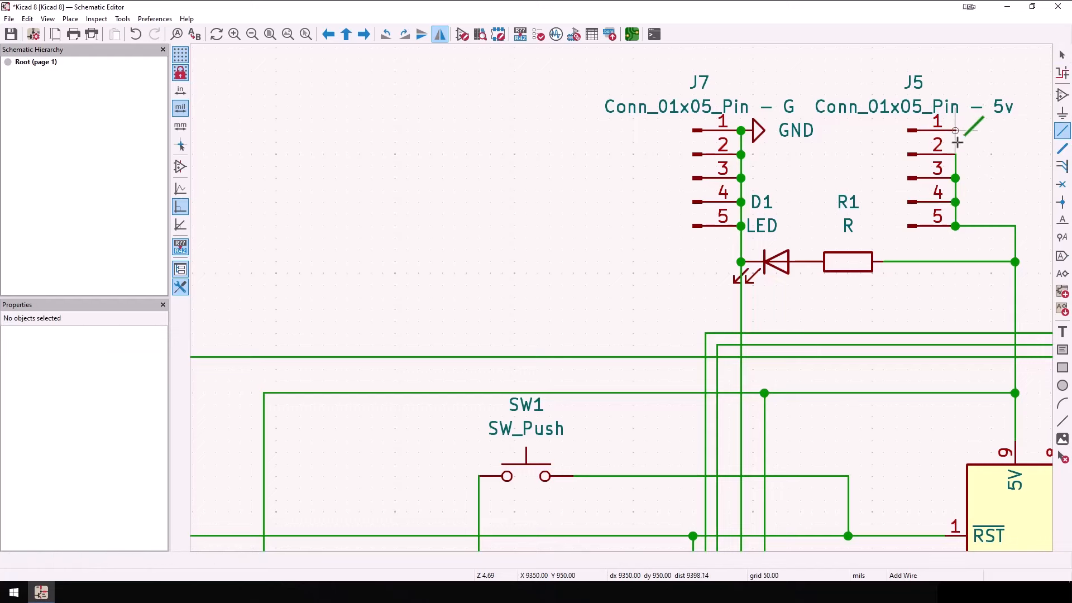
left_click(957, 155)
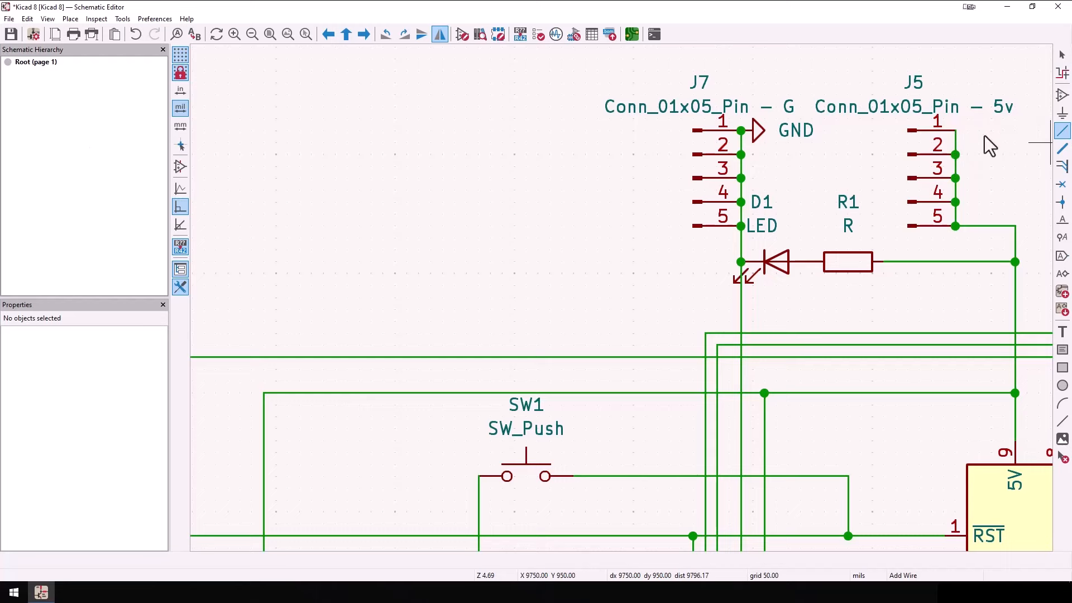
- Run the electrical rules check on the whole schematic with errors and warnings shown
scroll(510, 223, "down", 8)
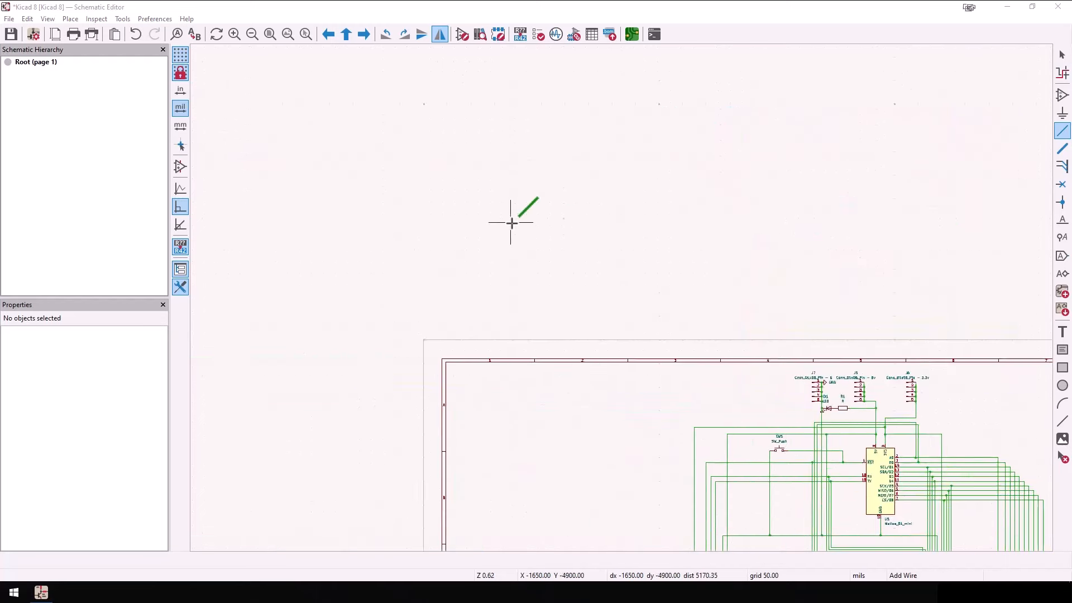
middle_click_drag(695, 443, 402, 203)
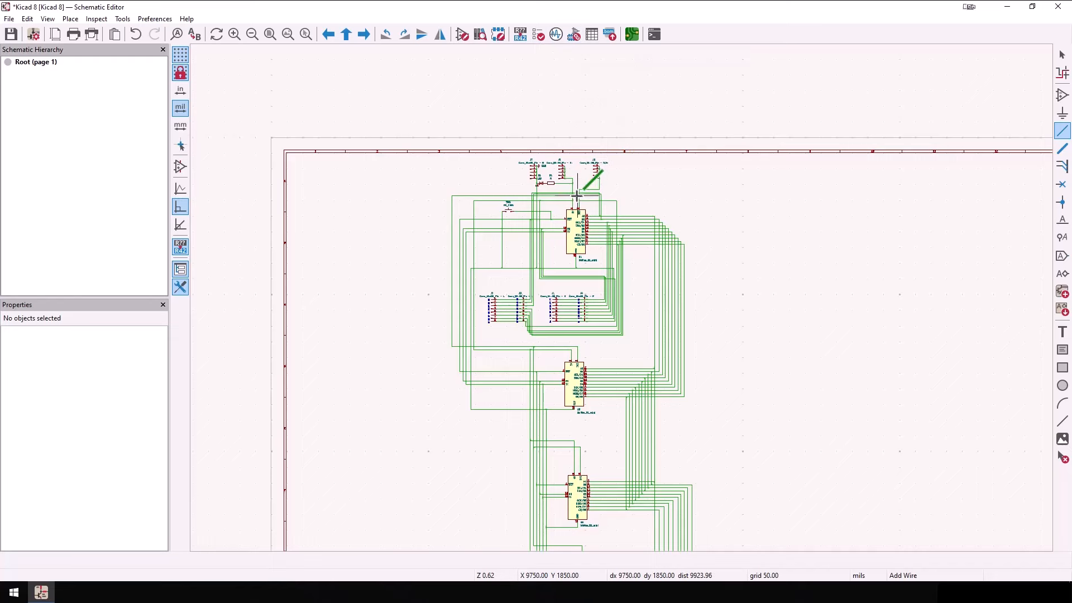
scroll(704, 203, "up", 2)
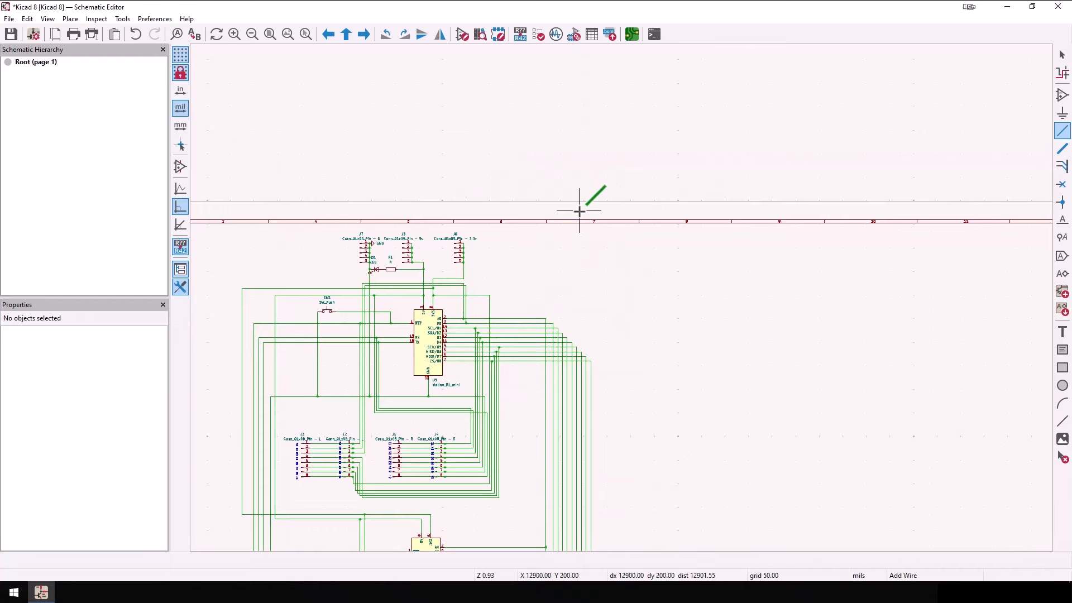
scroll(563, 287, "down", 2)
scroll(768, 318, "down", 2)
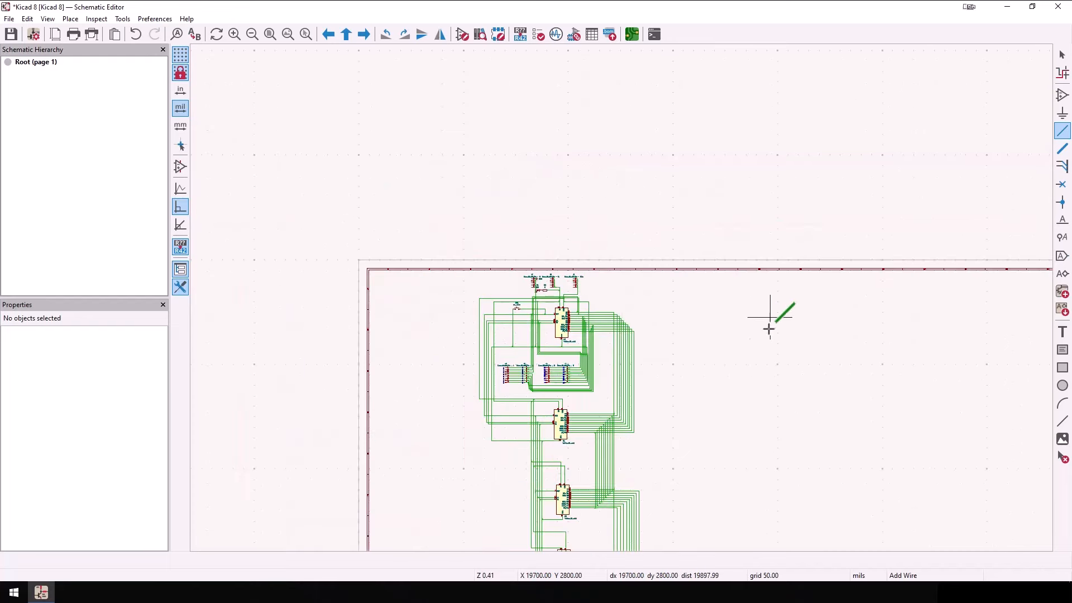
scroll(748, 276, "down", 3, "shift")
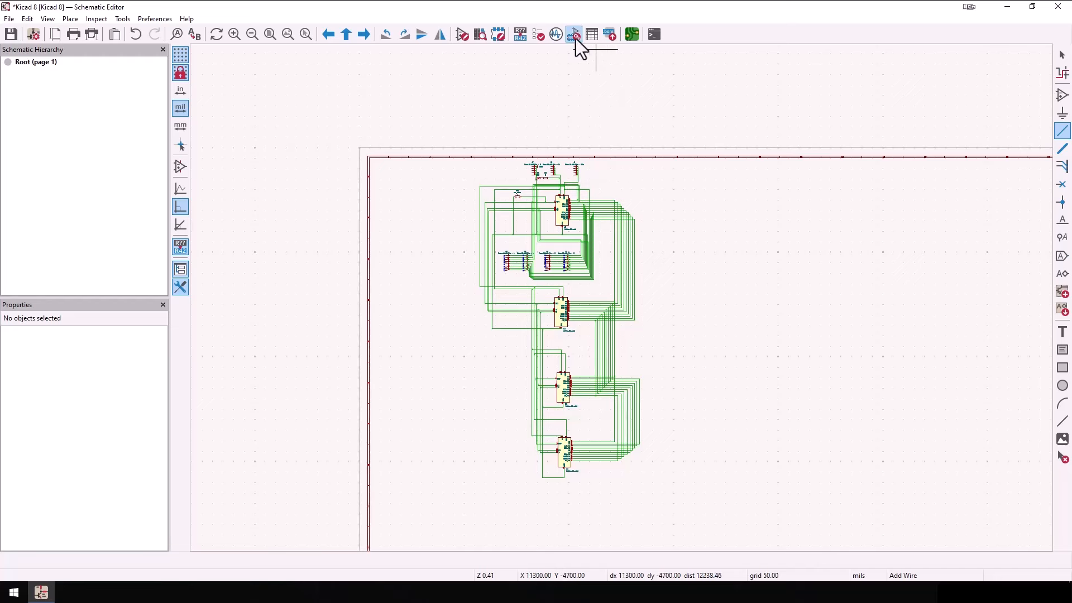
left_click(539, 36)
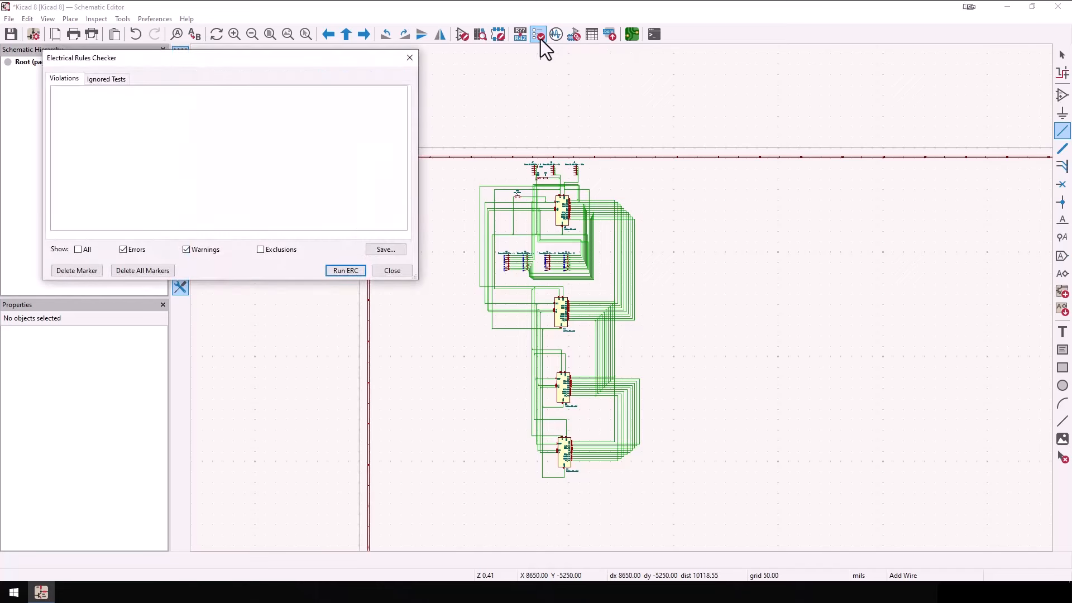
left_click(346, 271)
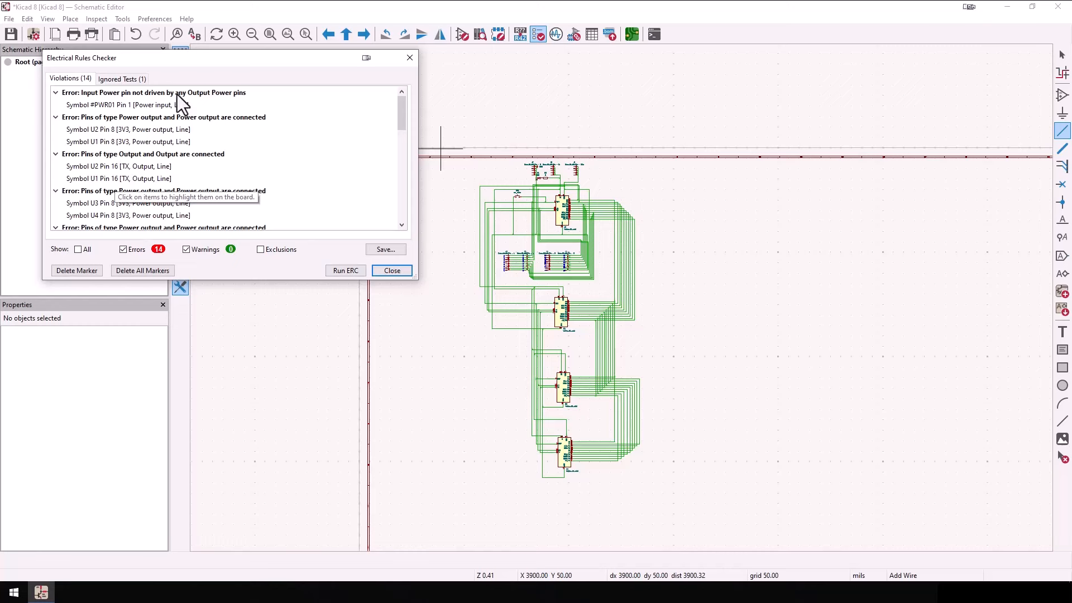
- Examine the full list of electrical rule violations and close the checker
scroll(185, 127, "down", 2)
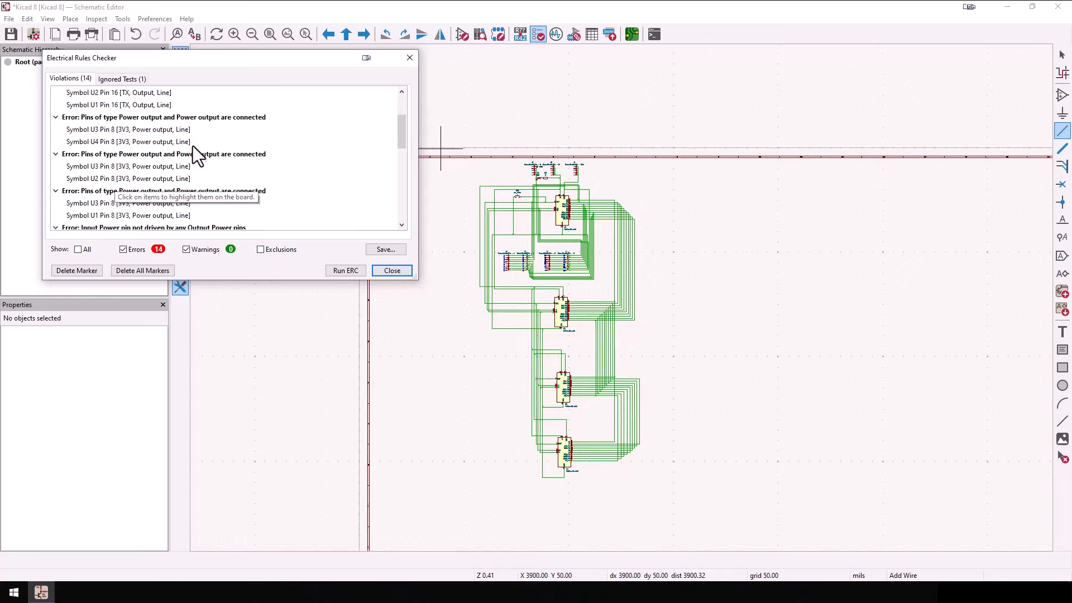
scroll(195, 152, "down", 1)
scroll(279, 192, "down", 3)
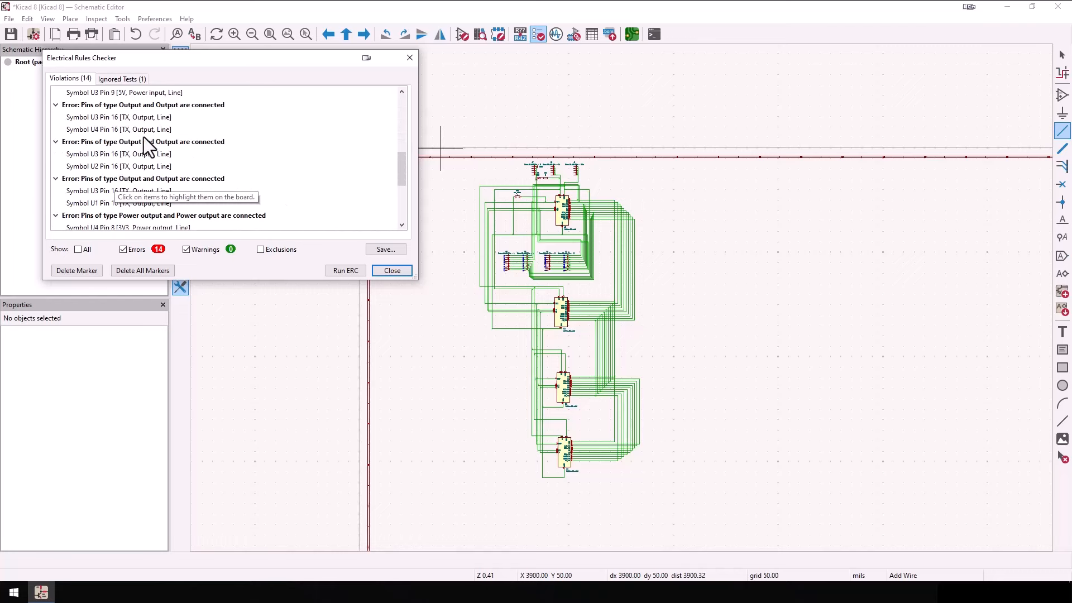
scroll(157, 176, "down", 1)
scroll(272, 211, "down", 2)
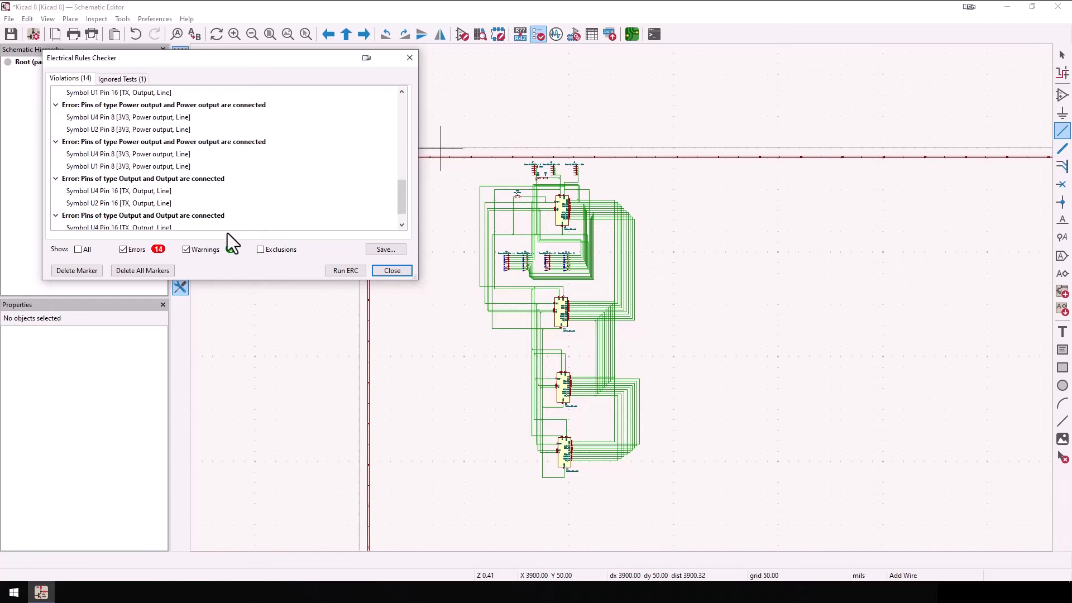
left_click_drag(403, 207, 398, 113)
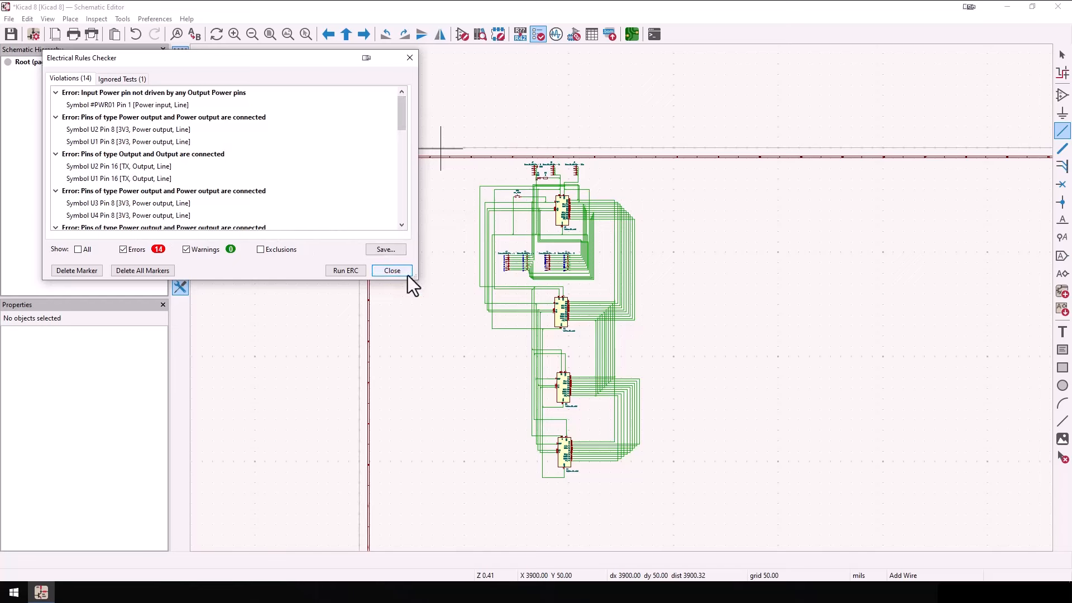
left_click(392, 271)
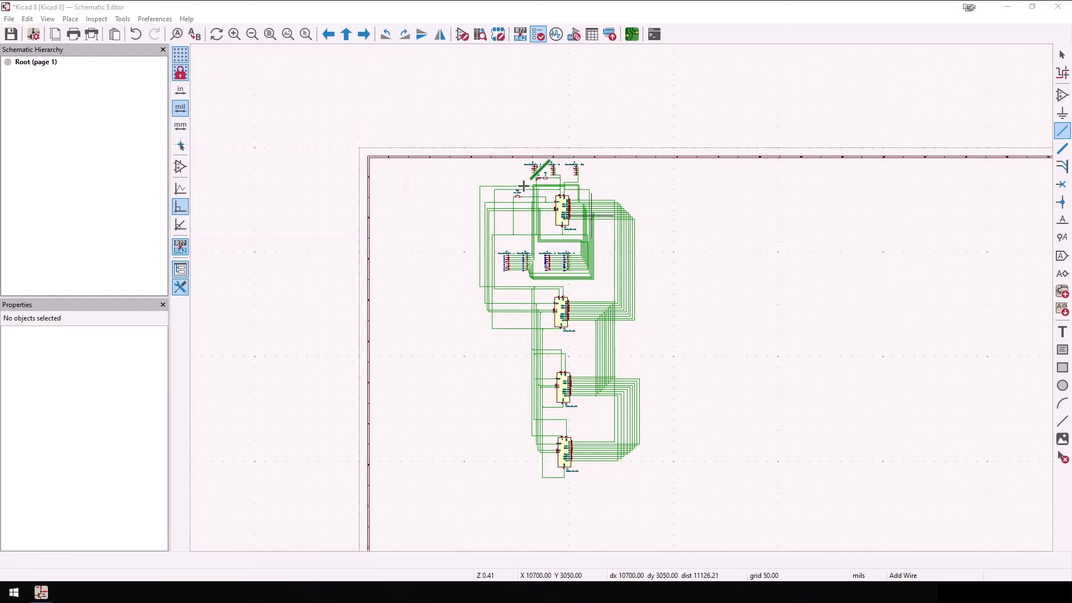
- Save the schematic, and annotate the entire schematic while keeping existing annotations and sorting symbols by X position
left_click(12, 35)
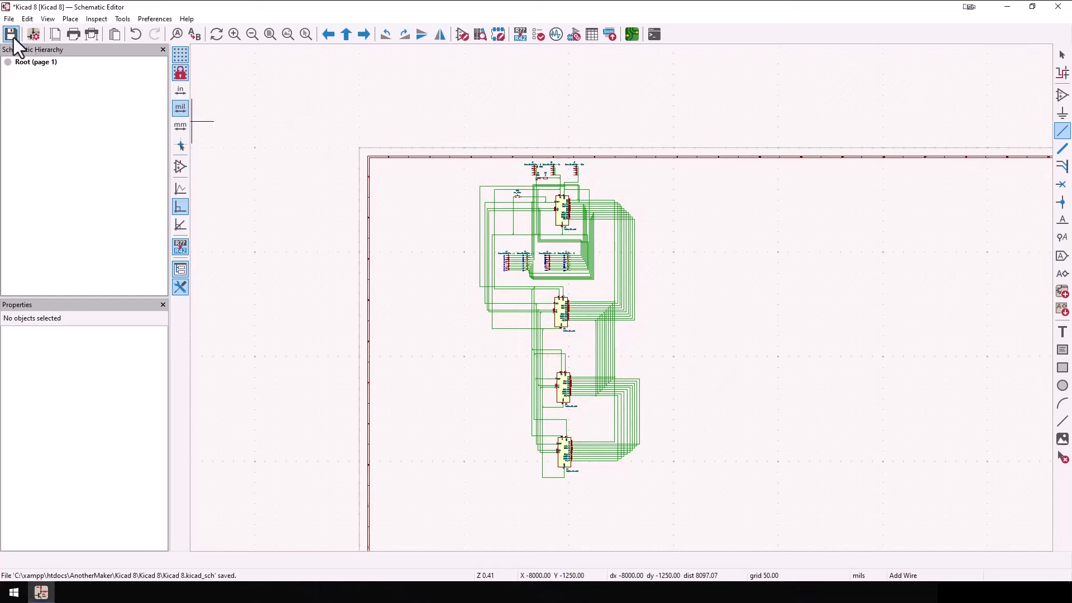
left_click(125, 19)
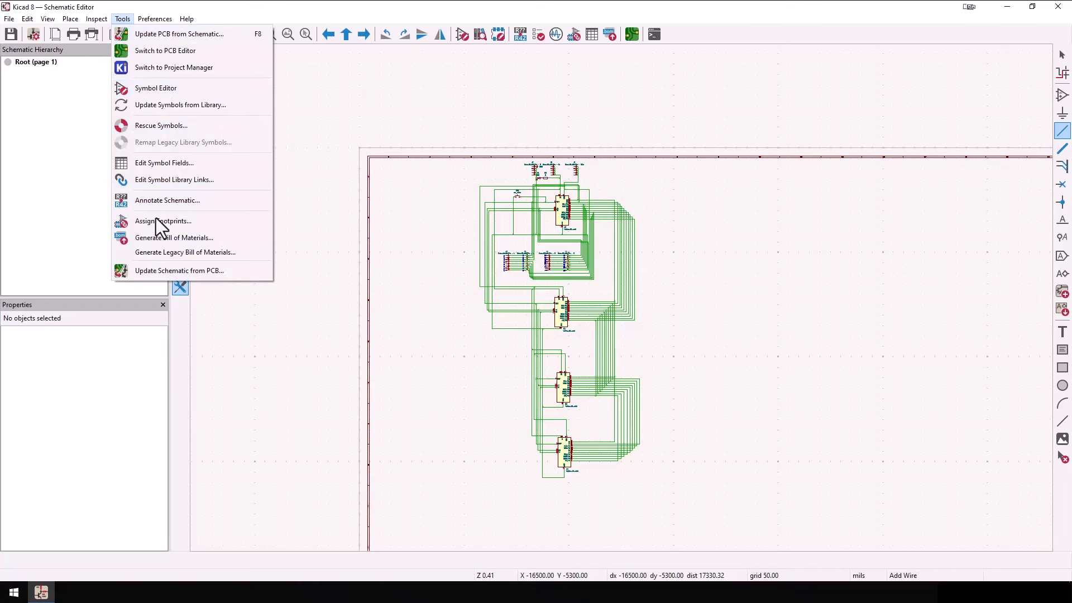
left_click(155, 201)
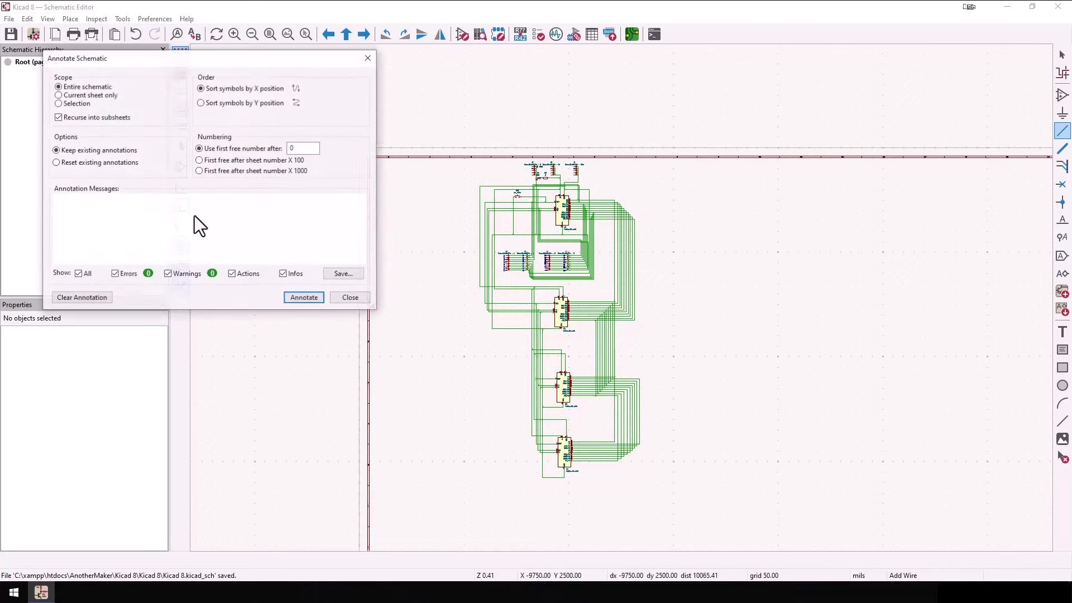
left_click(309, 299)
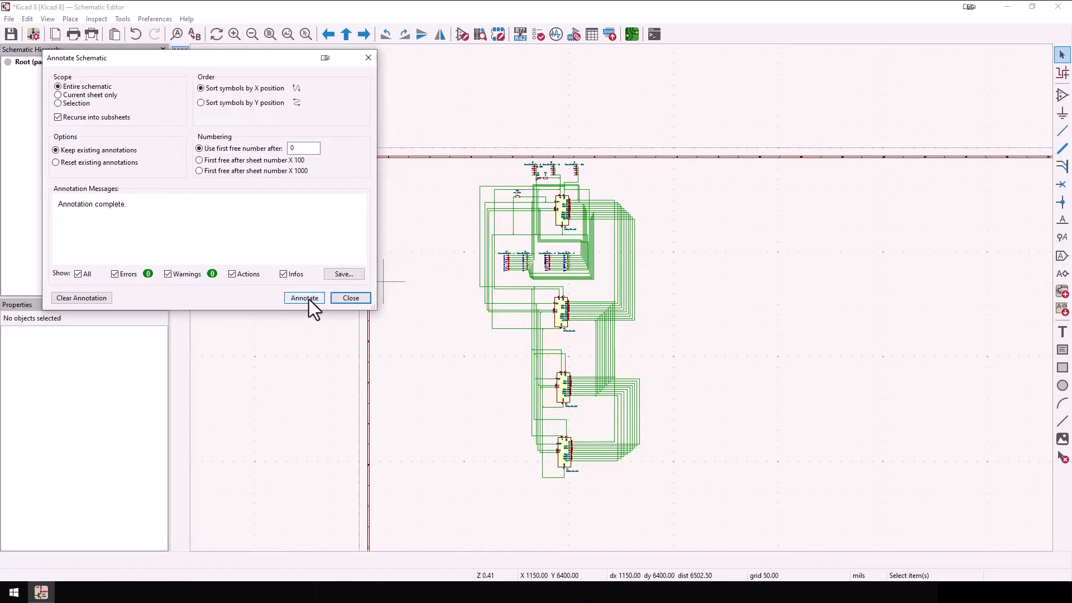
left_click(350, 299)
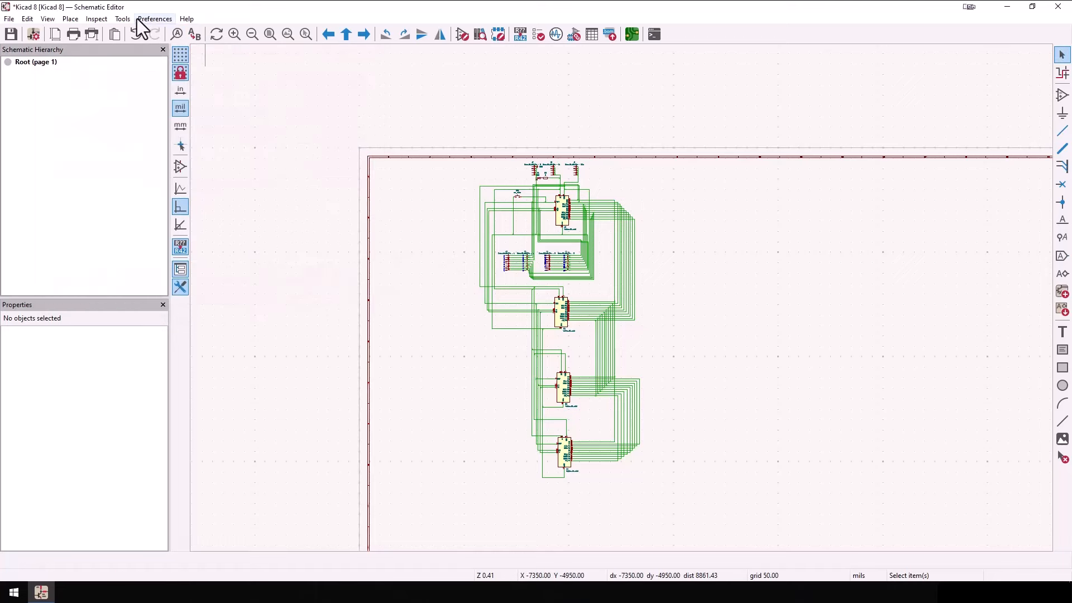
- Update the board from the schematic in the PCB Editor and place the imported footprints as a group in the upper middle of the sheet
left_click(122, 20)
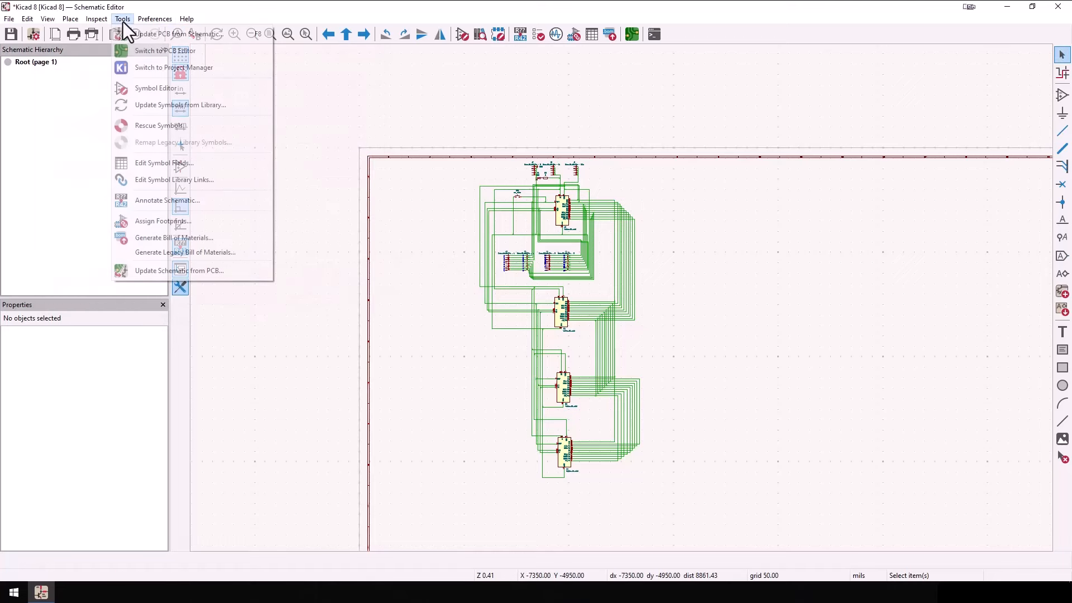
left_click(137, 50)
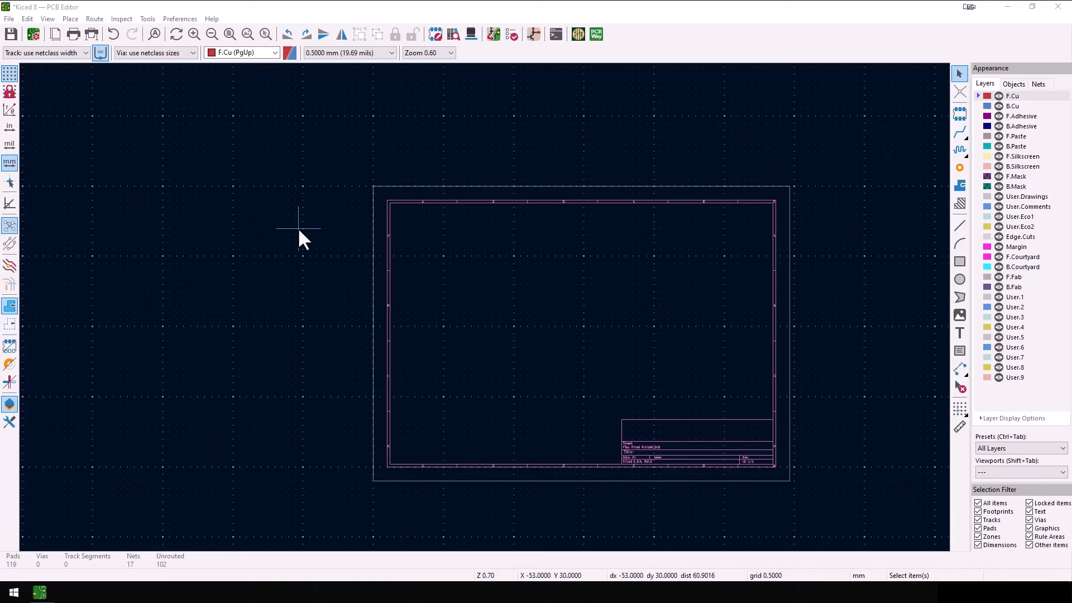
left_click(146, 18)
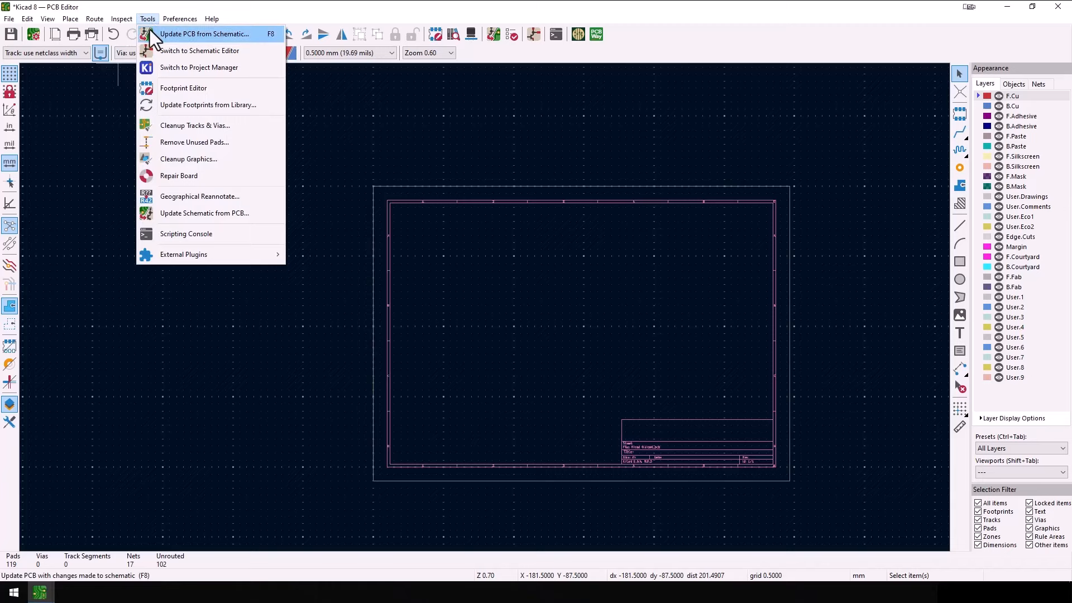
left_click(149, 31)
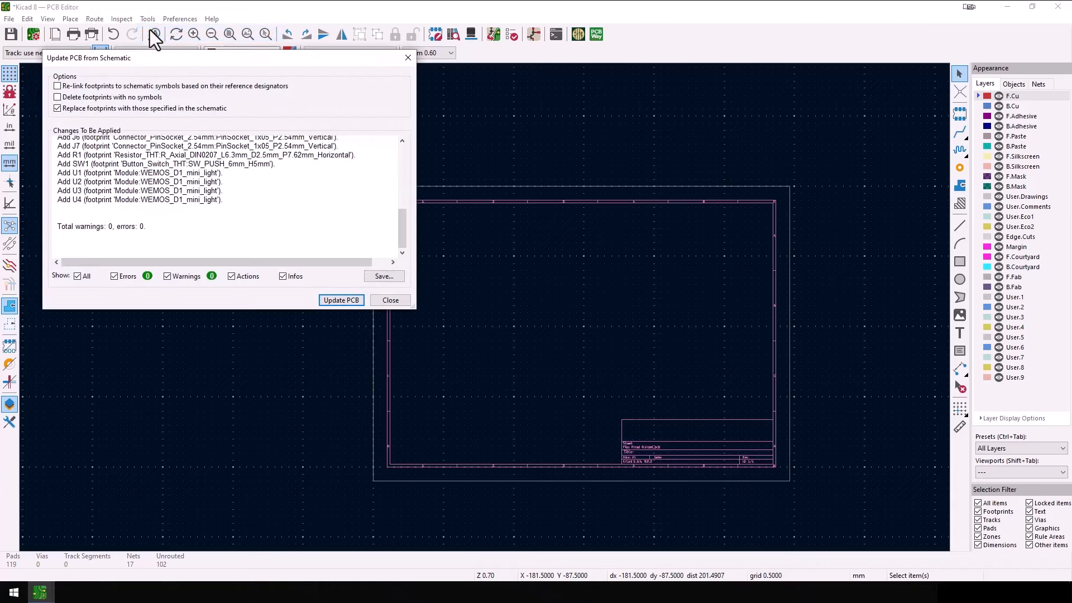
left_click(355, 304)
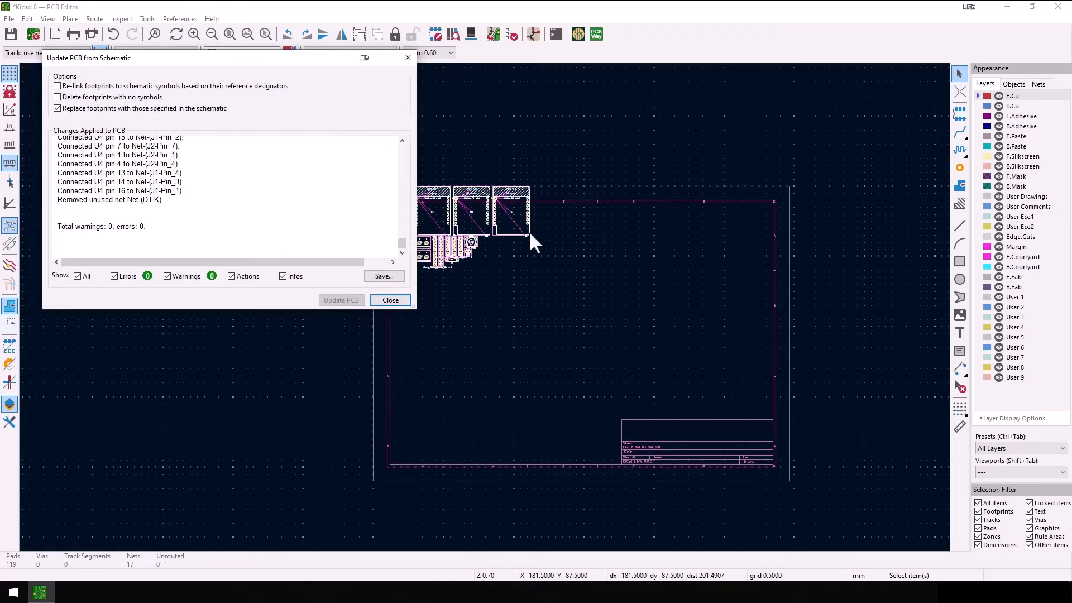
left_click(392, 301)
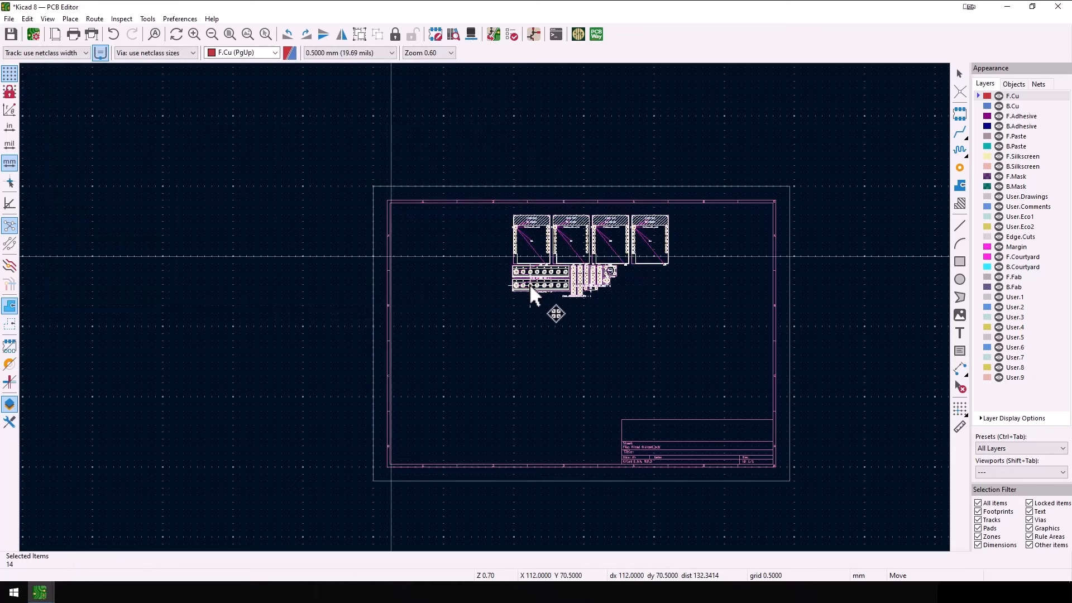
left_click(530, 285)
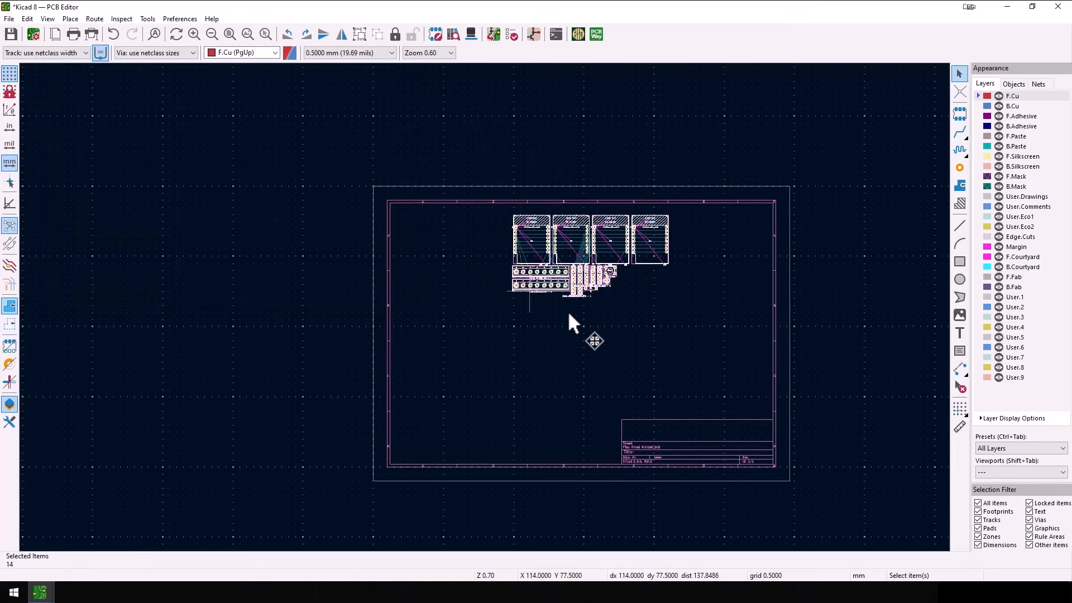
left_click(686, 322)
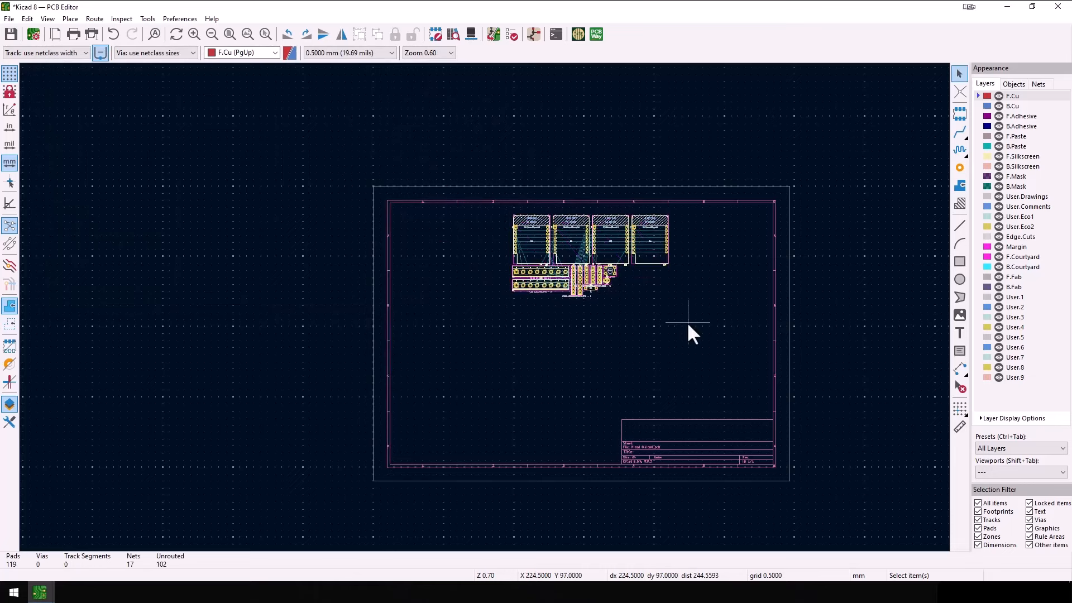
- Inspect the populated board from several angles in the 3D Viewer and close the viewer
left_click(45, 19)
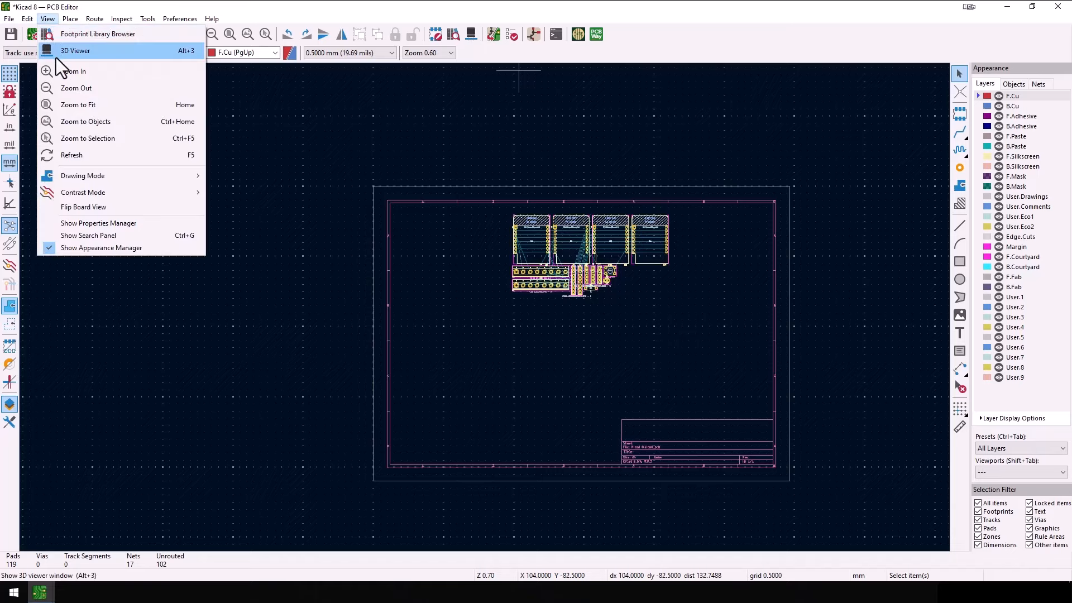
left_click(56, 51)
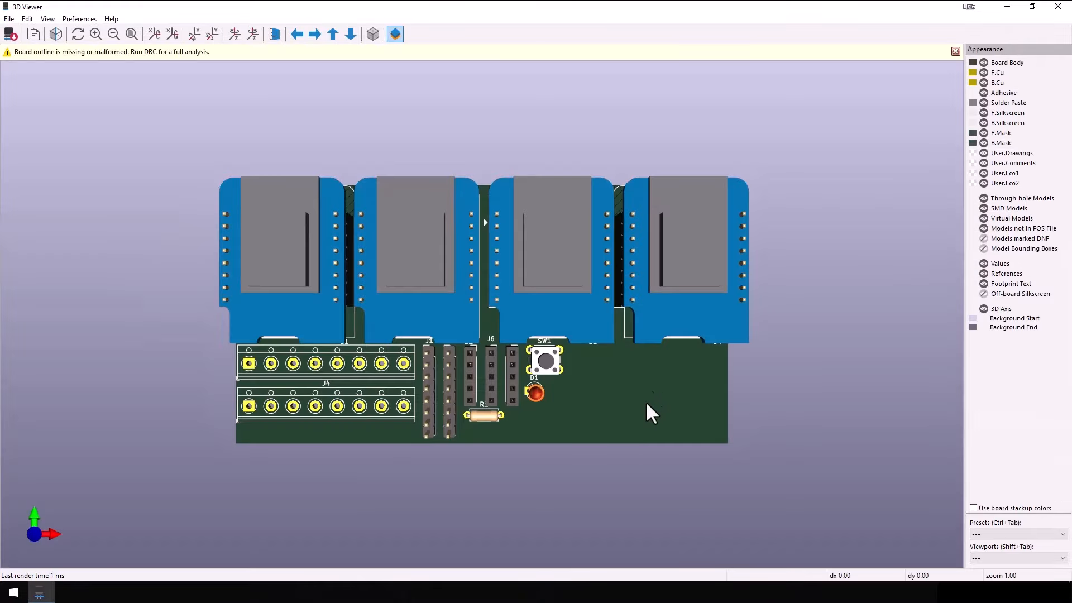
right_click(639, 393)
left_click_drag(587, 424, 671, 176)
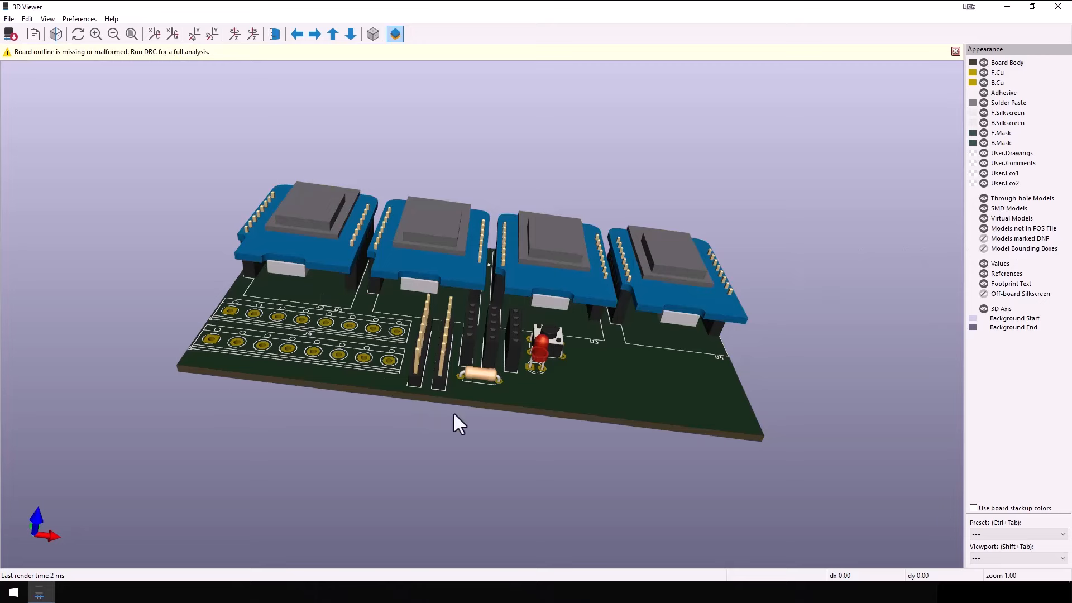
left_click_drag(592, 323, 485, 403)
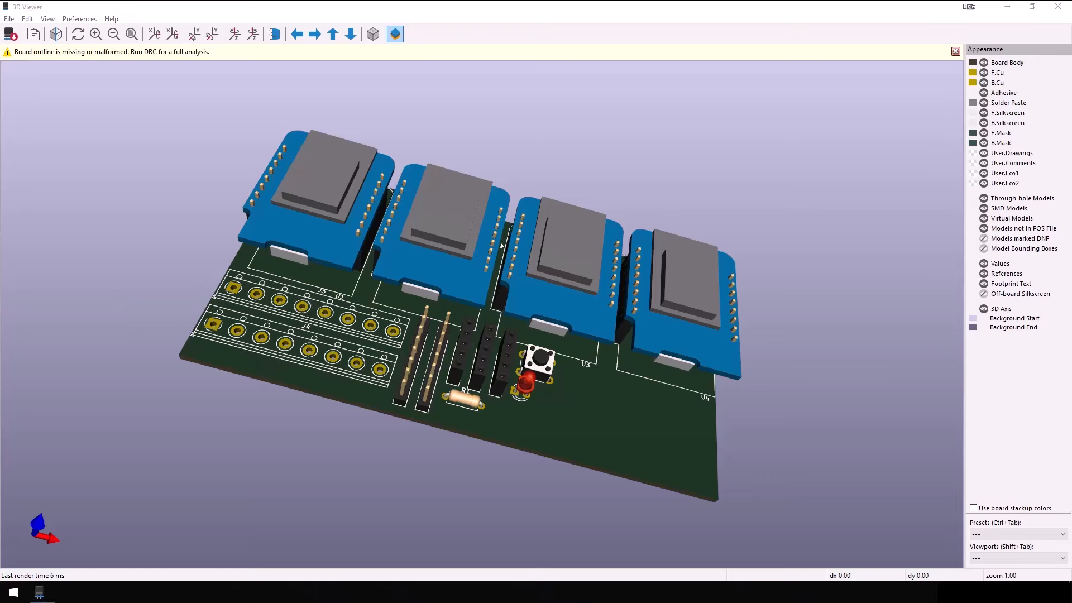
left_click(1059, 8)
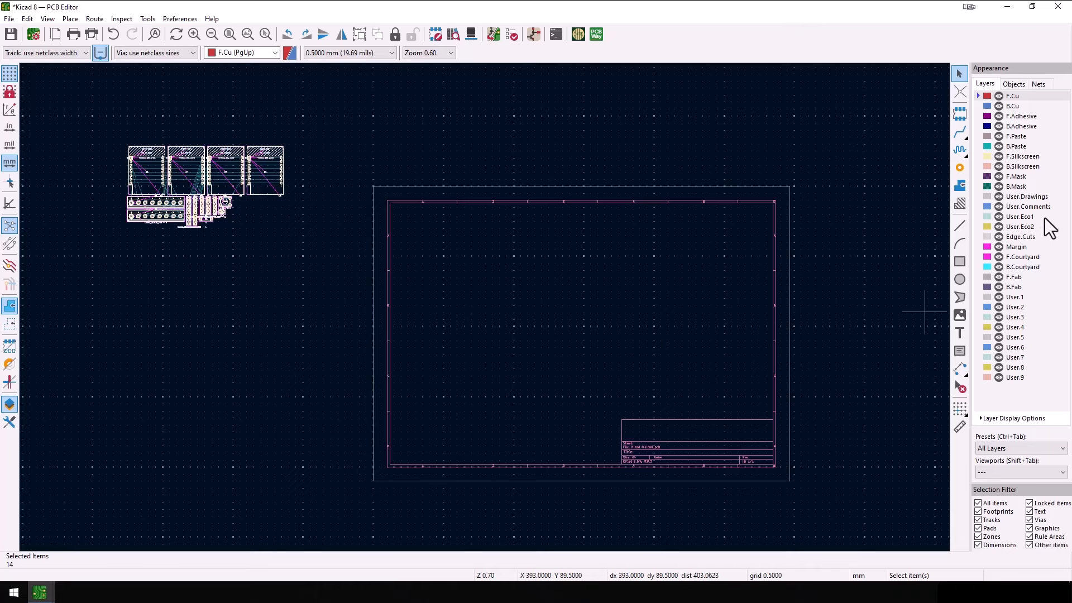
- Draw a rectangular board outline of about 99 by 98 mm on the Edge.Cuts layer in the upper middle of the sheet
left_click(1018, 239)
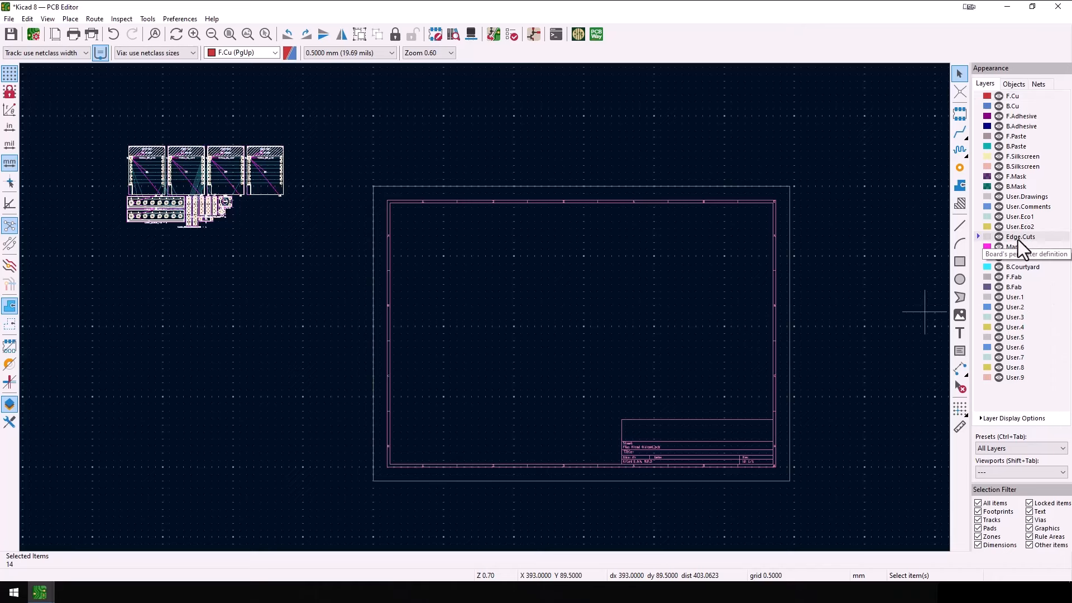
left_click(960, 261)
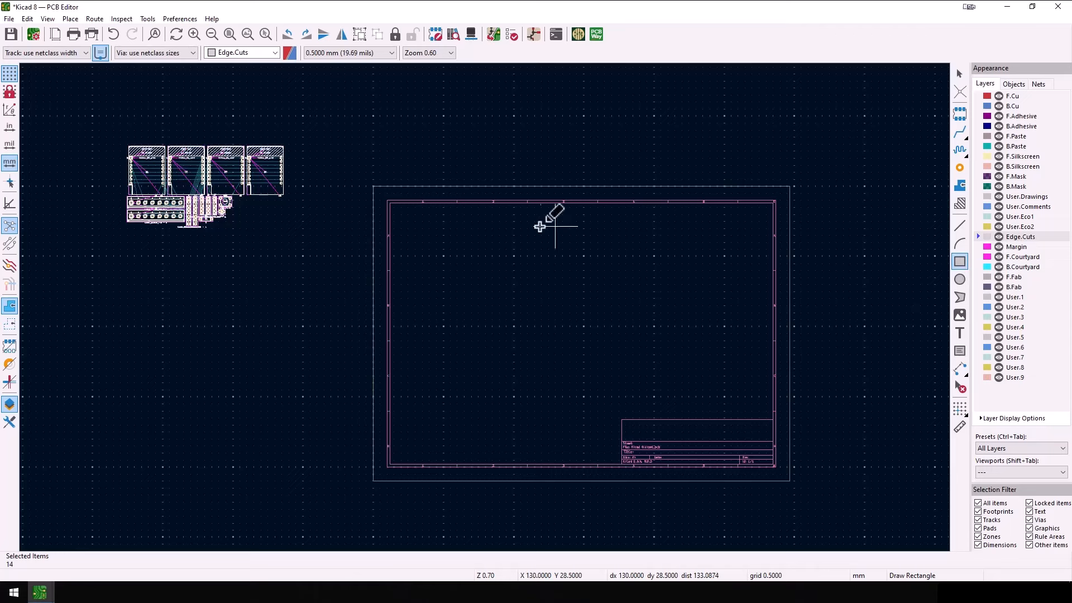
left_click(485, 222)
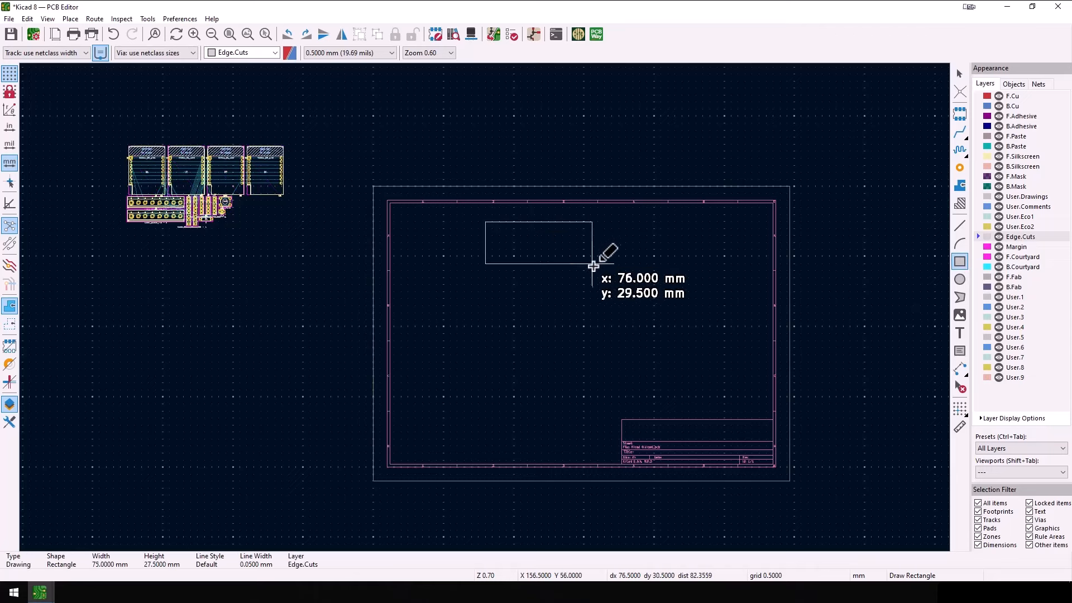
left_click(624, 360)
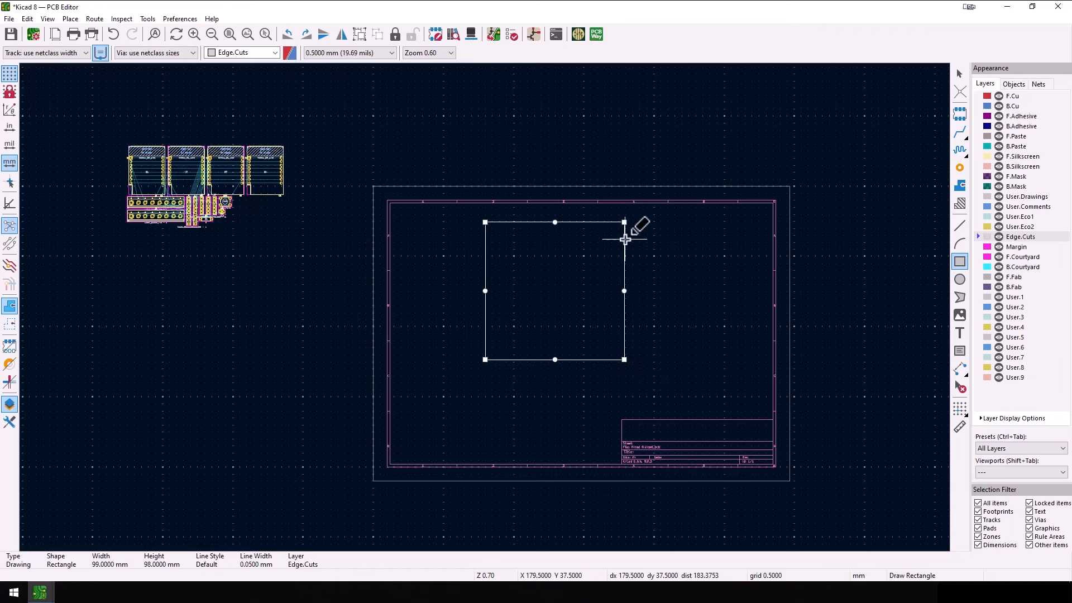
- Lock the rectangular board outline on Edge.Cuts and clear the selection
left_click(959, 73)
right_click(621, 246)
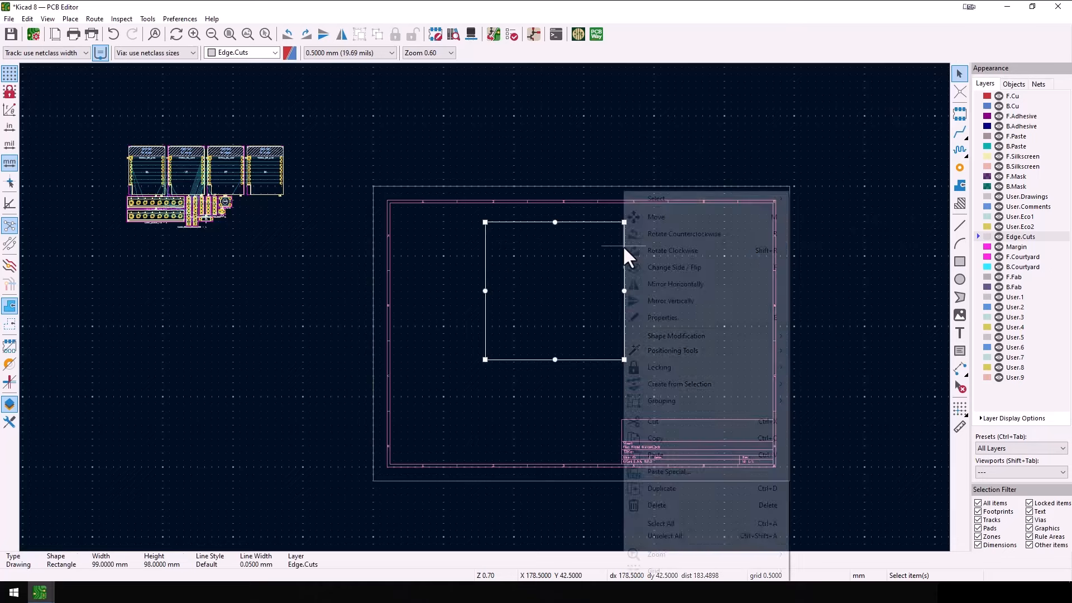
mouse_move(664, 371)
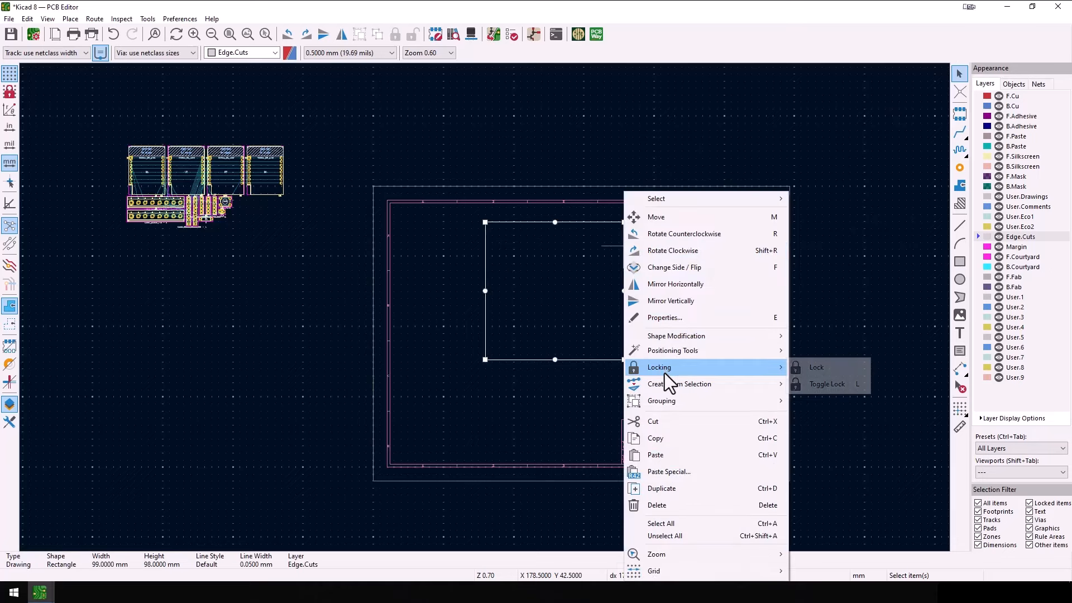
left_click(815, 366)
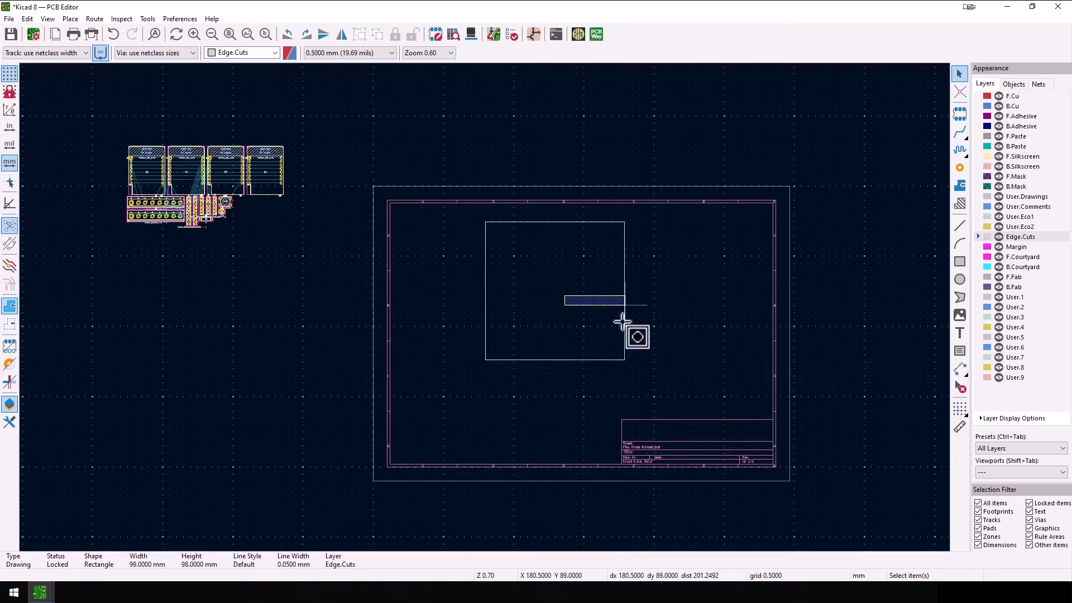
left_click(642, 352)
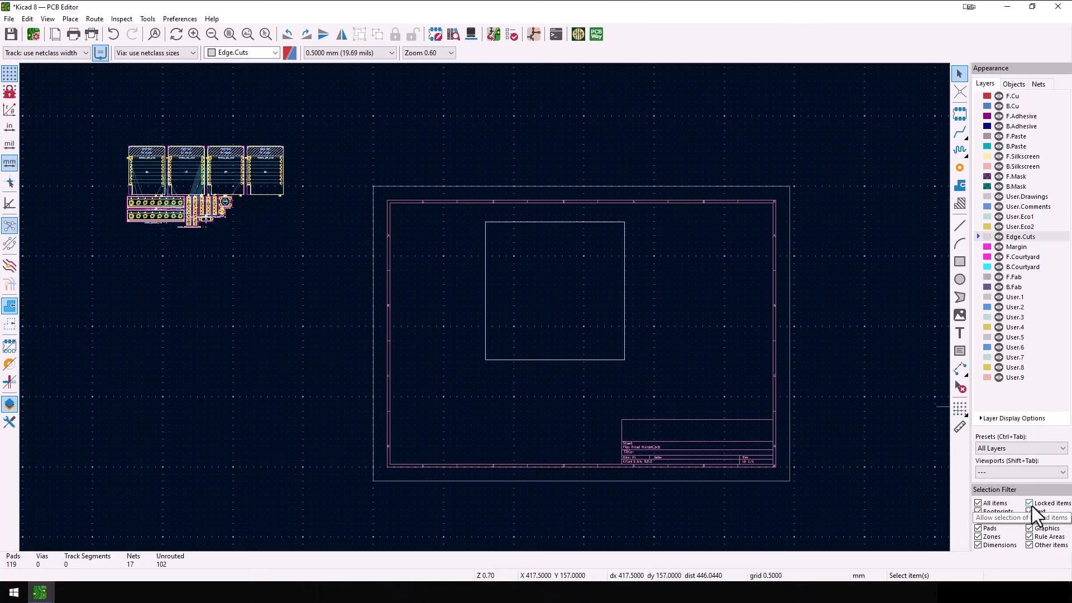
- Look up the unlock option for the locked board outline without applying it, and save the board
right_click(624, 305)
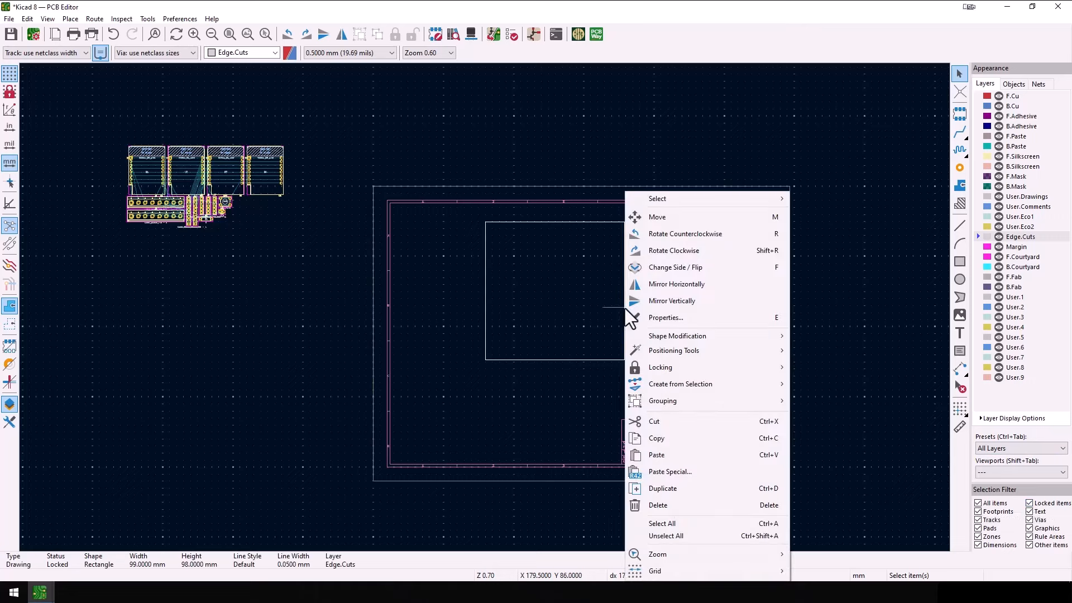
mouse_move(661, 366)
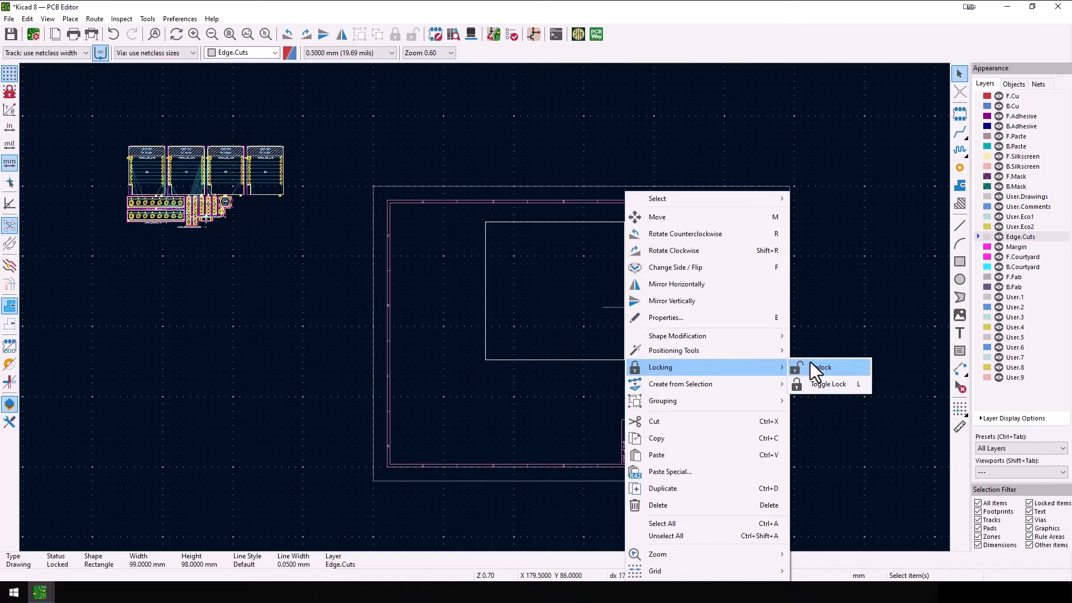
key("ctrl+s")
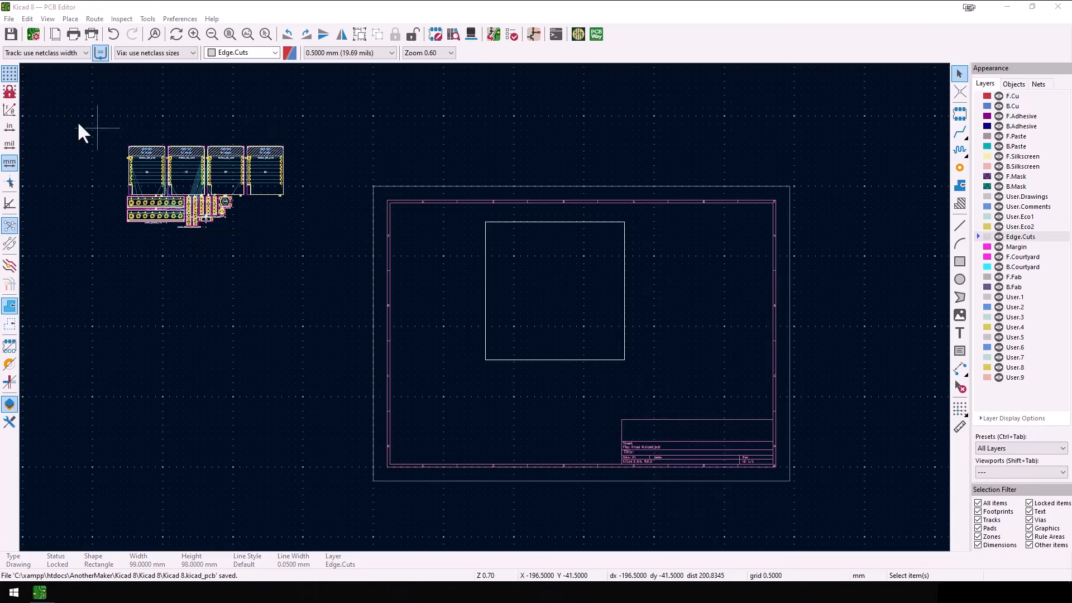
- Select the WEMOS D1 mini footprint U4, move it above the sheet and rotate it by 180 degrees
left_click(960, 73)
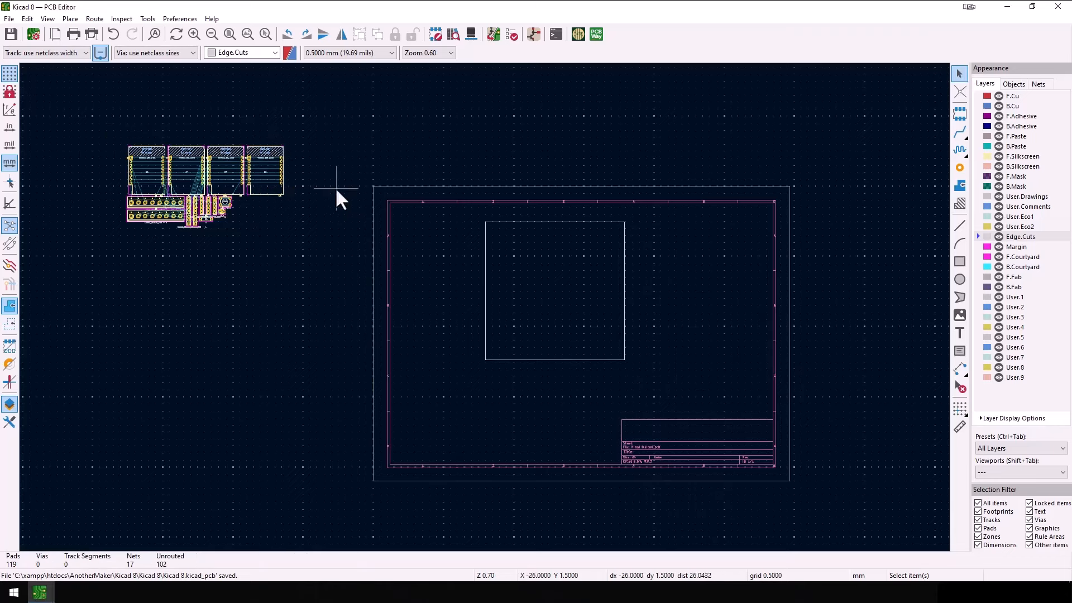
left_click(263, 170)
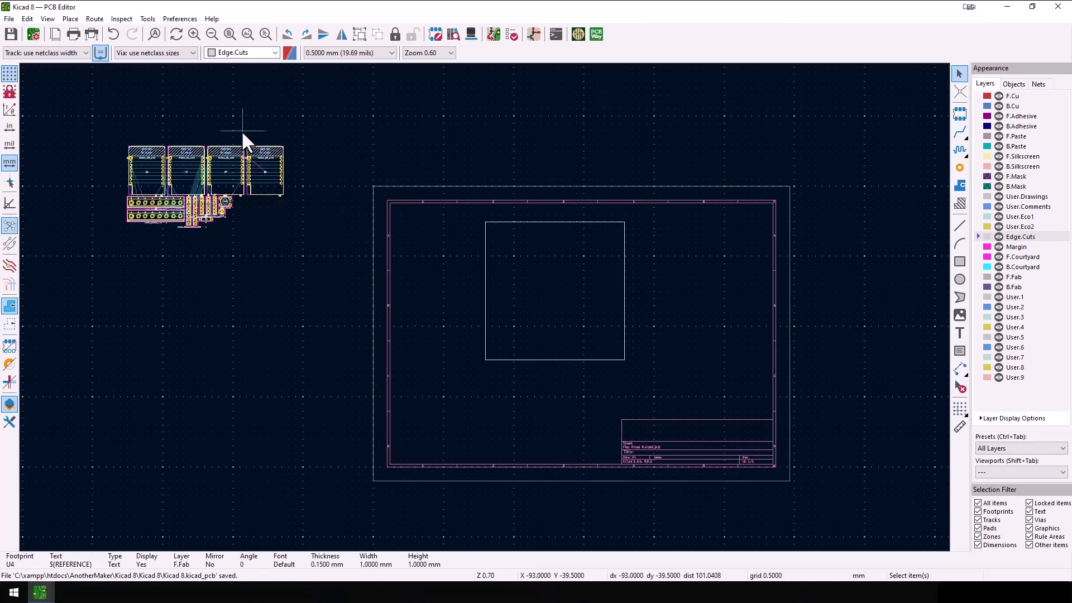
left_click_drag(251, 140, 305, 214)
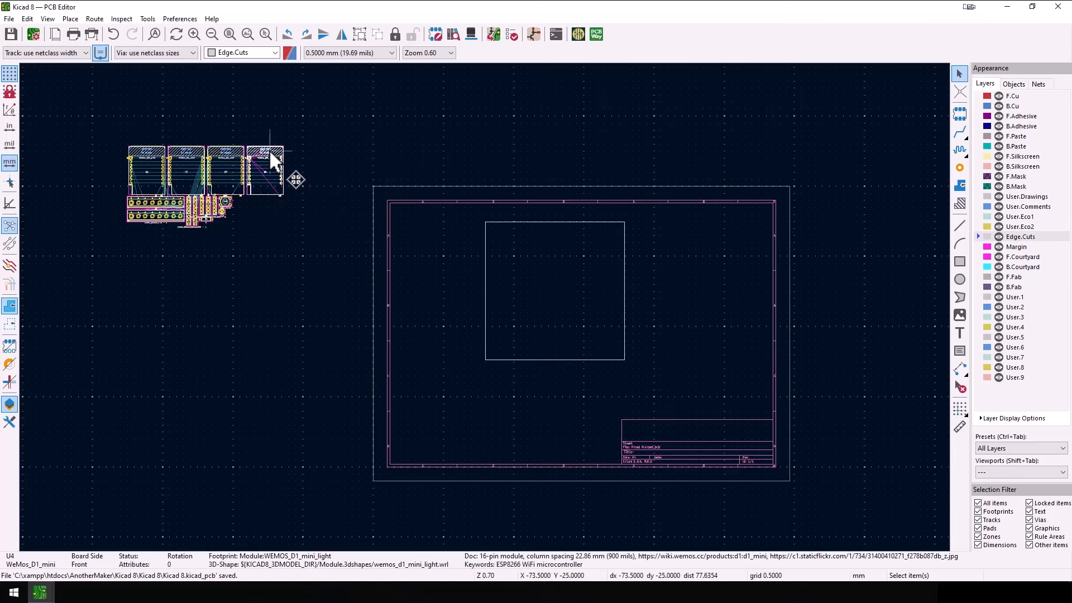
left_click_drag(274, 156, 594, 158)
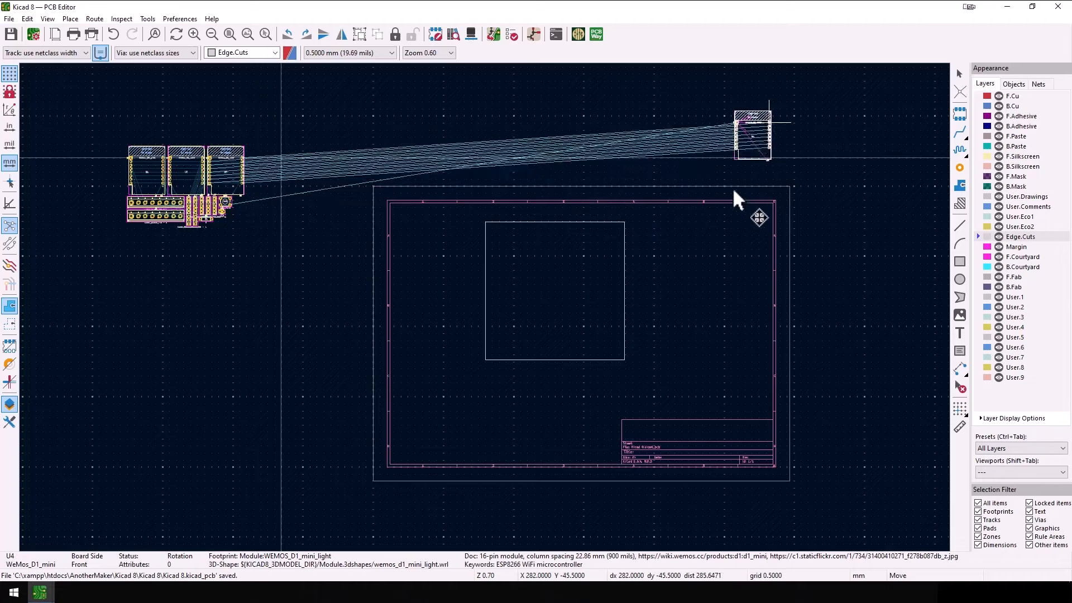
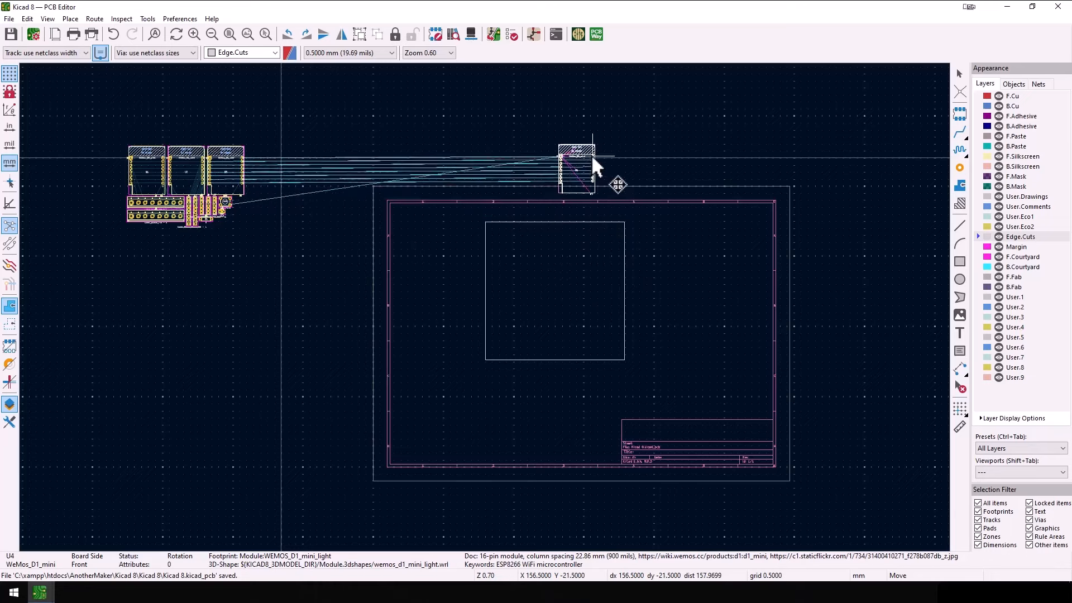
left_click(593, 159)
key("r")
key("r")
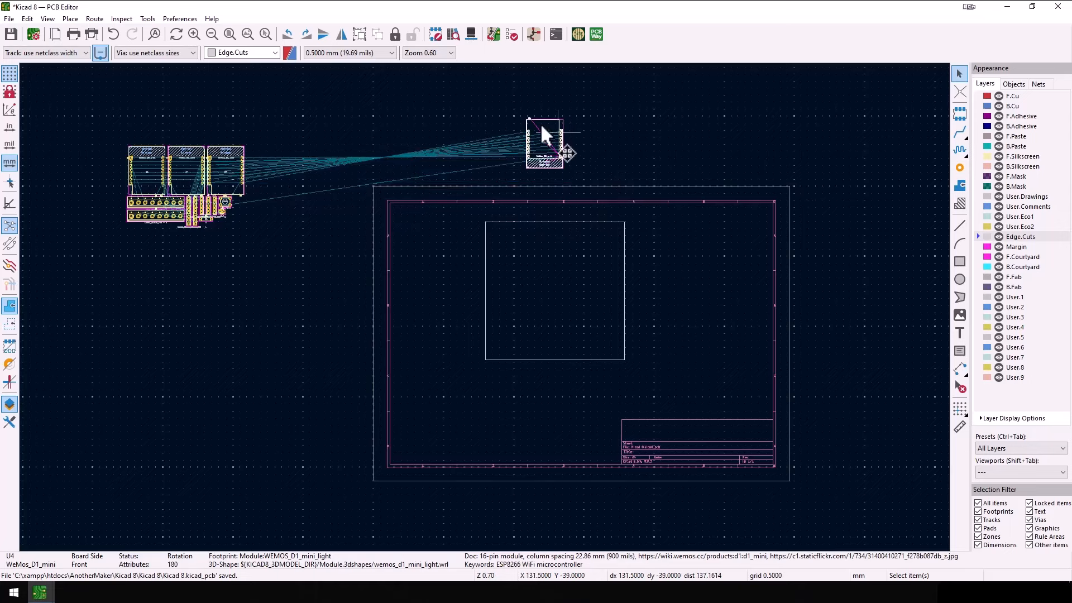
- Move footprint U4 again and rotate it by another 180 degrees before placing it above the board outline
key("m")
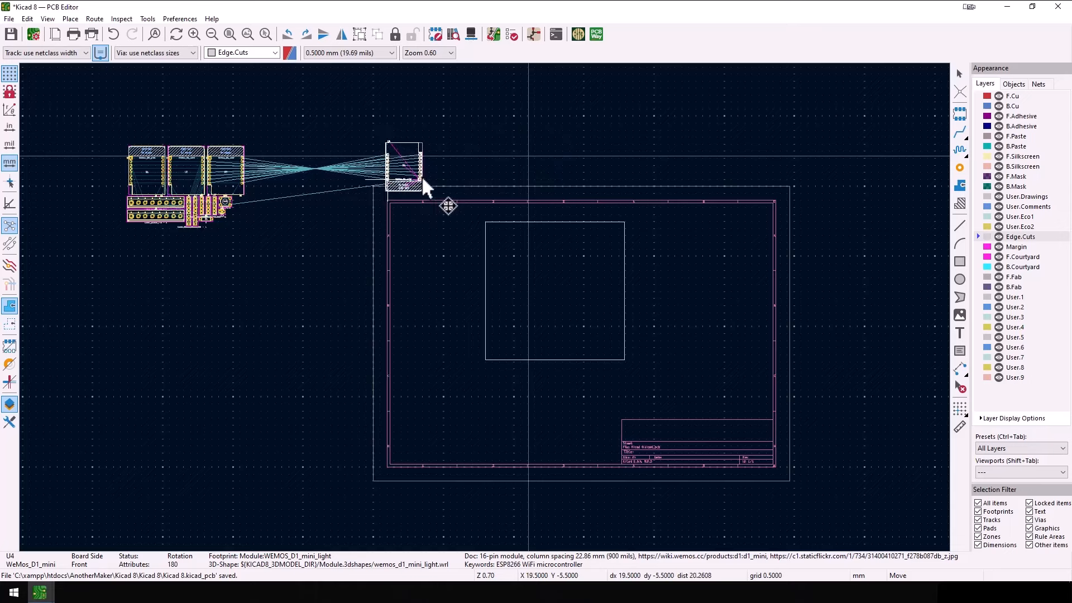
key("r")
key("r")
left_click(588, 179)
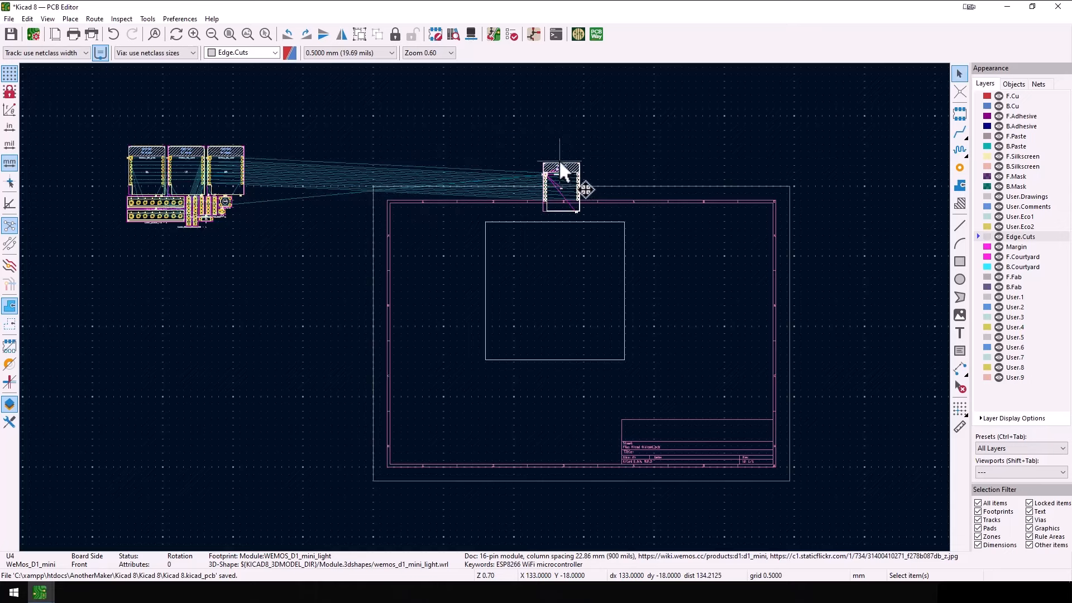
- Move the WEMOS D1 mini footprint U4 into the right half of the board outline
key("m")
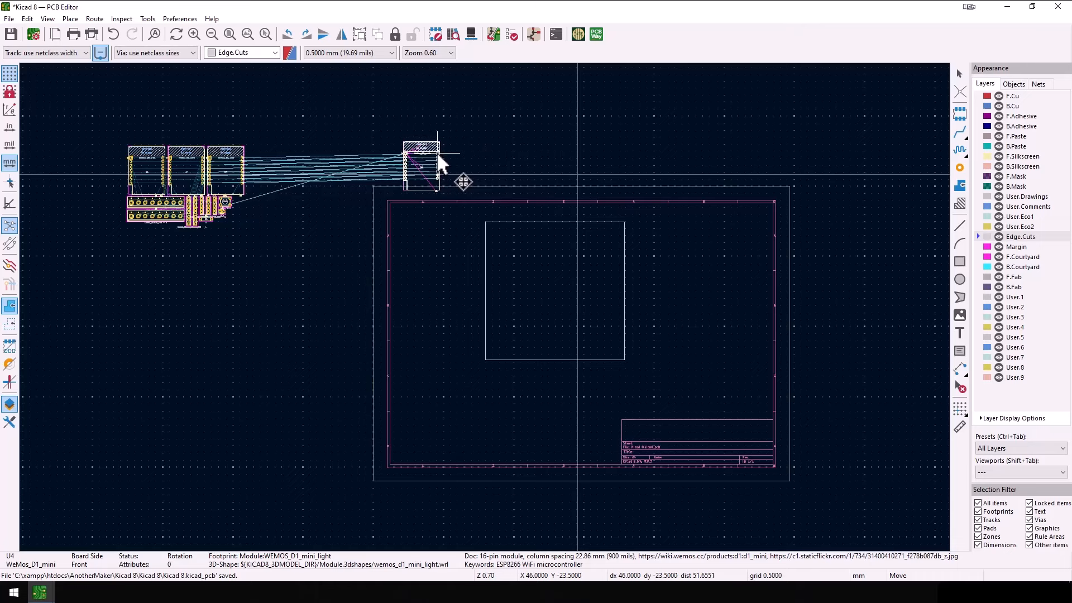
left_click(438, 156)
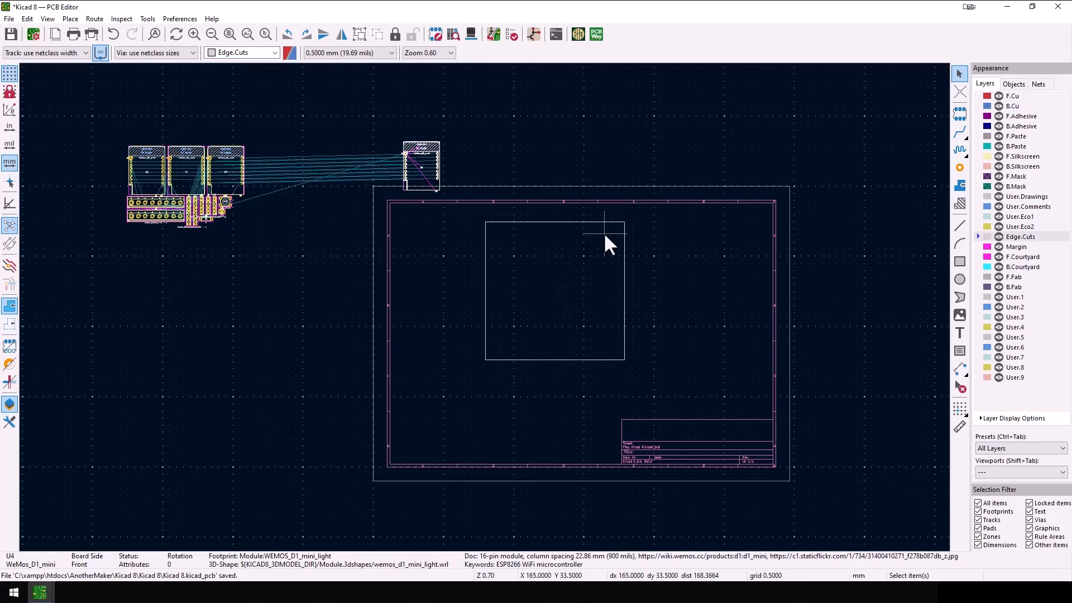
key("m")
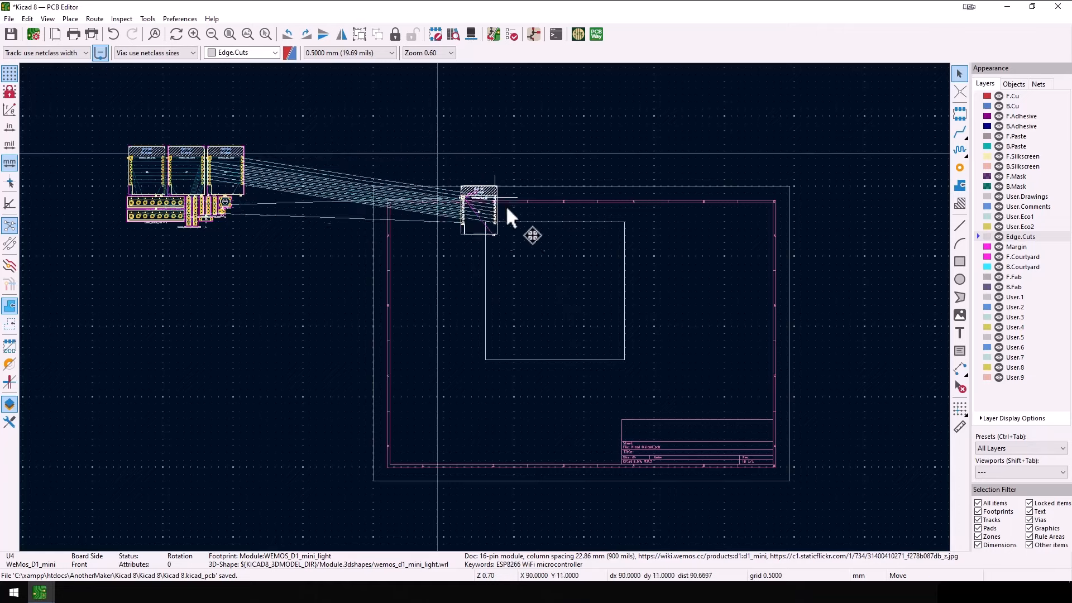
left_click(604, 269)
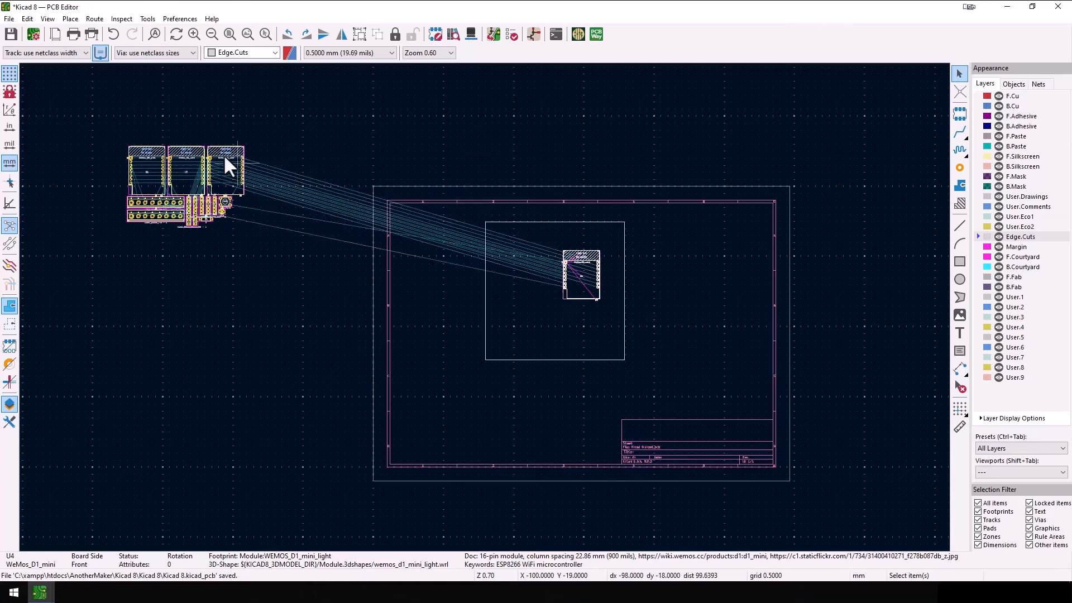
- Select only the WEMOS D1 mini footprint U3 and place it in the left half of the board outline beside U4
left_click_drag(222, 154, 454, 231)
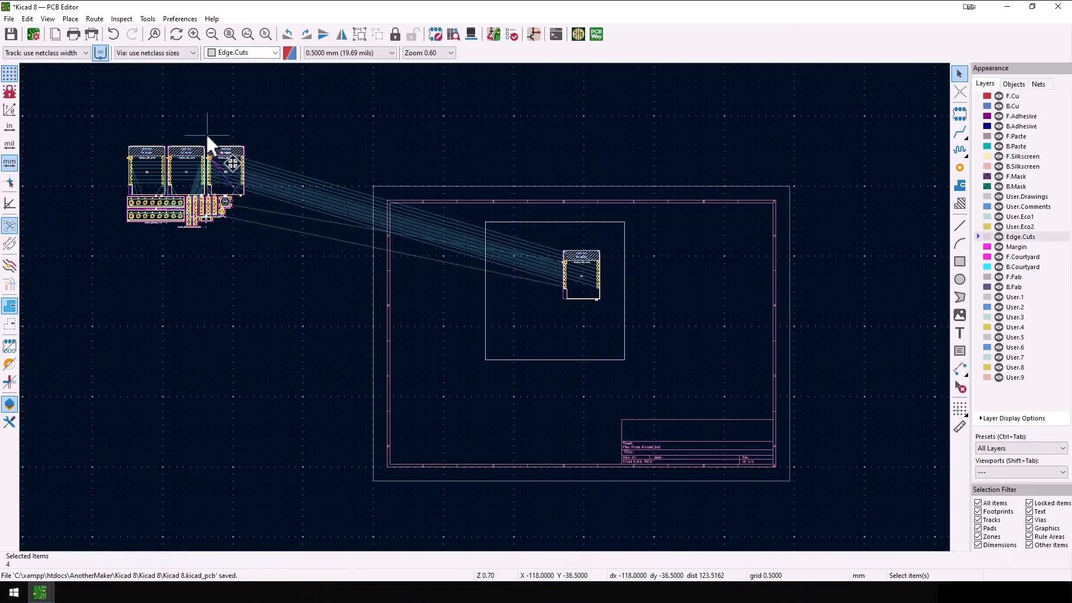
left_click_drag(204, 134, 297, 221)
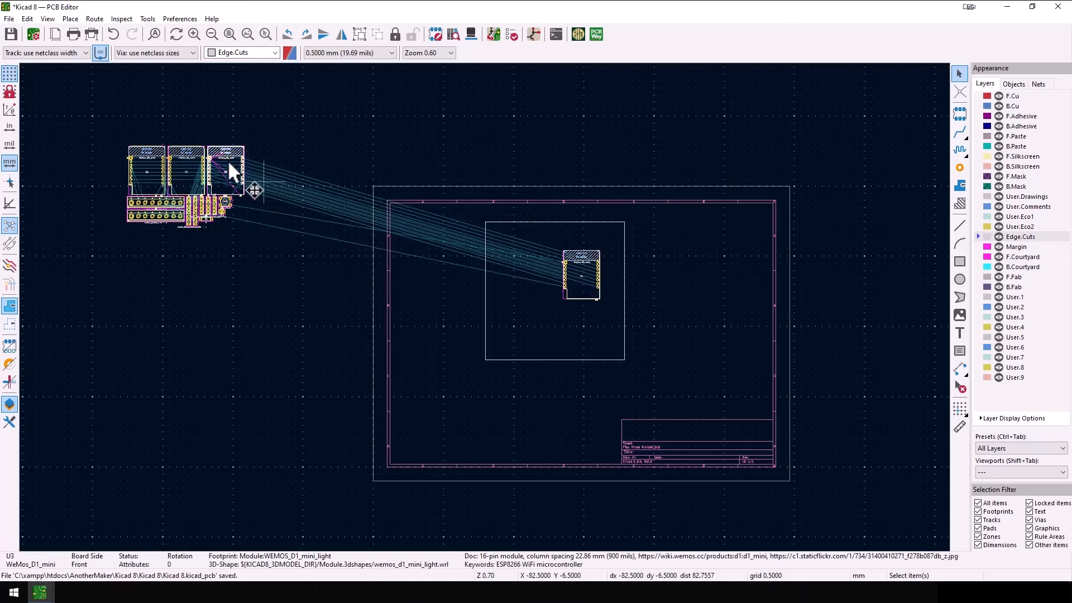
key("m")
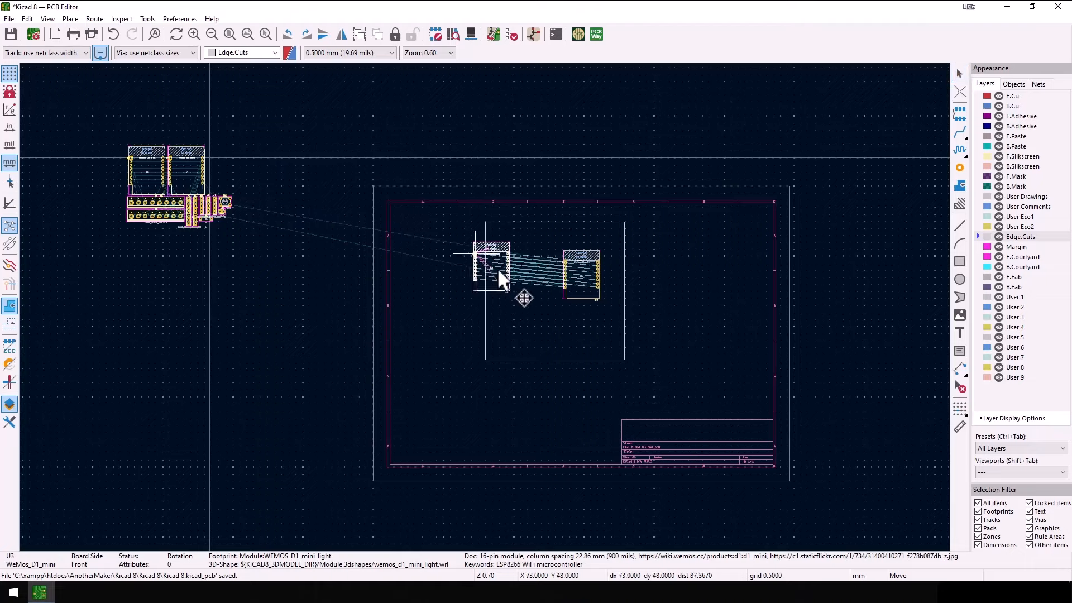
left_click(504, 259)
scroll(597, 257, "up", 5)
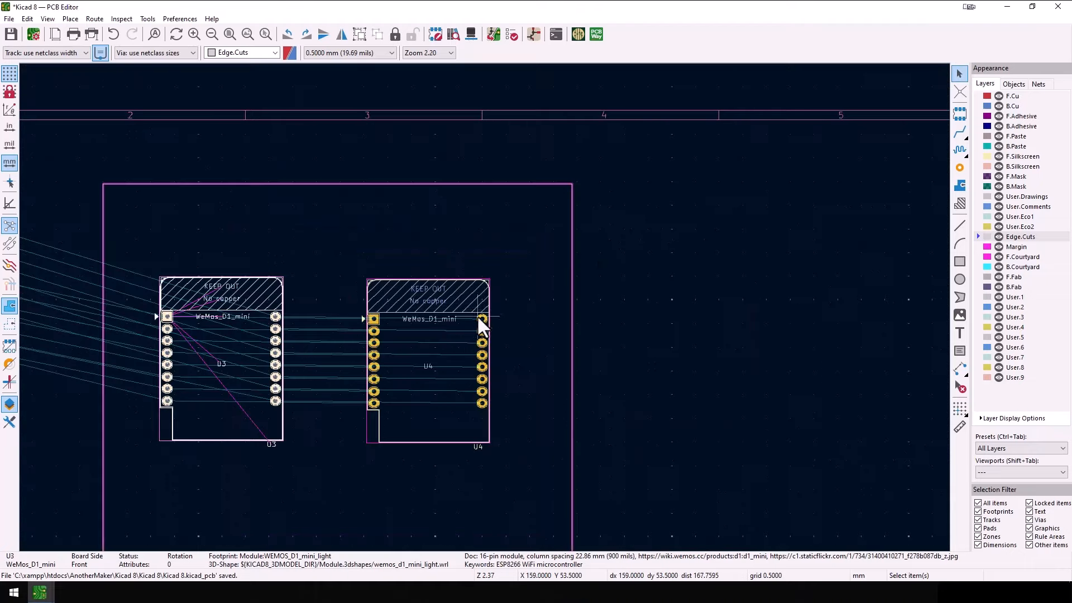
- Move the WEMOS D1 mini footprints U2 and U1 into the board outline, placing U2 below U4 and U1 below U3
scroll(477, 317, "down", 7)
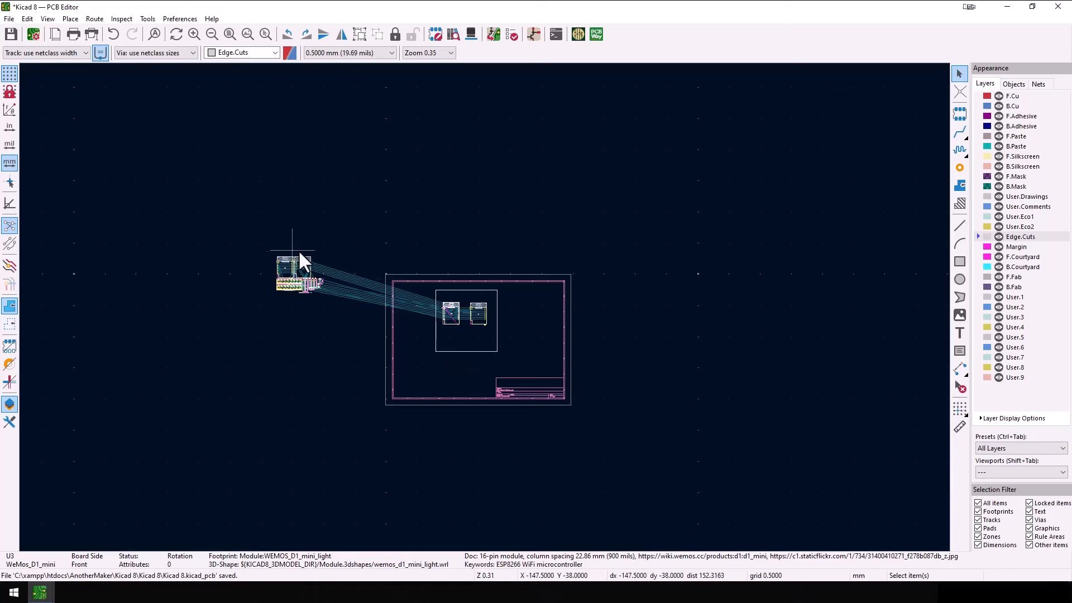
scroll(484, 307, "up", 5)
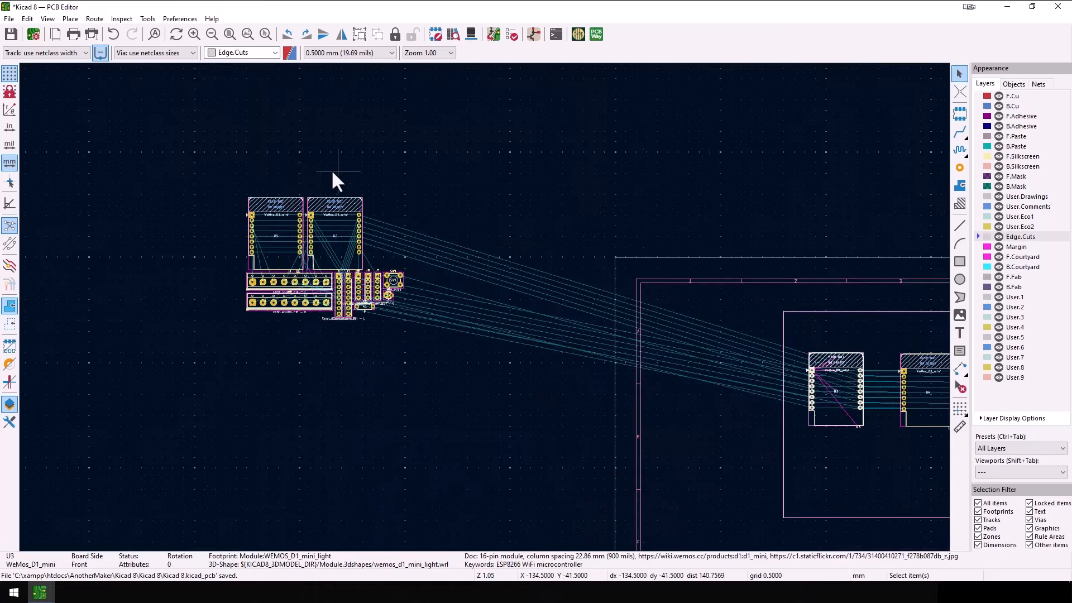
left_click_drag(305, 180, 384, 266)
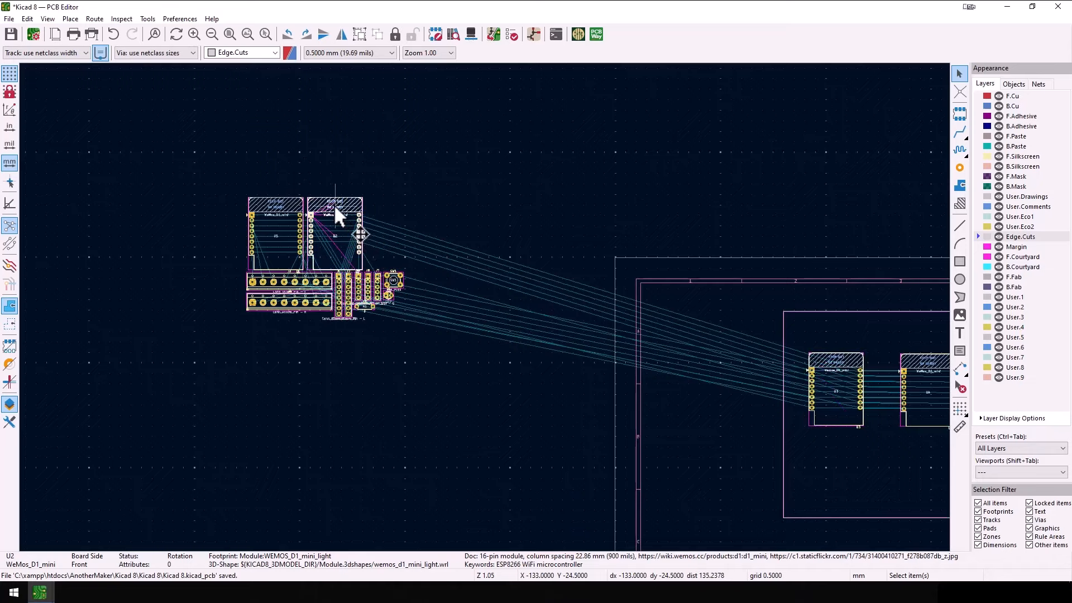
left_click_drag(334, 204, 949, 463)
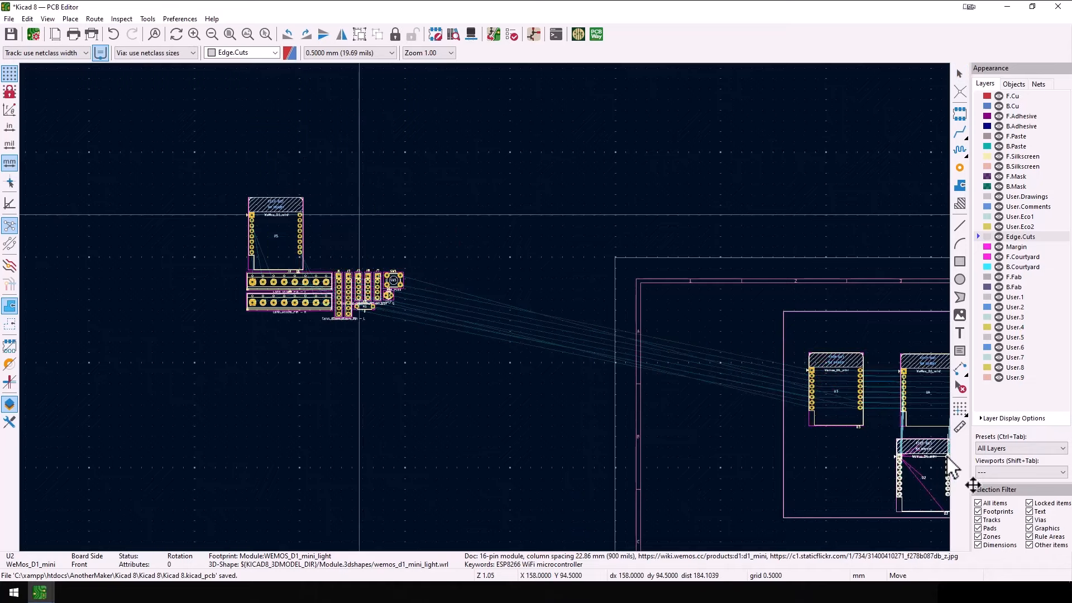
left_click_drag(216, 180, 360, 266)
left_click_drag(269, 206, 828, 394)
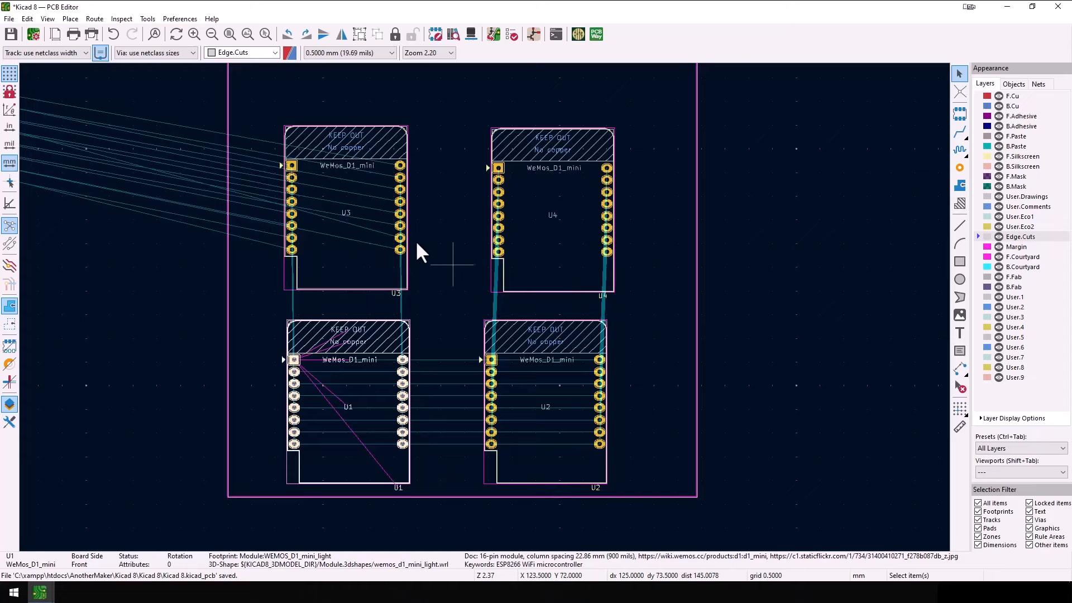
- Select the lower WEMOS modules U1 and U2 and align them to their vertical center
scroll(553, 296, "down", 2)
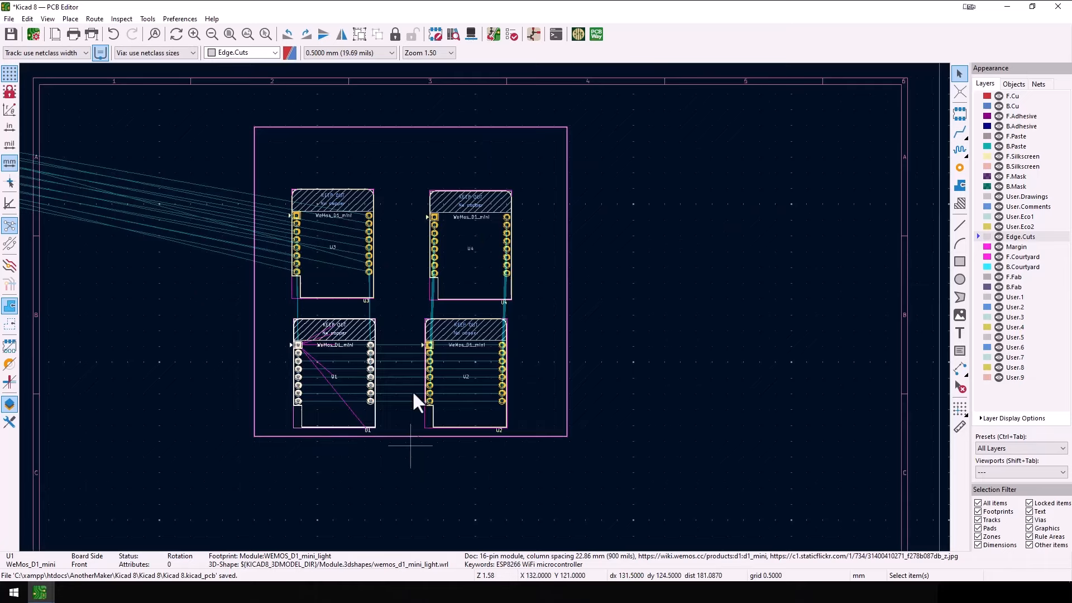
left_click_drag(217, 310, 652, 450)
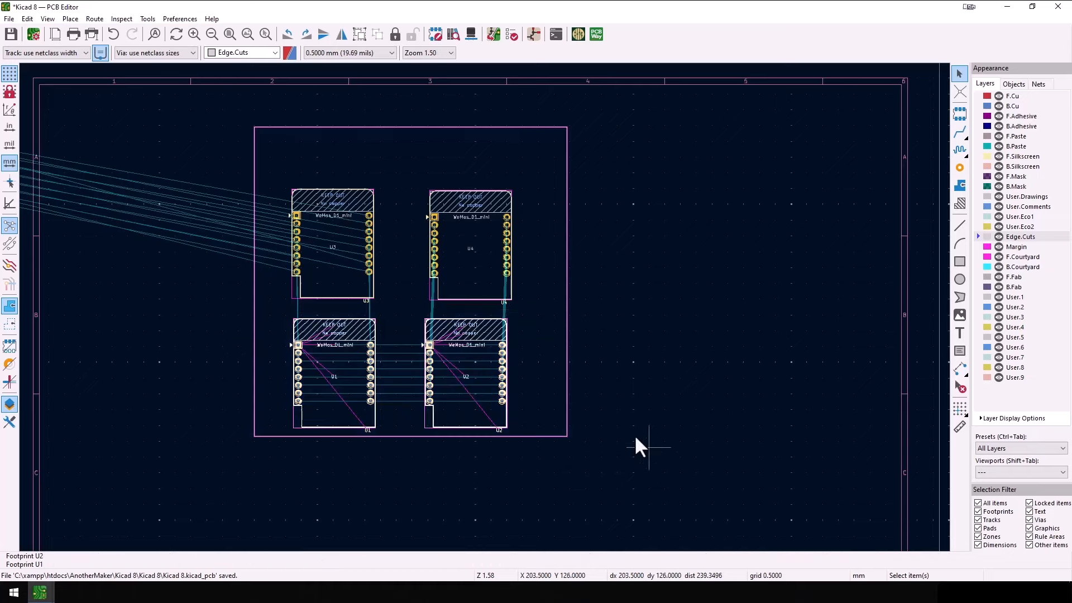
right_click(473, 332)
mouse_move(529, 366)
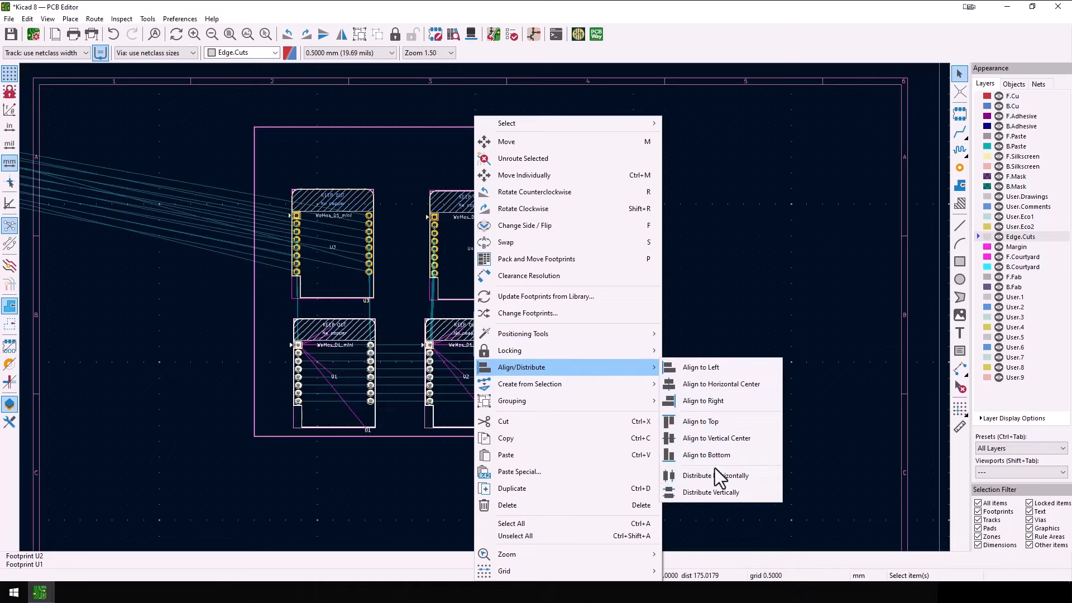
left_click(707, 440)
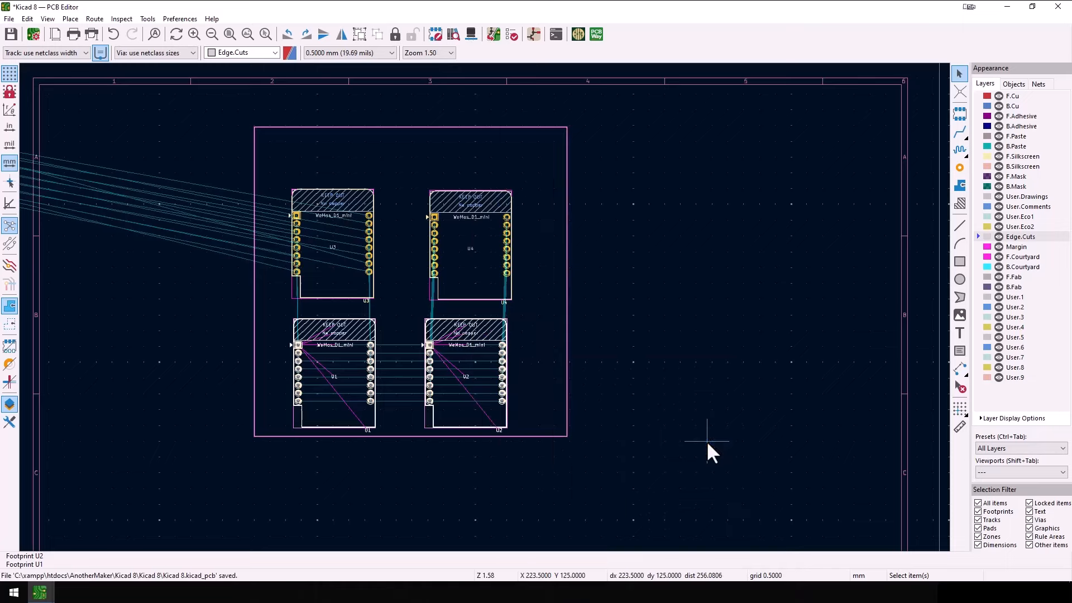
- Select the upper WEMOS modules U3 and U4 and align them to their vertical center
left_click_drag(208, 183, 620, 312)
right_click(481, 264)
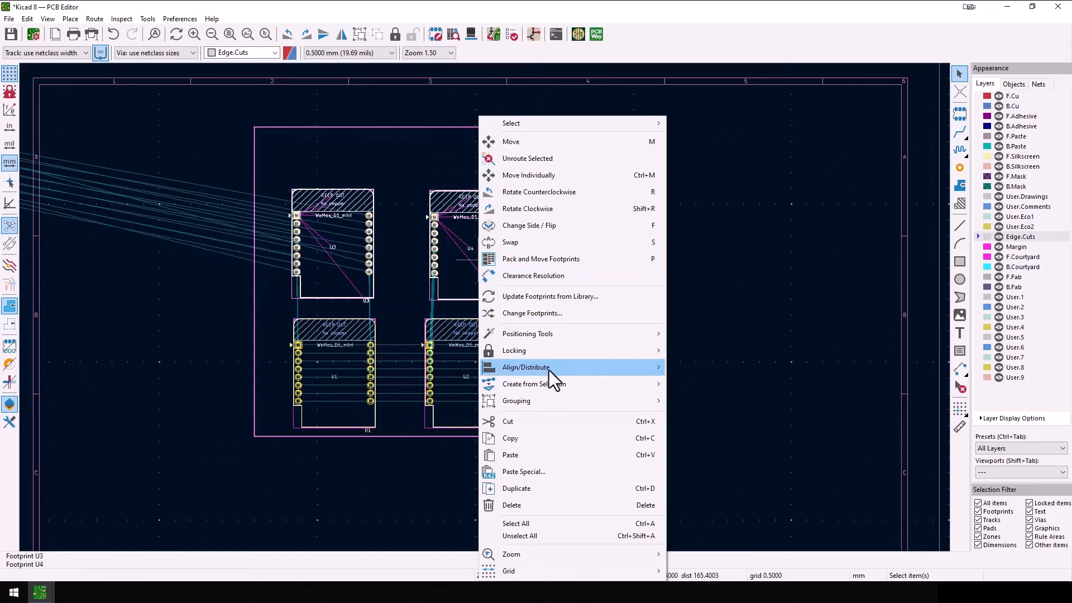
mouse_move(548, 369)
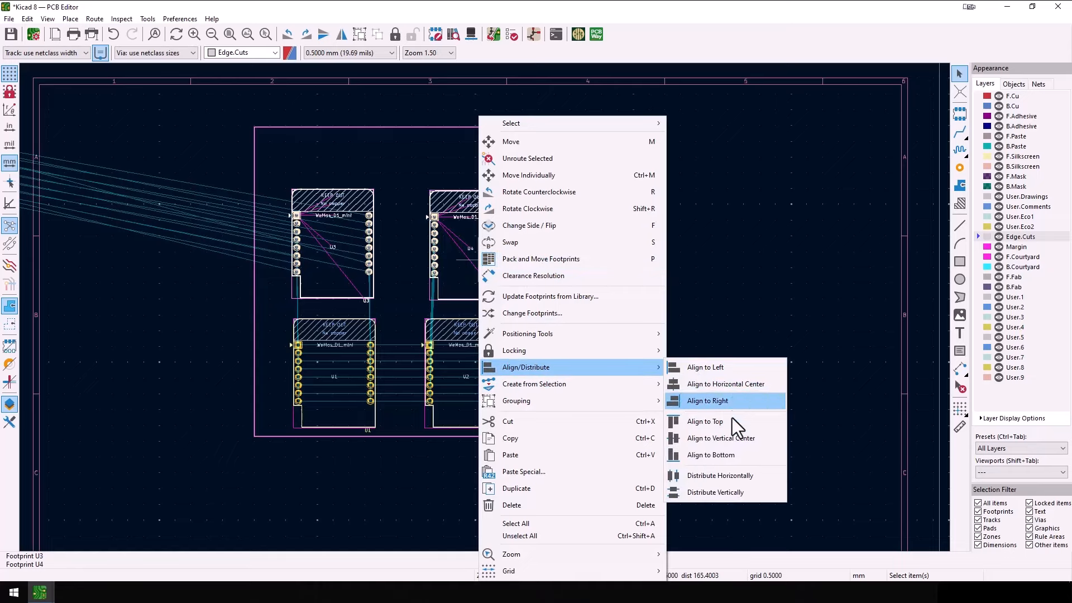
left_click(732, 437)
key("ctrl+s")
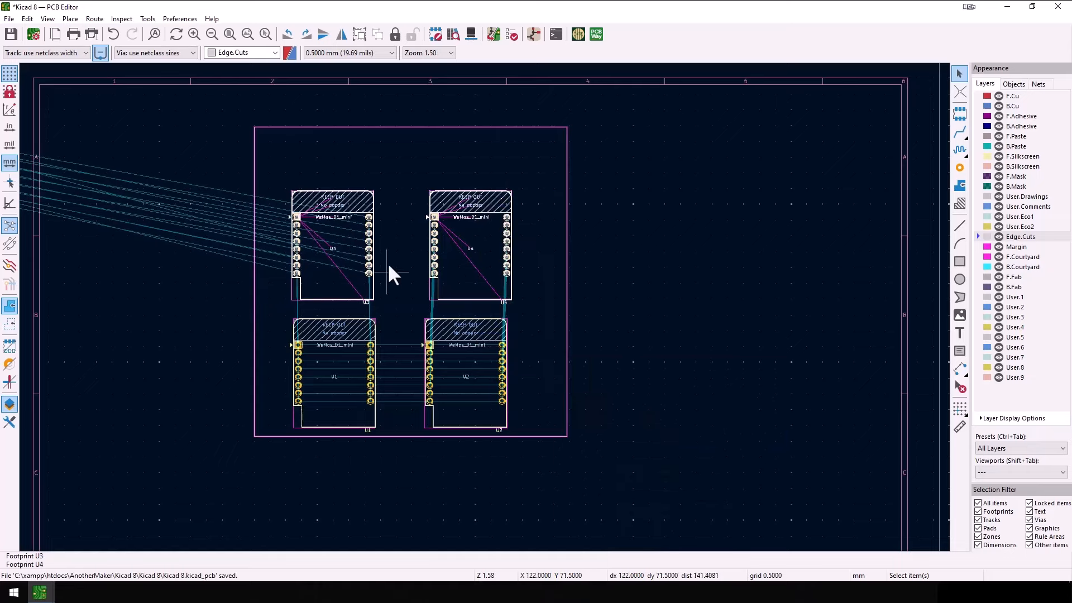
- Select the right-hand column of WEMOS modules, U4 and U2, and align them to their horizontal center
left_click_drag(390, 179, 562, 454)
right_click(468, 237)
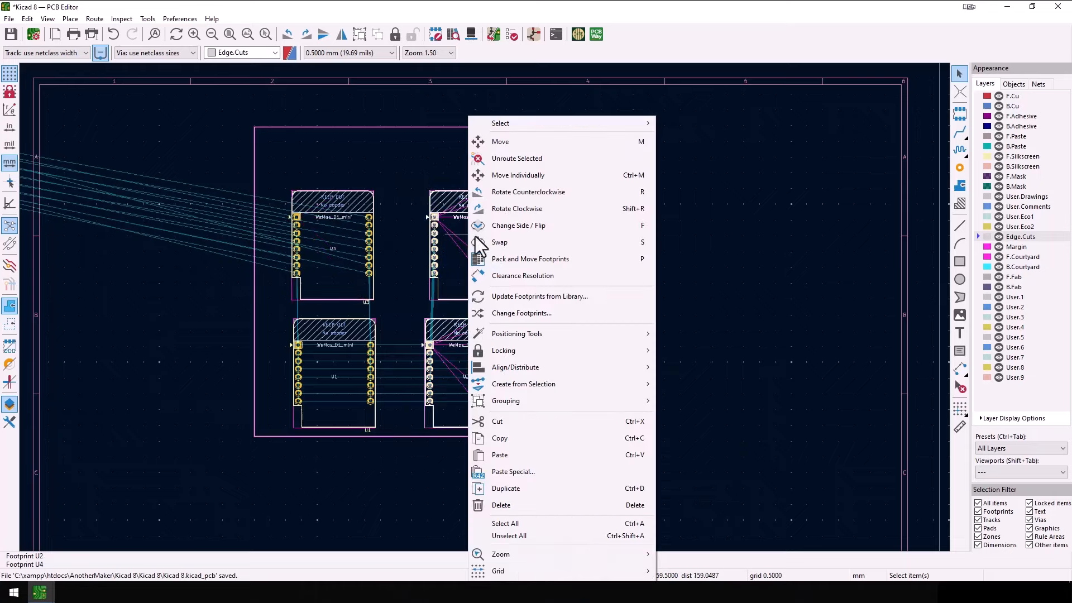
mouse_move(531, 365)
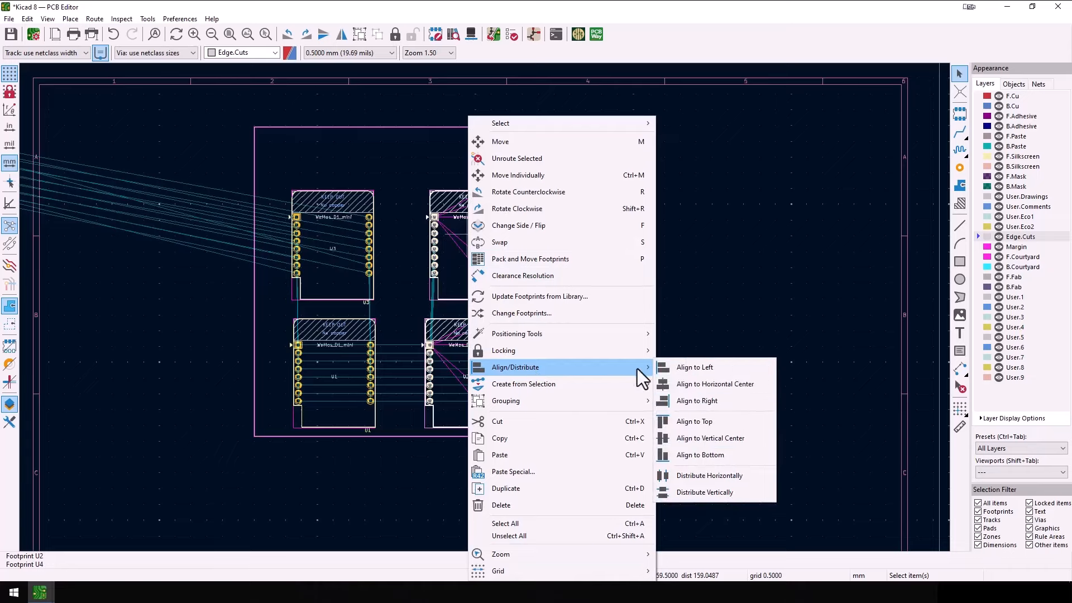
left_click(685, 384)
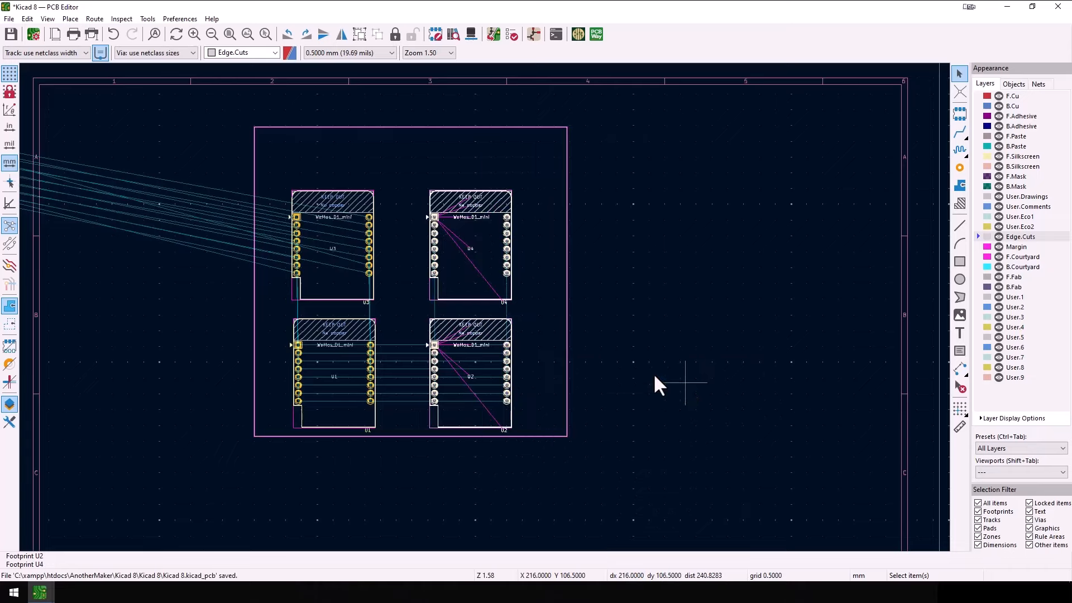
- Align the left-hand column of WEMOS modules, U3 and U1, to their horizontal center and clear the selection
left_click_drag(263, 166, 403, 443)
right_click(341, 269)
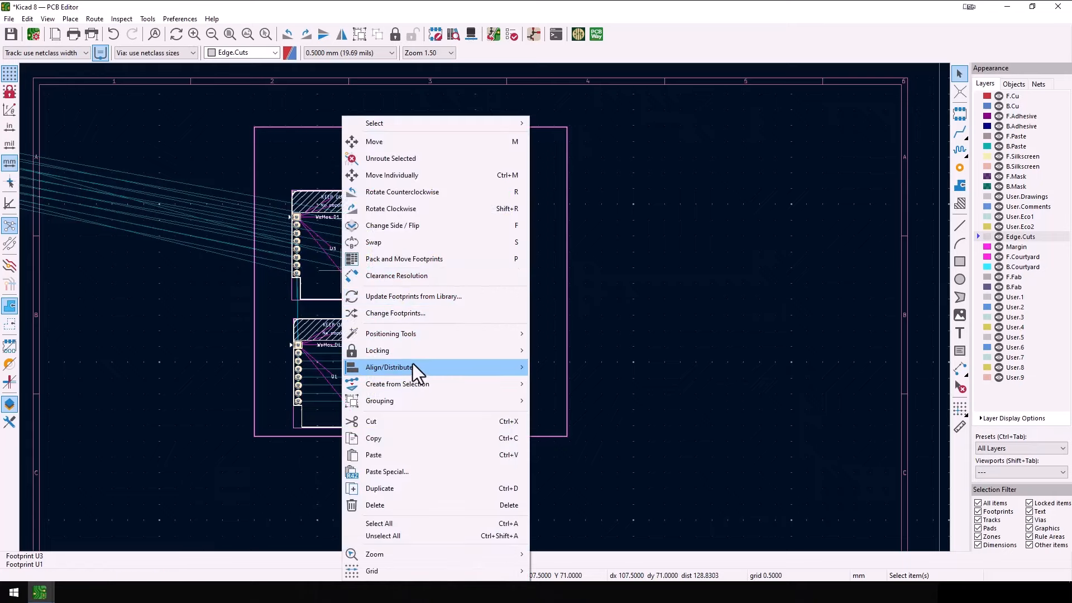
mouse_move(456, 366)
left_click(551, 380)
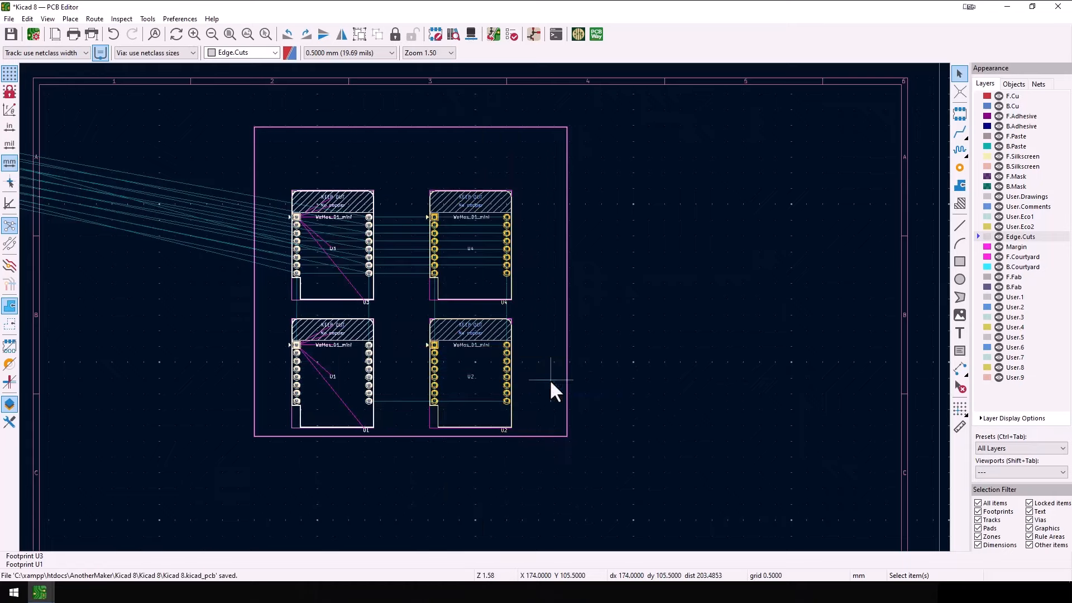
left_click(687, 308)
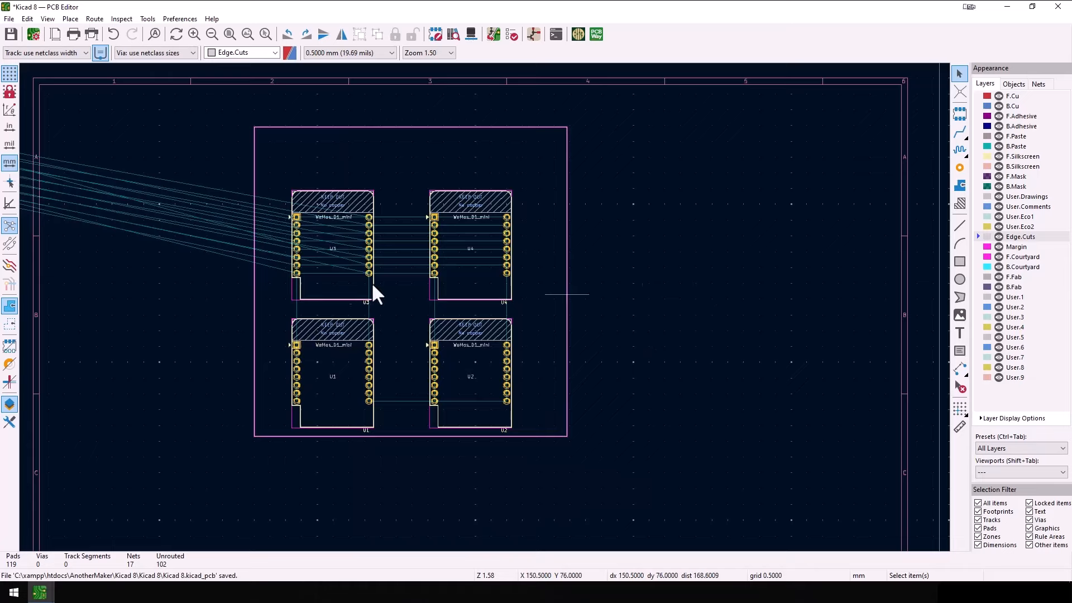
- Move all remaining connectors, the switch and the small parts together to the upper-left corner of the board outline
middle_click_drag(153, 303, 739, 342)
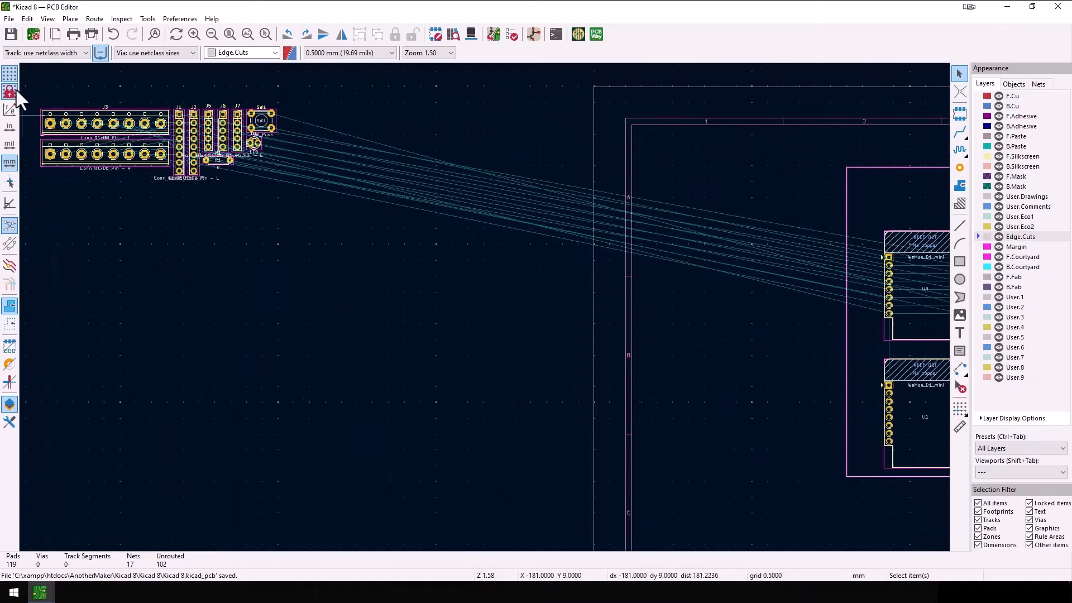
left_click_drag(25, 91, 385, 229)
key("m")
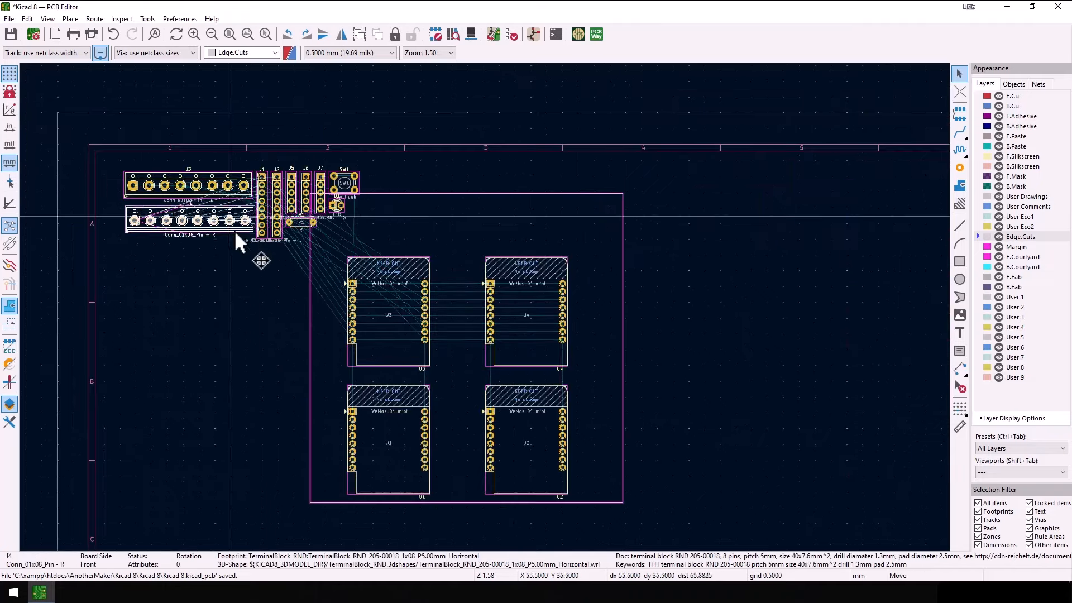
- Rotate terminal block J4 to -90 degrees and place it inside the board's right edge beside U4
left_click_drag(234, 230, 638, 210)
left_click(638, 210)
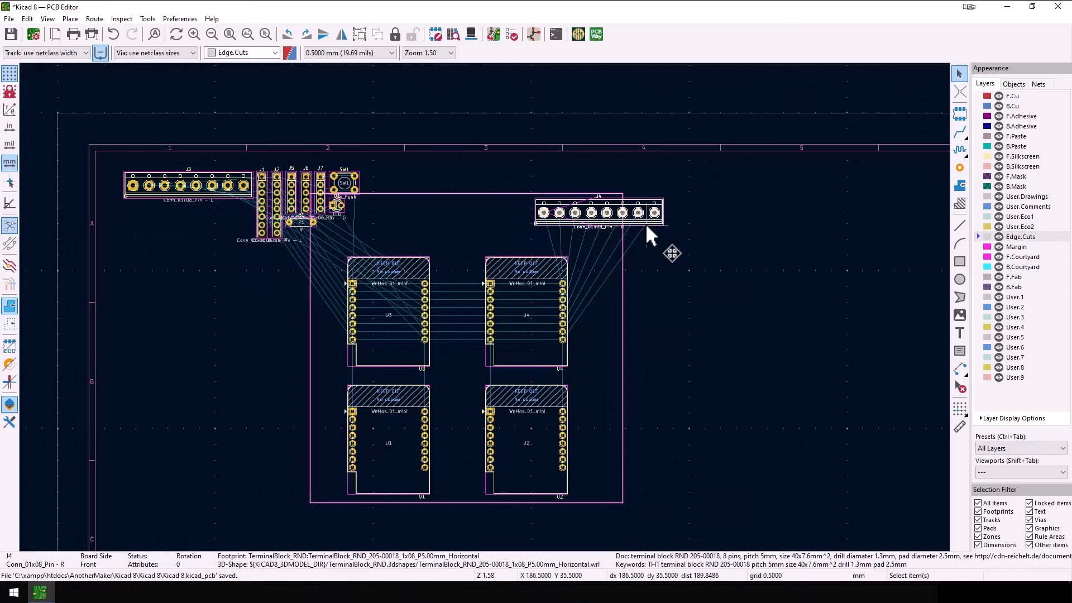
key("r")
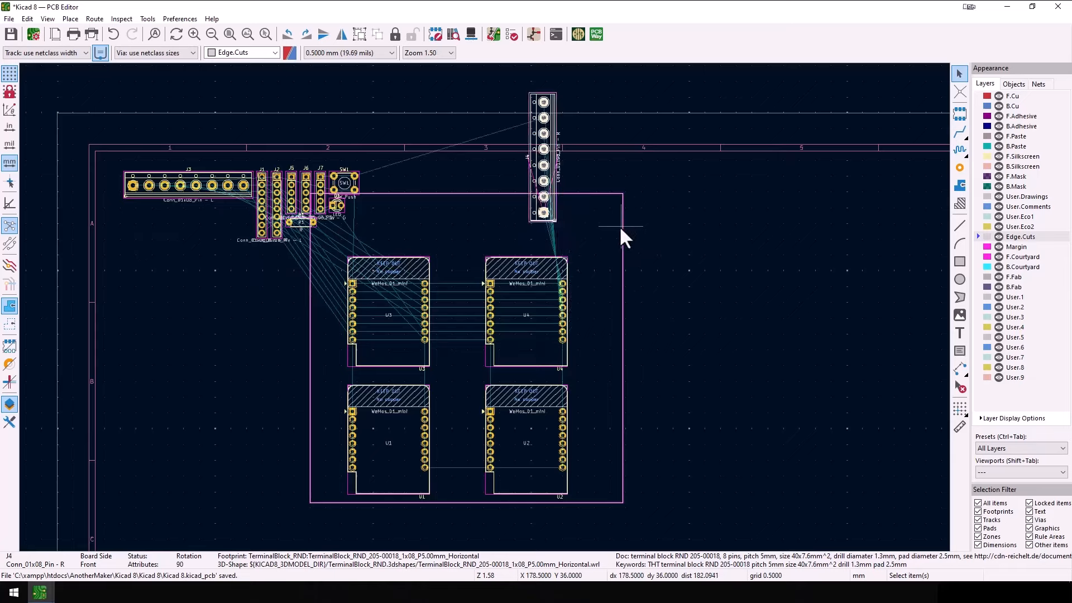
key("m")
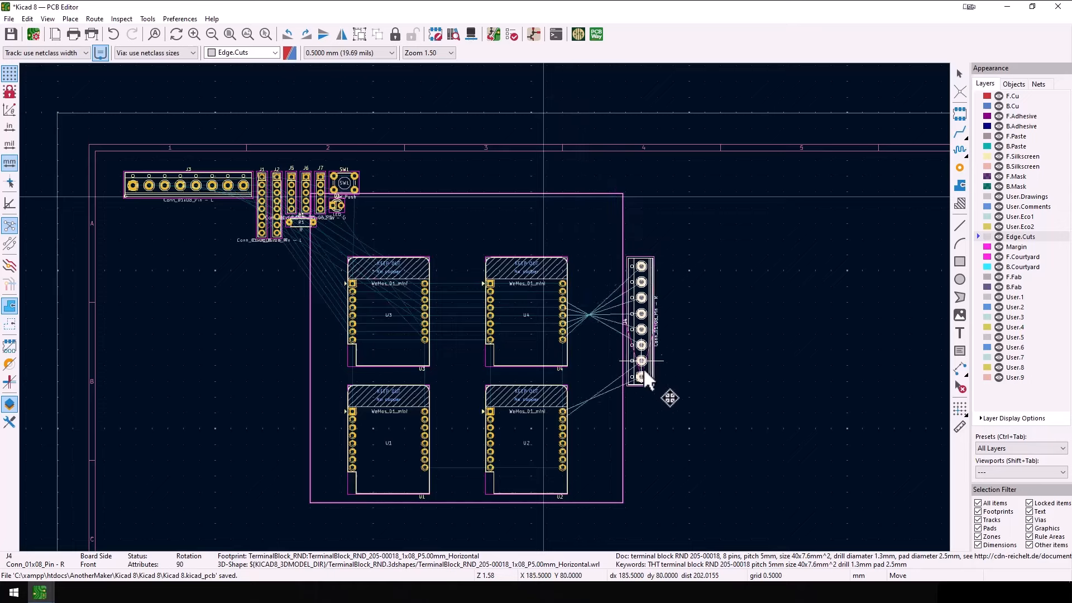
key("r")
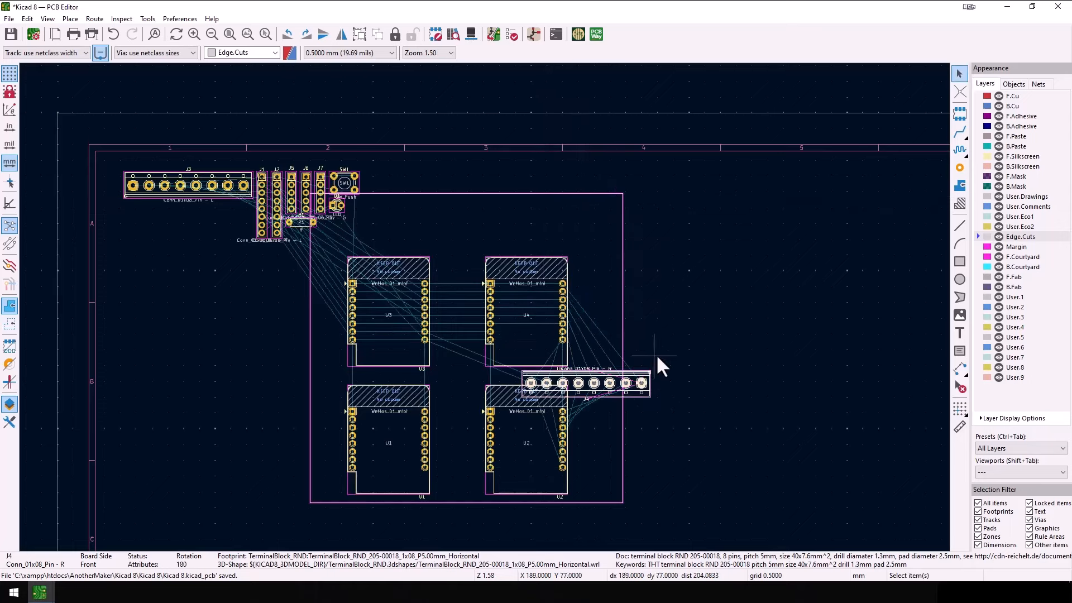
key("r")
left_click(660, 363)
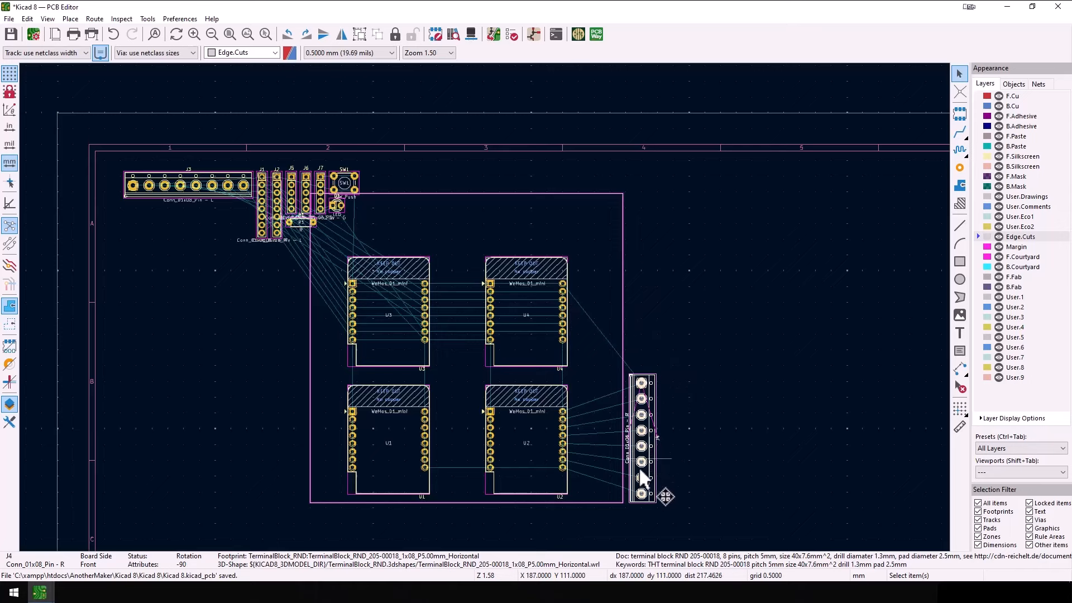
left_click_drag(627, 484, 601, 336)
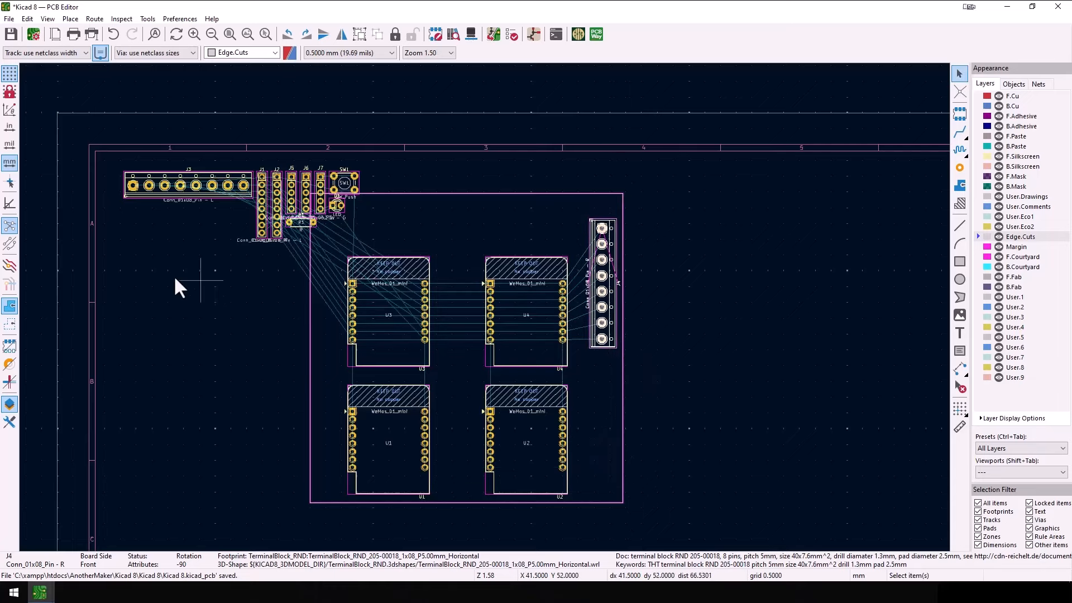
- Rotate terminal block J3 to -90 degrees and place it directly below J4, beside U2 at the board's right edge
left_click(132, 195)
key("r")
key("r")
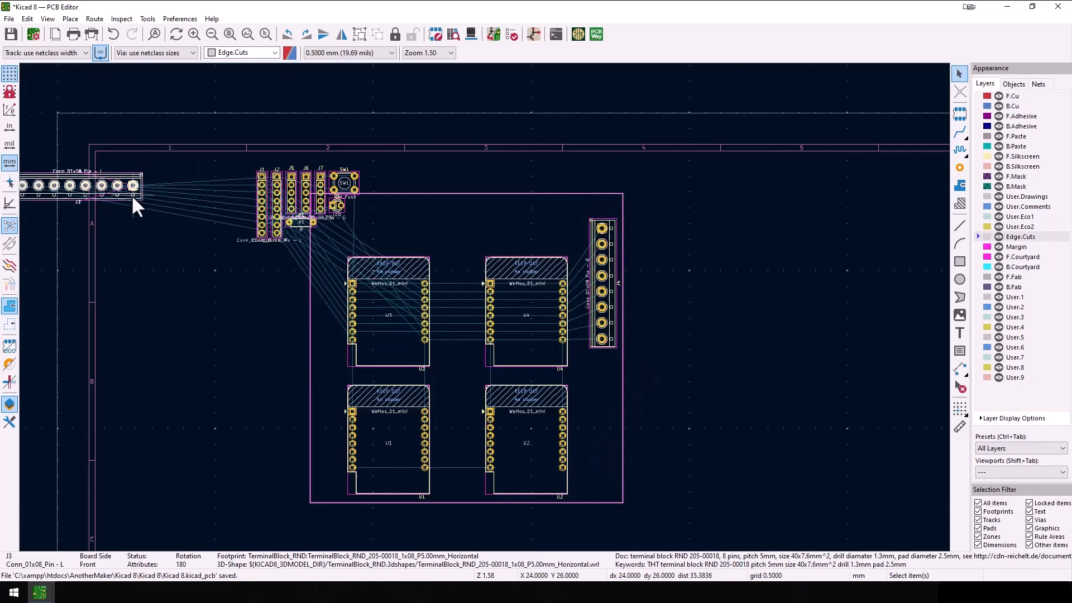
key("r")
left_click_drag(124, 256, 603, 442)
left_click(718, 355)
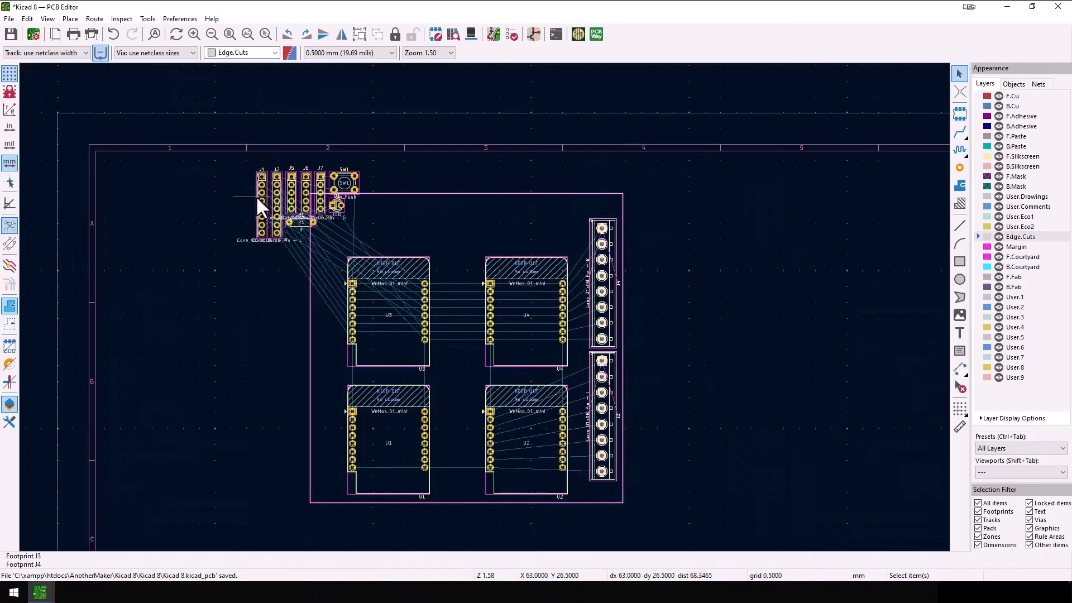
- Place pin header J1 between U1 and U2, and pin header J2 between the board's left edge and U1
left_click_drag(256, 198, 442, 437)
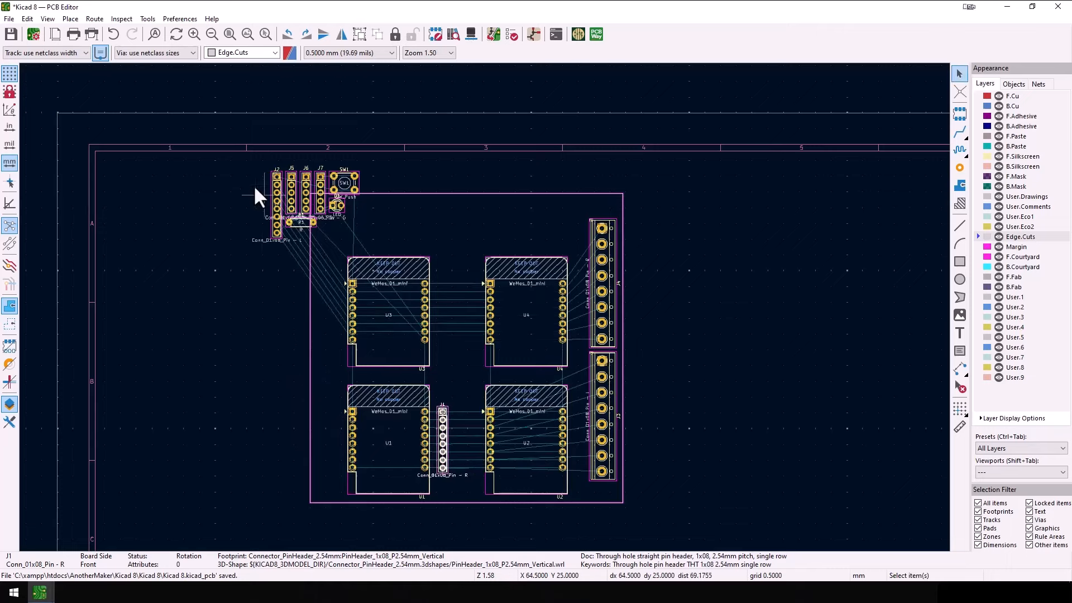
left_click(270, 200)
key("m")
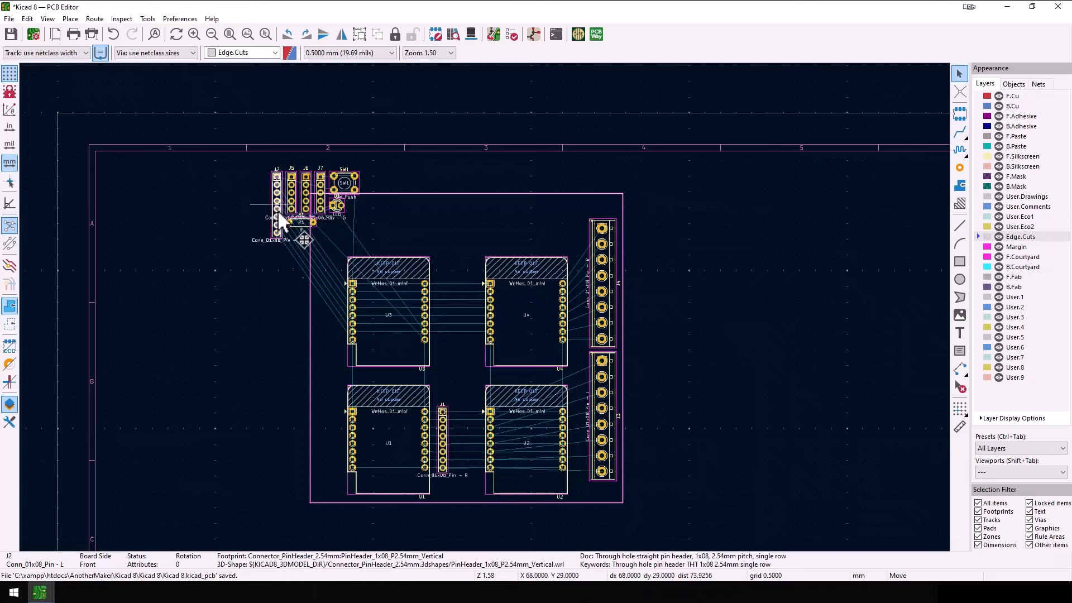
left_click_drag(278, 212, 334, 438)
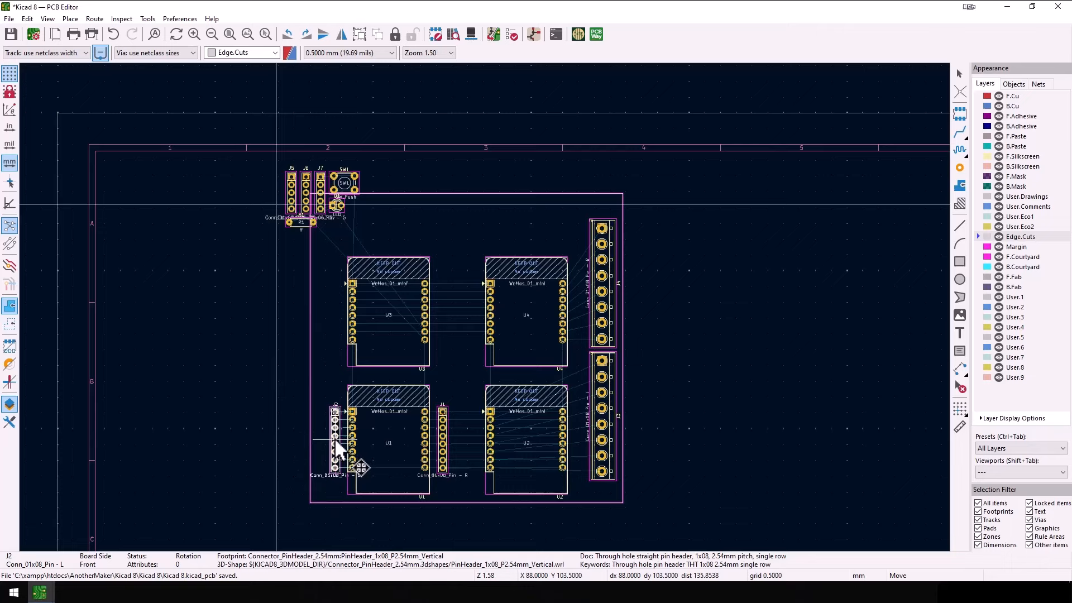
left_click(334, 437)
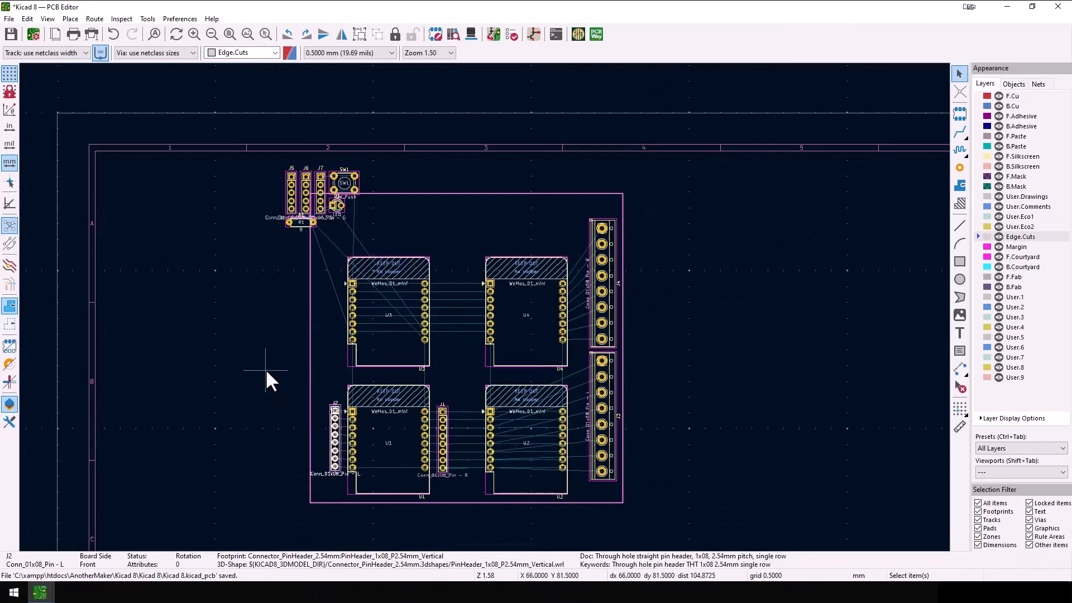
- Align the lower row of footprints J2, U1, J1 and U2 to their vertical center
left_click_drag(265, 369, 596, 509)
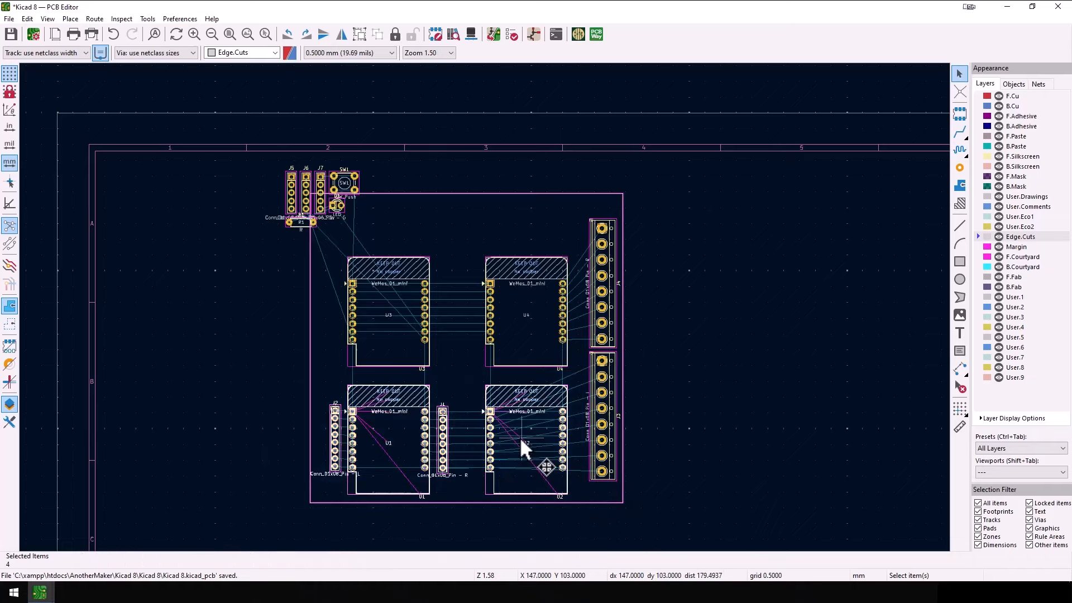
right_click(520, 437)
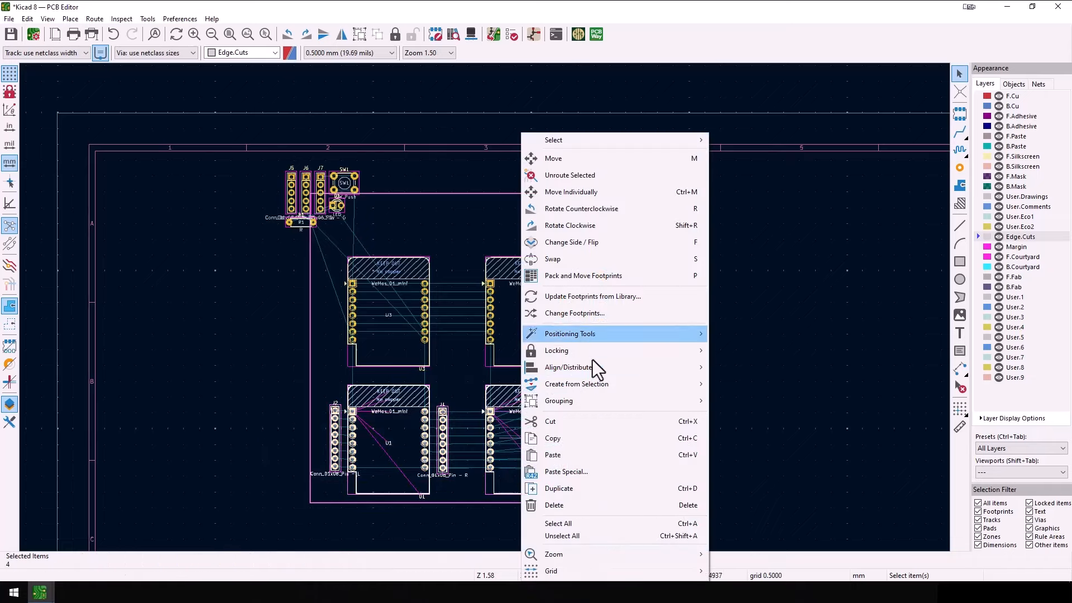
mouse_move(592, 367)
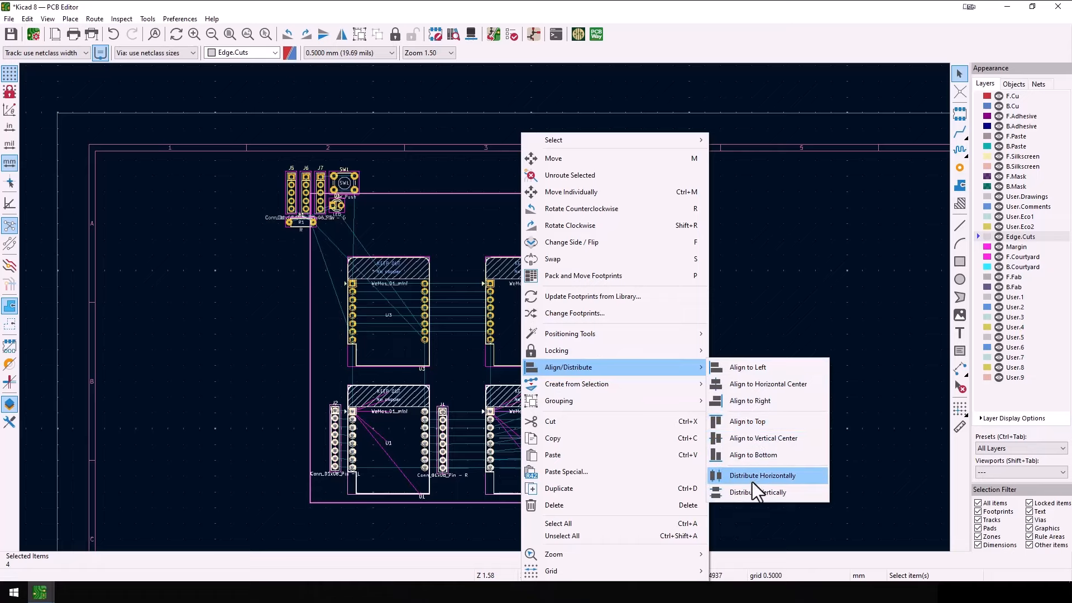
left_click(749, 437)
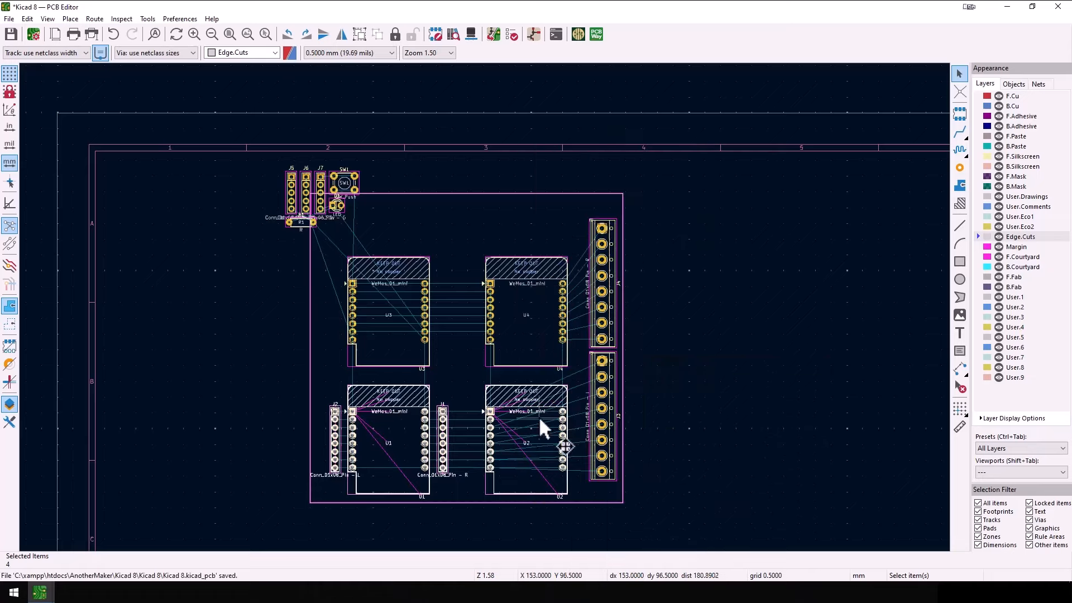
- Move the group of J5, J6, J7, SW1, the LED and the resistor outside the board outline, beyond its upper-left corner
left_click(258, 356)
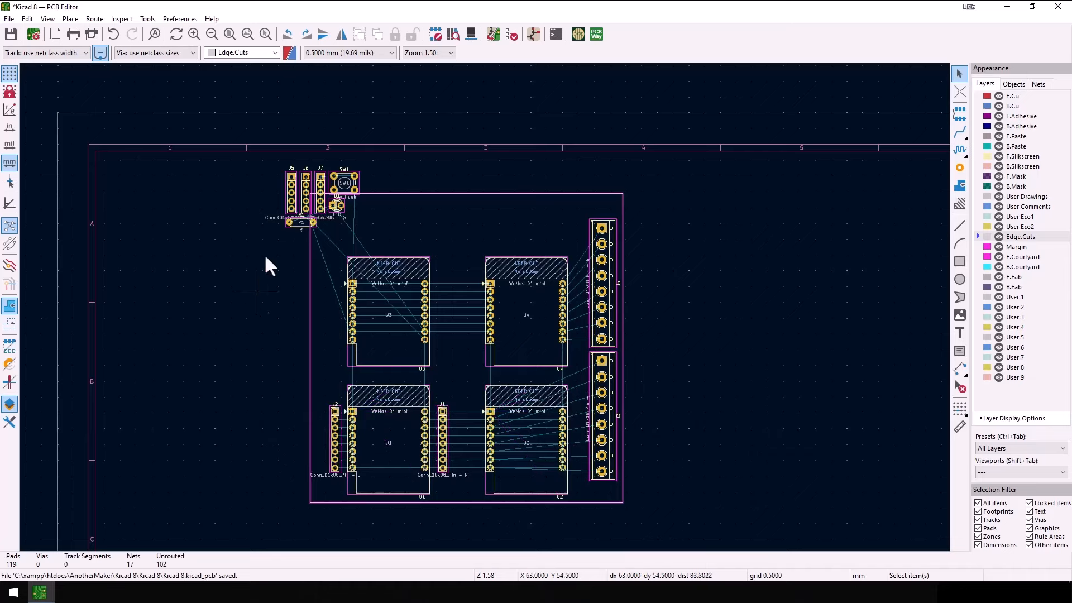
left_click(288, 198)
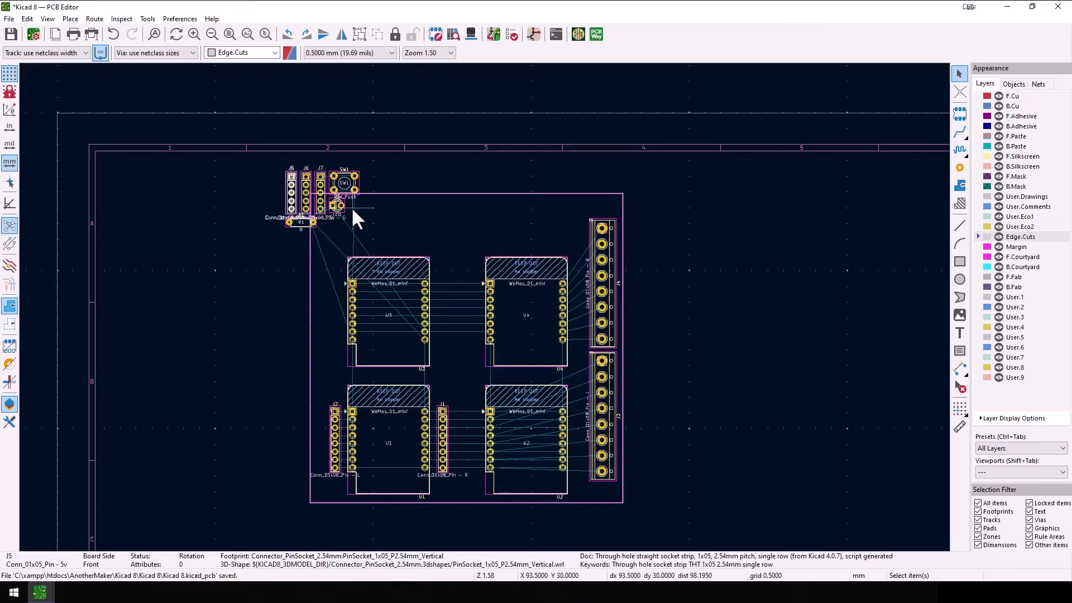
left_click_drag(351, 207, 253, 207)
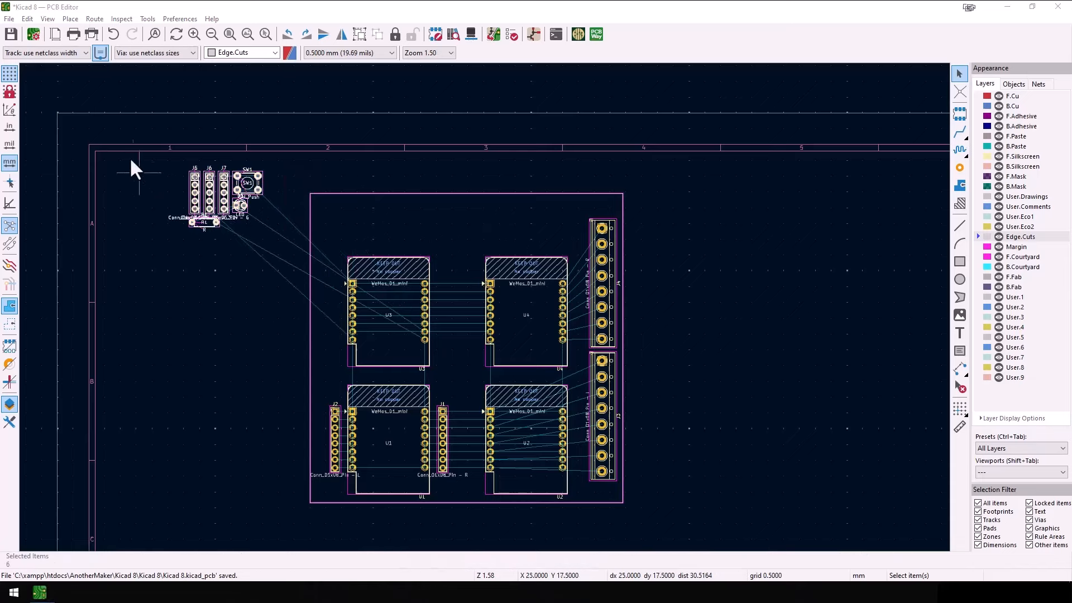
- Examine the footprint placement in the 3D viewer from a tilted angle, and close the viewer
left_click(48, 19)
left_click(55, 50)
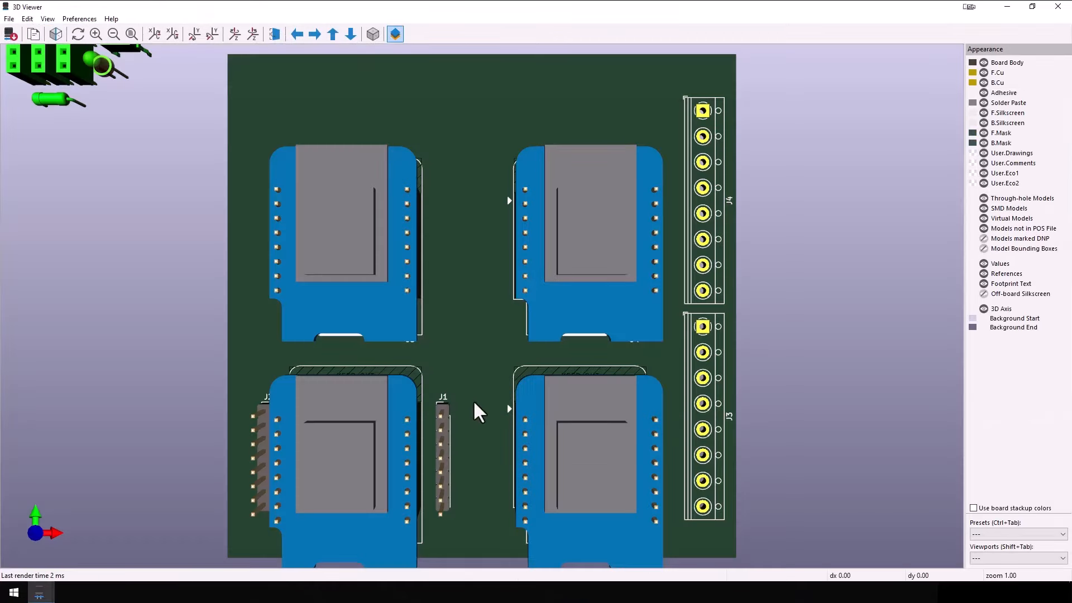
right_click(467, 316)
left_click_drag(458, 397, 454, 197)
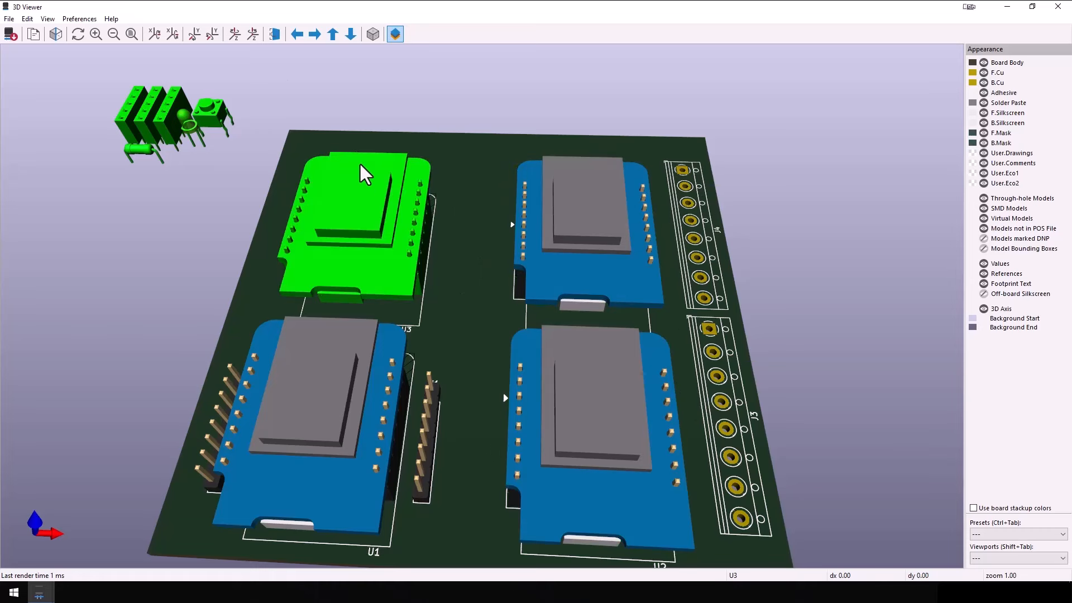
left_click(1057, 9)
- Move modules U2 and U4 together 7.5 mm to the left, toward U1 and U3
left_click_drag(455, 241, 586, 506)
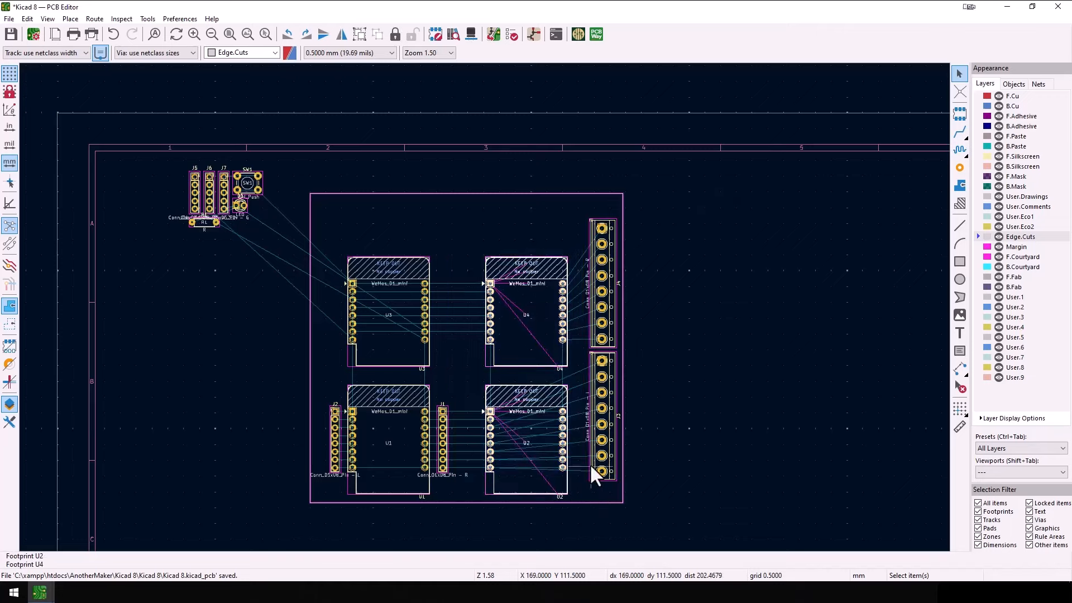
key("m")
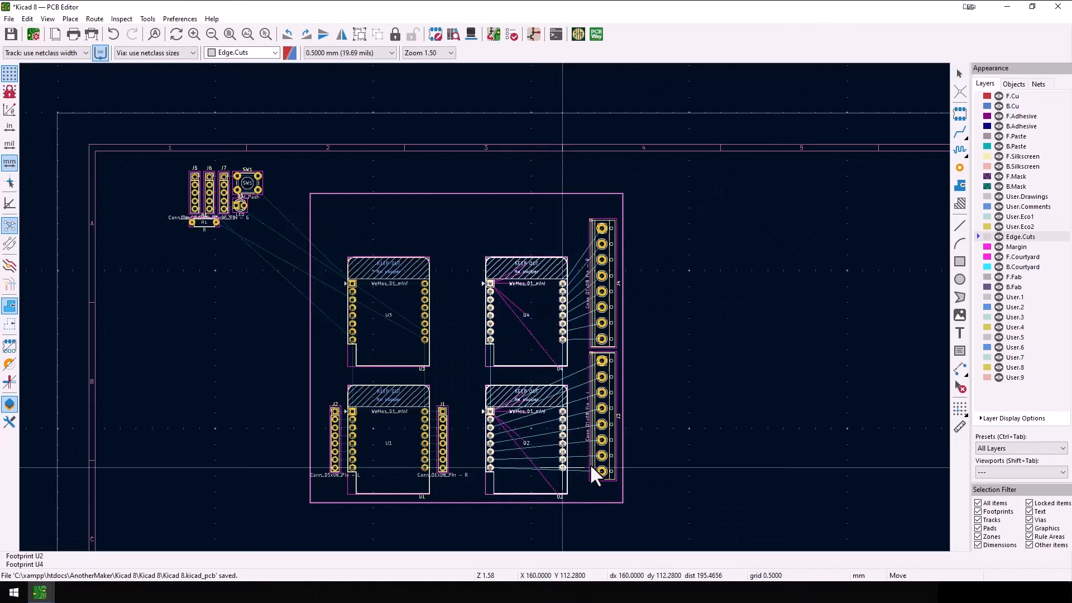
key("Left")
key("Left")
key("Left")
key("Left")
key("Left")
key("Left")
key("Left")
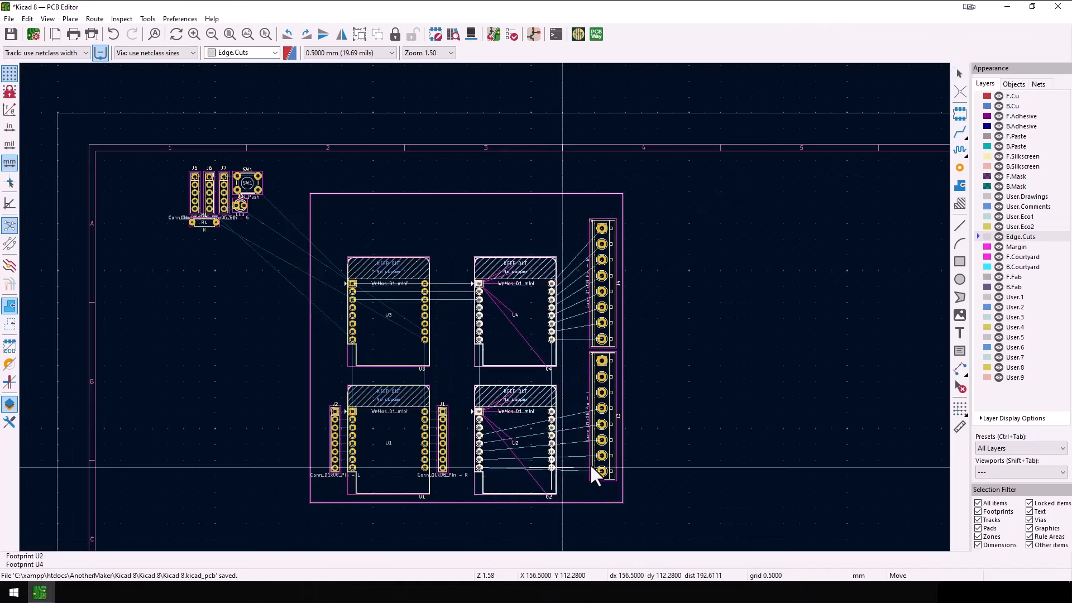
key("Left")
key("Left")
key("Left")
key("Left")
key("Left")
key("Left")
key("Left")
key("Left")
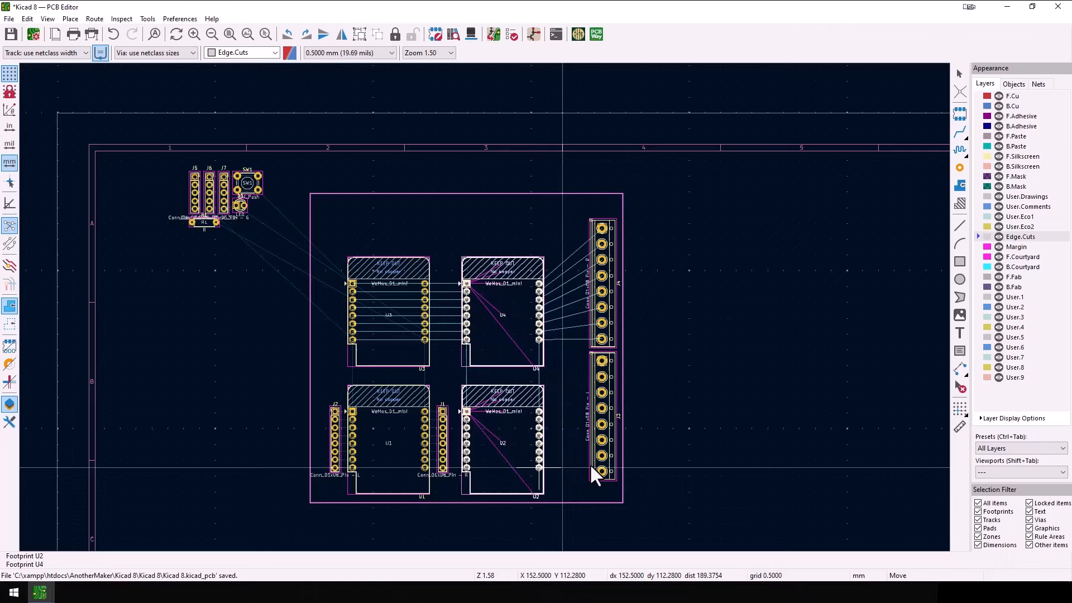
left_click(589, 463)
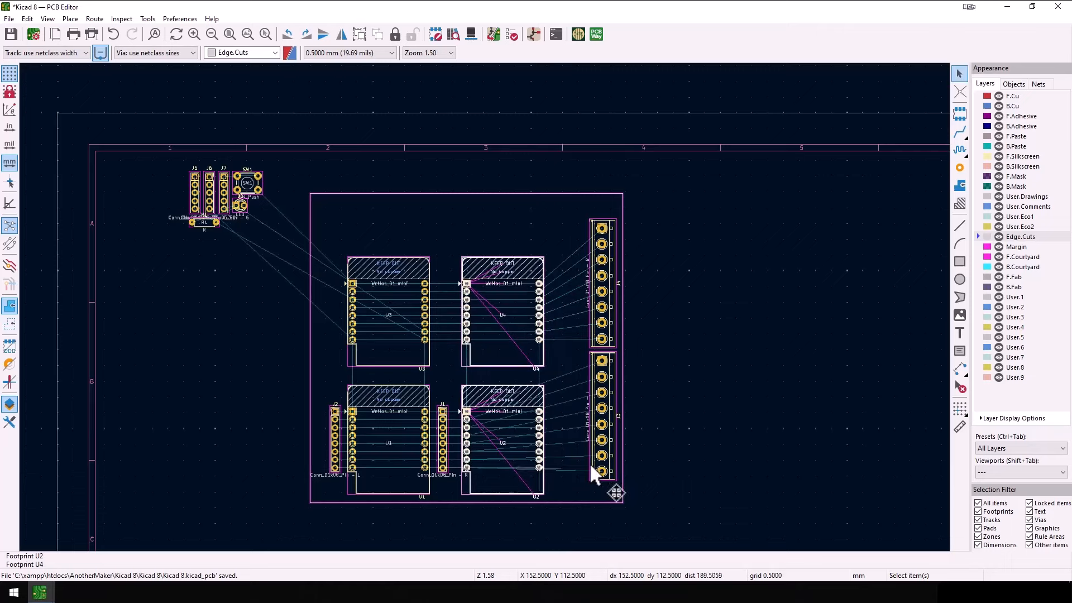
key("Escape")
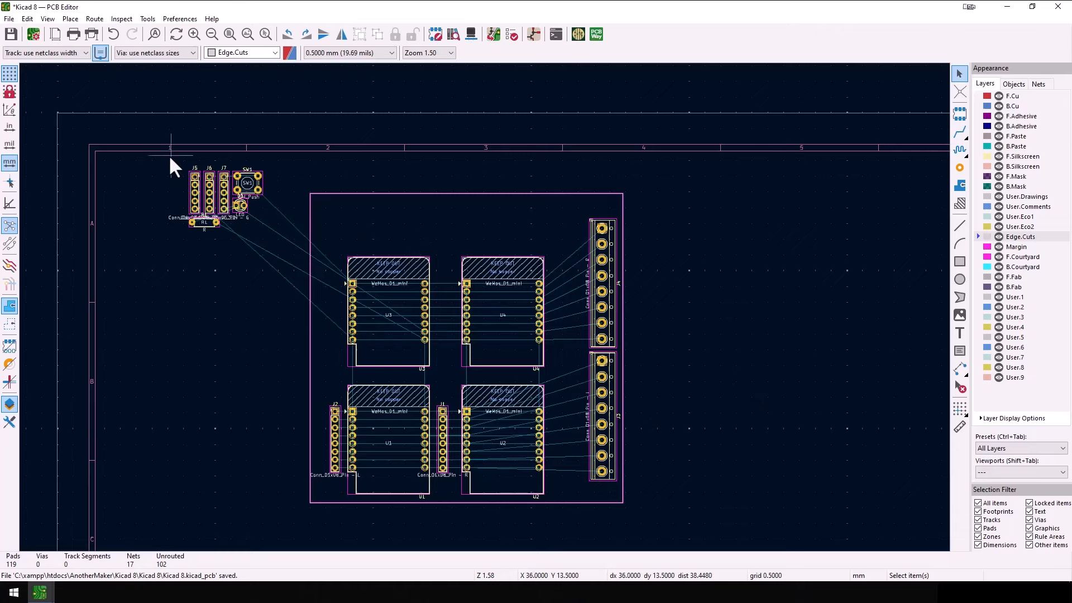
- Place sockets J7, J6 and J5 one below the other between modules U4/U2 and the terminal blocks
mouse_move(170, 155)
left_mouse_down()
mouse_move(221, 179)
mouse_move(235, 236)
mouse_move(216, 186)
mouse_move(328, 172)
mouse_move(574, 251)
mouse_move(584, 330)
left_mouse_up()
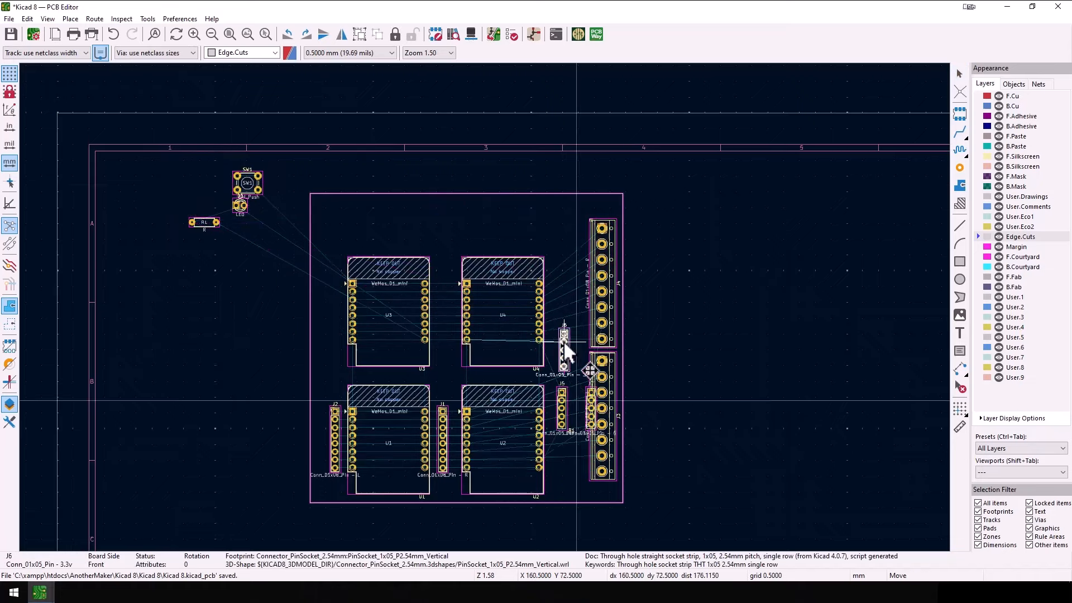
left_click_drag(563, 340, 564, 340)
left_click(584, 402)
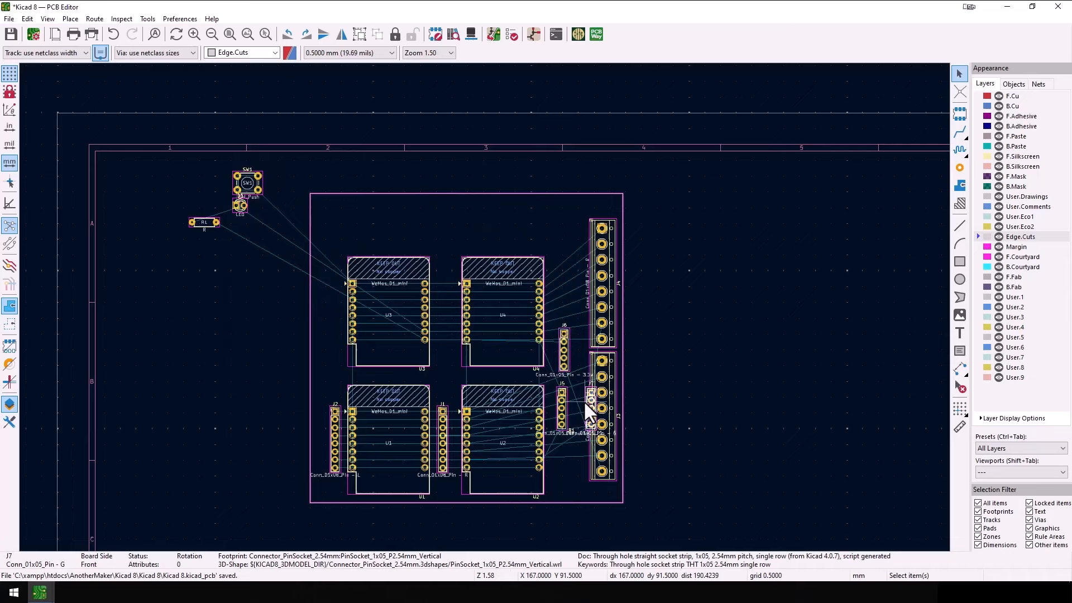
left_click_drag(584, 400, 562, 280)
- Distribute sockets J5, J6 and J7 vertically and align them to their horizontal center
left_click_drag(541, 194, 588, 523)
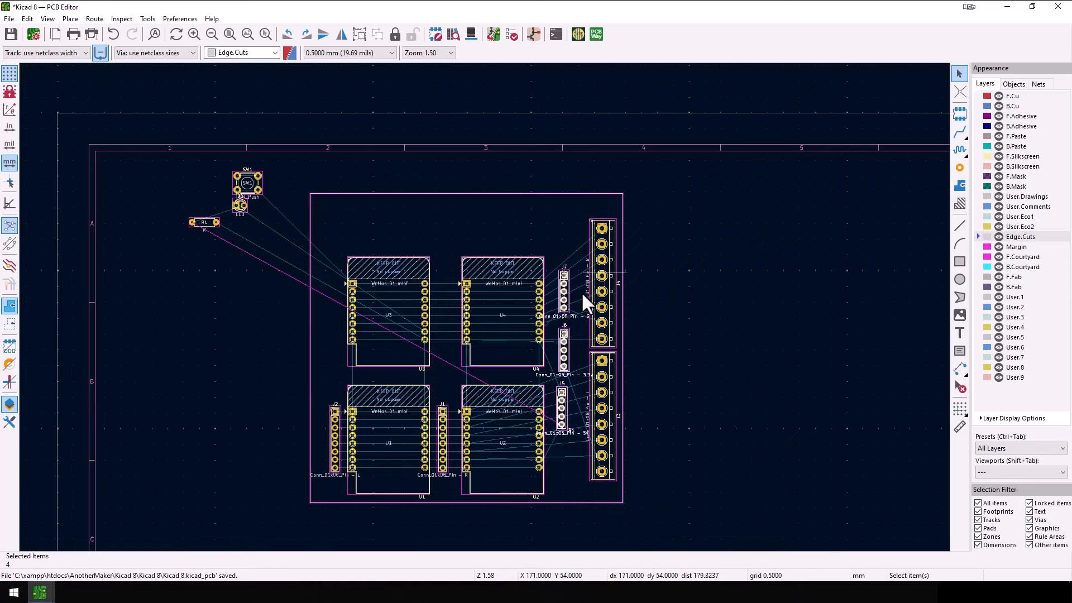
right_click(565, 304)
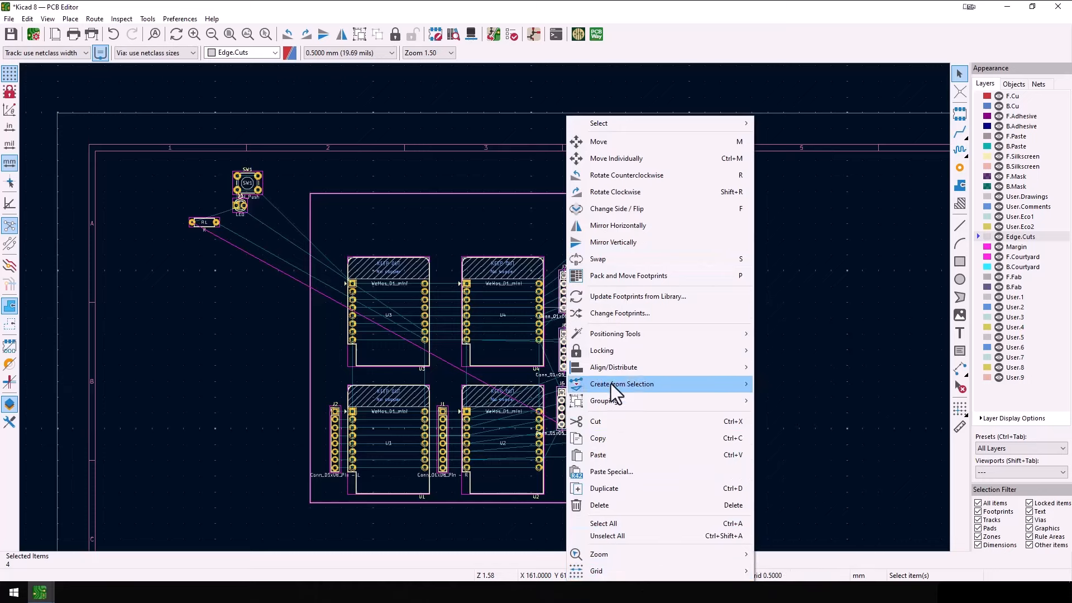
mouse_move(616, 370)
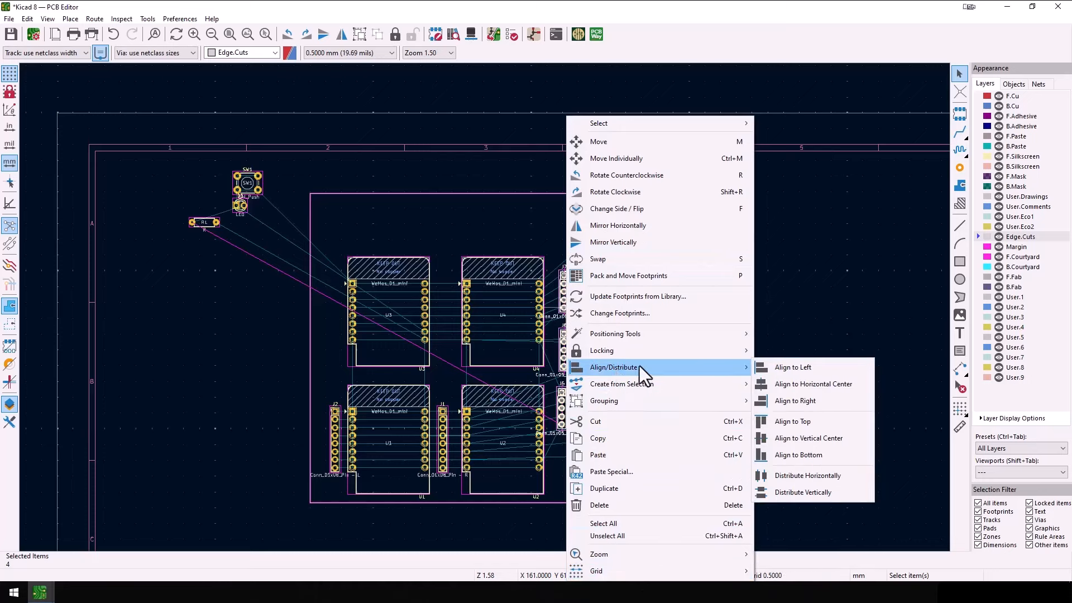
left_click(817, 492)
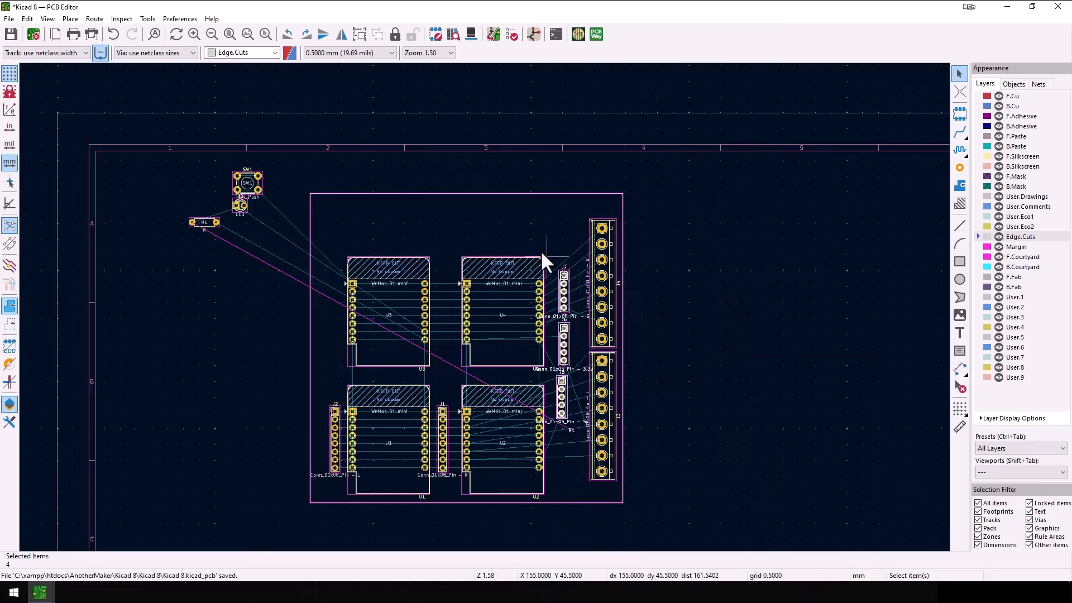
right_click(565, 286)
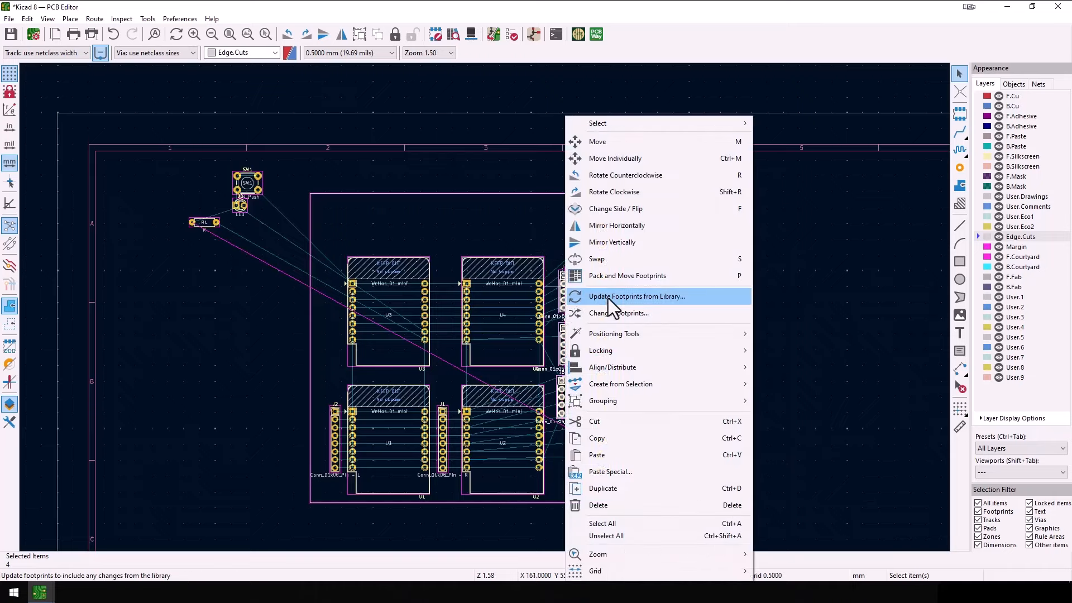
mouse_move(620, 369)
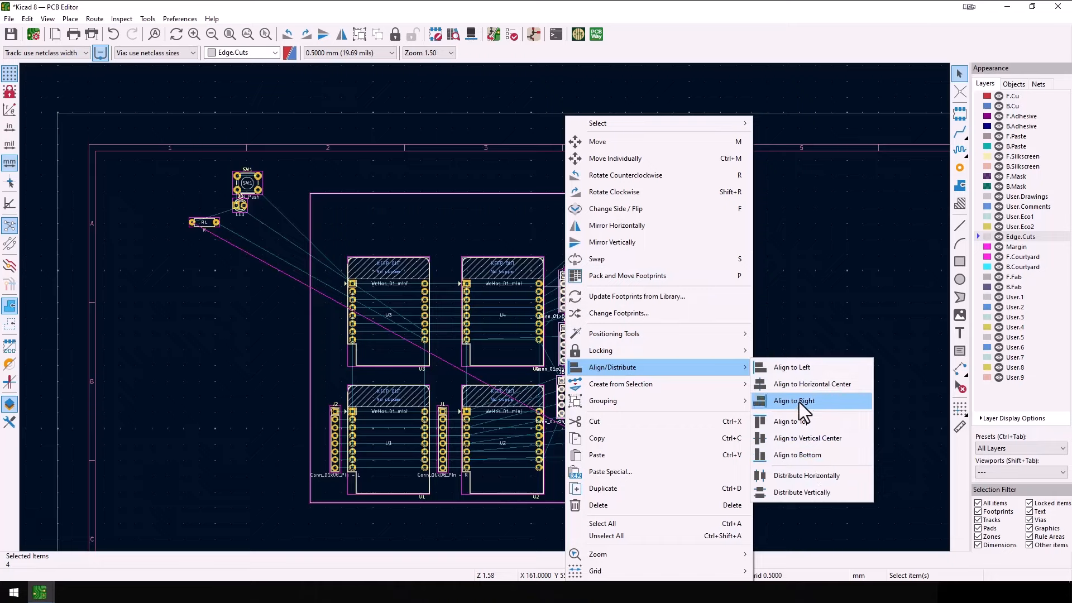
left_click(797, 385)
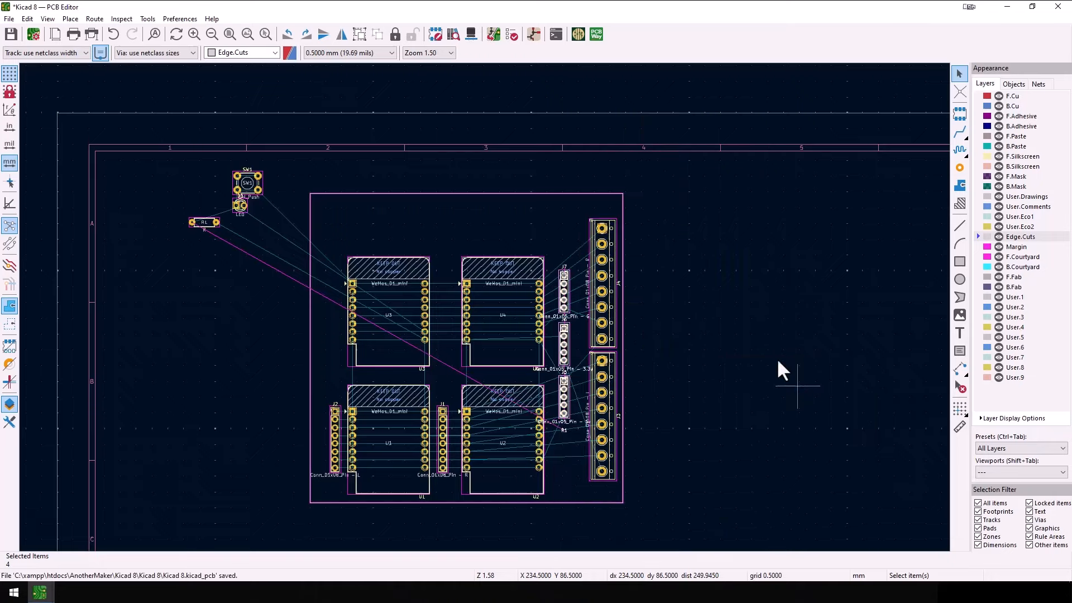
- Shift the J5–J7 column up slightly, and place switch SW1, rotated to 90 degrees, inside the board's left edge beside U3
left_click_drag(570, 486, 325, 335)
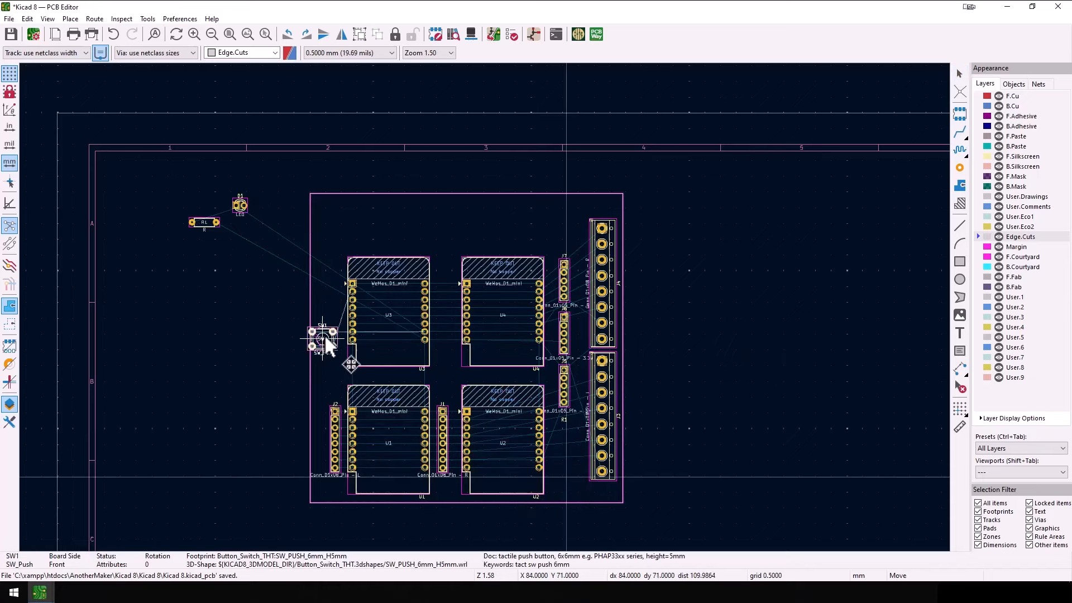
key("r")
left_click(324, 335)
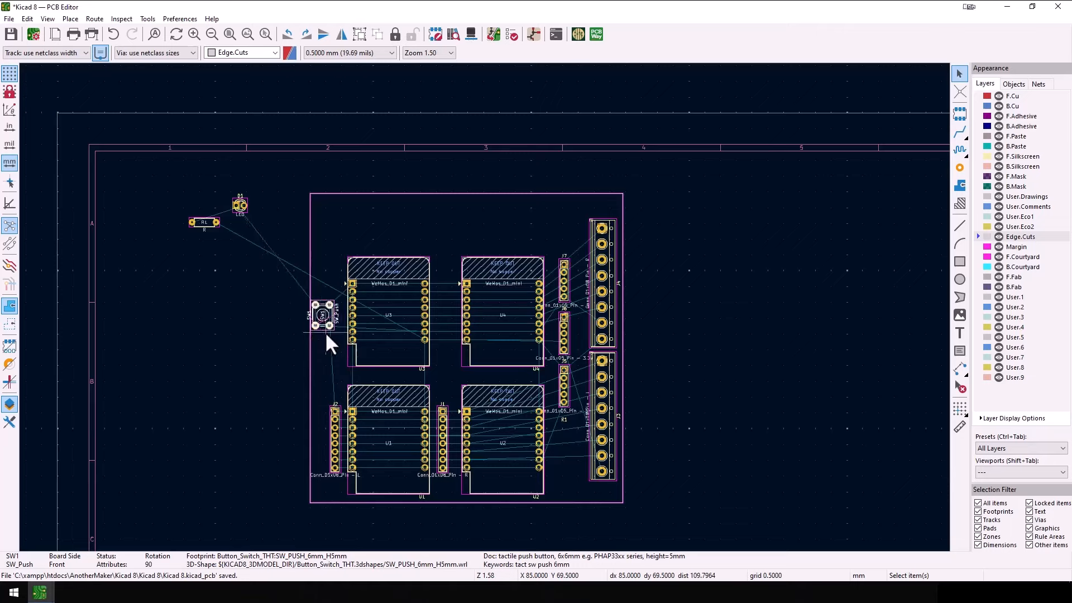
left_click_drag(325, 323, 328, 323)
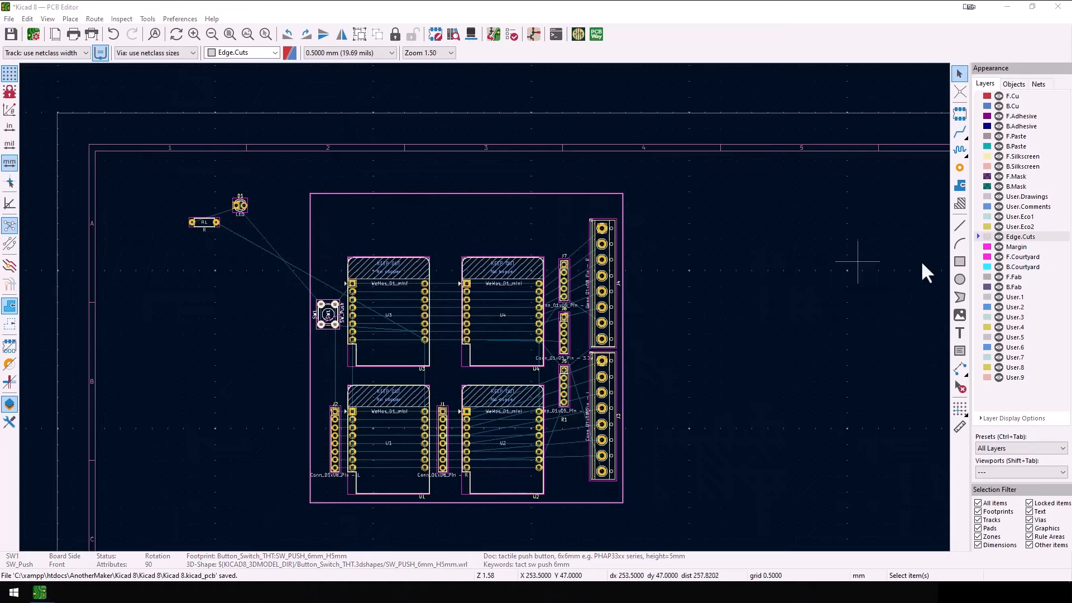
- Add the text "WeMos D1 Mini" on the F.Silkscreen layer and place it just below module U1
left_click(1014, 157)
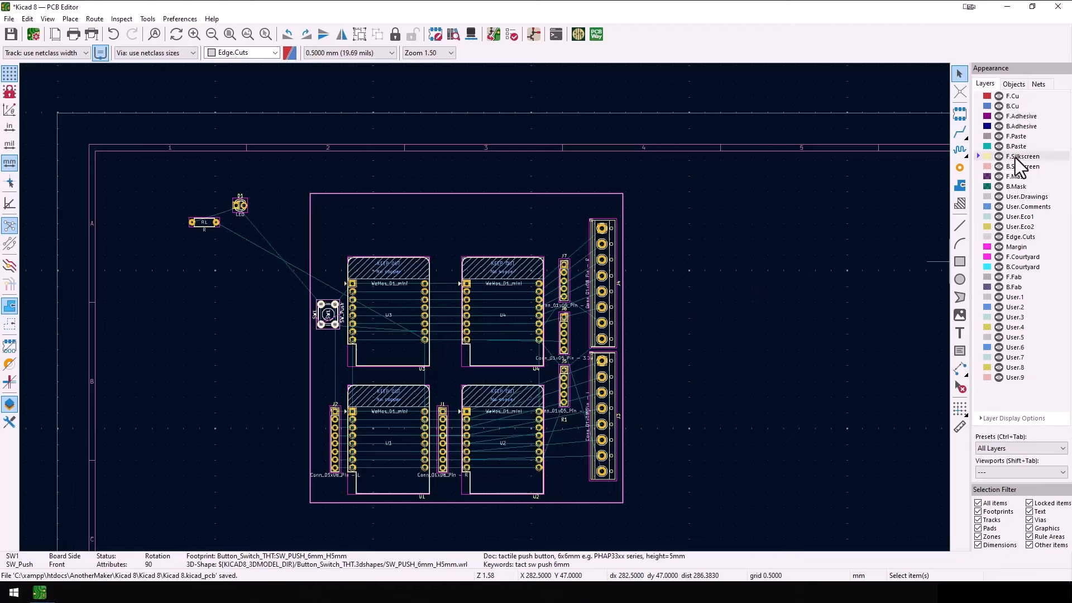
left_click(960, 334)
left_click(961, 338)
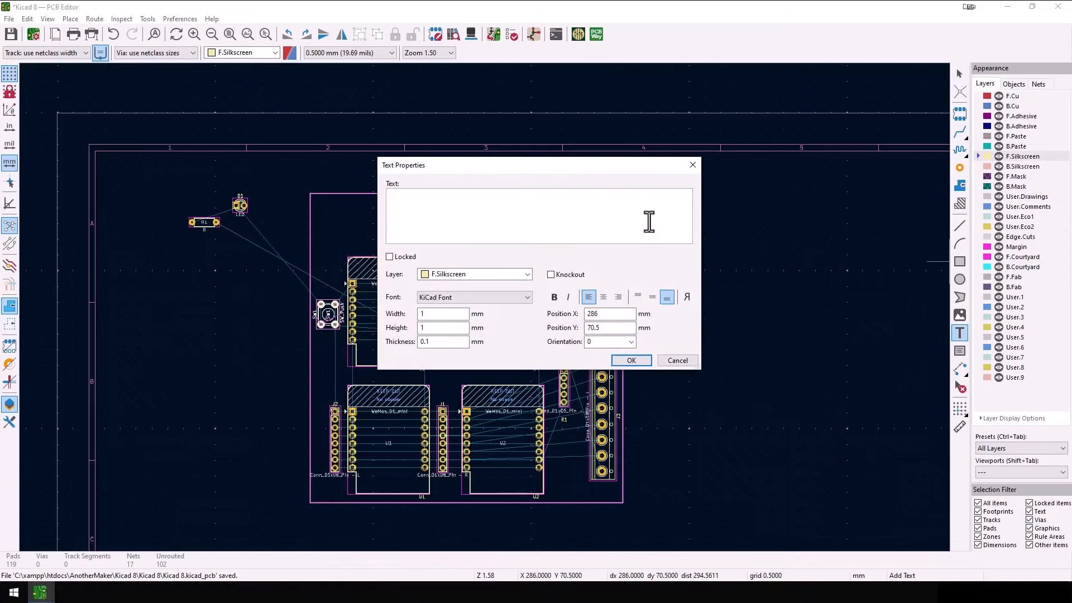
type("WeMos D1 Mini")
left_click(633, 361)
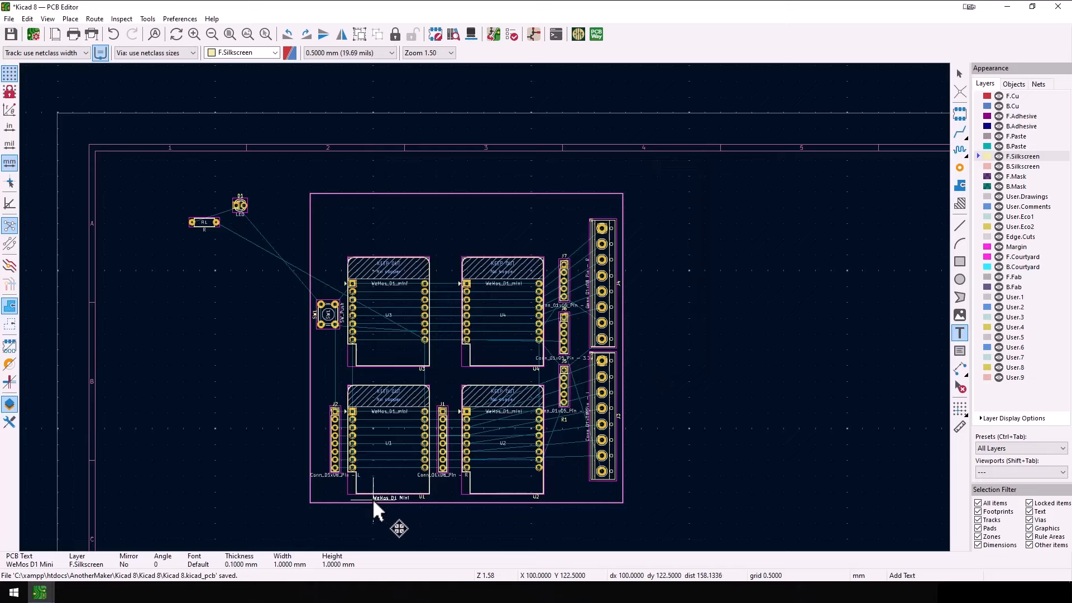
left_click(374, 497)
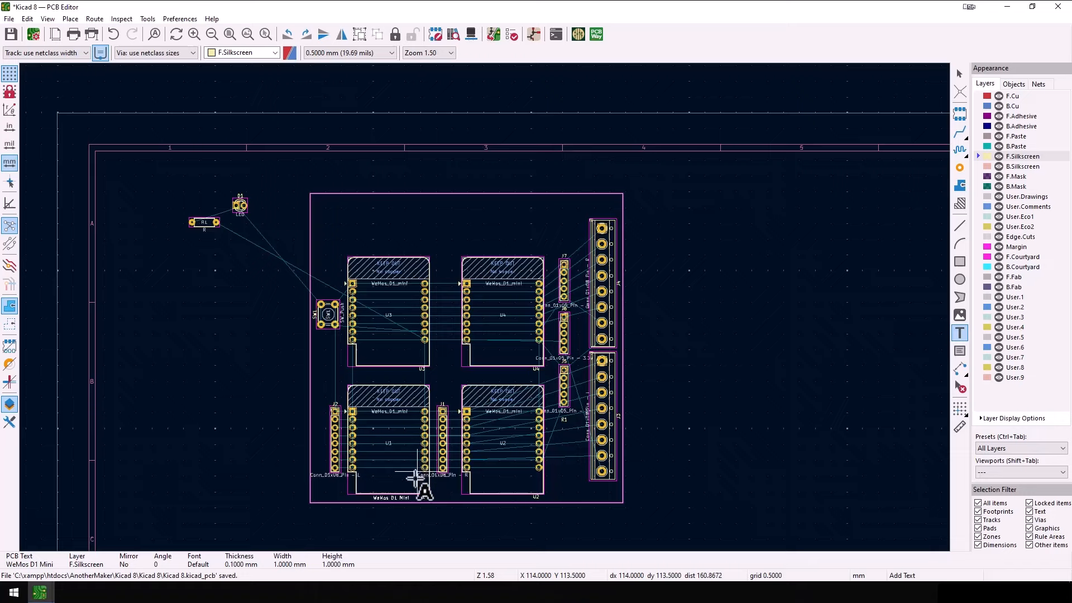
- Copy the WeMos D1 Mini label and place the duplicate just below module U2
key("ctrl+c")
key("ctrl+v")
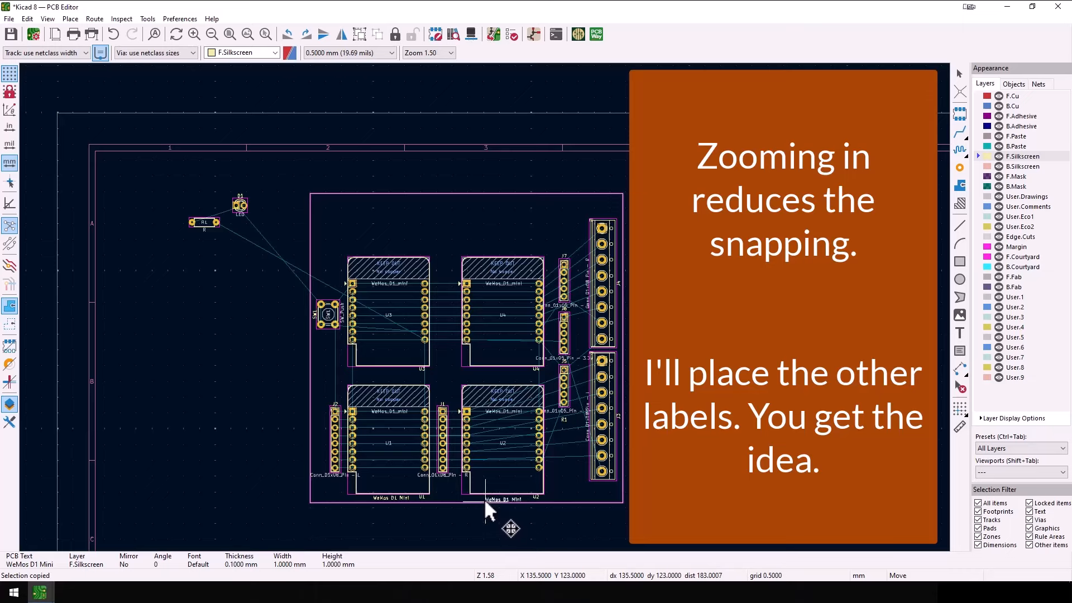
left_click(485, 496)
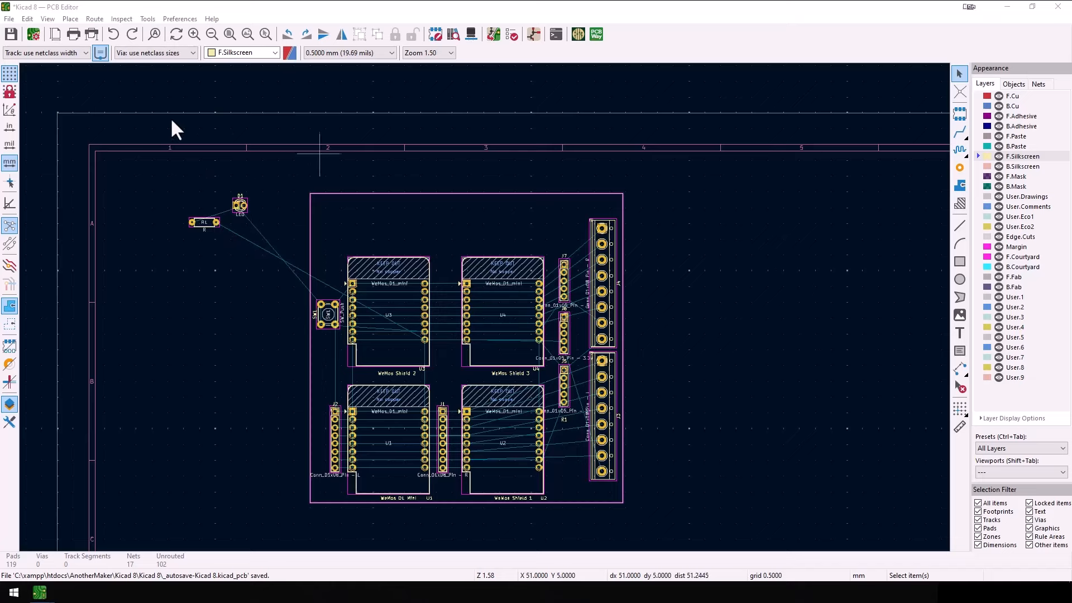
- Open the board in the 3D viewer to check the silkscreen labels and the new part positions
left_click(49, 20)
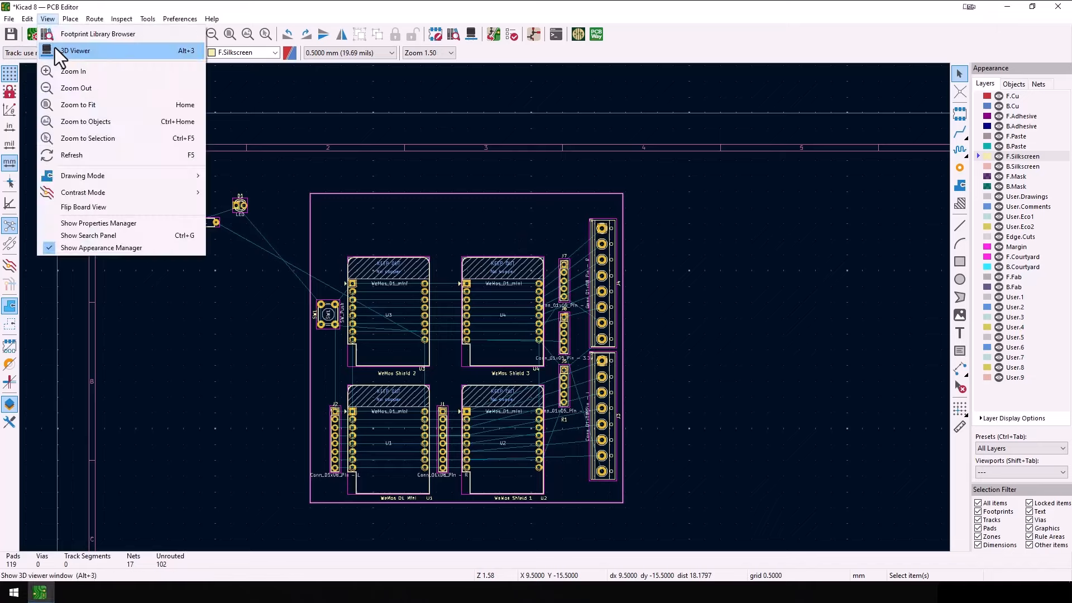
left_click(55, 49)
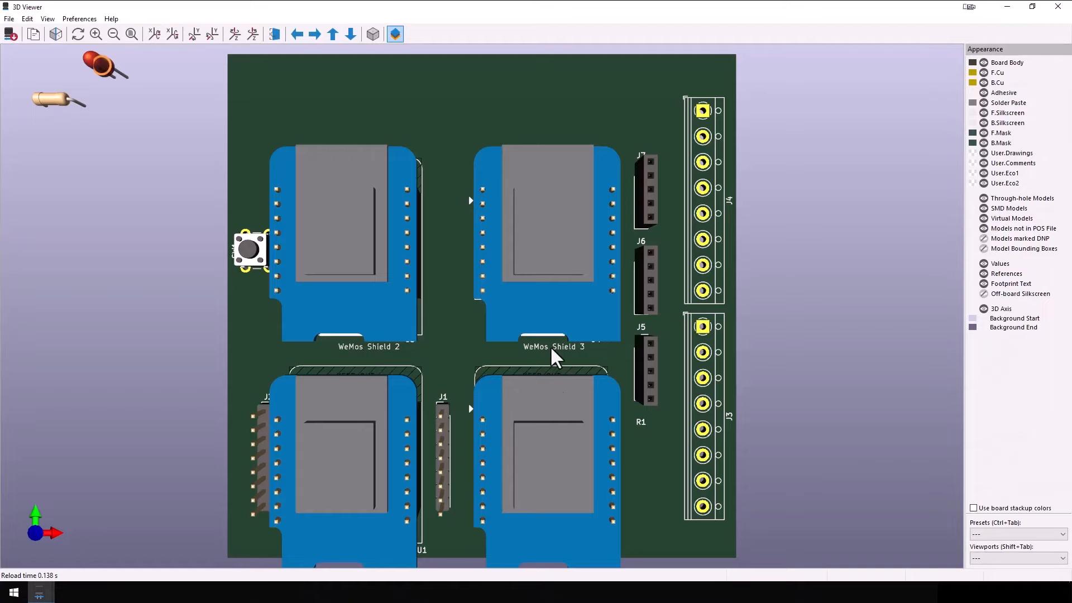
- Inspect the 3D board from several angles, checking the module labels and switch SW1 beside U3, and return to the layout
right_click(663, 362)
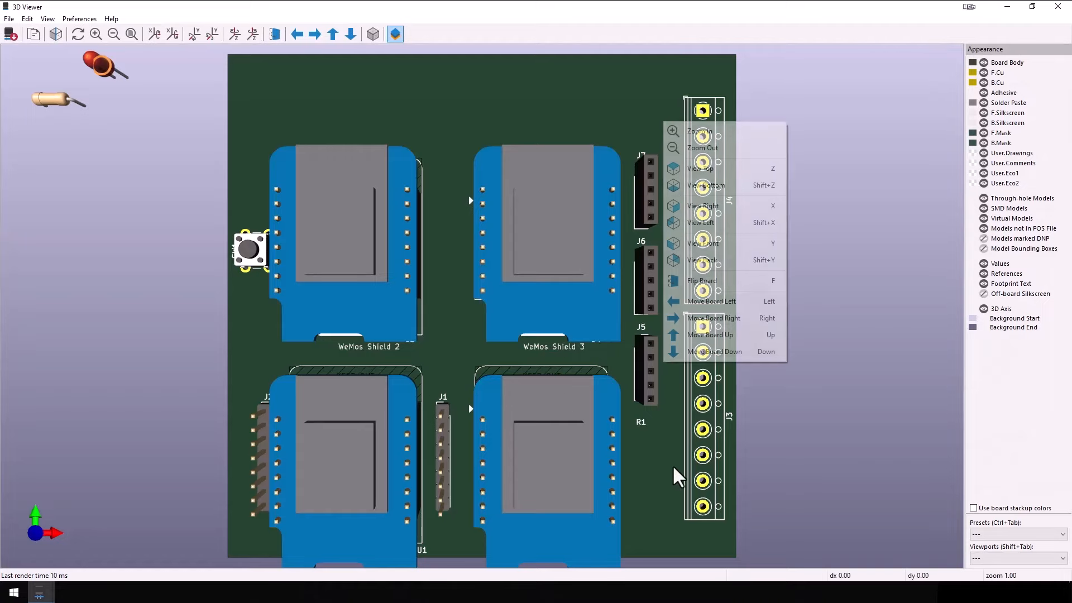
left_click(673, 467)
left_click_drag(678, 335, 585, 168)
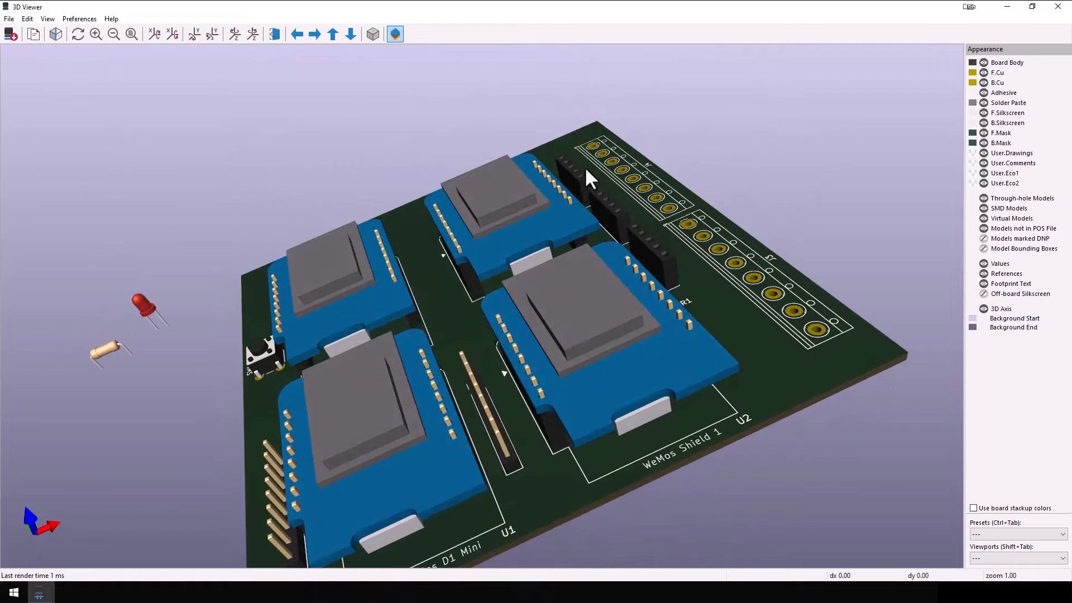
left_click_drag(459, 384, 398, 562)
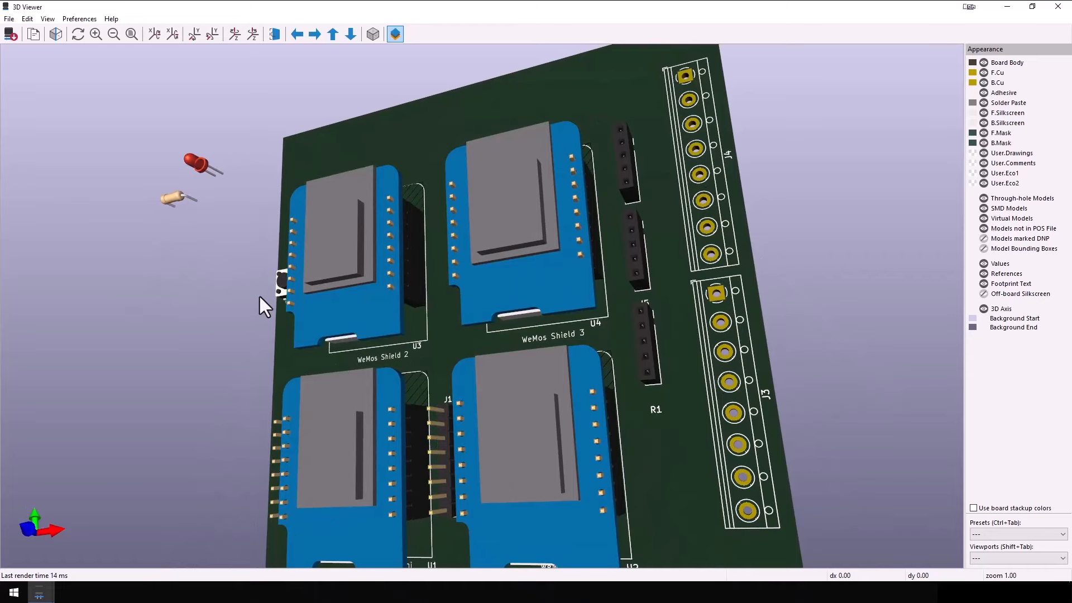
left_click_drag(276, 320, 490, 311)
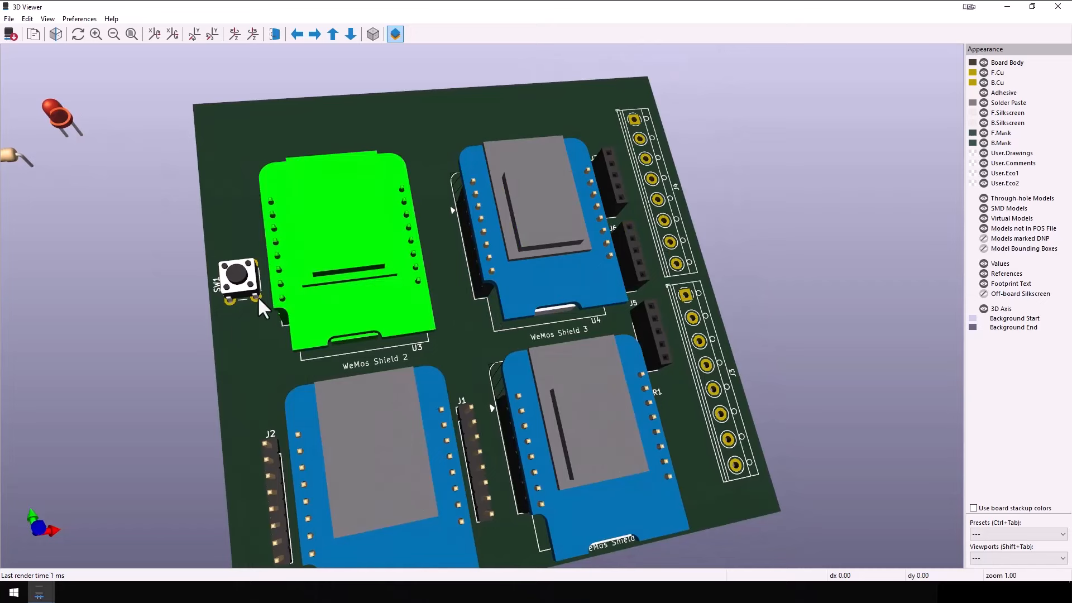
left_click(1058, 7)
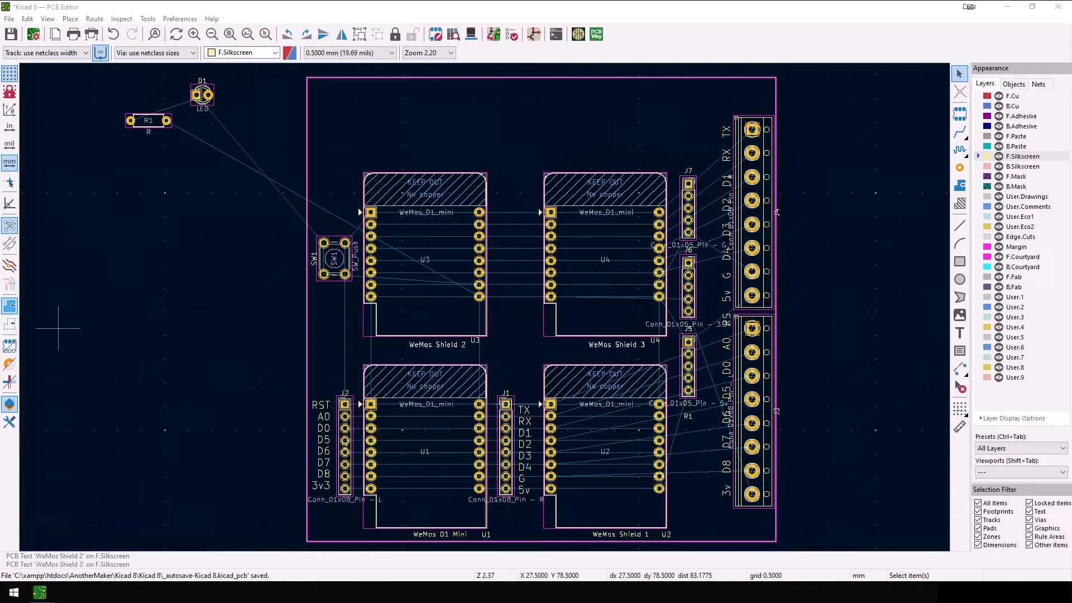
- Reopen the 3D viewer and examine the pin labels beside J1 to J4 from several angles before closing it
left_click(47, 19)
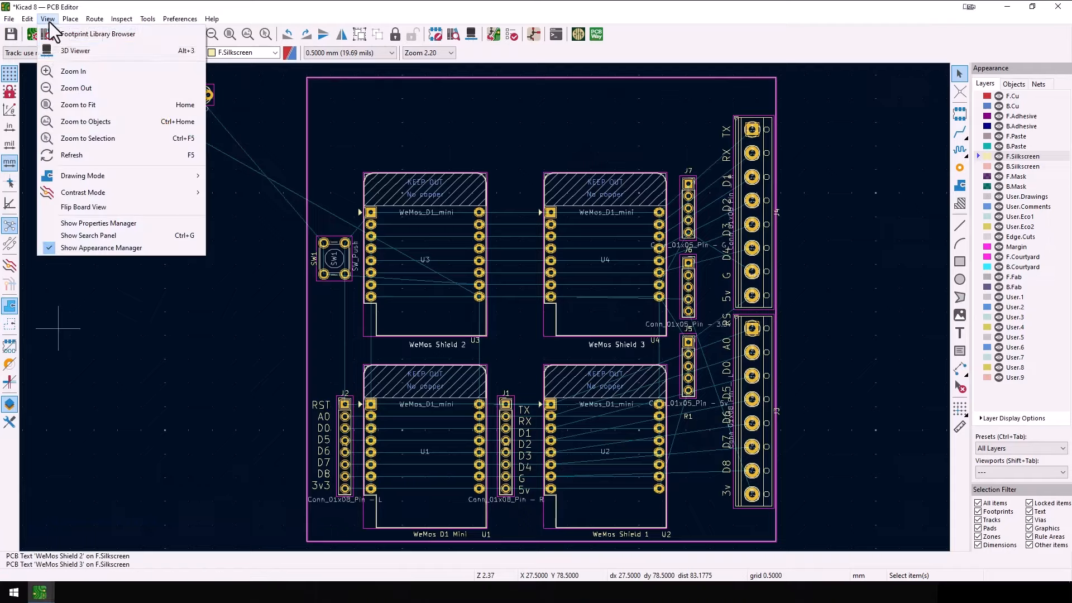
left_click(54, 48)
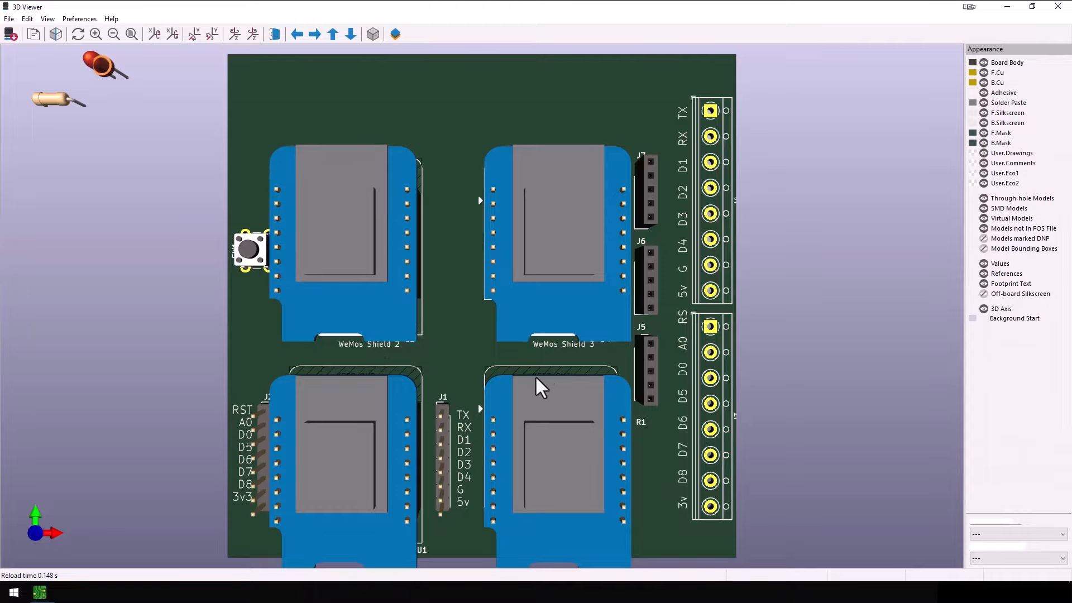
left_click_drag(459, 353, 455, 394)
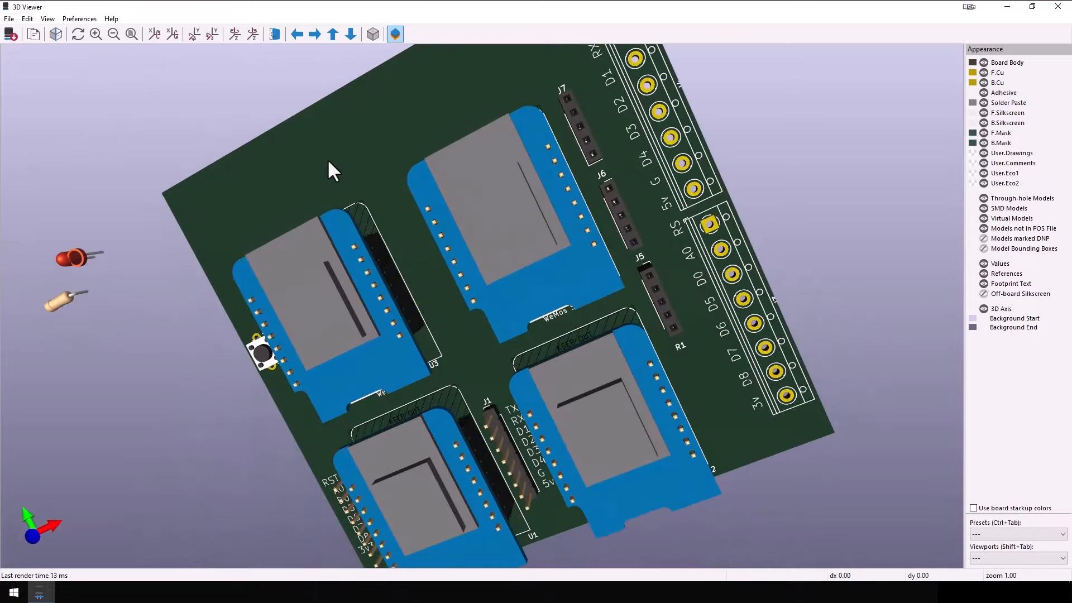
left_click_drag(328, 162, 322, 183)
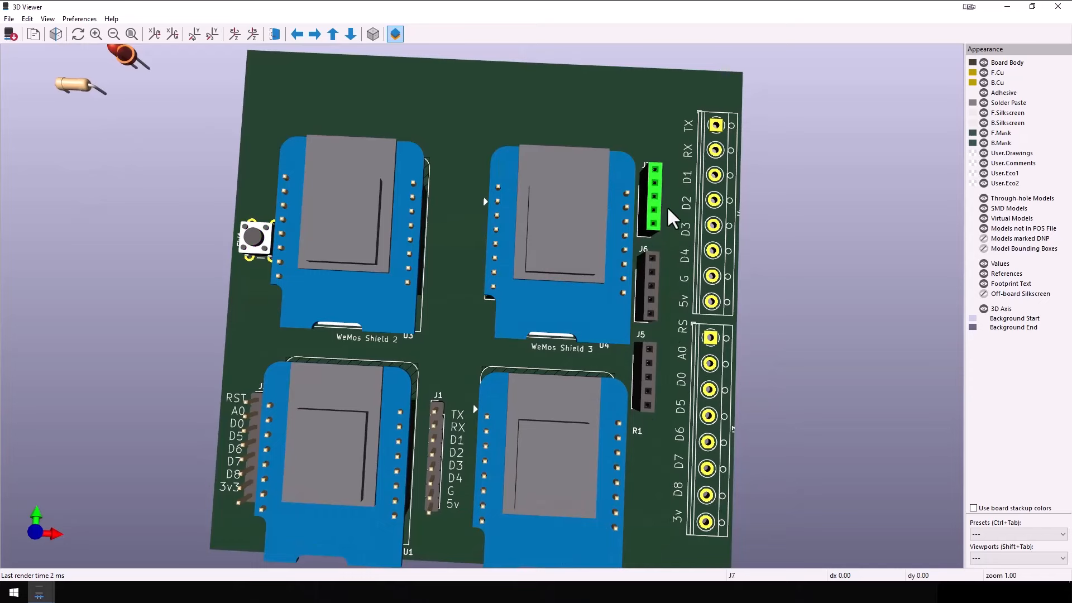
left_click_drag(701, 208, 676, 171)
left_click(1057, 7)
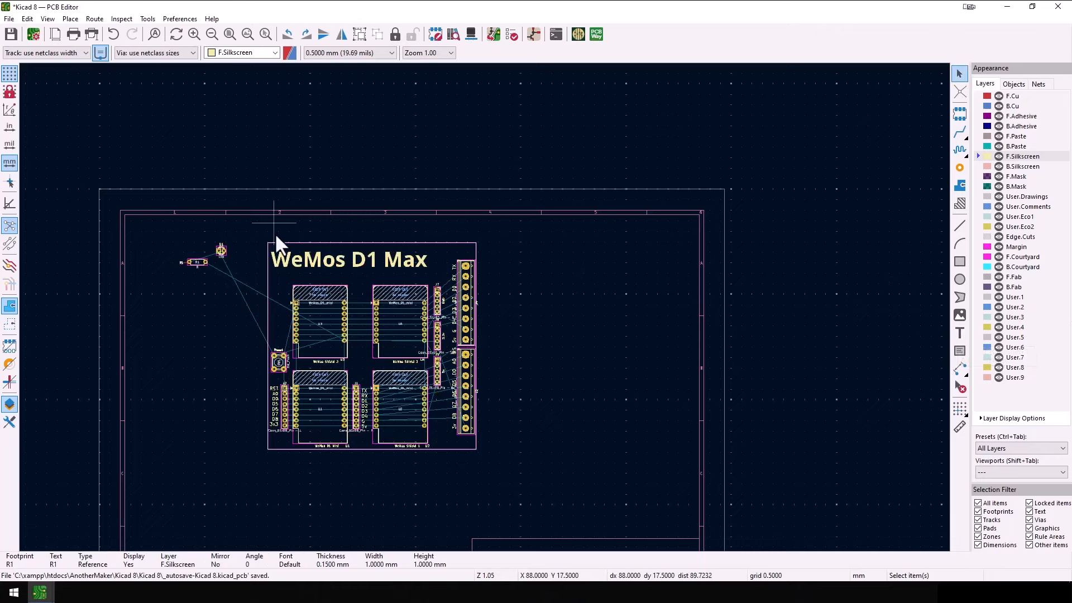
- Move LED D1 and resistor R1 together to the board's upper-right corner, above connector J4
left_click_drag(157, 235, 282, 347)
key("m")
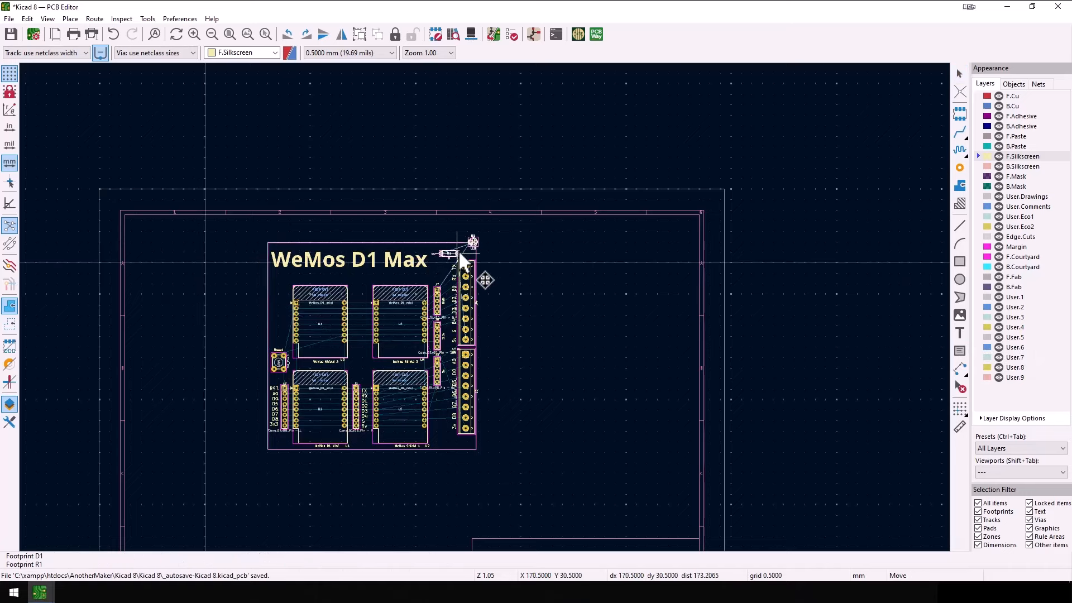
left_click(473, 246)
left_click(542, 241)
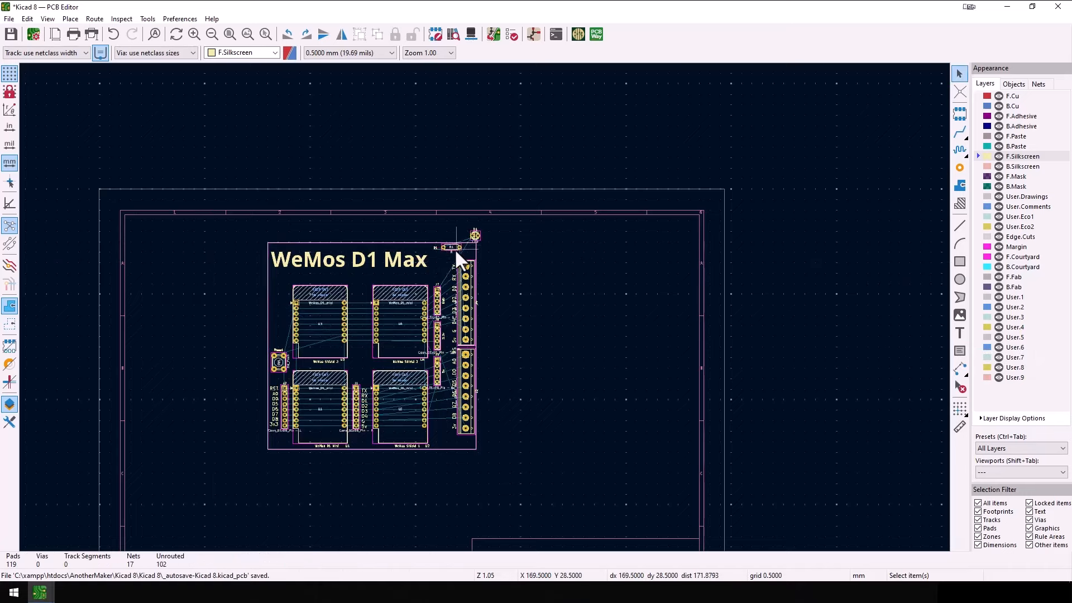
- Rotate resistor R1 to -90 degrees and place it between the end of the WeMos D1 Max title and connector J4, above J7
left_click(455, 249)
key("m")
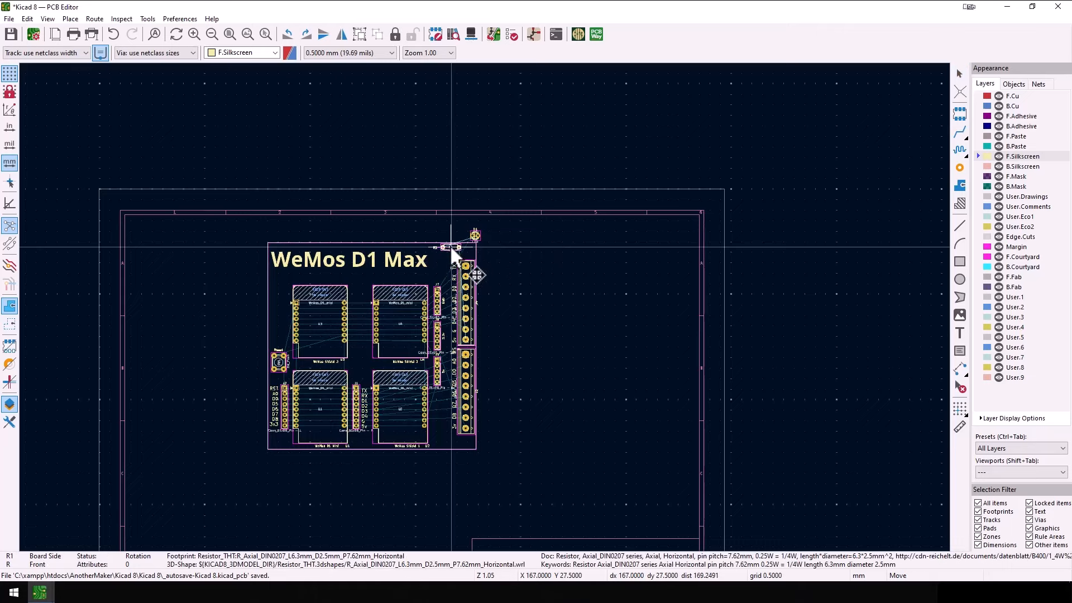
left_click(440, 258)
key("r")
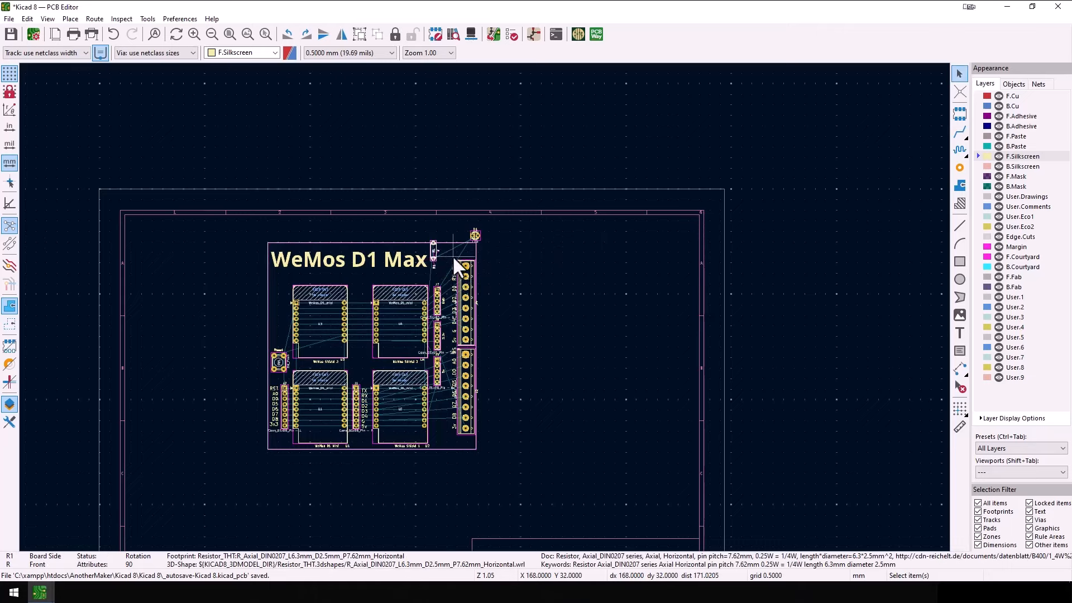
key("r")
key("r")
left_click_drag(435, 263, 434, 258)
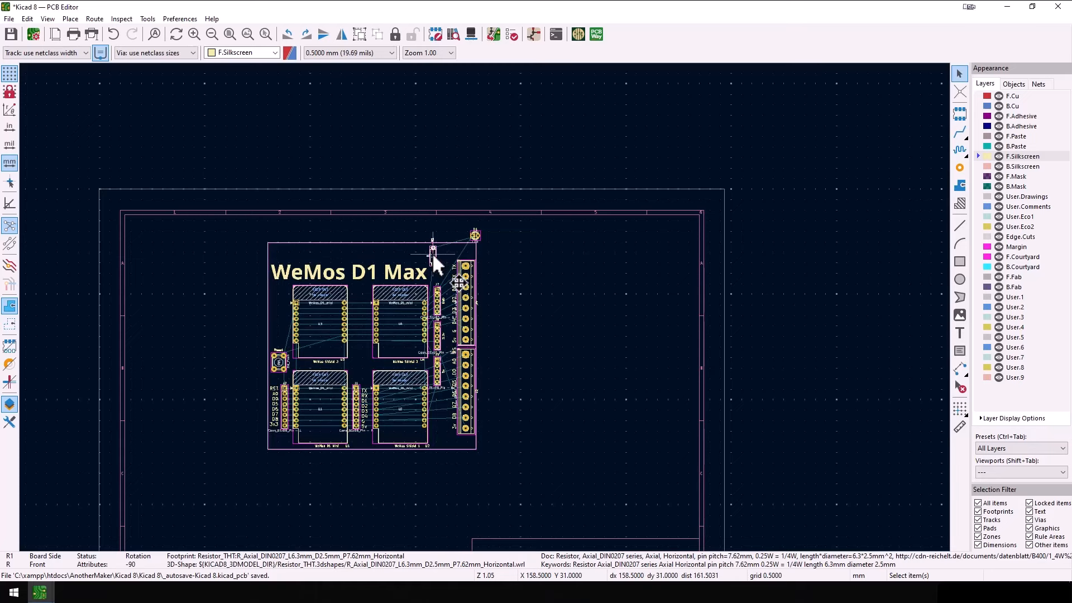
left_click_drag(432, 252, 431, 269)
- Move LED D1 inside the board outline, directly above resistor R1
left_click(476, 237)
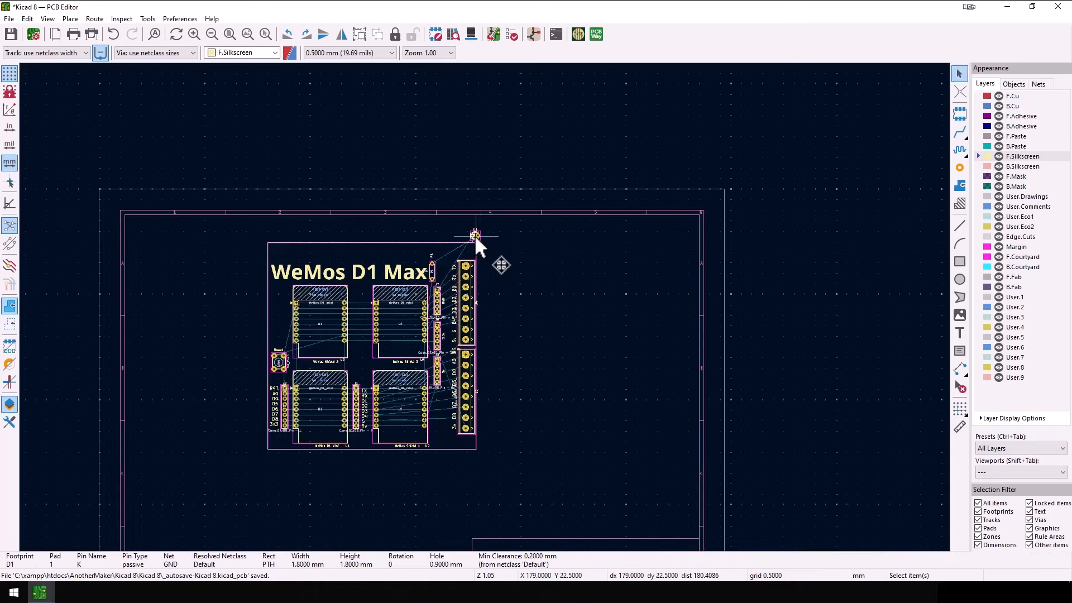
left_click(478, 238)
left_click_drag(479, 239, 431, 249)
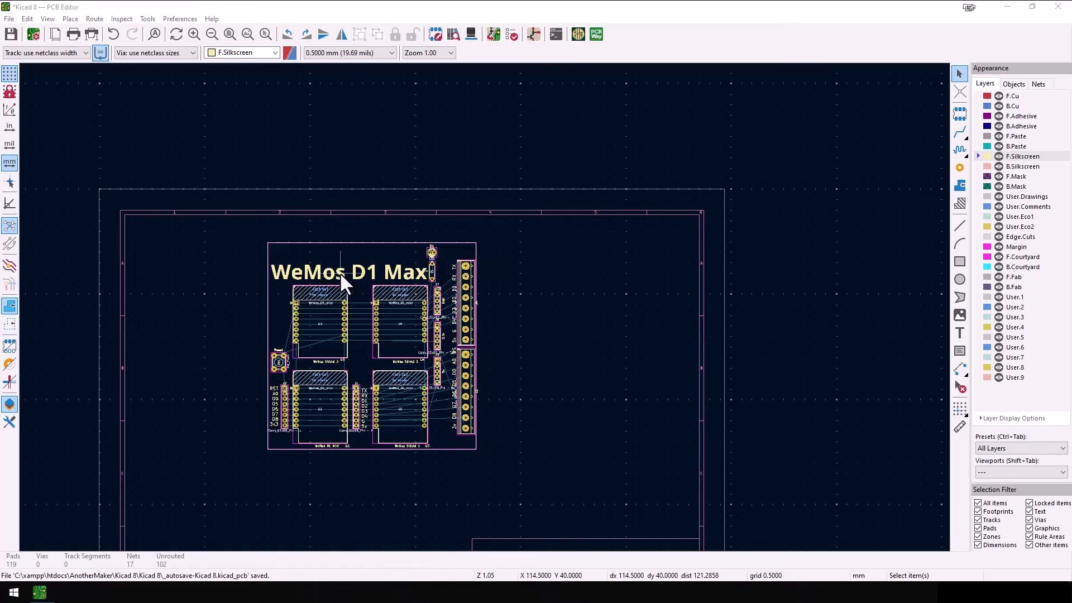
- Set the text height of the WeMos D1 Max title to 9 mm
double_click(340, 273)
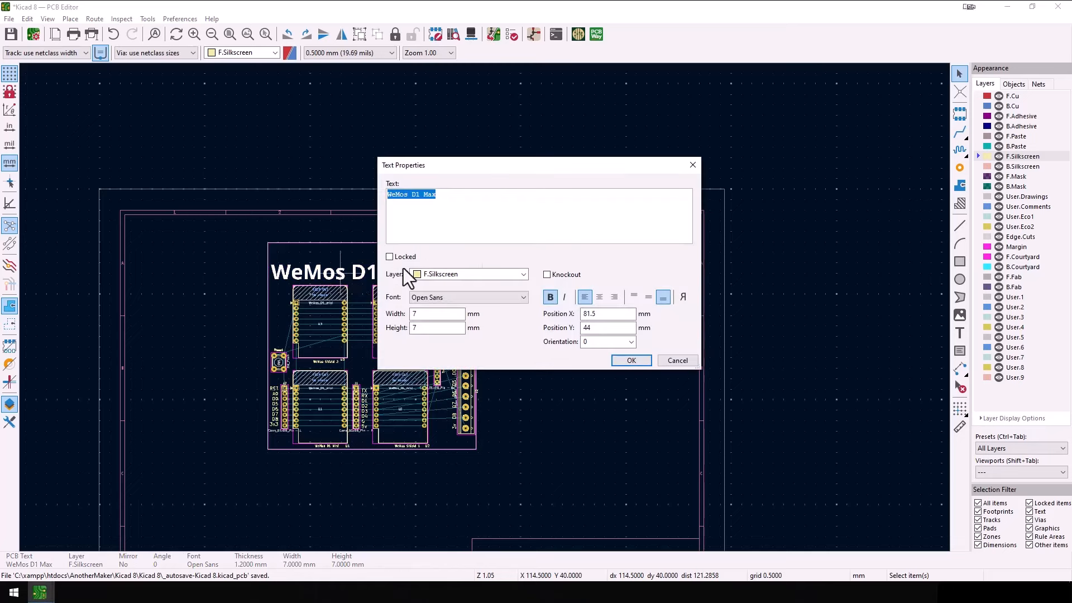
left_click(418, 328)
type("9")
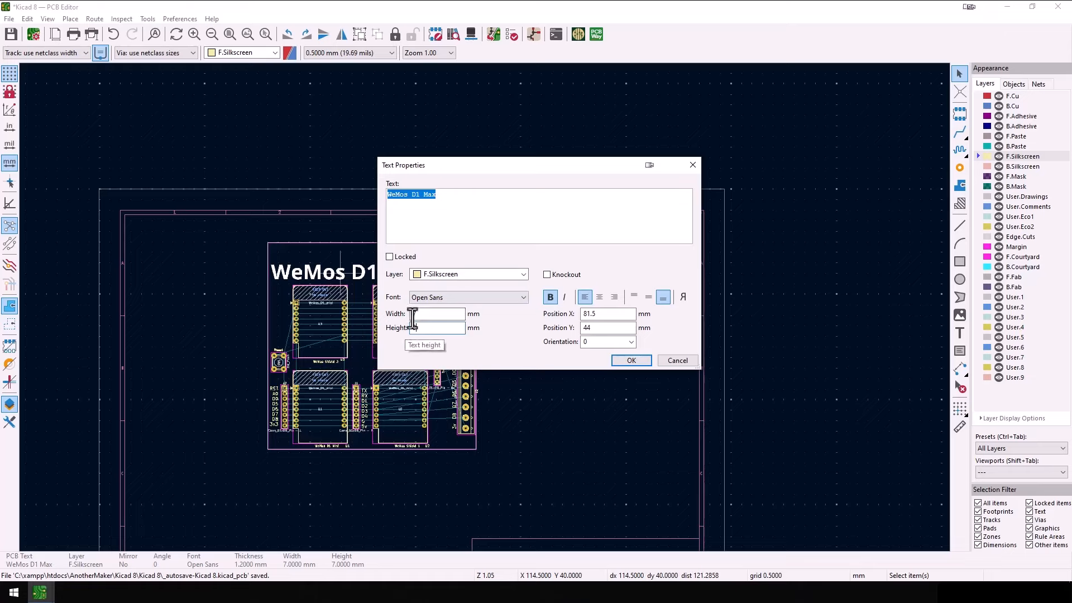
left_click(639, 360)
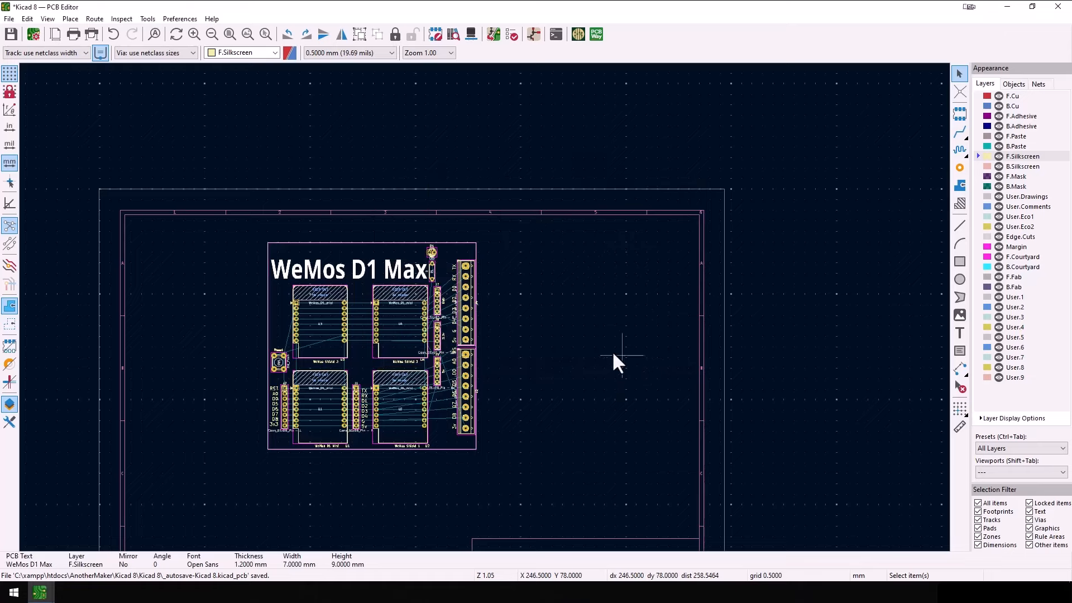
left_click(580, 308)
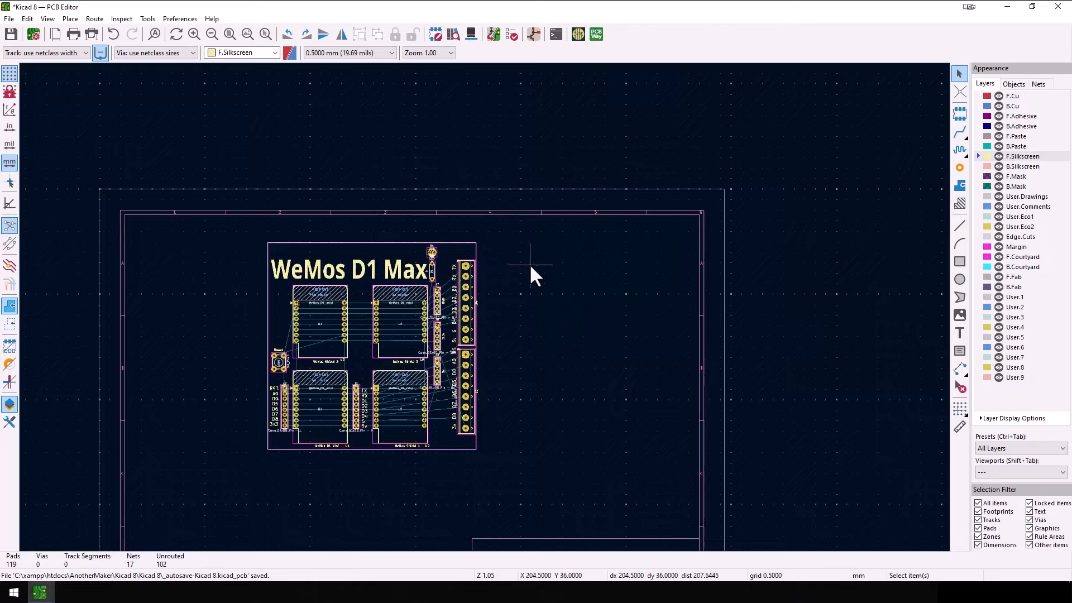
- Check the enlarged title and the placement of D1, R1 and the reset switch in the 3D viewer
key("alt+3")
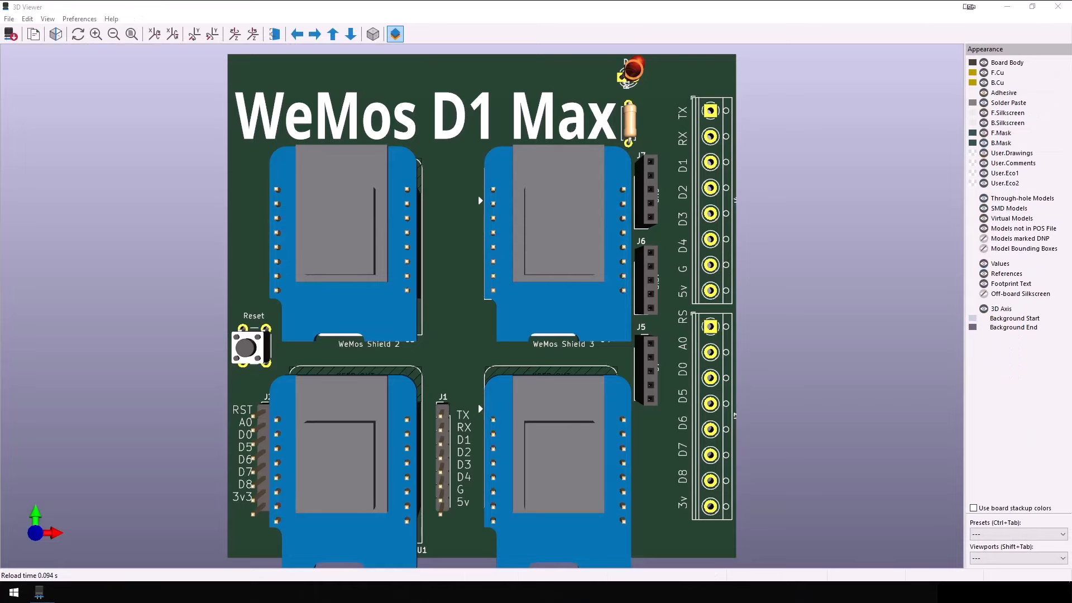
left_click_drag(664, 470, 725, 463)
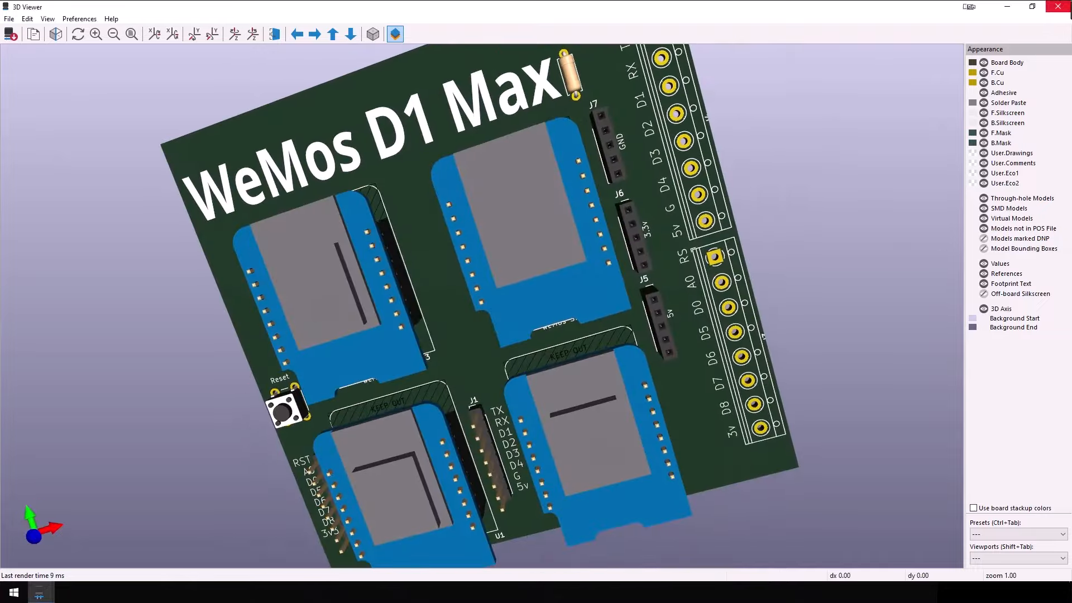
left_click(1058, 6)
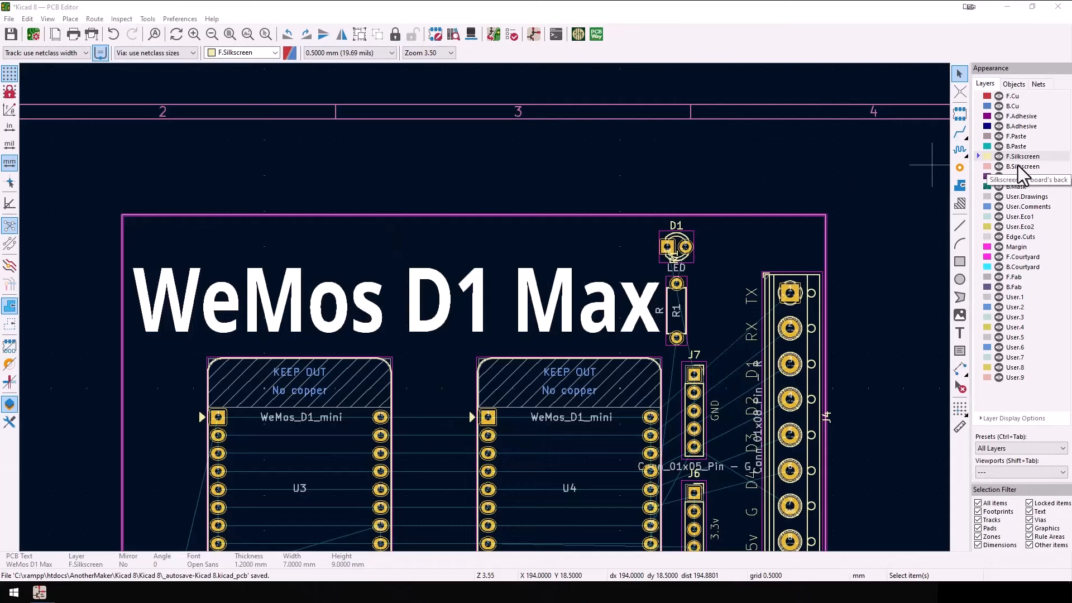
- Make B.Silkscreen the active layer, and inspect the project credit text on the board's underside in the 3D viewer
left_click(1011, 166)
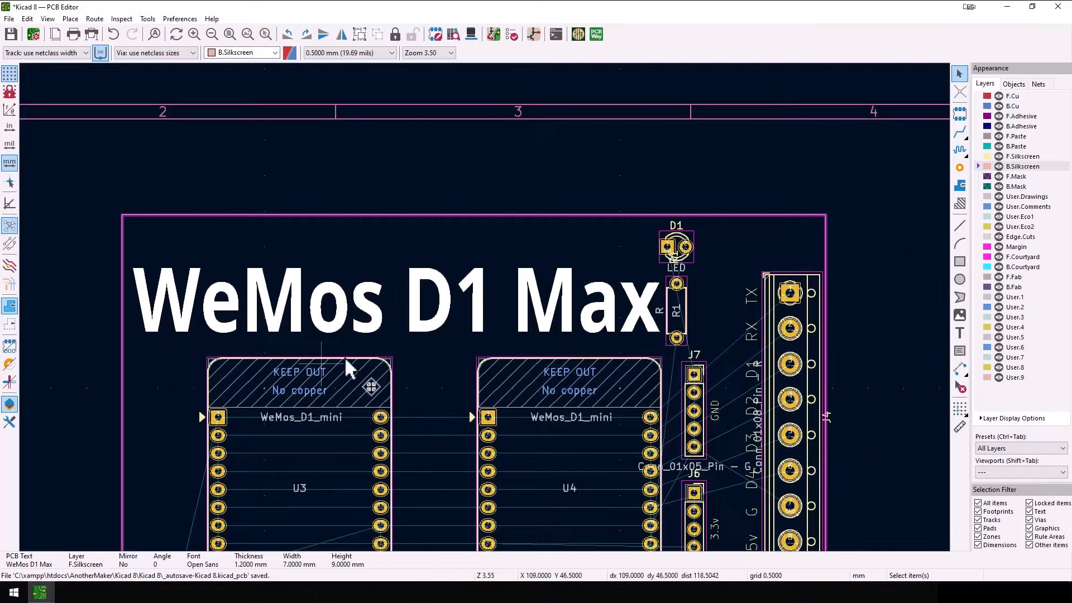
scroll(521, 316, "down", 4)
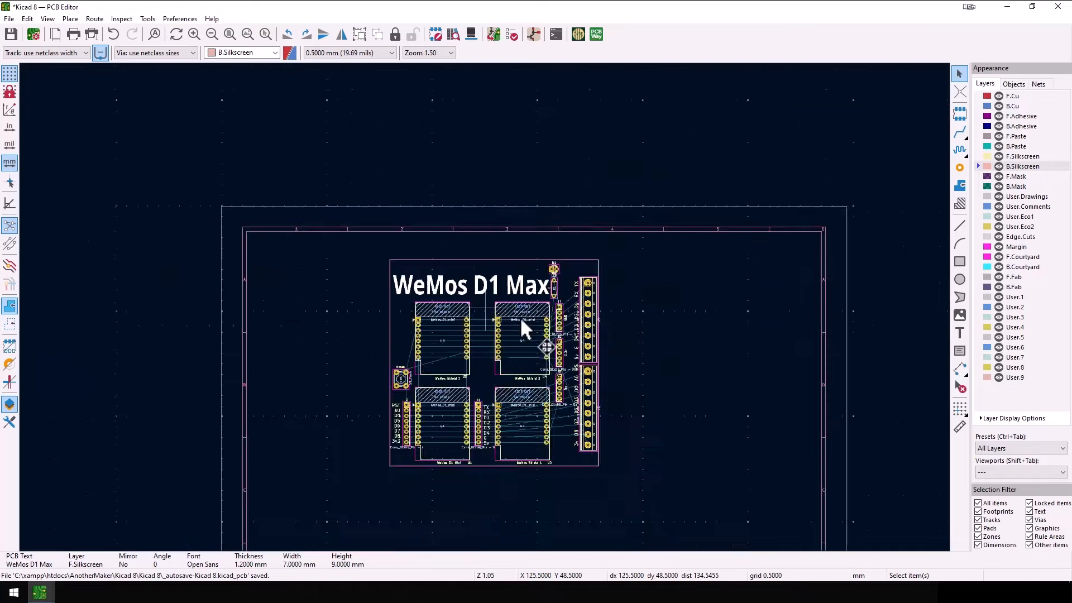
key("alt+3")
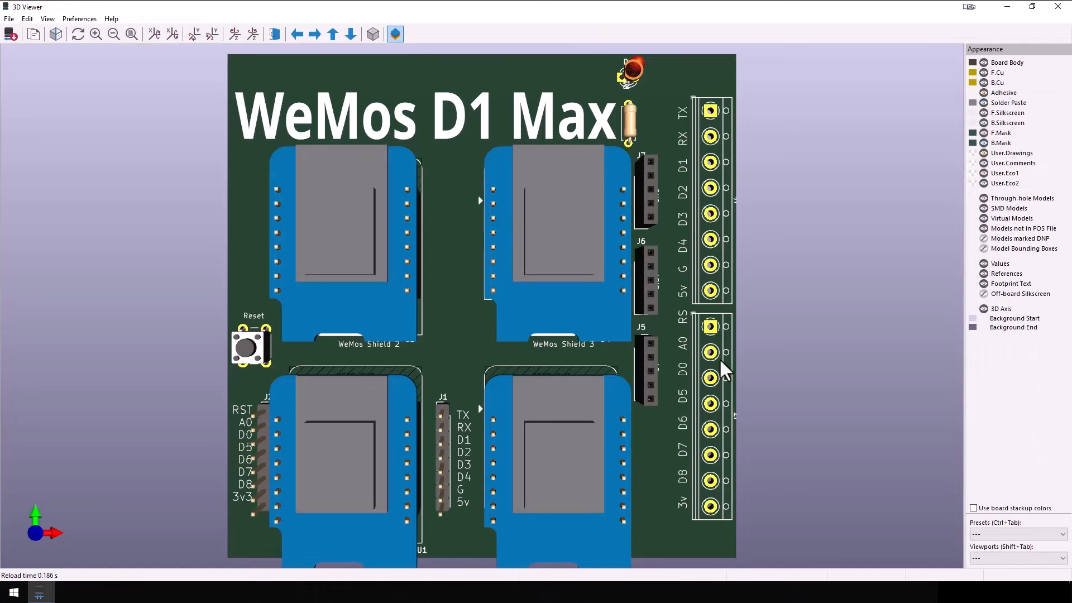
left_click_drag(720, 357, 558, 402)
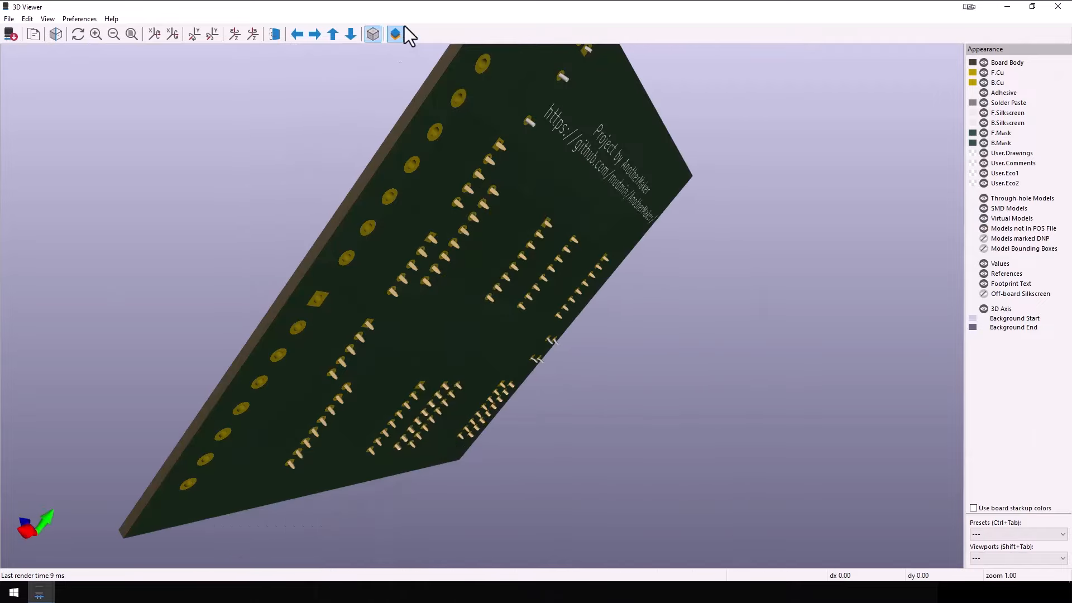
left_click_drag(651, 158, 969, 370)
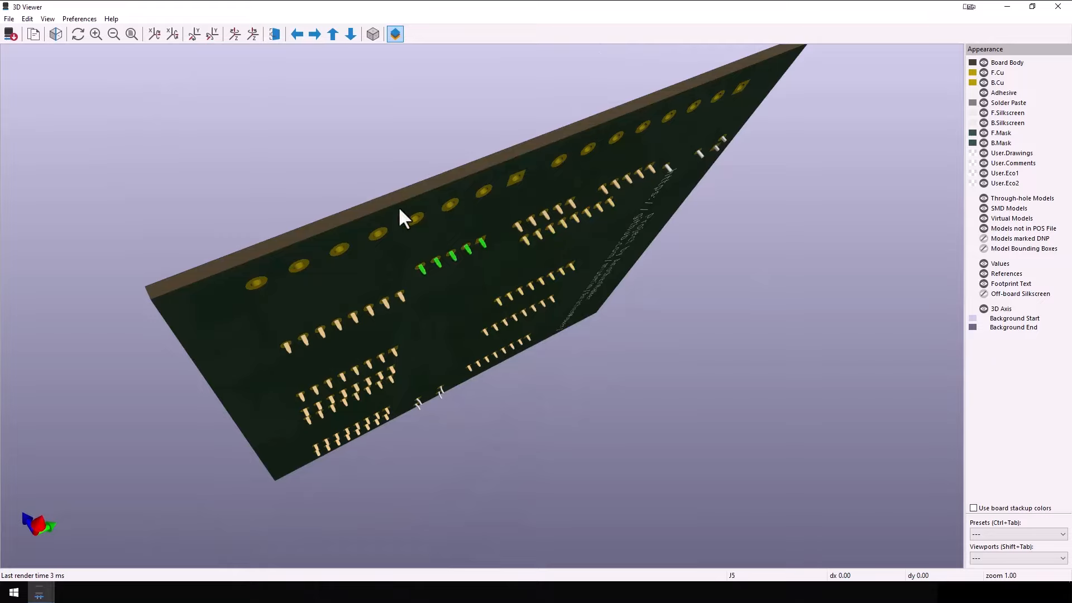
left_click(1058, 6)
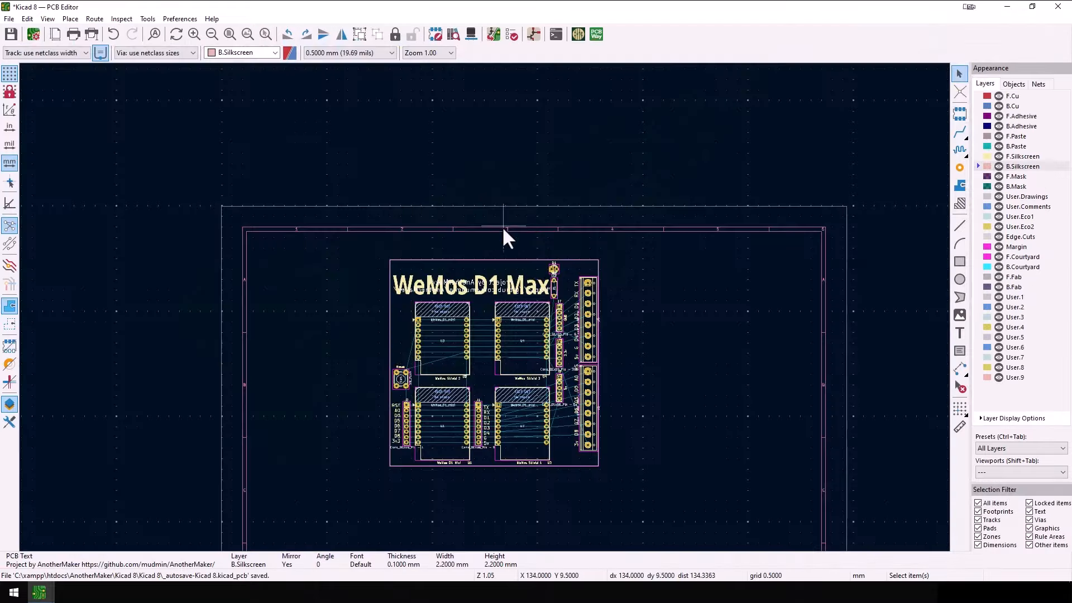
- Start routing a single track from the first pad of module U3
scroll(468, 346, "up", 5)
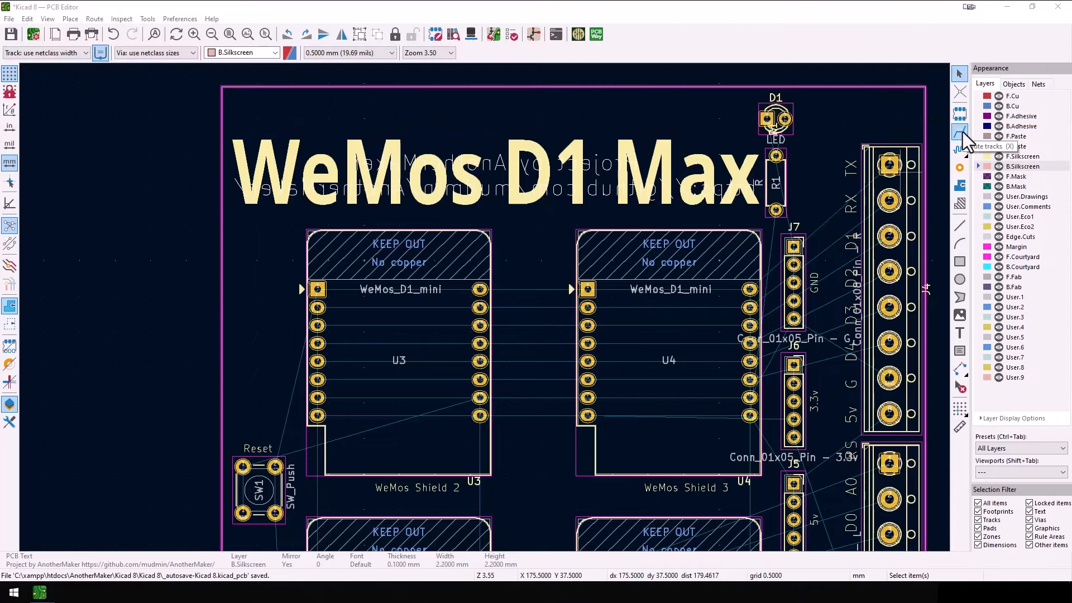
left_click(963, 132)
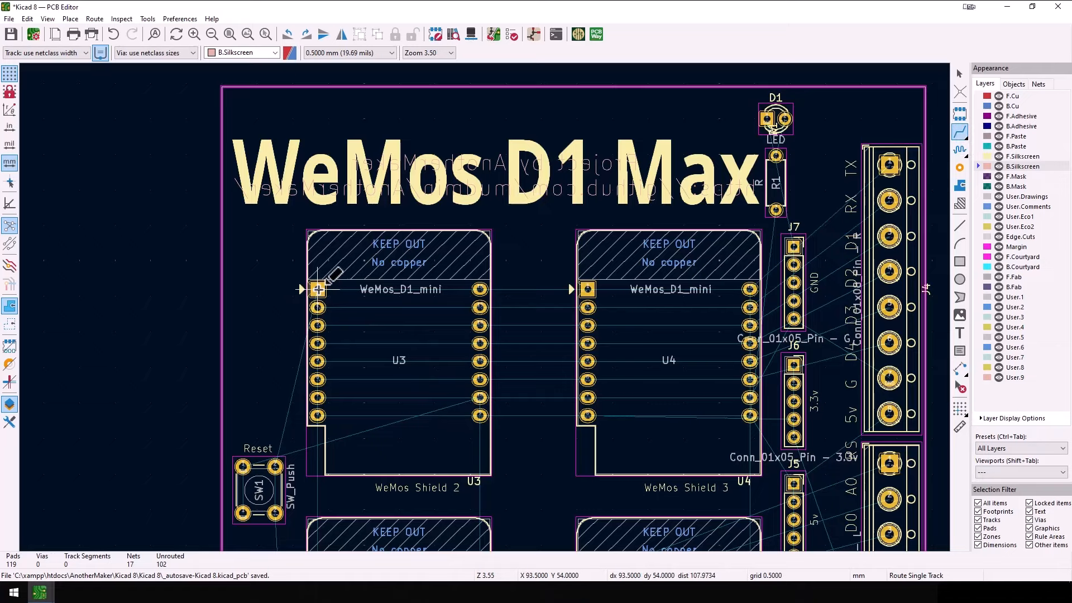
left_click(318, 289)
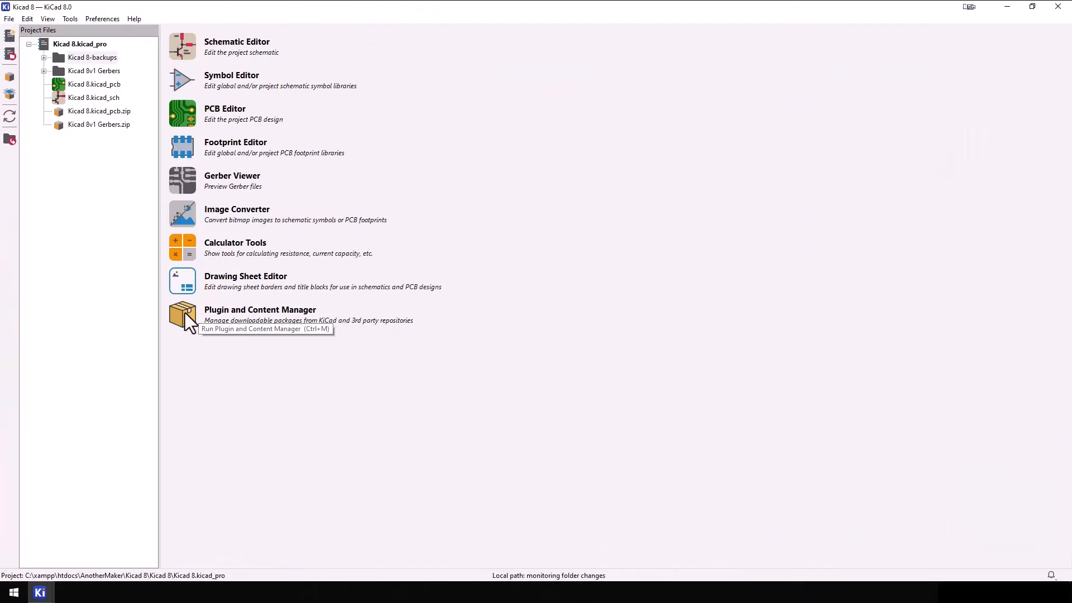
- Search the official KiCad plugin repository for "free" to find the Freerouting plugin, and for "pcb"
left_click(186, 313)
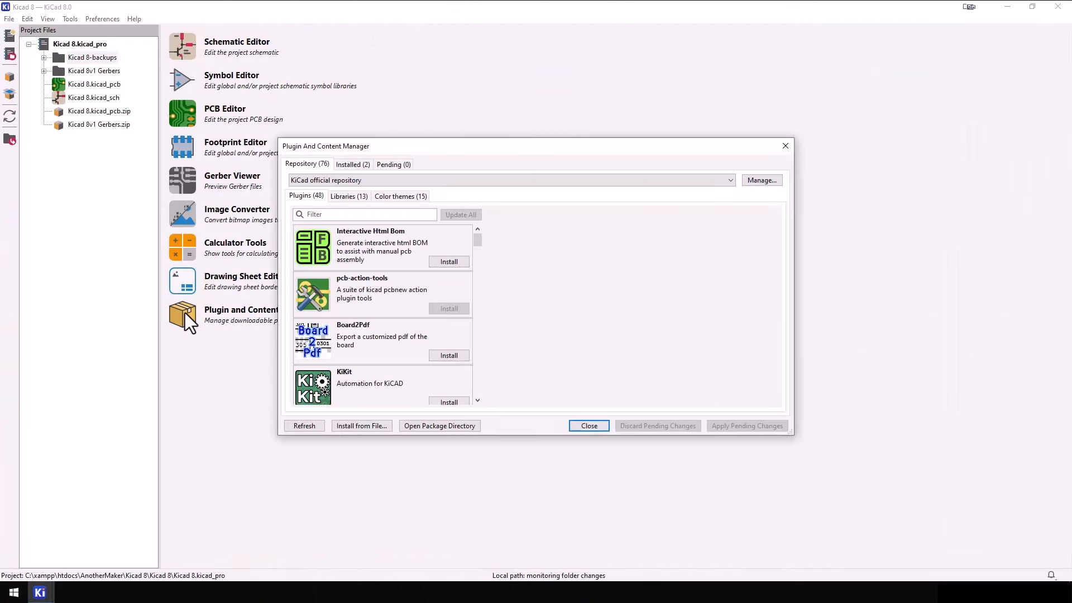
left_click(355, 214)
type("f")
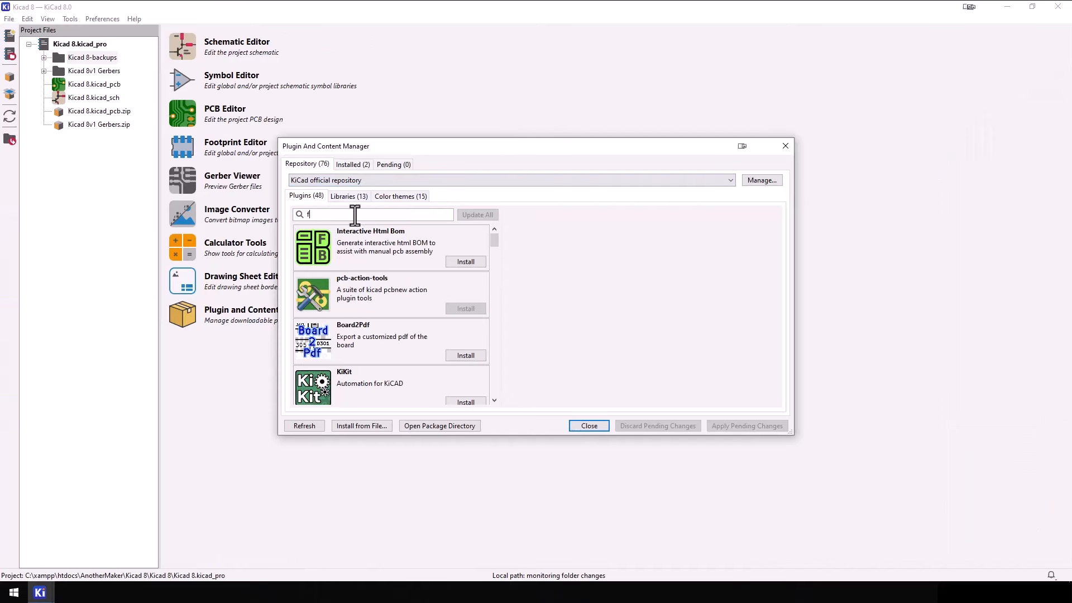
type("ree")
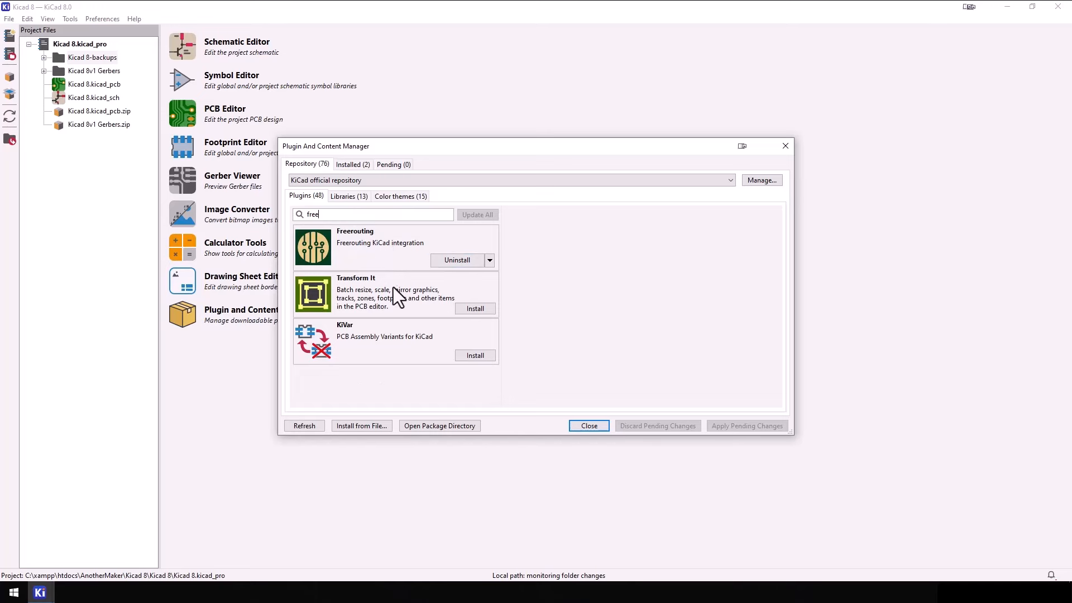
left_click_drag(353, 214, 275, 217)
type("pcb")
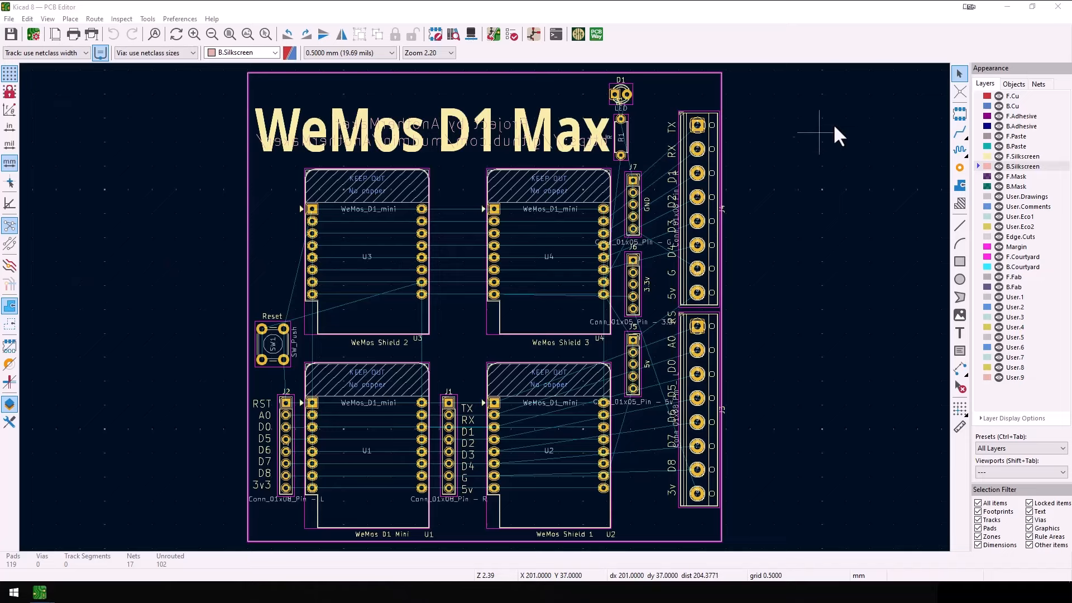
- Autoroute all tracks of the board with the Freerouting plugin
left_click(578, 39)
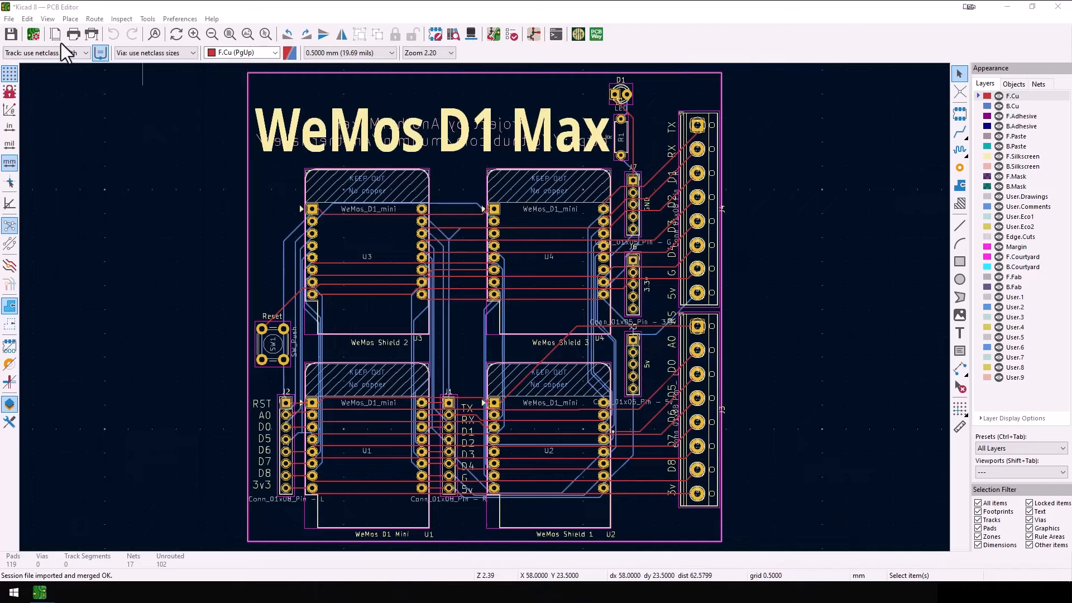
- Delete all tracks and vias on all layers with Global Deletions, and undo the deletion
left_click(27, 19)
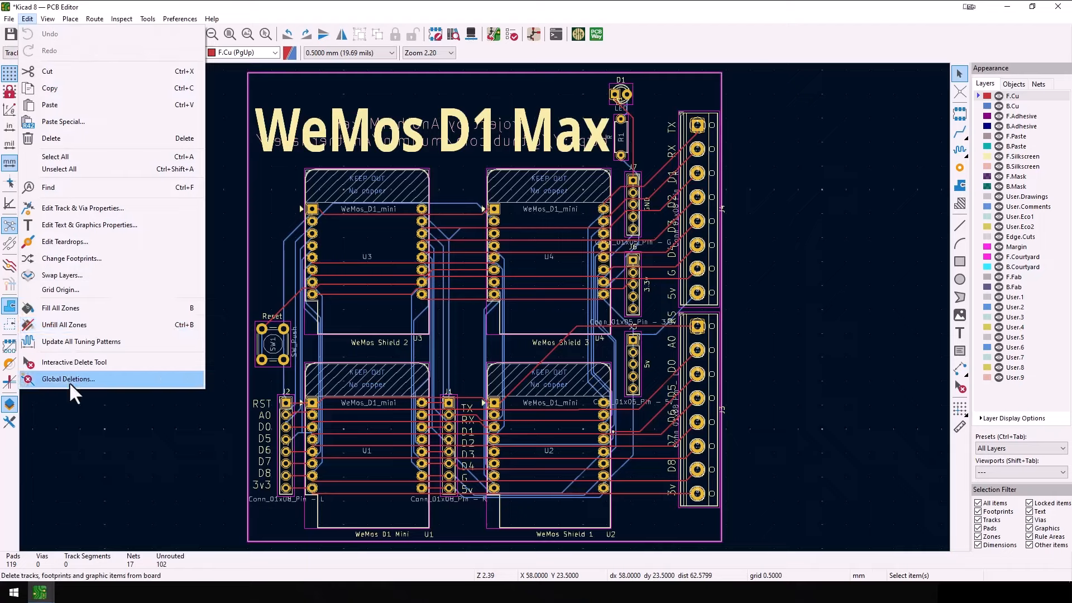
left_click(69, 380)
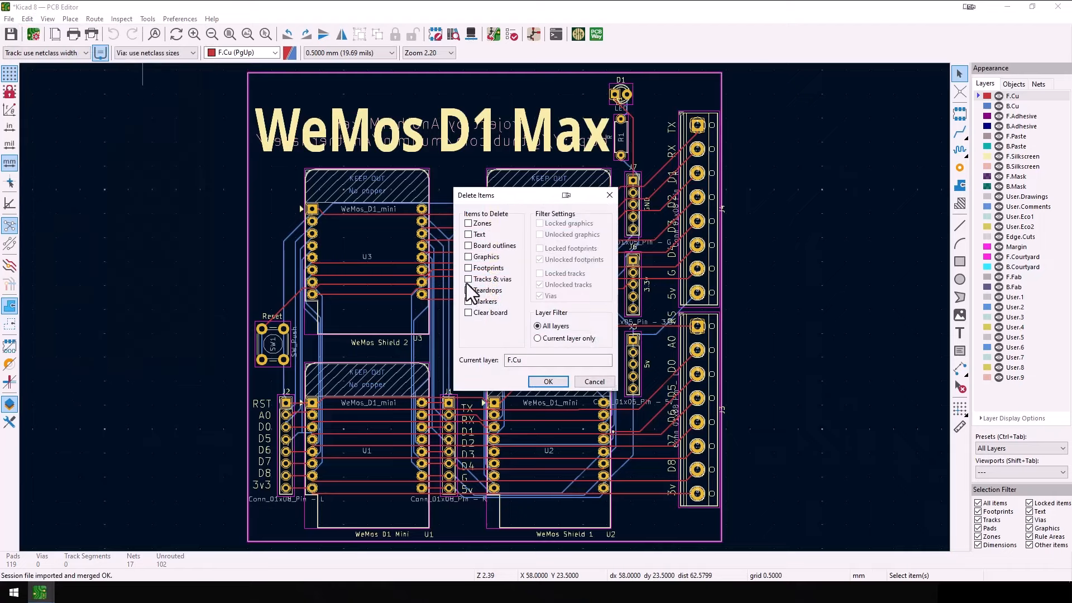
left_click(469, 279)
left_click(544, 381)
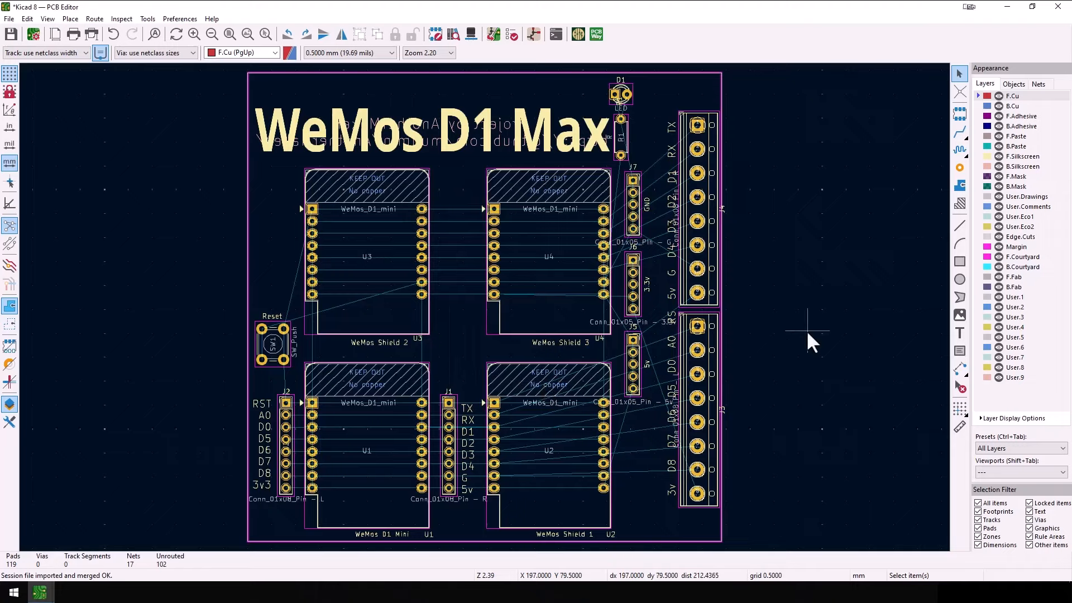
key("ctrl+z")
- Start a filled copper zone just outside the board's upper-left corner, assigned to the GND net on F.Cu and B.Cu
key("Home")
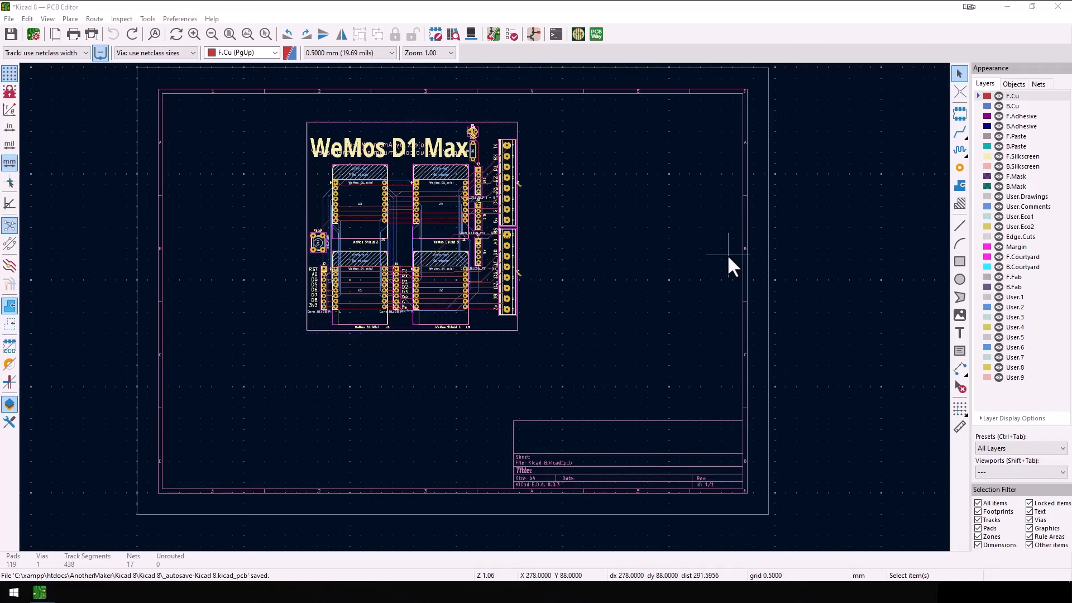
left_click(959, 187)
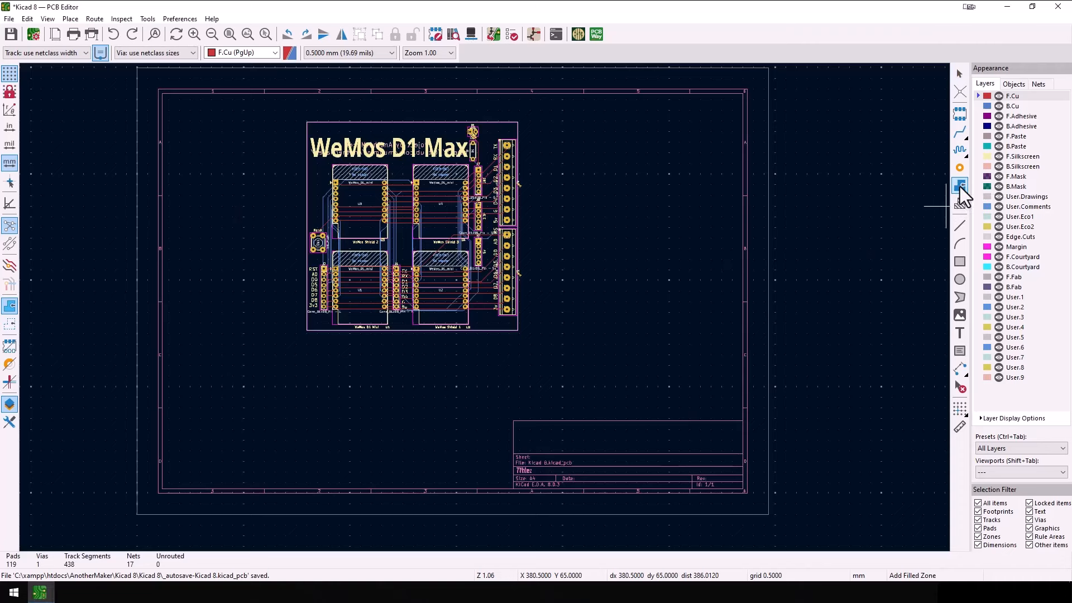
left_click(299, 116)
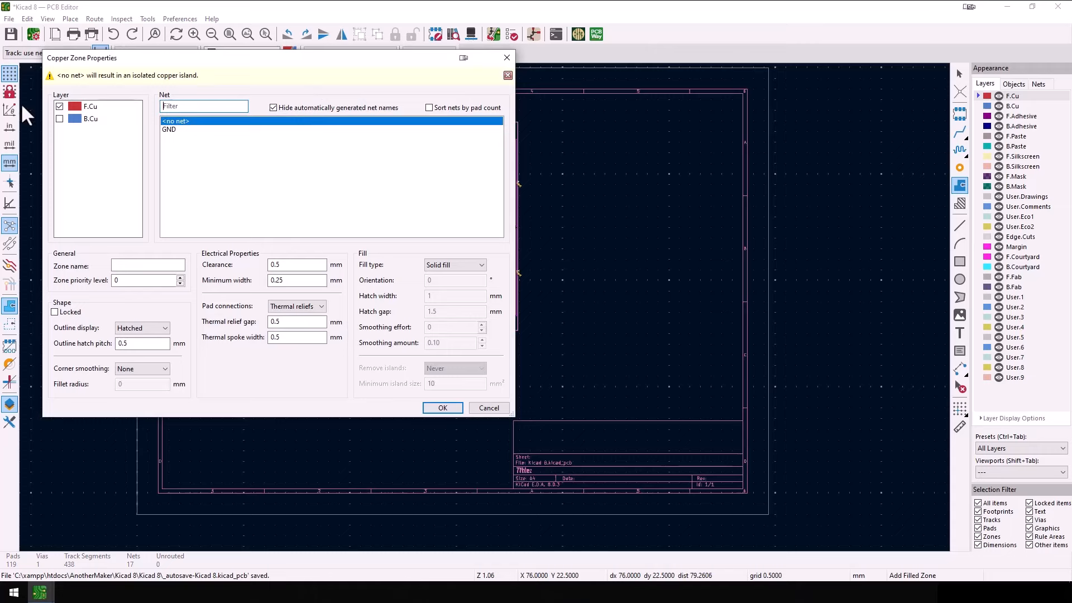
left_click(59, 119)
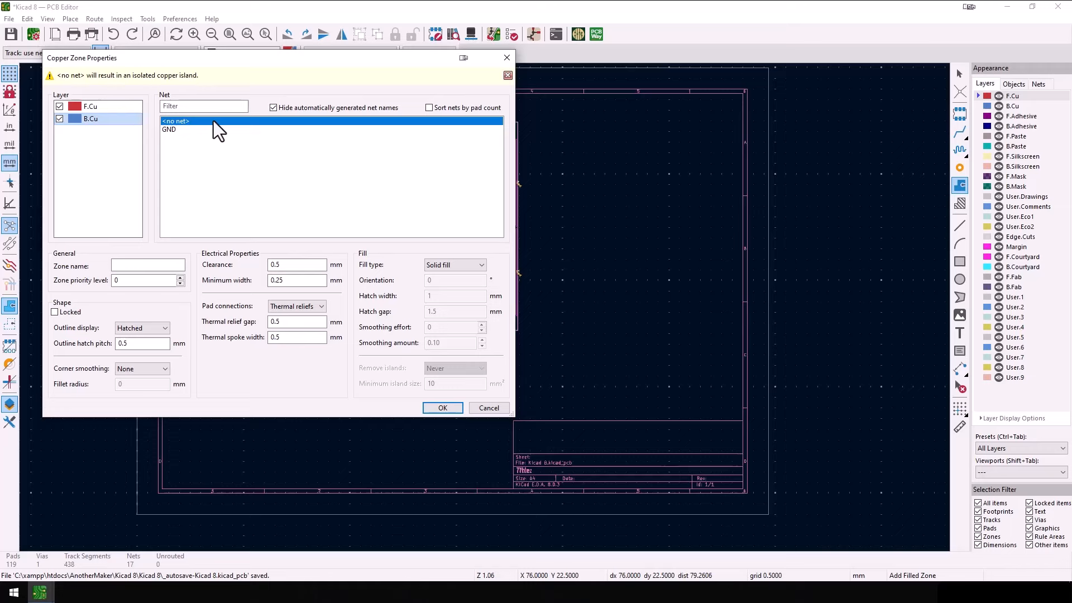
left_click(169, 129)
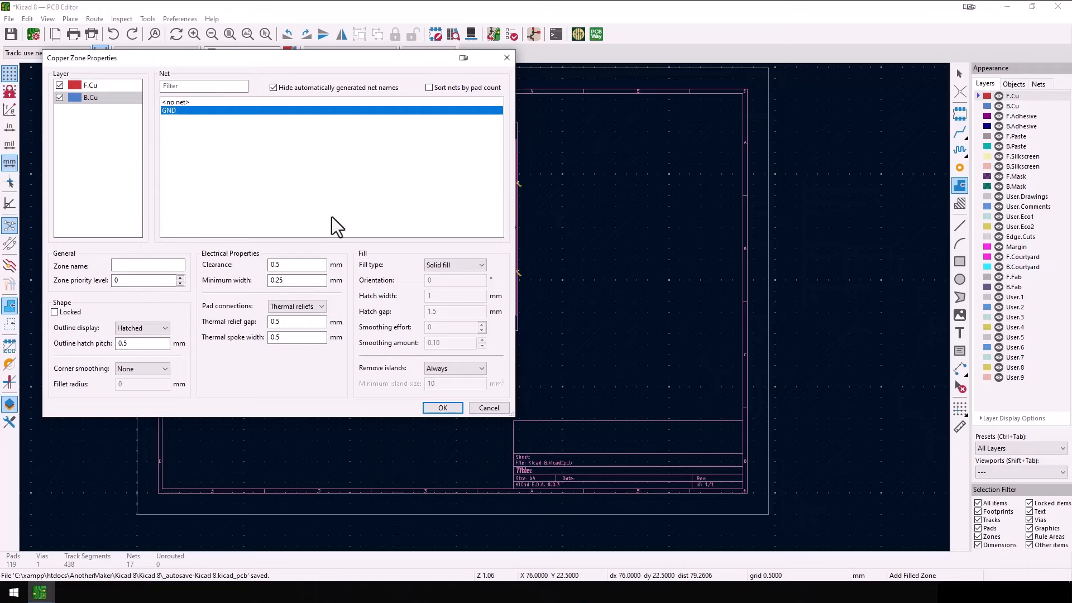
left_click(450, 410)
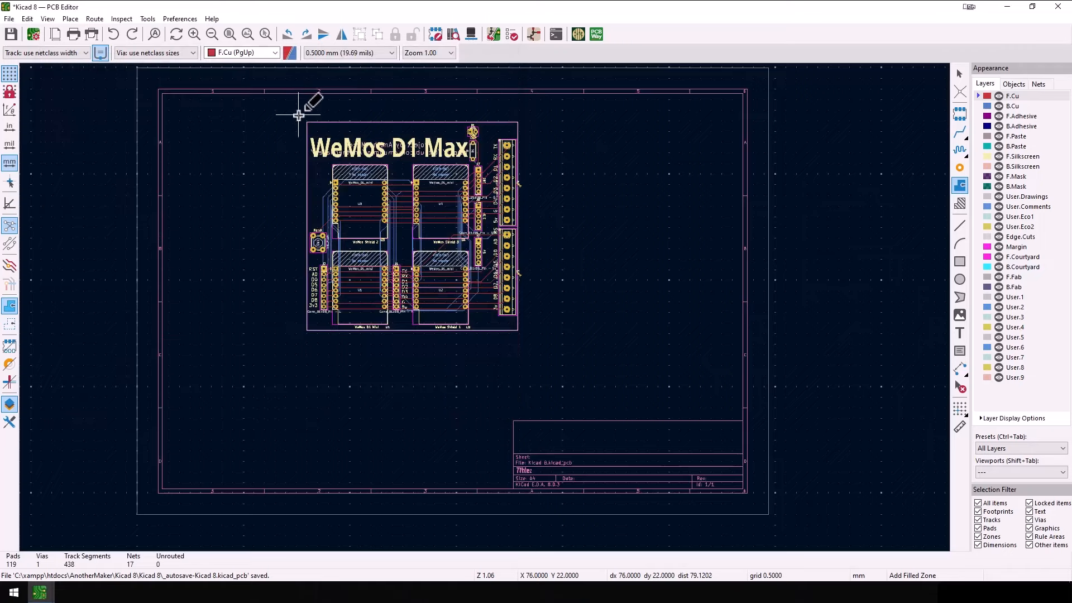
- Draw the GND zone as a closed four-cornered outline that surrounds the whole board
left_click(528, 116)
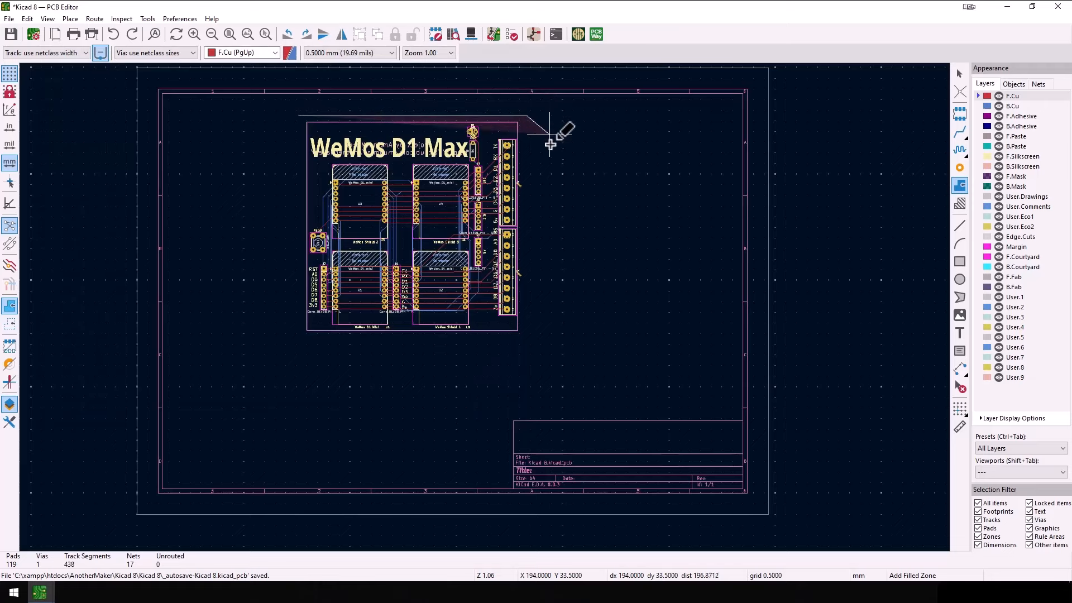
left_click(536, 355)
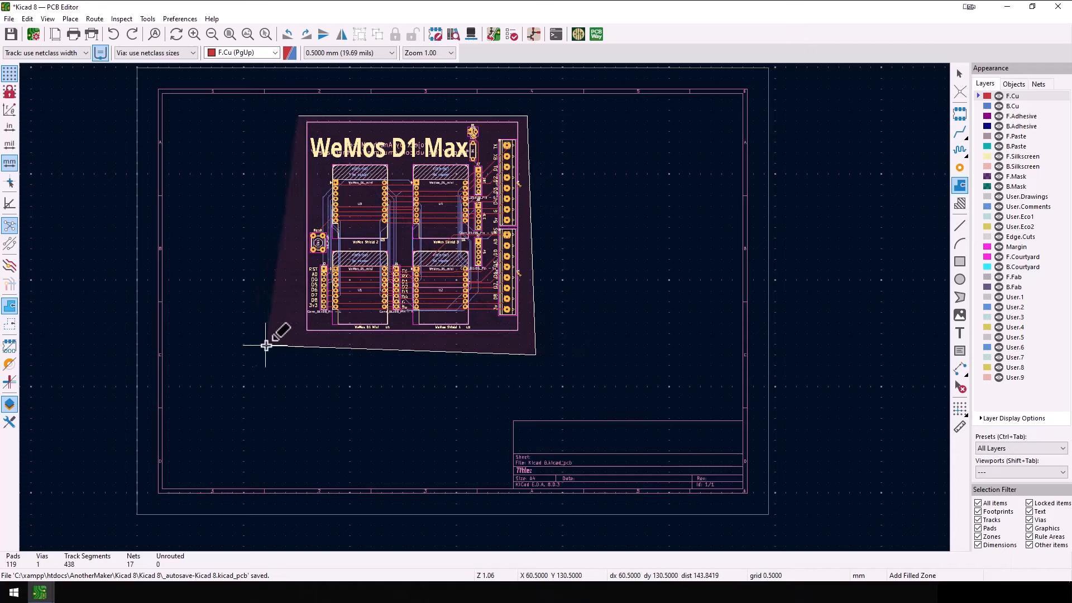
left_click(276, 346)
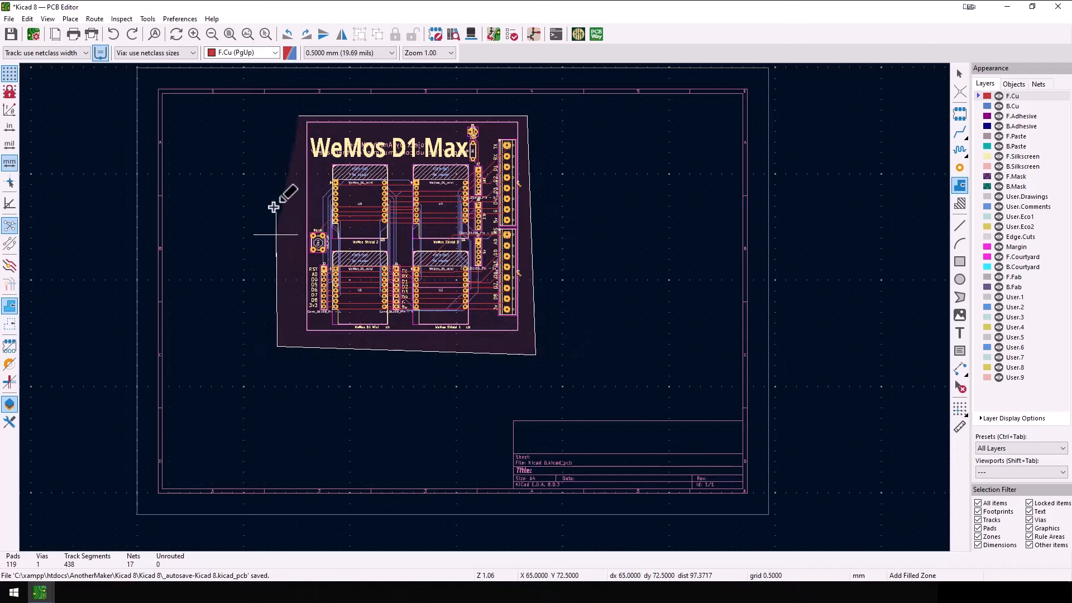
left_click(299, 116)
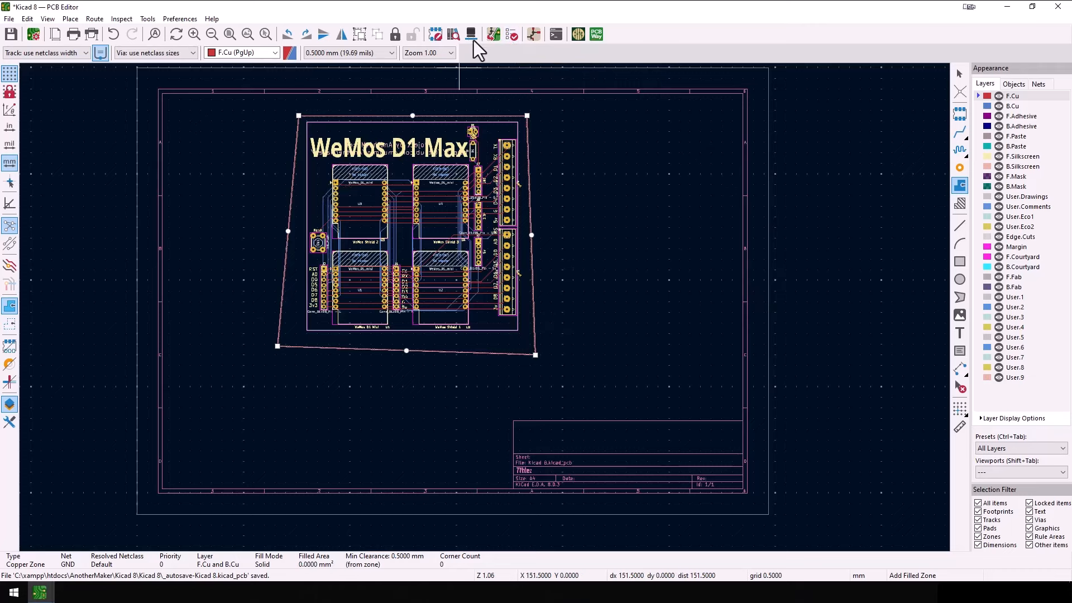
- Run the design rules check with all zones refilled, and list the warnings
left_click(510, 35)
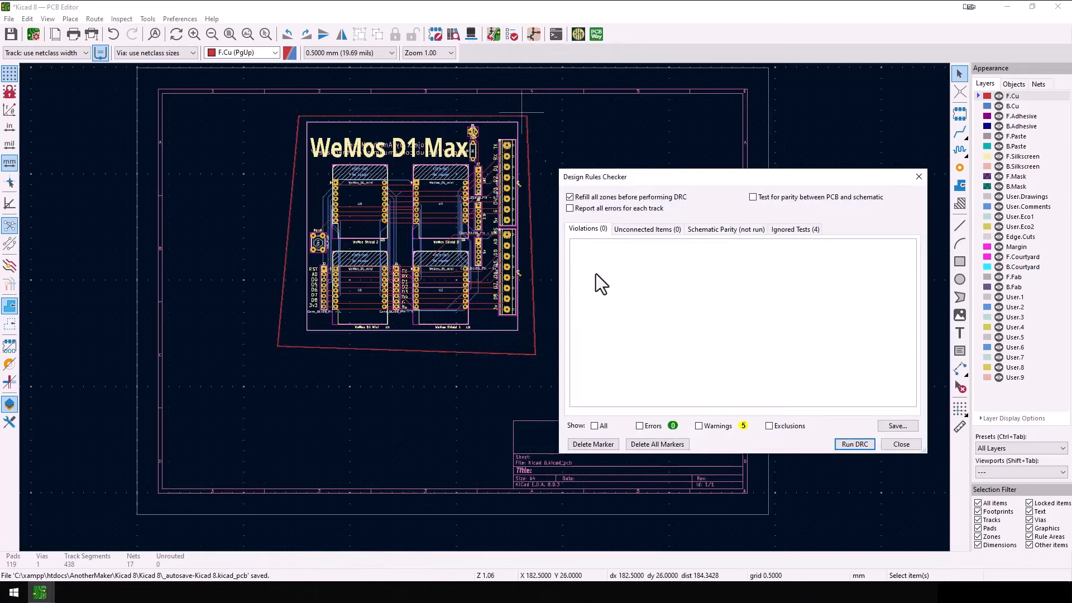
left_click(859, 442)
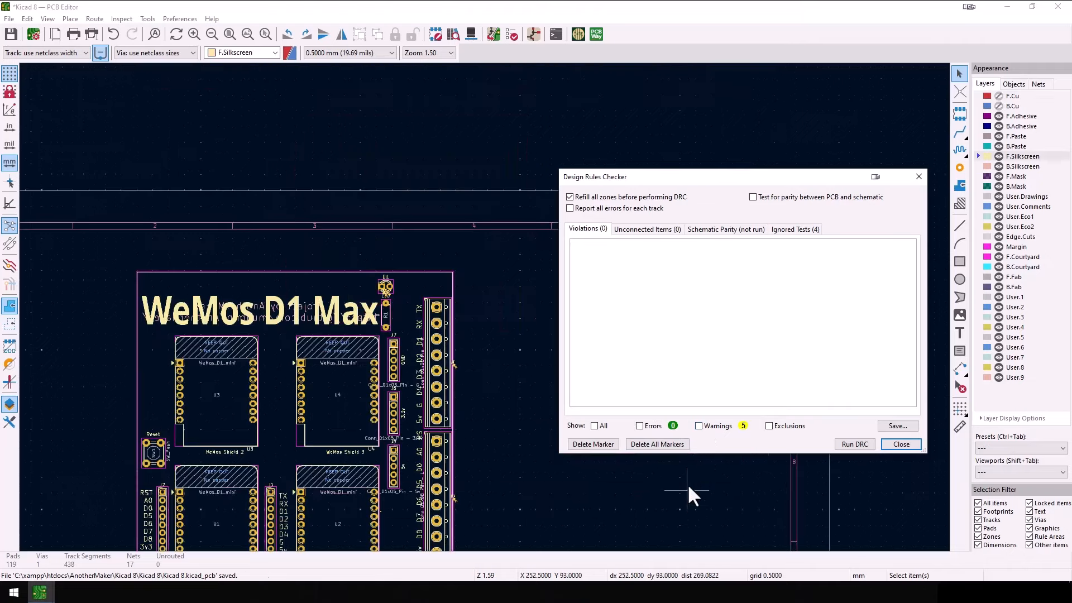
left_click(698, 426)
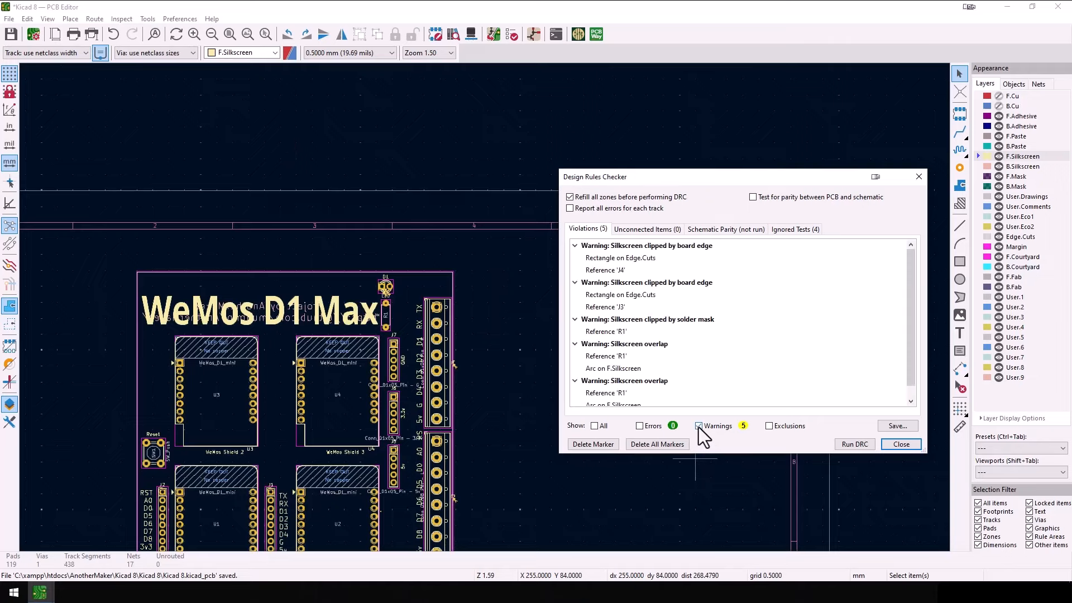
- Move both J4 reference texts from the board edge inside the connector outline, between pads 4 and 5
left_click(595, 245)
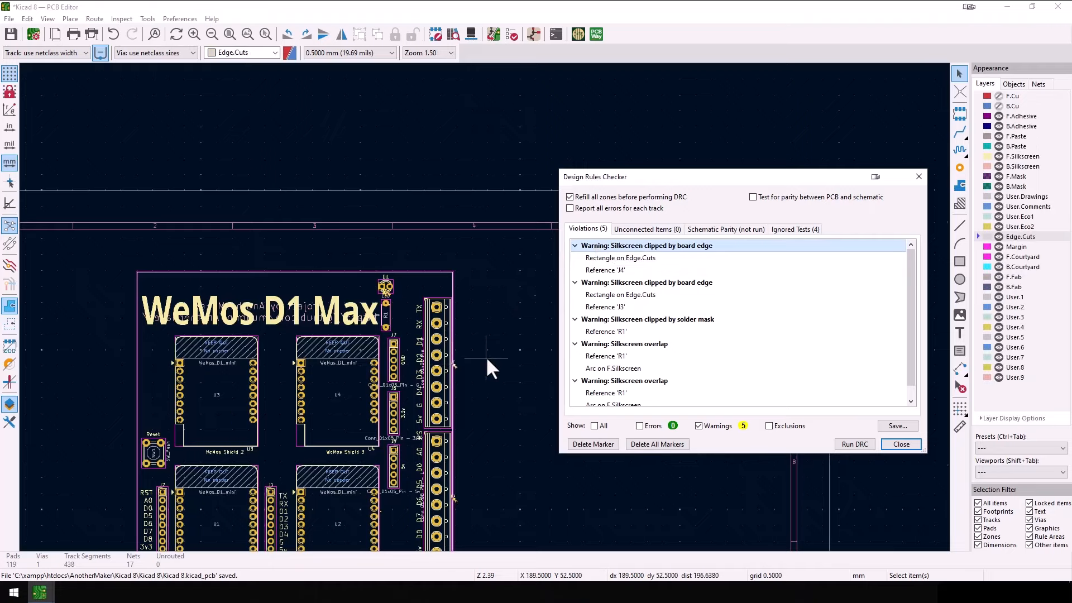
scroll(486, 356, "up", 6)
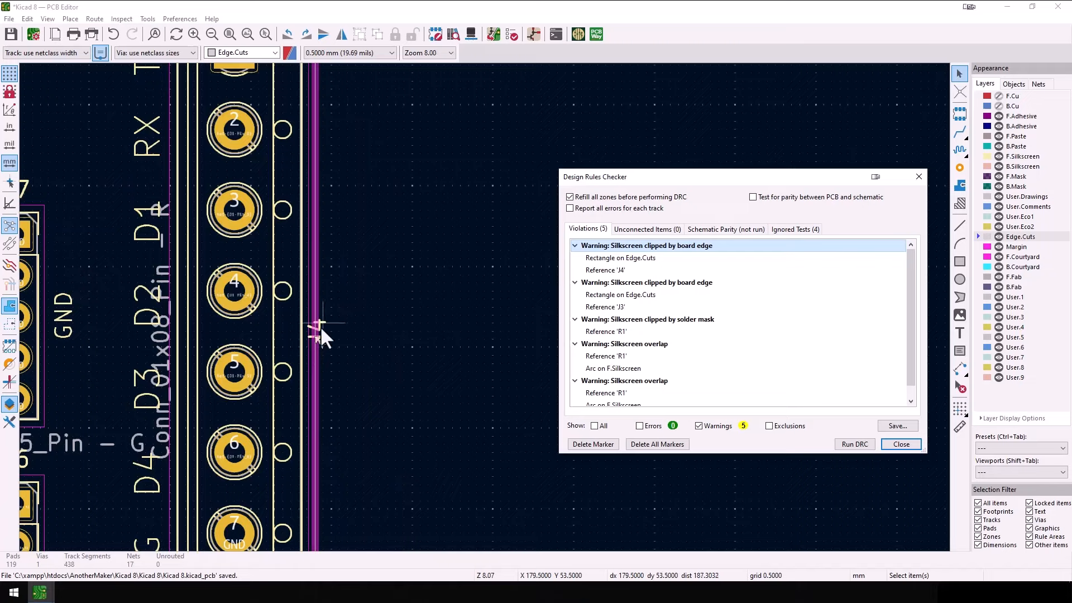
left_click(321, 330)
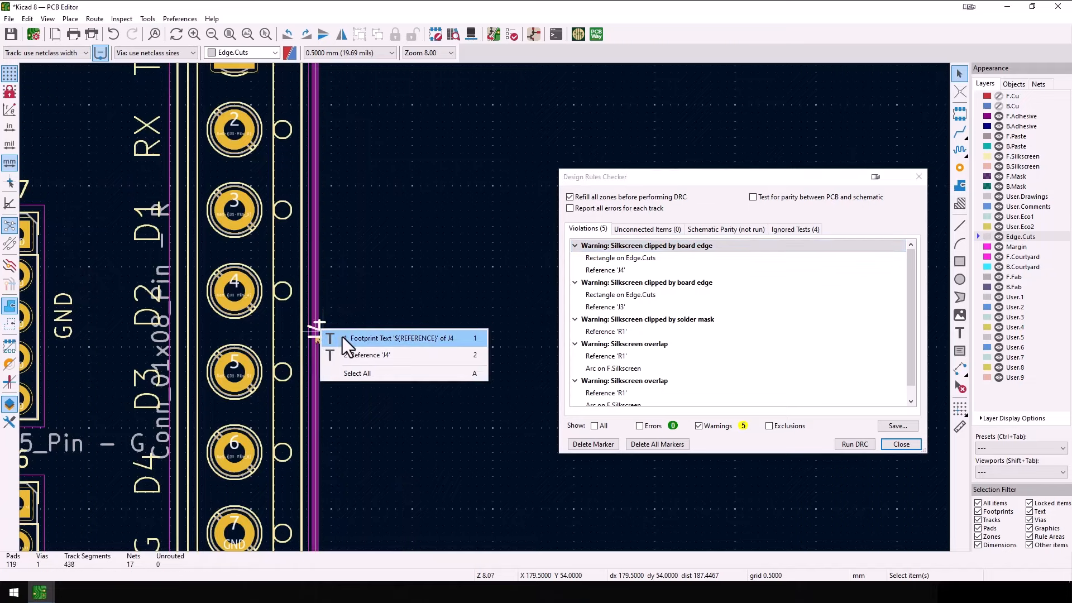
left_click(342, 338)
left_click_drag(317, 325, 211, 330)
left_click(211, 329)
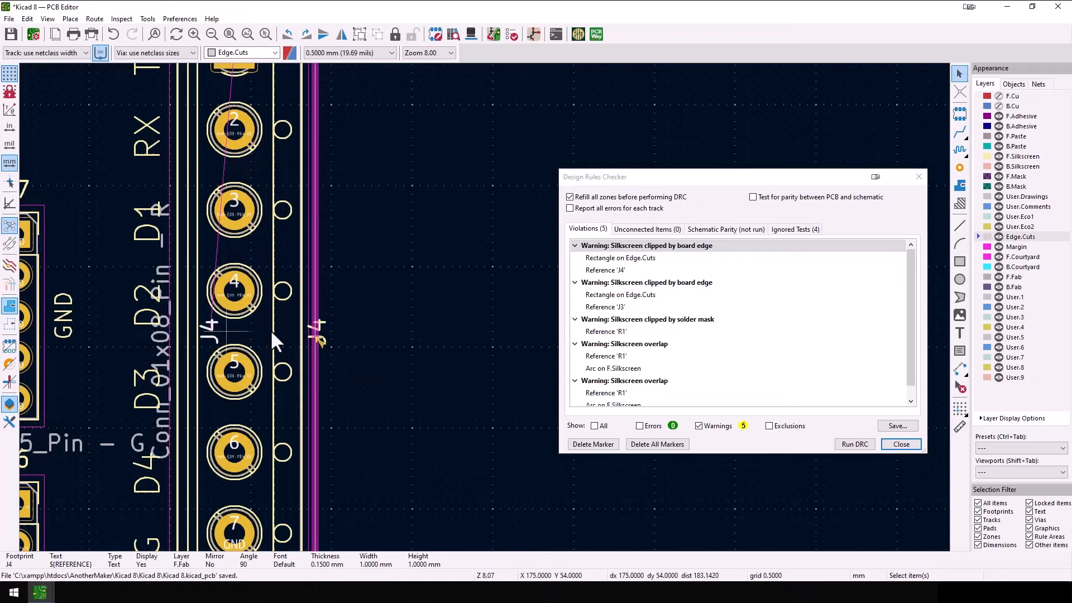
left_click(319, 327)
left_click_drag(320, 326, 260, 332)
left_click(403, 389)
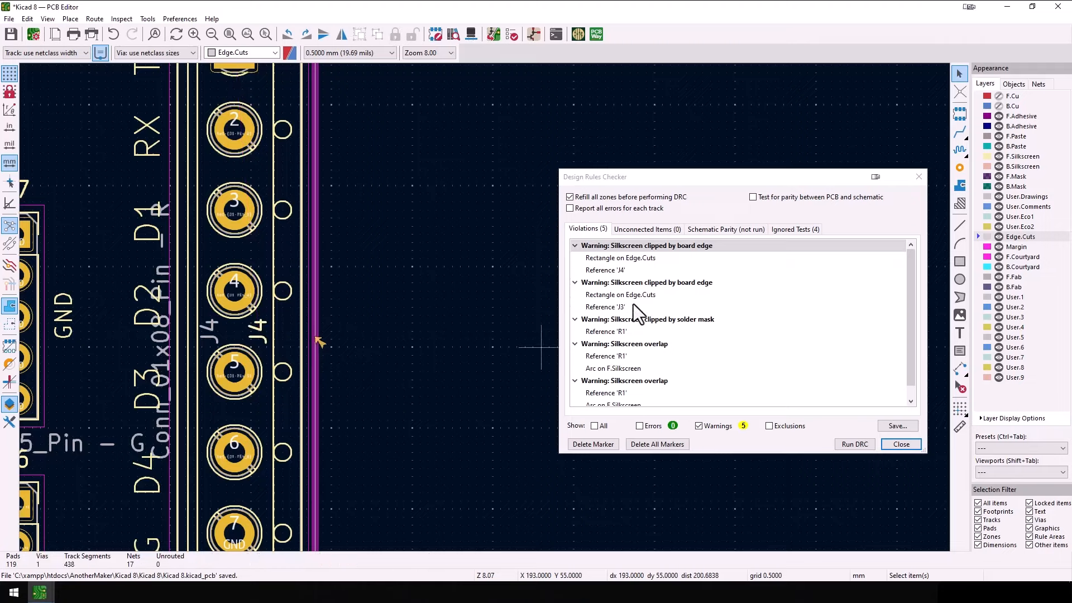
- Move both J3 reference texts from the board edge inside the connector outline, between pads 4 and 5
left_click(639, 283)
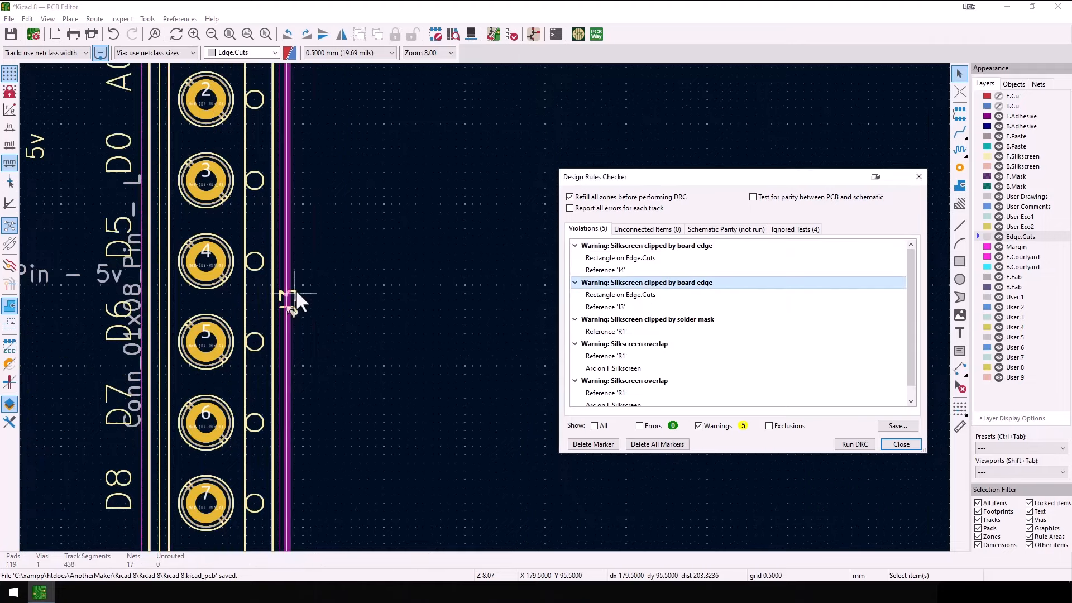
left_click(296, 292)
left_click(331, 302)
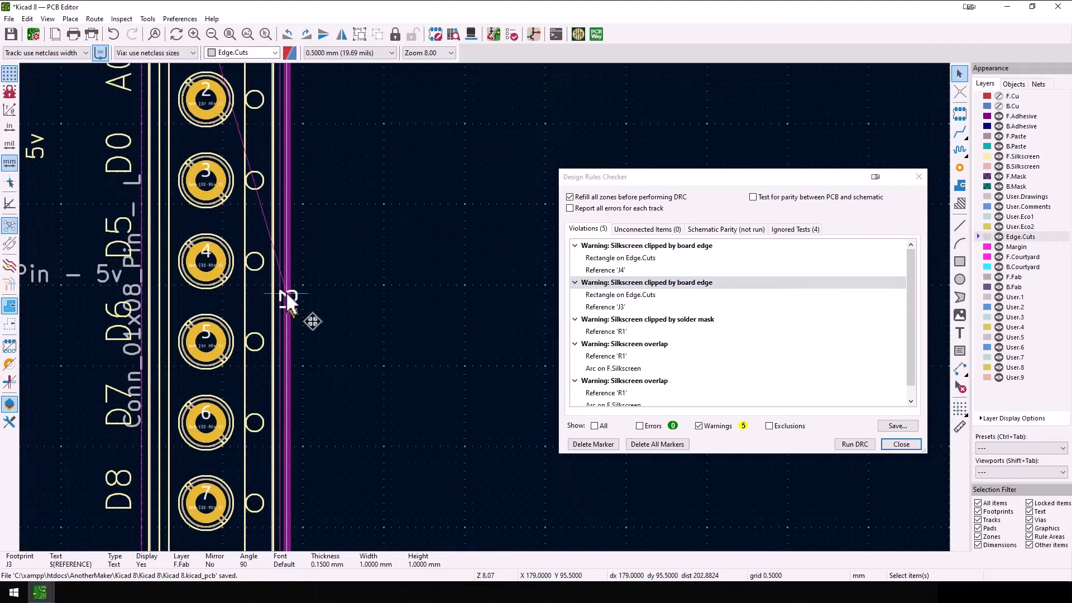
left_click_drag(290, 301, 183, 304)
left_click(183, 304)
left_click(296, 299)
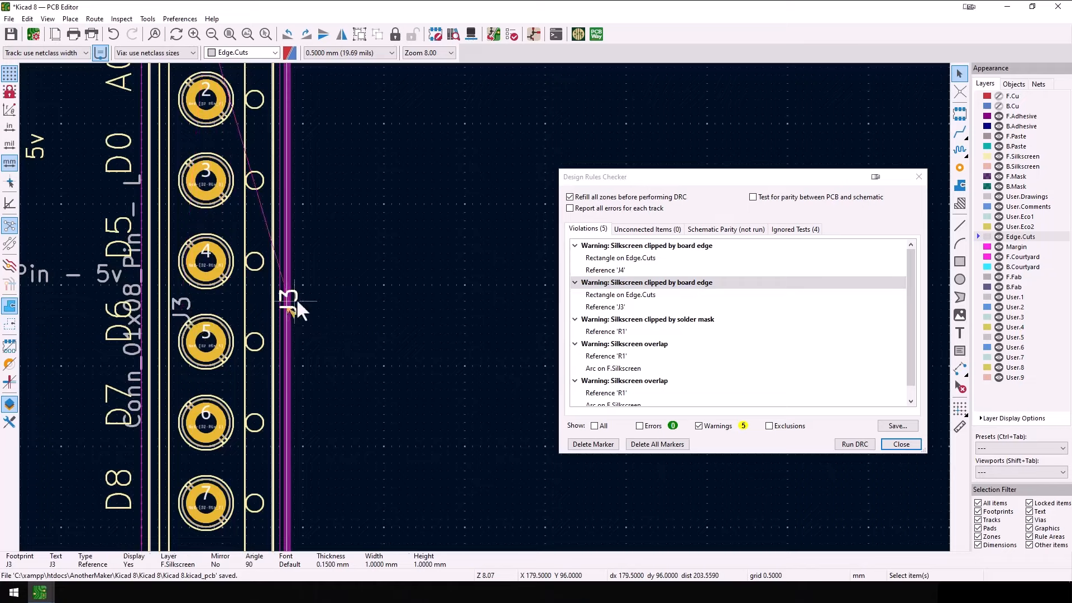
left_click_drag(296, 301, 196, 303)
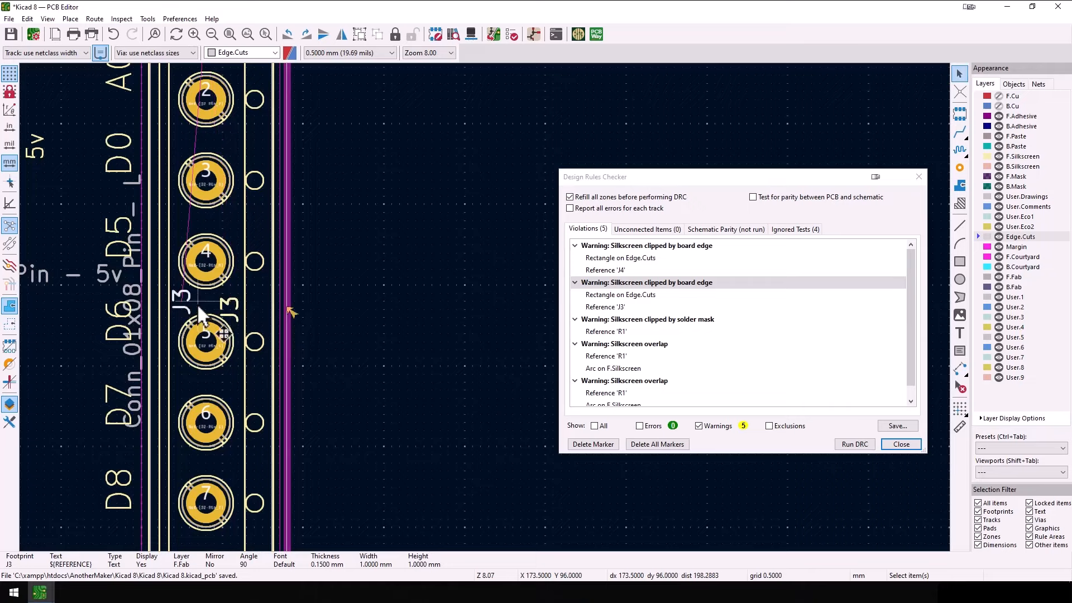
- Rerun the design rules check and locate the remaining silkscreen warnings for R1 on the board
left_click(855, 444)
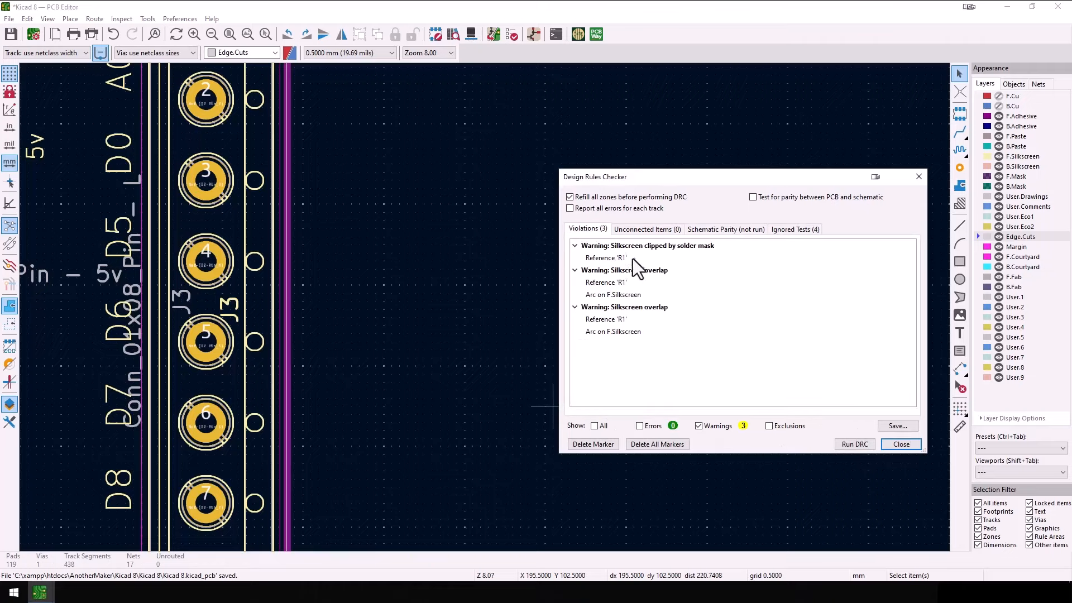
left_click(632, 248)
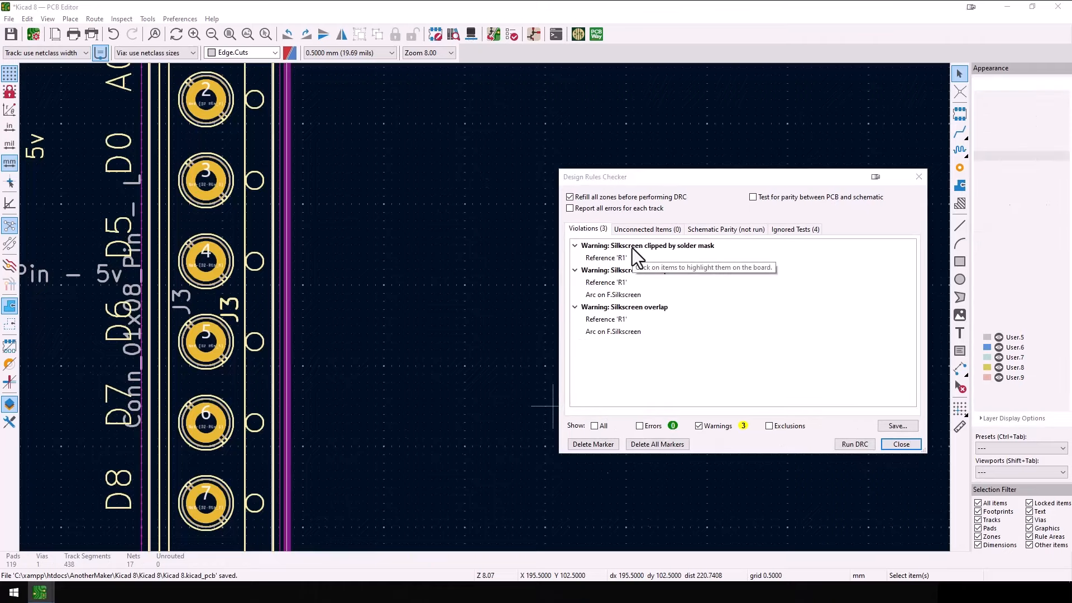
left_click(621, 273)
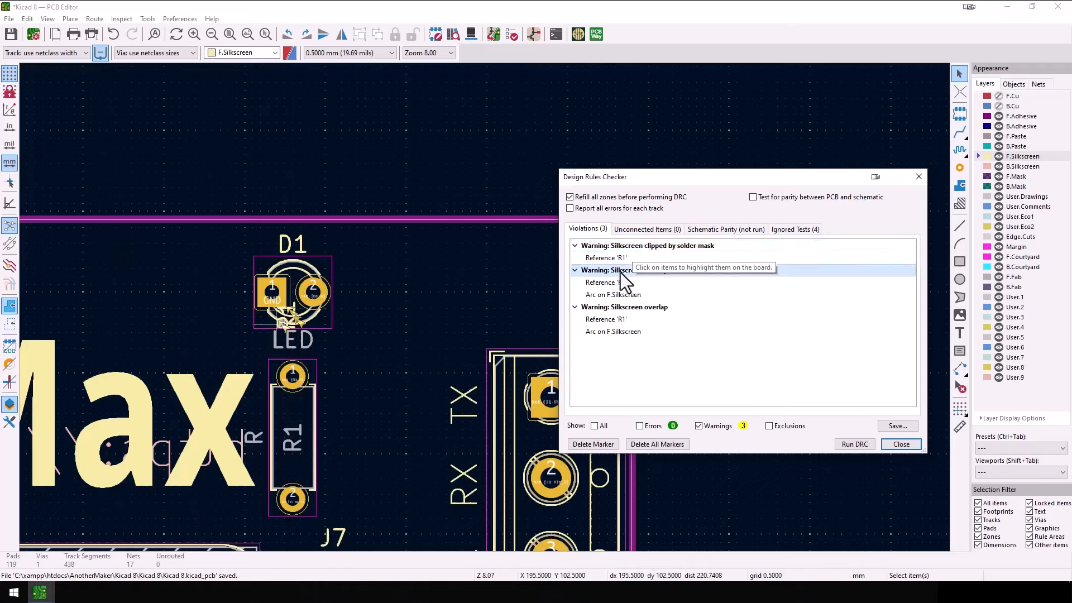
left_click(615, 307)
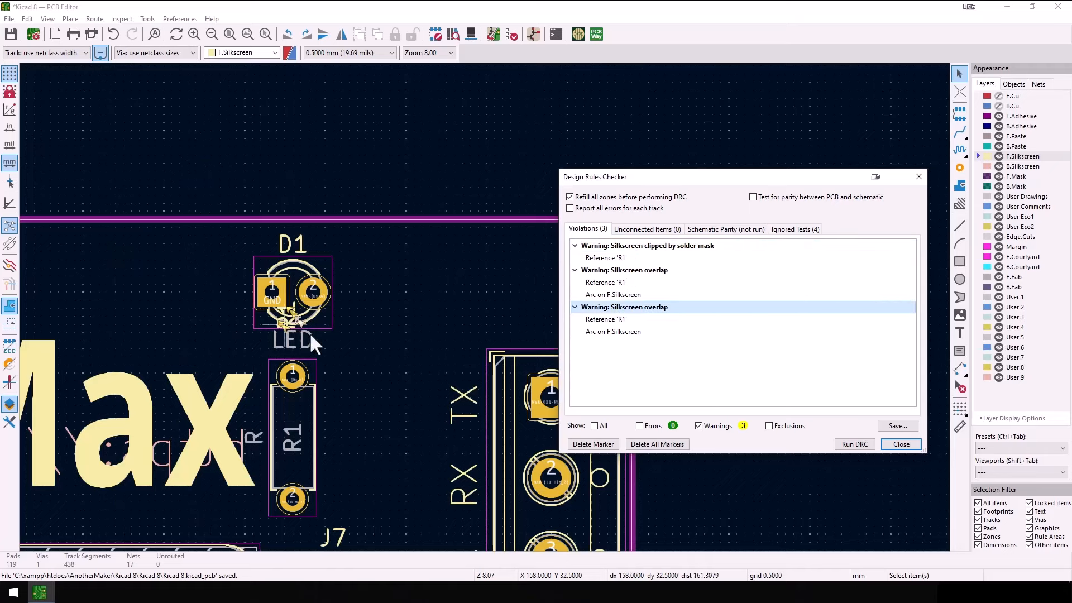
- Move the R1 reference text off the D1 footprint to inside the R1 resistor outline and rerun the design rules check
left_click(284, 319)
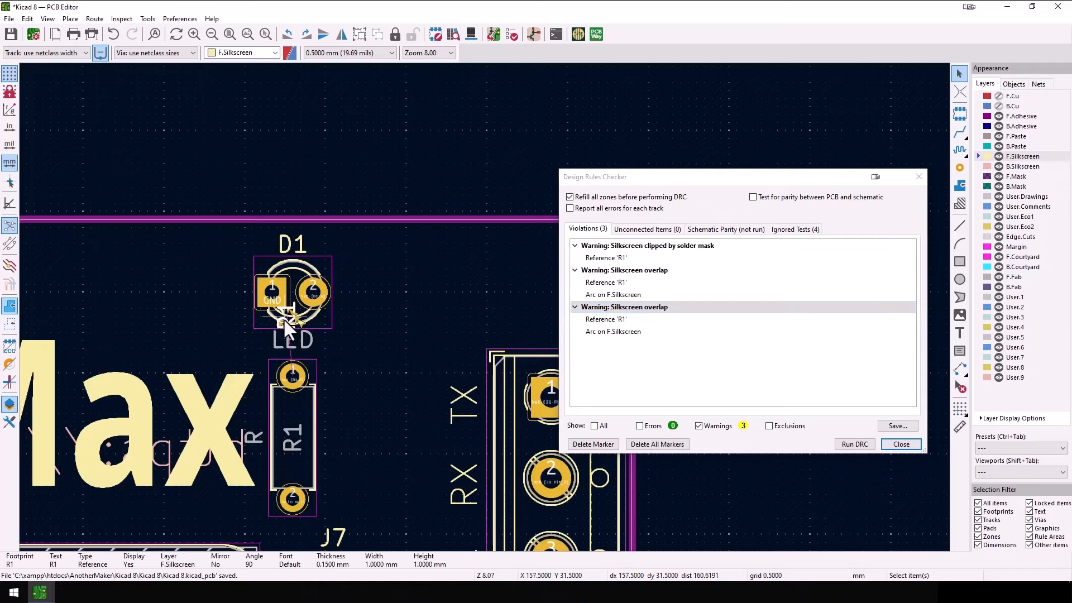
left_click(283, 317)
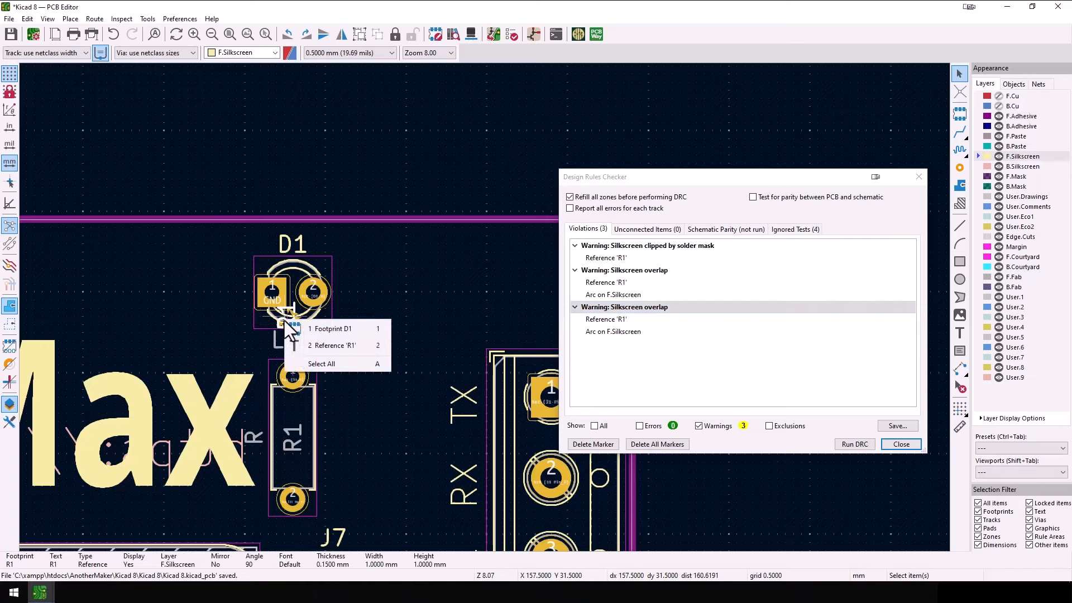
left_click(332, 345)
key("m")
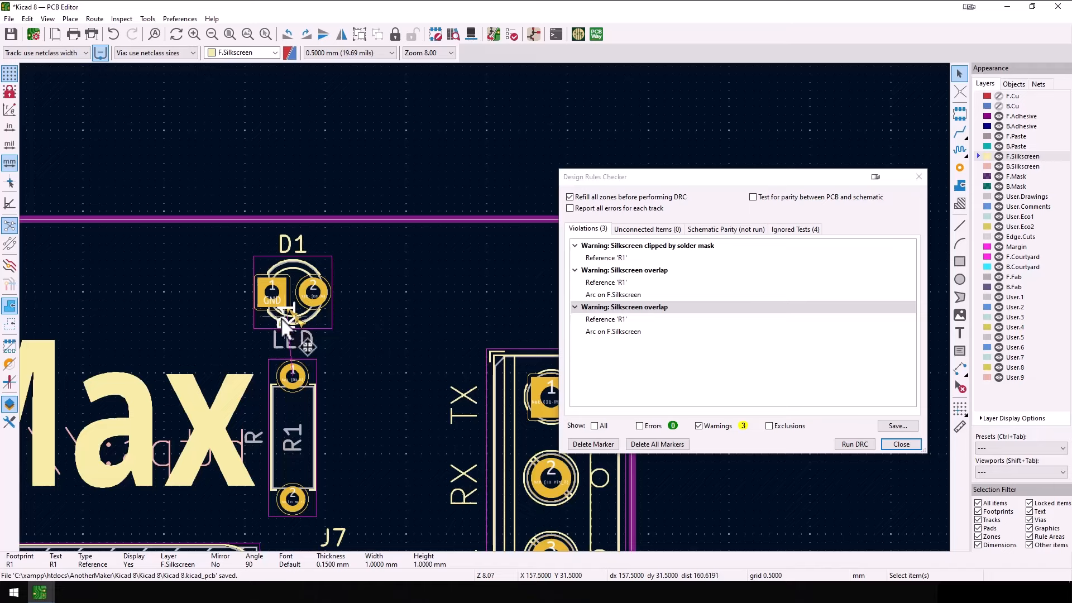
left_click(290, 434)
left_click(853, 444)
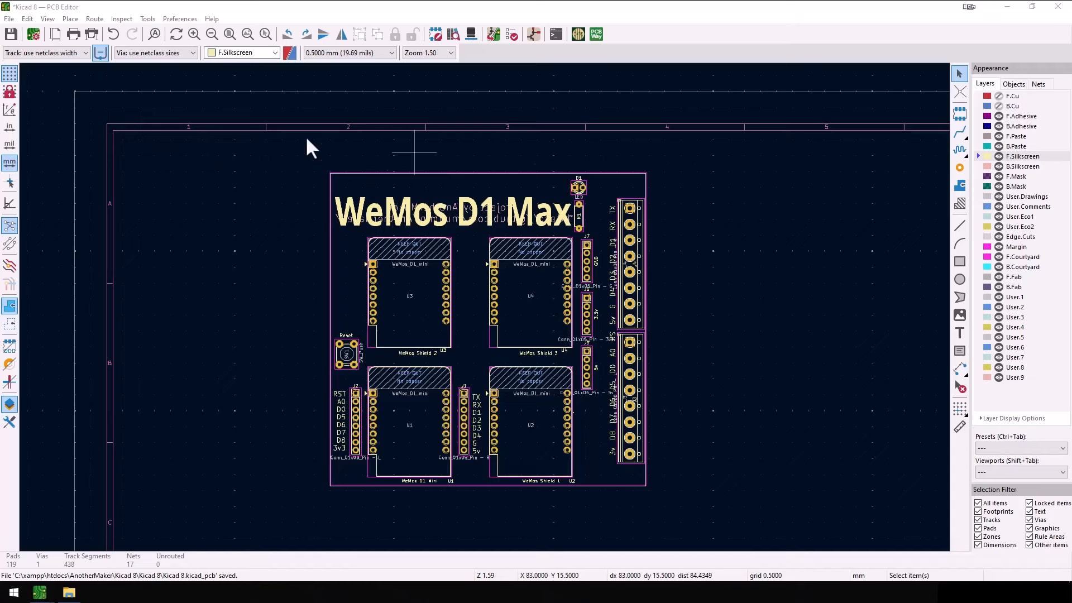
- Save the board and create a folder named "kicad 8 video gerbers" in the project directory for the plot output
left_click(13, 38)
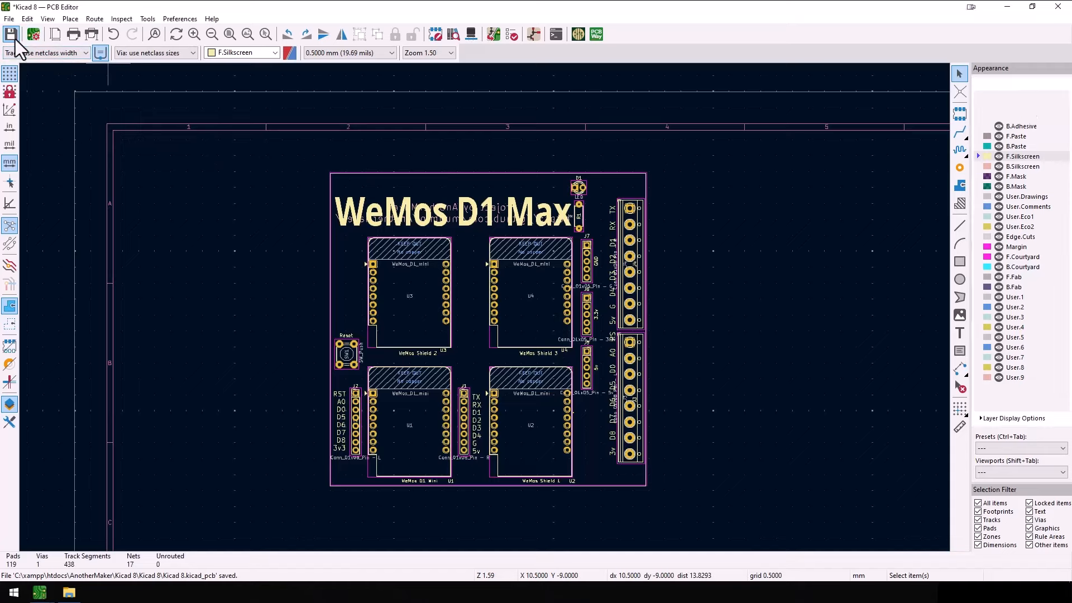
left_click(95, 34)
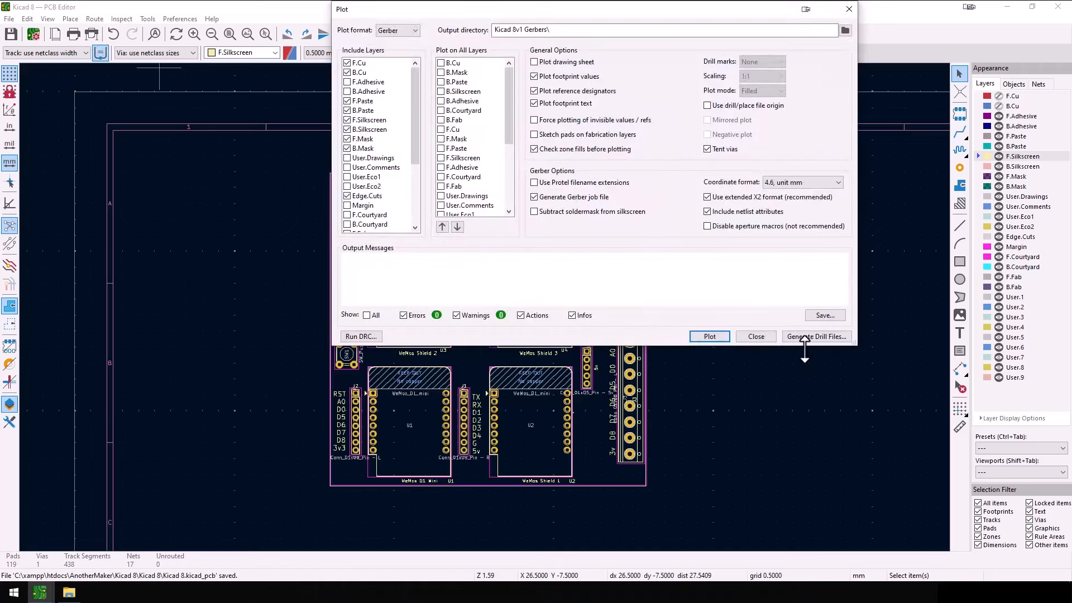
left_click(845, 31)
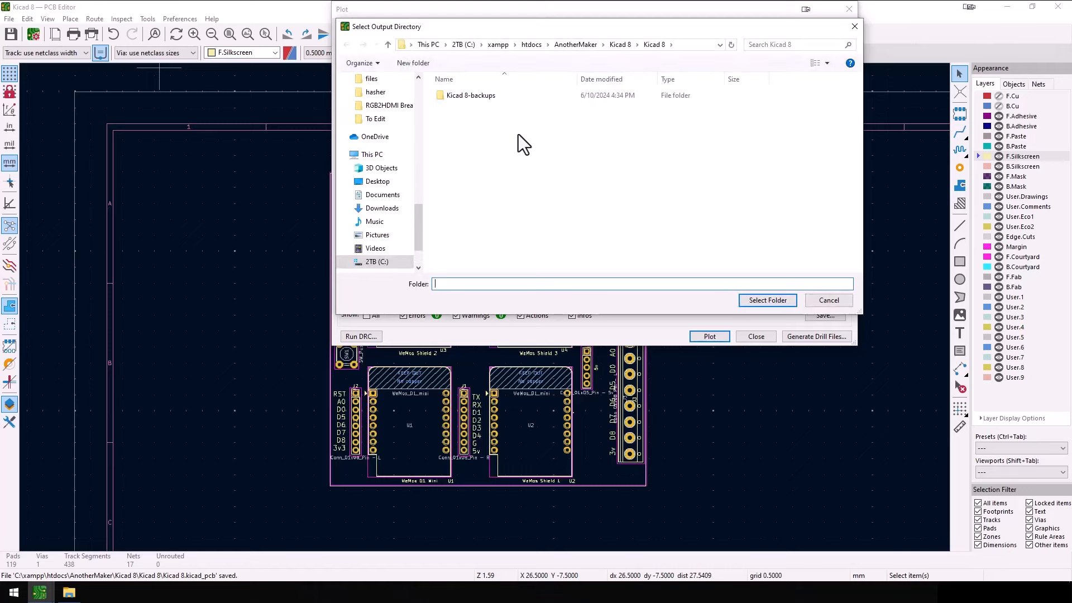
right_click(475, 127)
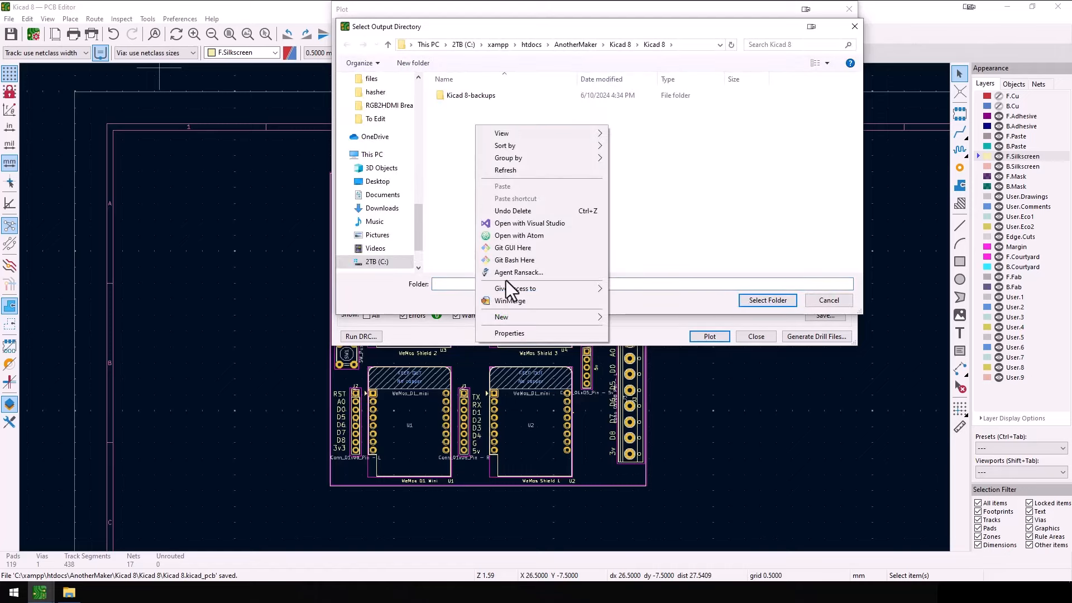
mouse_move(512, 320)
left_click(633, 320)
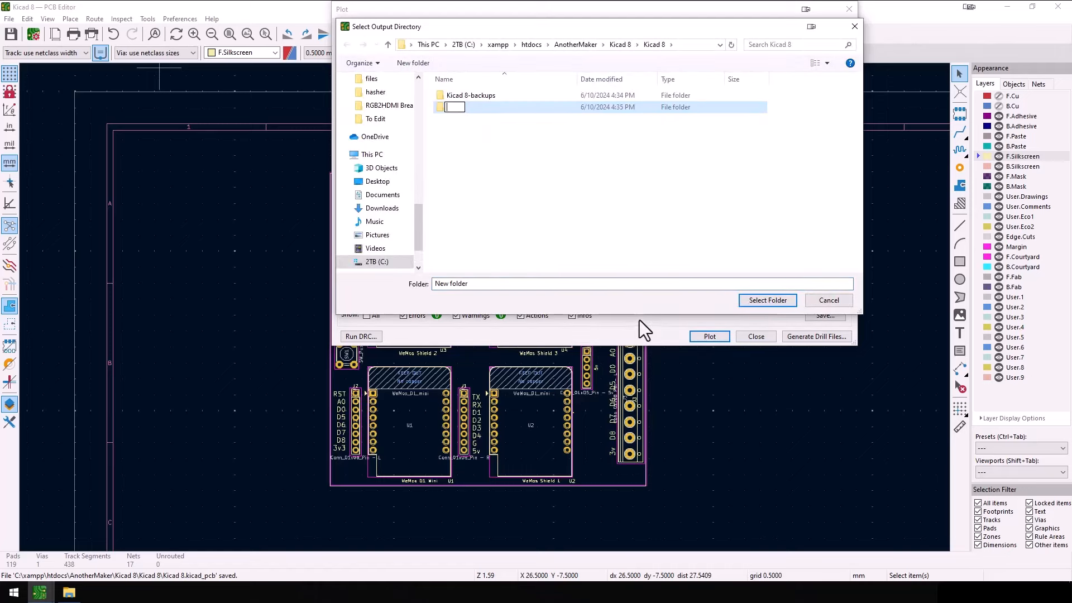
type("kicad 8 video gerbers")
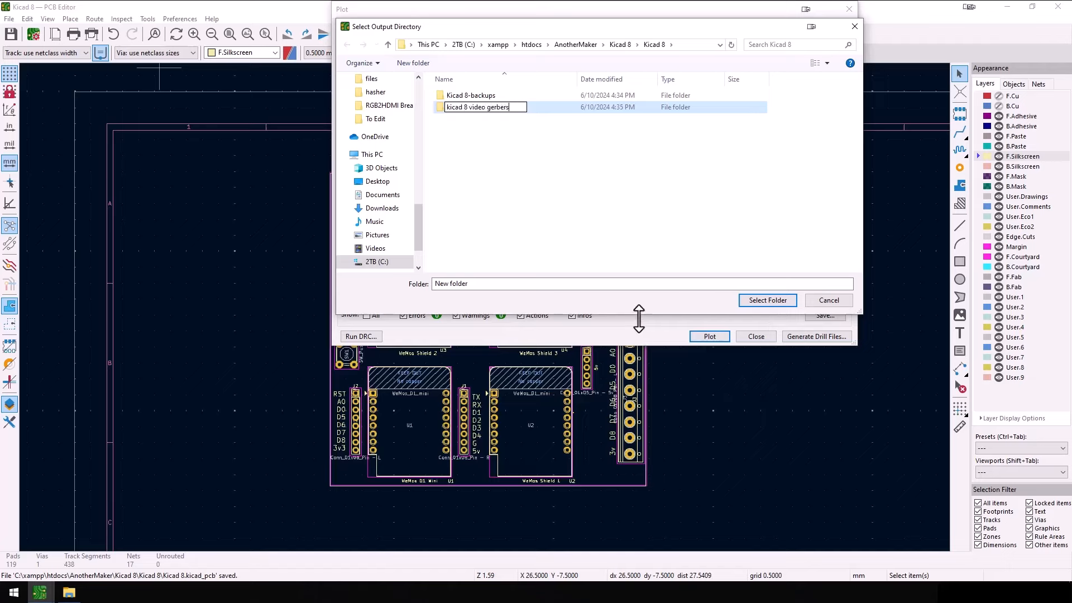
- Set the plot output directory to the kicad 8 video gerbers folder, using a path relative to the project
left_click(464, 99)
left_click(464, 98)
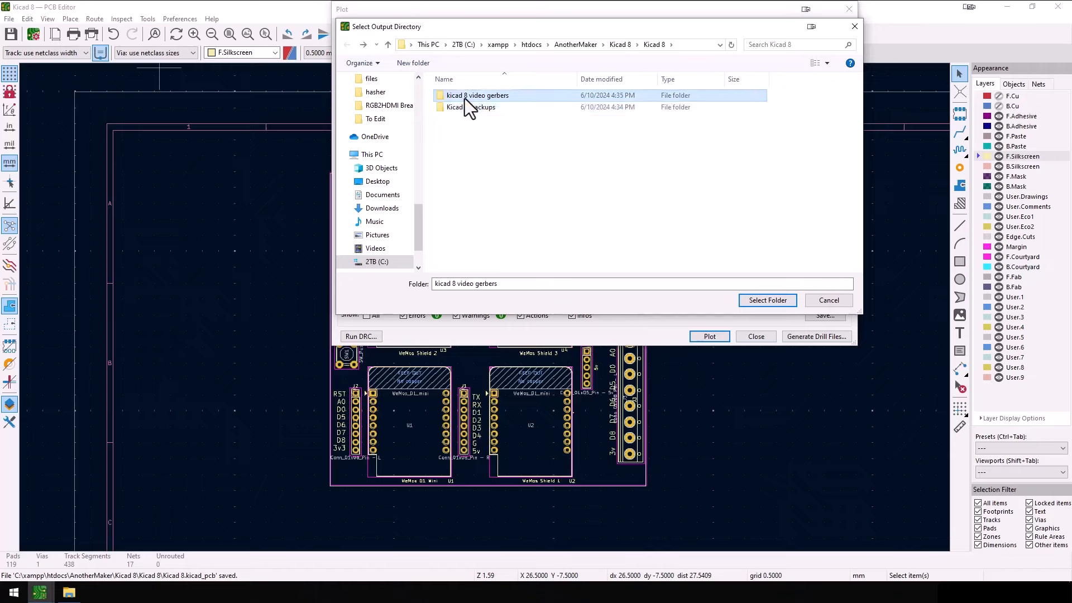
double_click(465, 98)
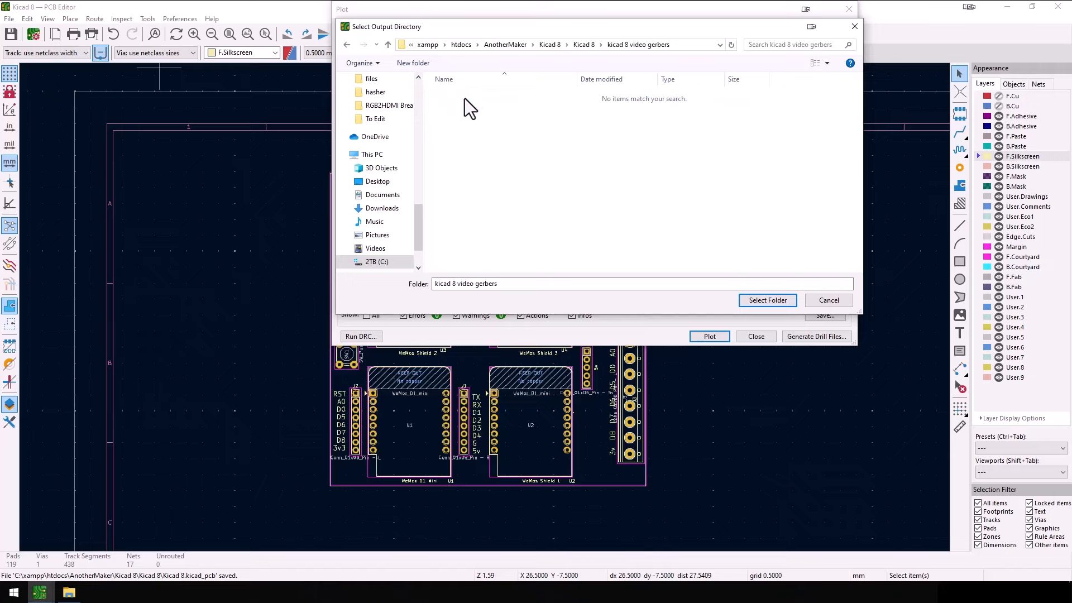
left_click(768, 299)
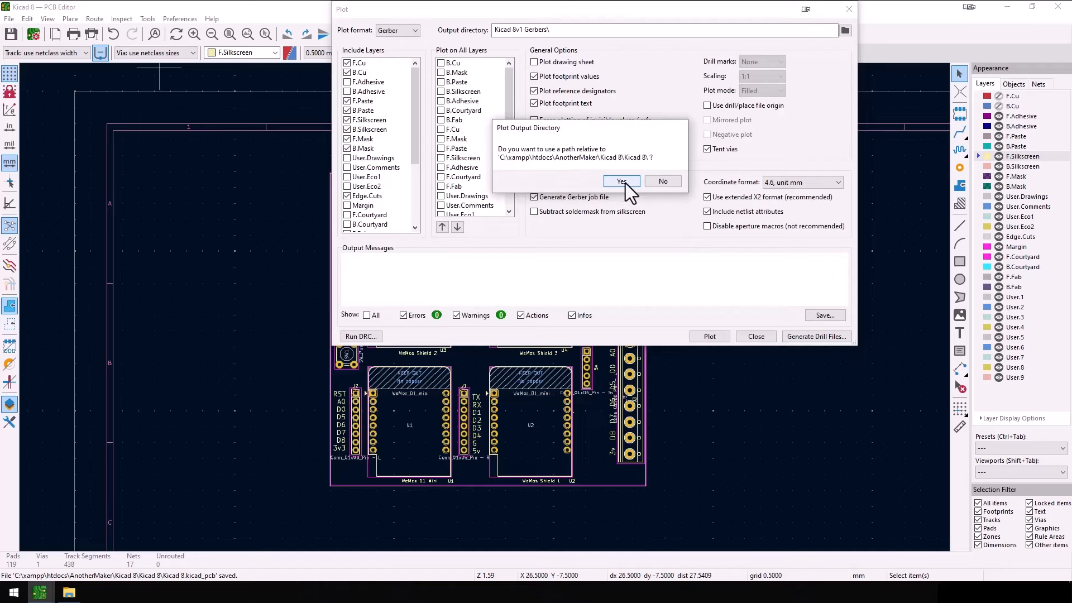
left_click(624, 183)
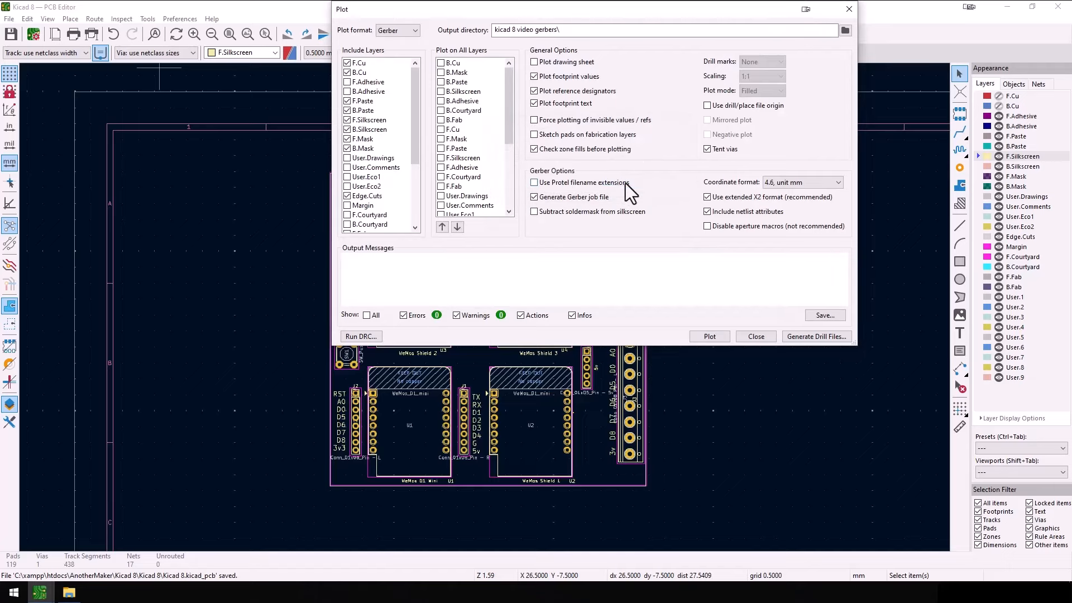
- Generate the Excellon drill files and plot the Gerber files into the kicad 8 video gerbers folder
left_click(796, 333)
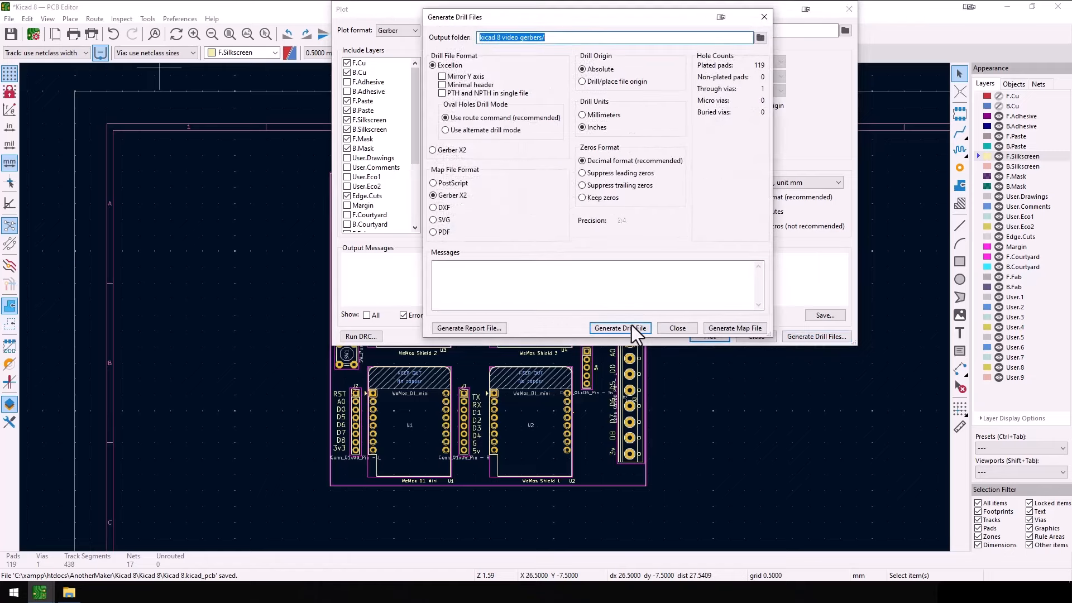
left_click(638, 328)
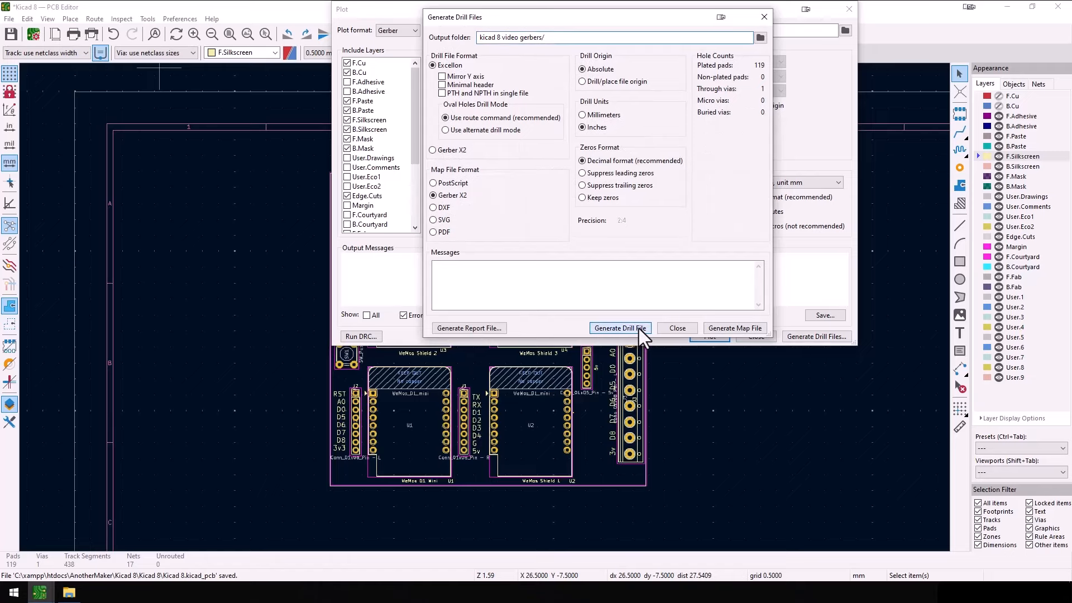
left_click(679, 329)
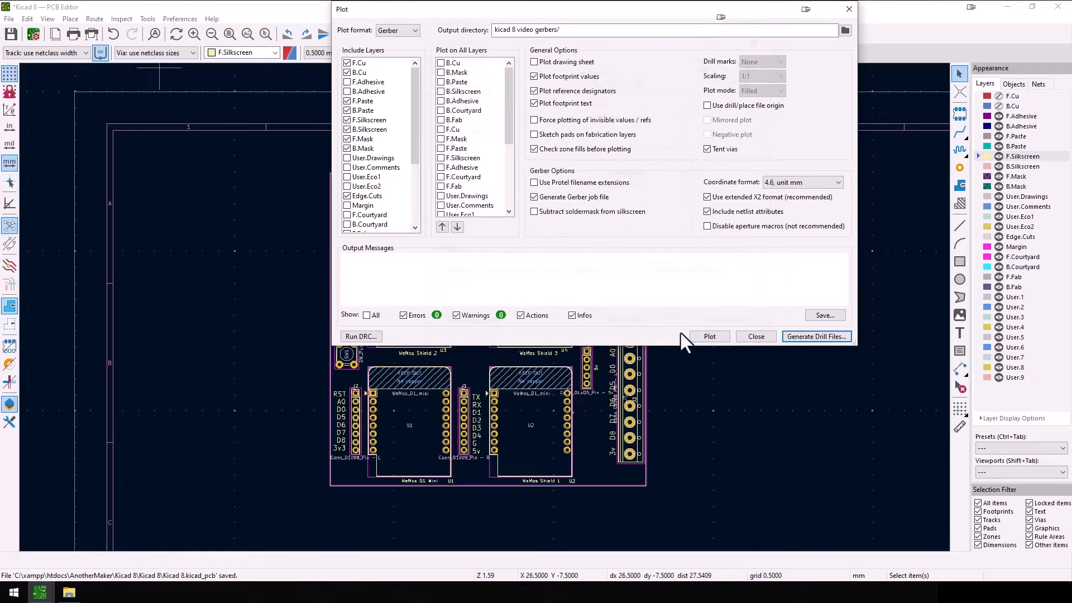
left_click(709, 337)
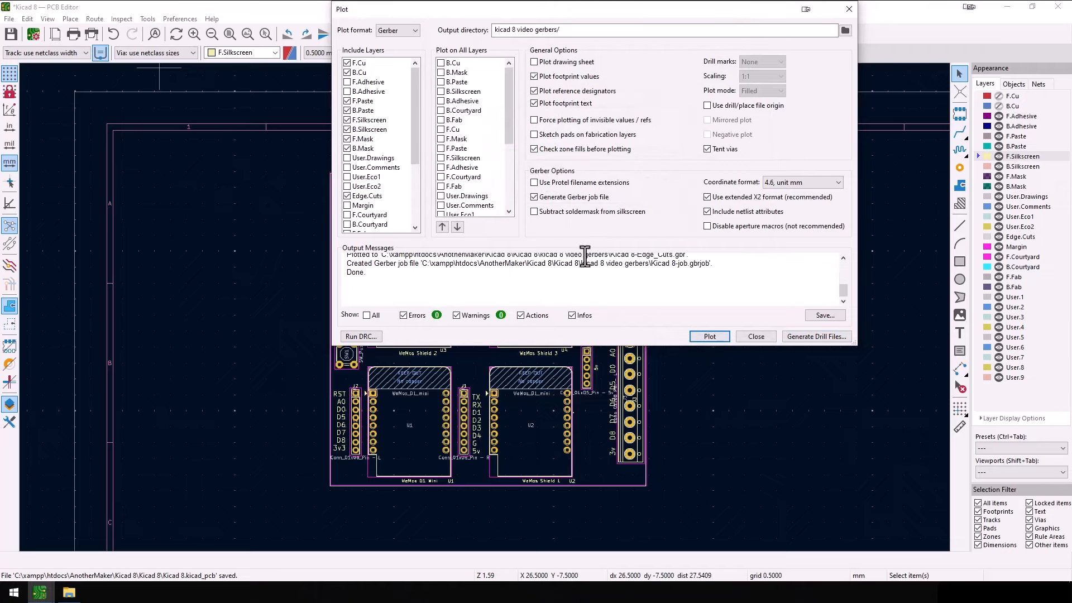
left_click(755, 337)
- Check the exported files in File Explorer and compress their folder with 7-Zip to kicad 8 video gerbers.zip
key("alt+Tab")
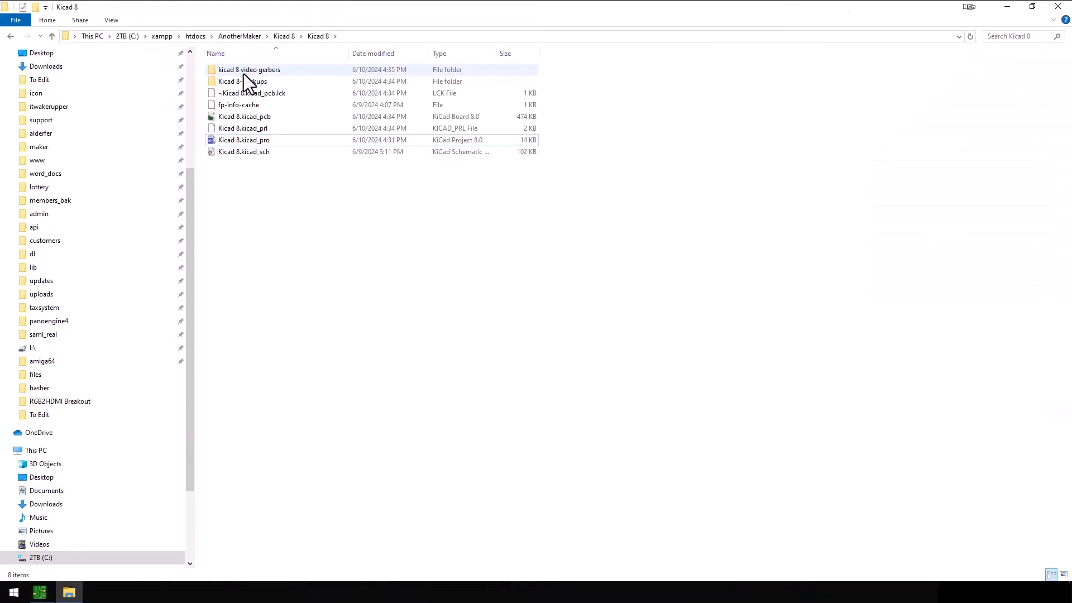
double_click(244, 73)
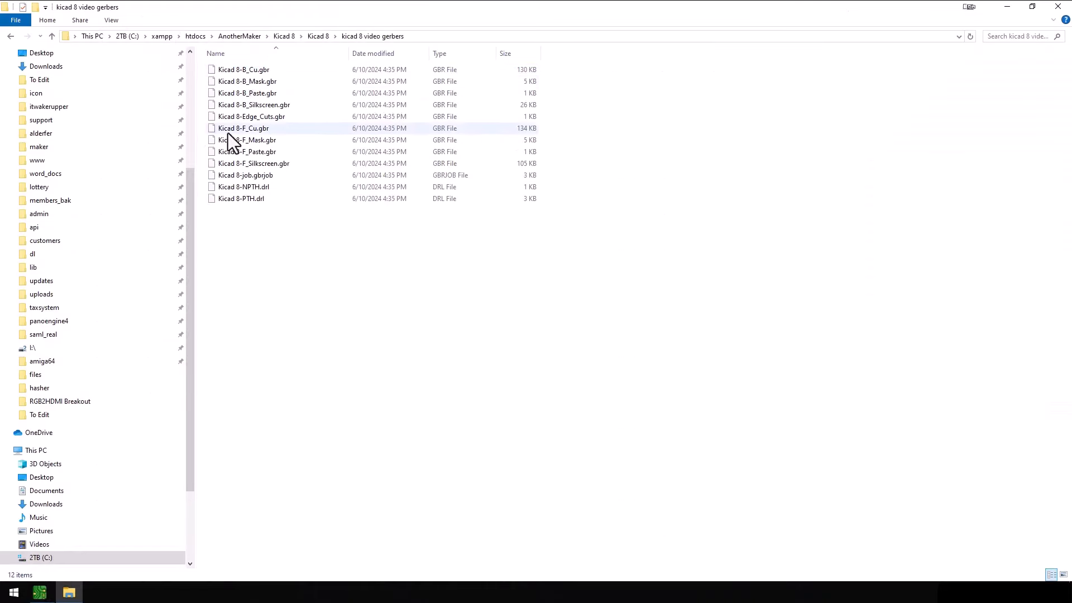
left_click(317, 36)
right_click(240, 68)
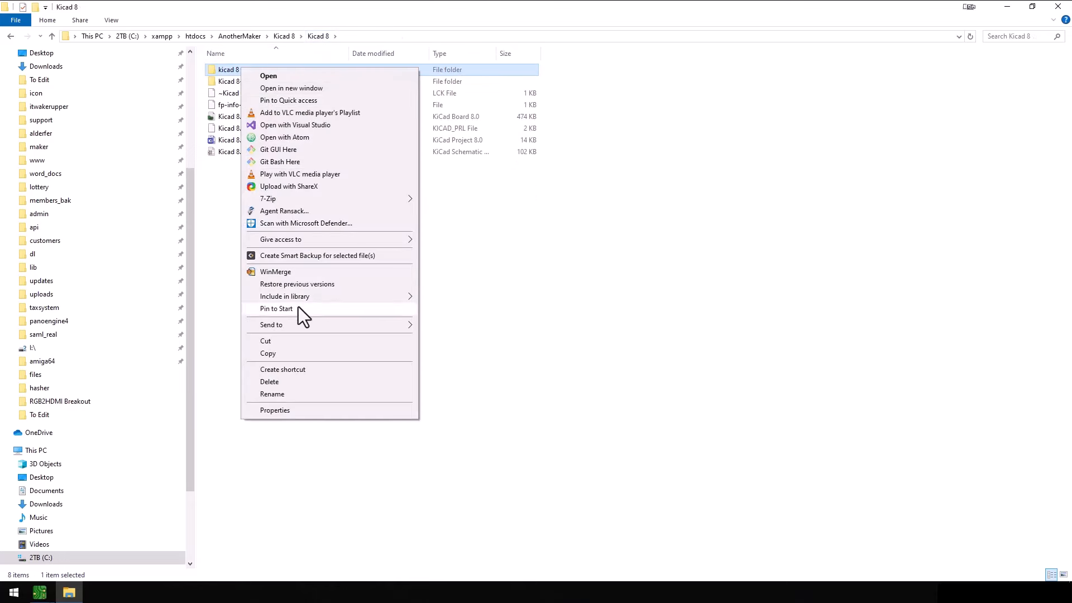
mouse_move(313, 201)
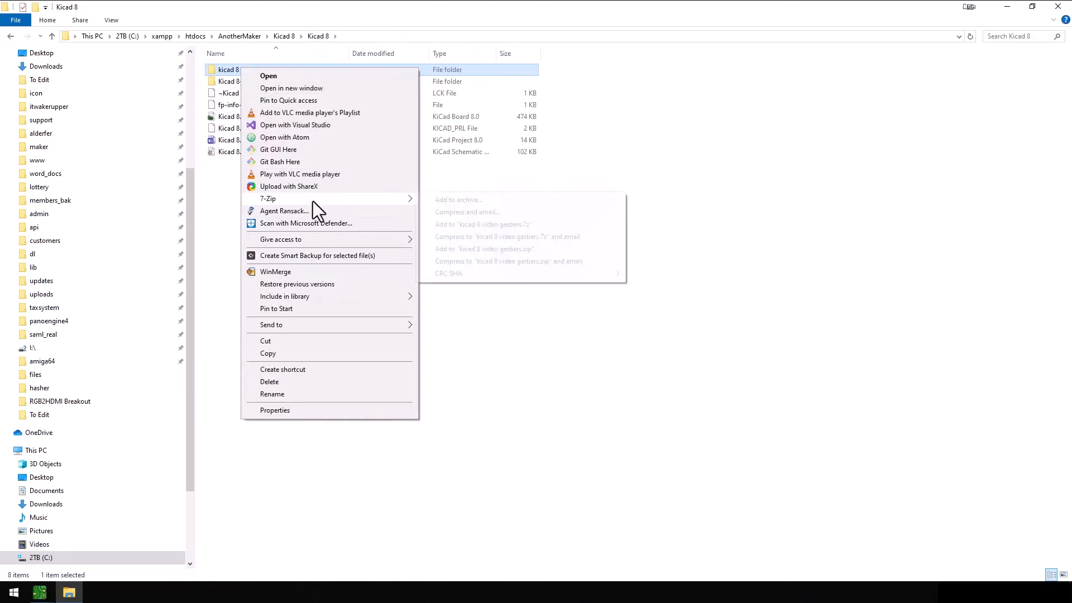
left_click(493, 250)
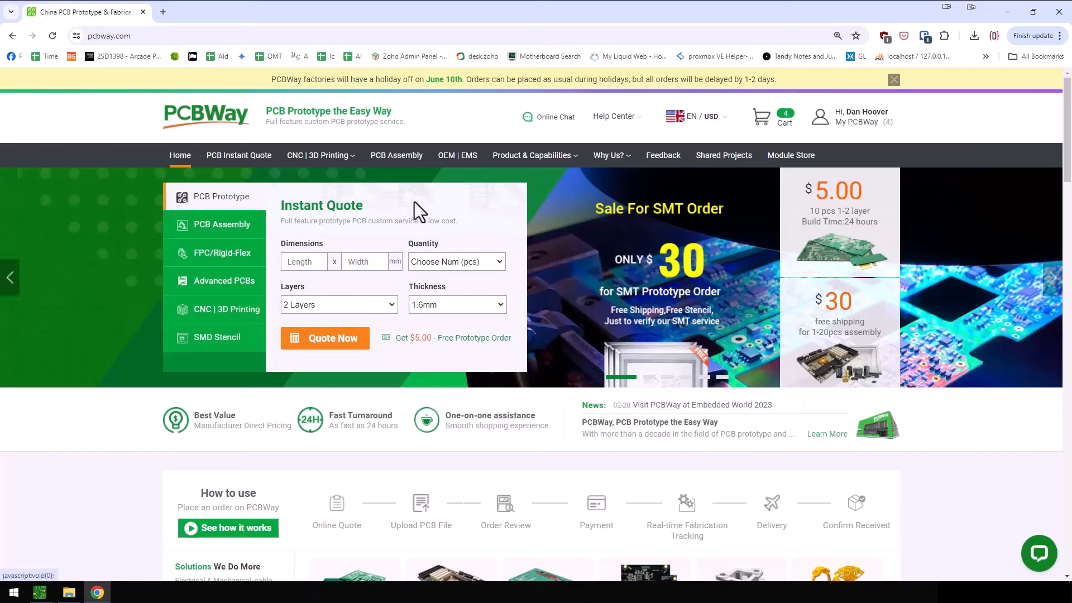
- Open a quick-order PCB quote on the PCBWay website in the browser and upload kicad 8 video gerbers.zip
mouse_move(607, 118)
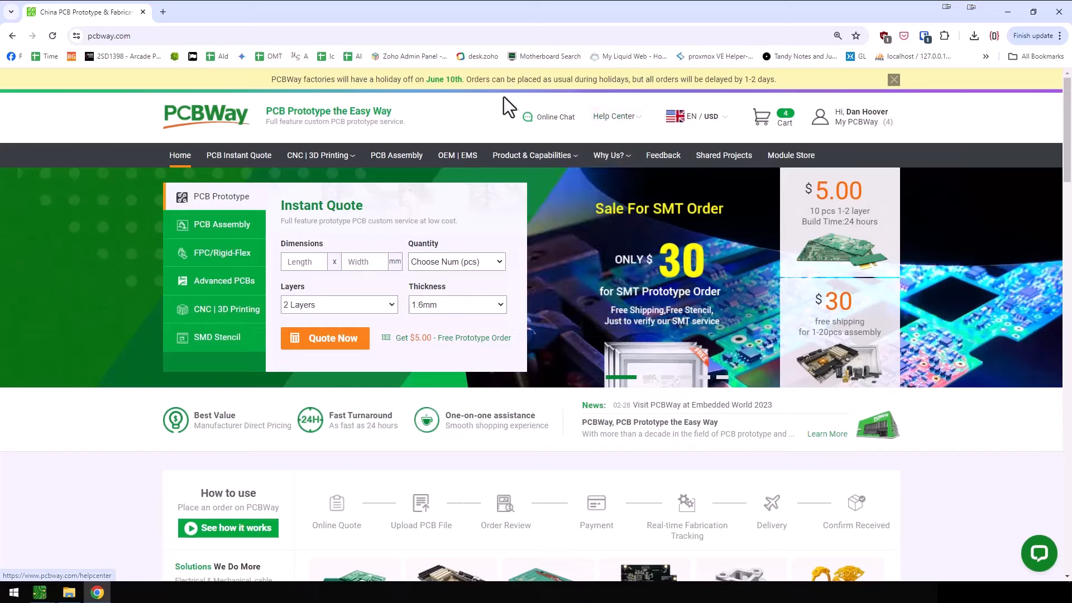
left_click(237, 160)
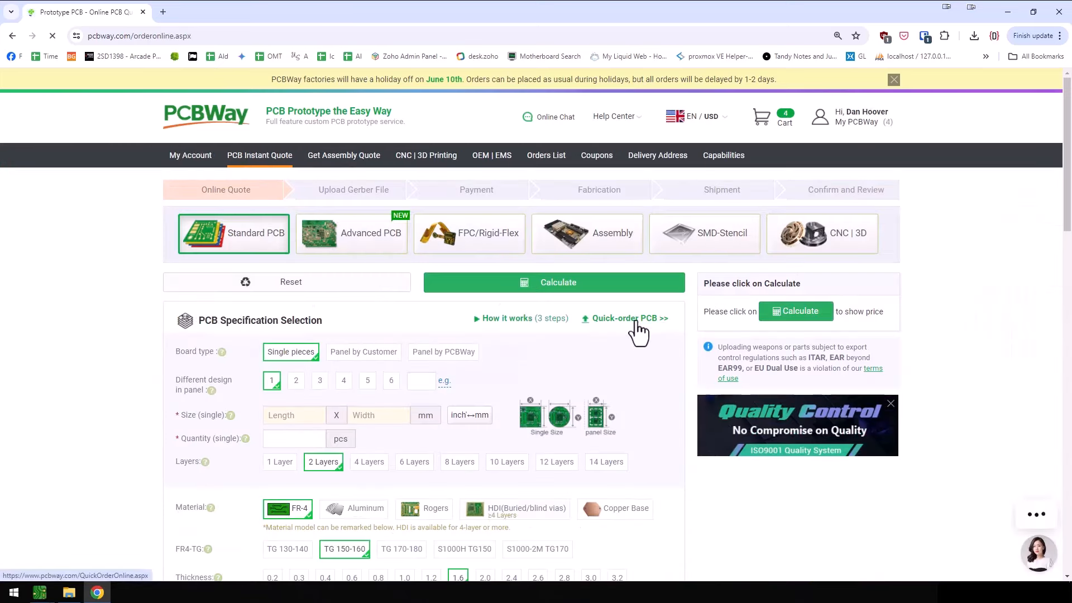
left_click(636, 319)
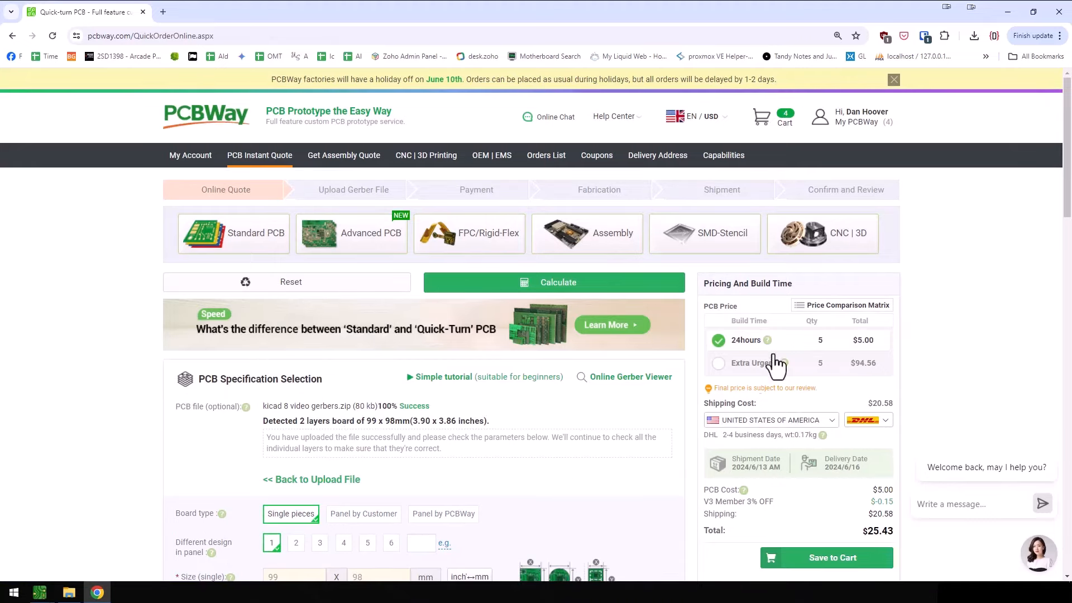
- Set the order quantity to 10 boards in the PCB specification
scroll(470, 398, "down", 4)
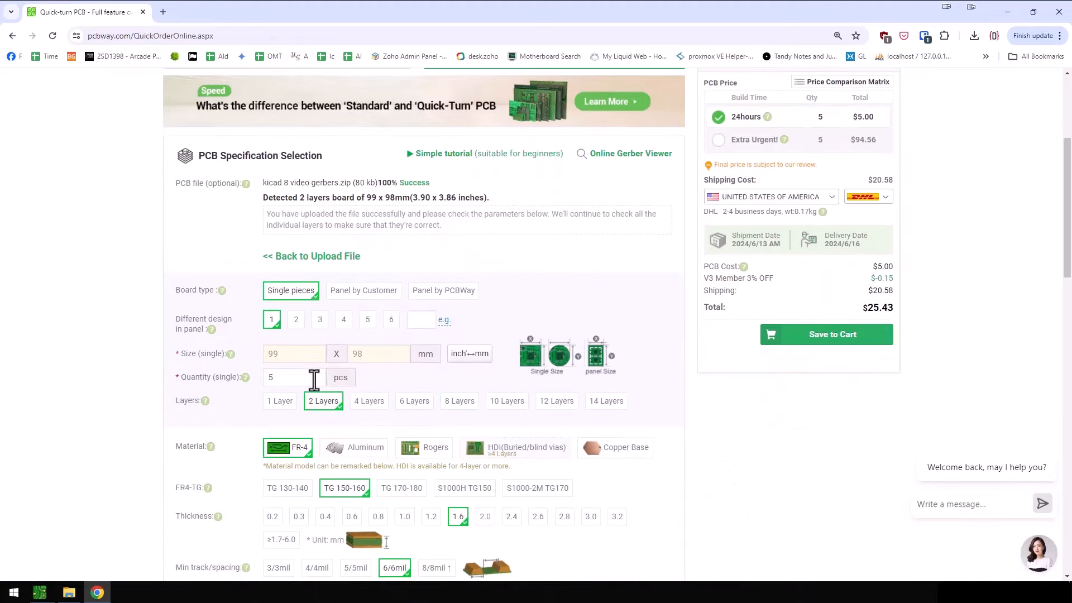
left_click(296, 378)
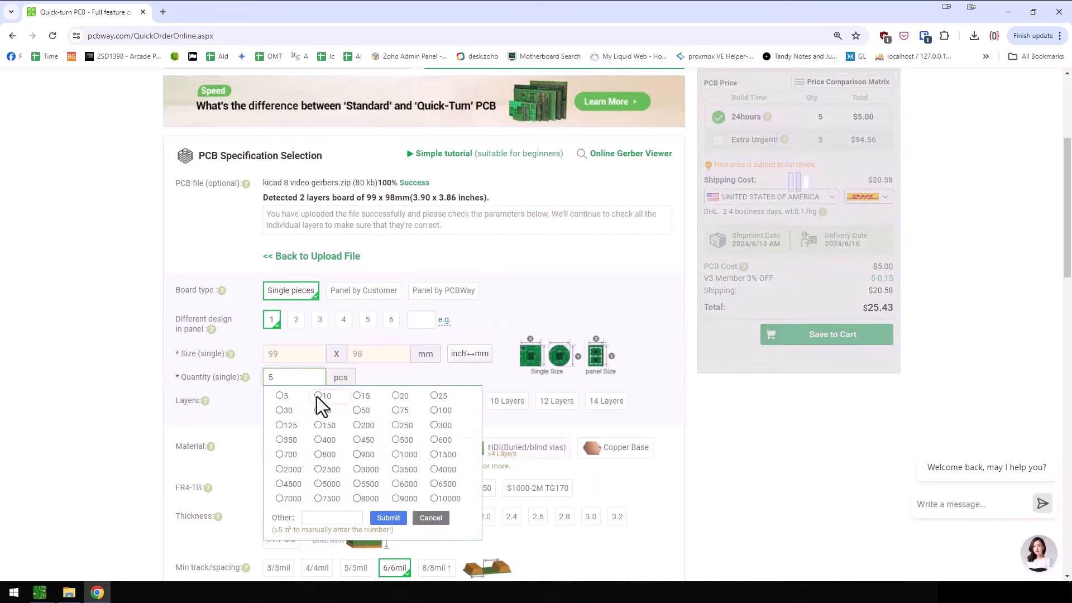
left_click(317, 396)
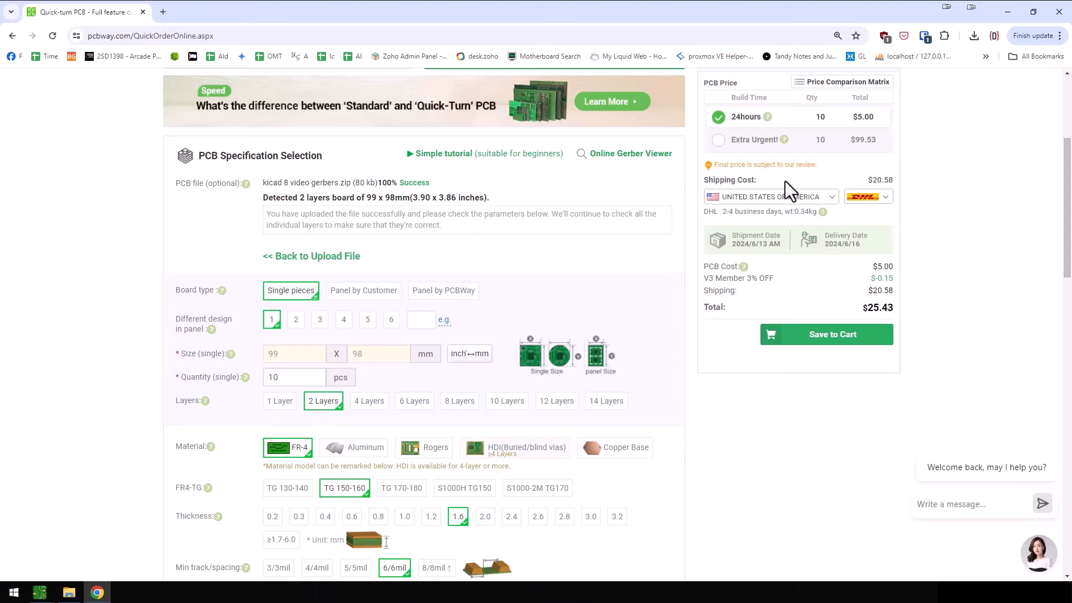
- Compare the available shipping methods, including Global Standard Shipping, without applying a change
left_click(789, 199)
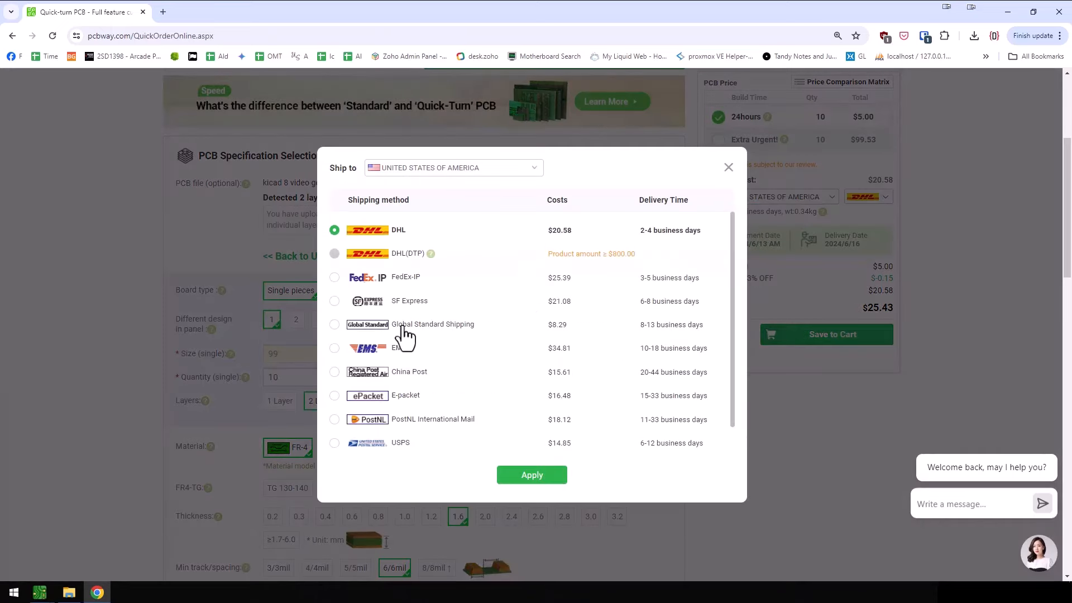
left_click(388, 328)
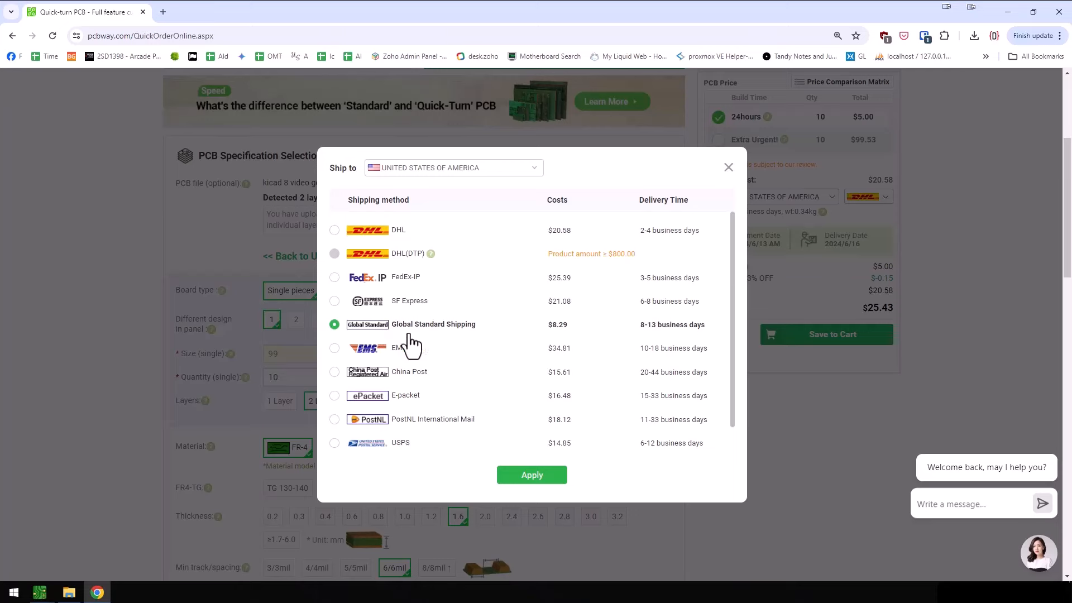
left_click(728, 168)
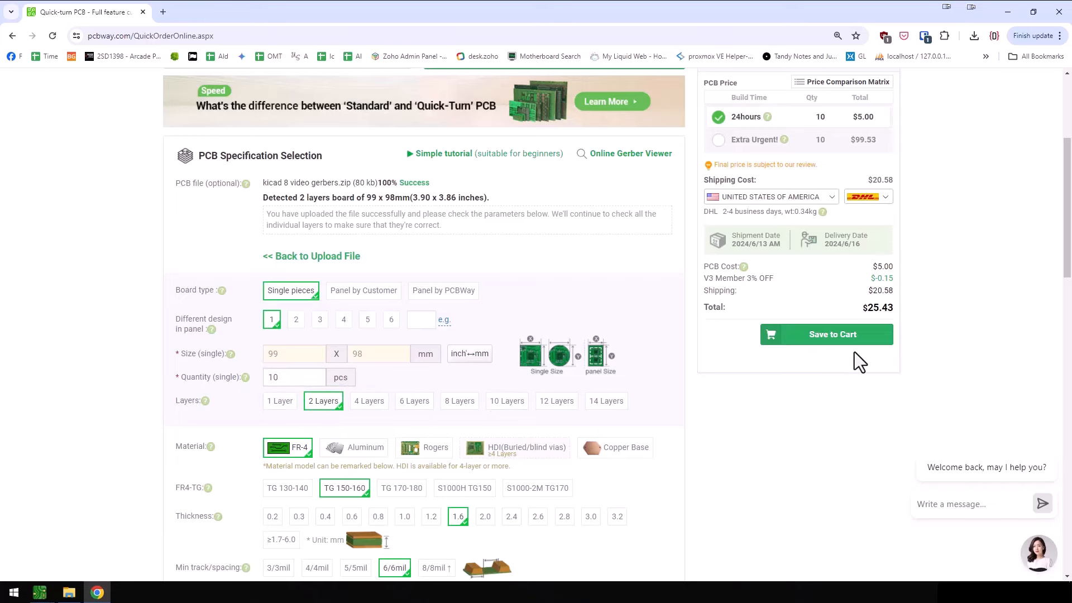
- Set the solder mask to Red, save the PCB order to the cart and agree to the special notes
scroll(521, 406, "down", 7)
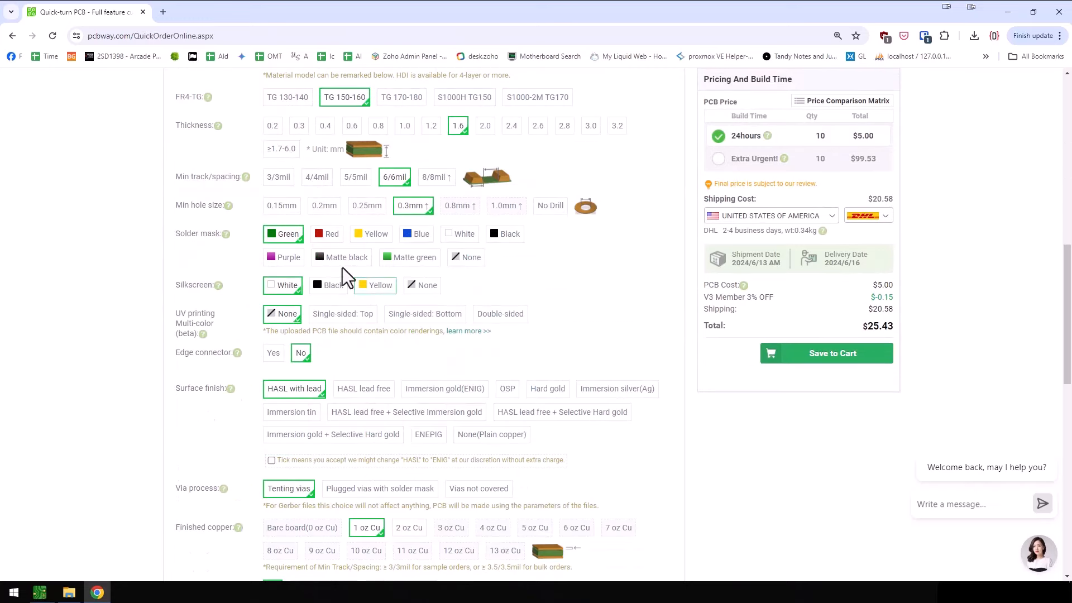
left_click(328, 235)
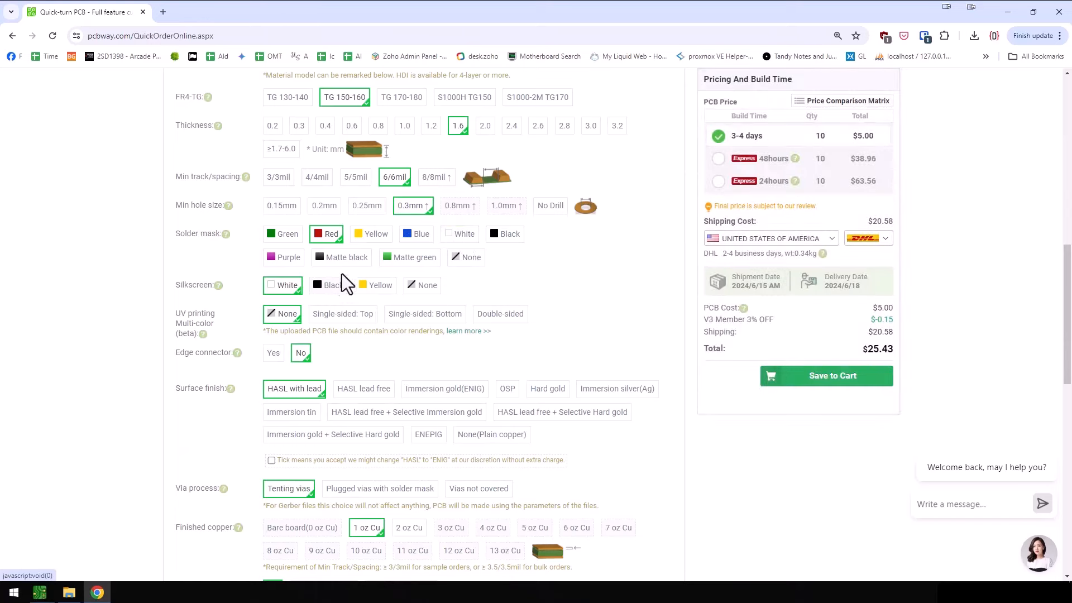
left_click(828, 376)
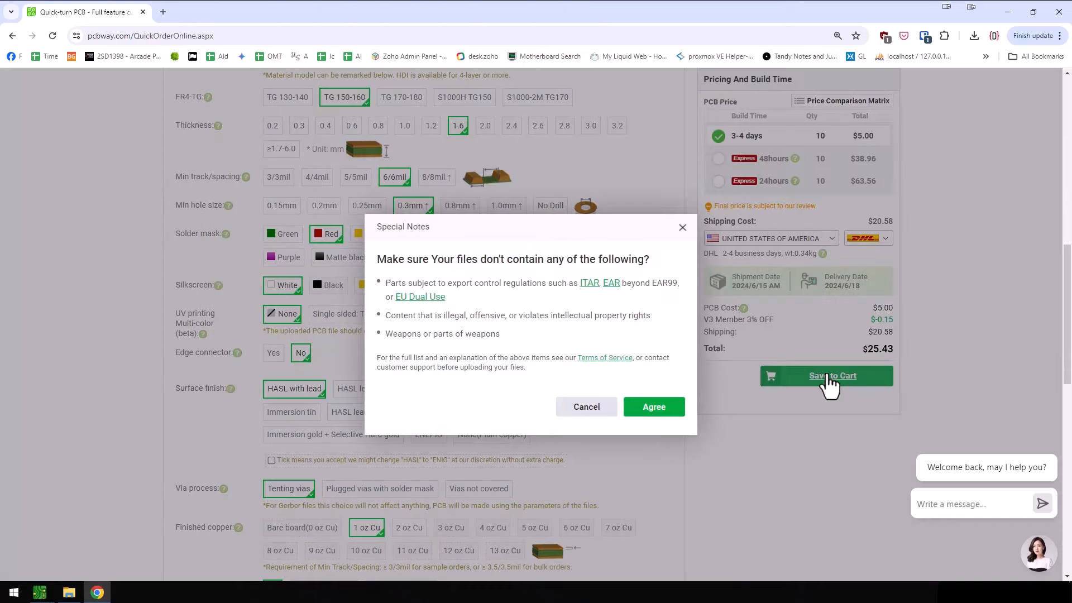
left_click(653, 407)
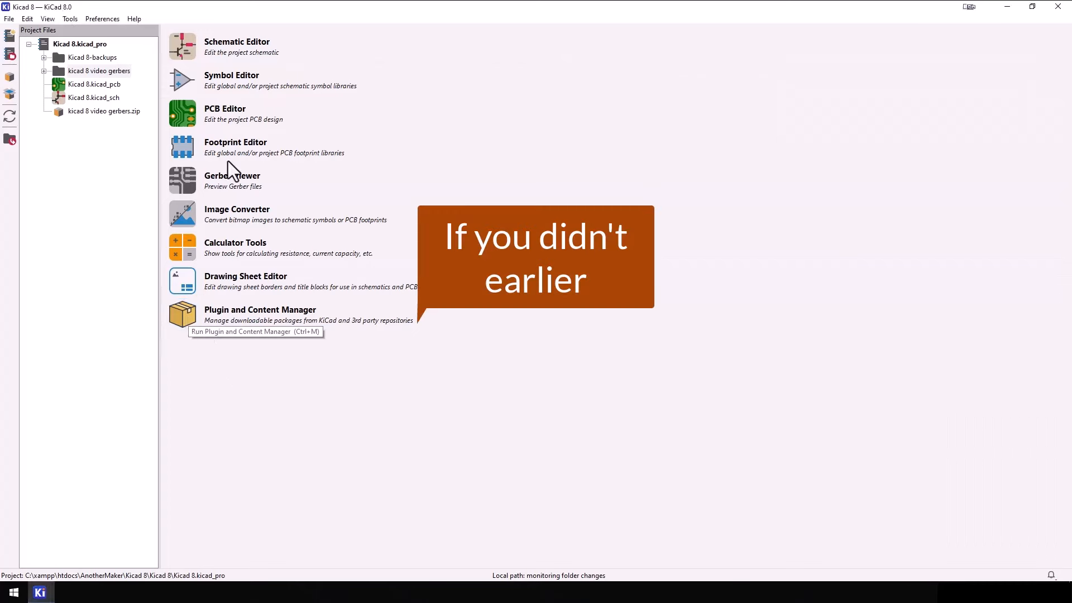
- Switch to the KiCad project manager, open the Plugin and Content Manager and search its plugins for "pcb"
left_click(182, 314)
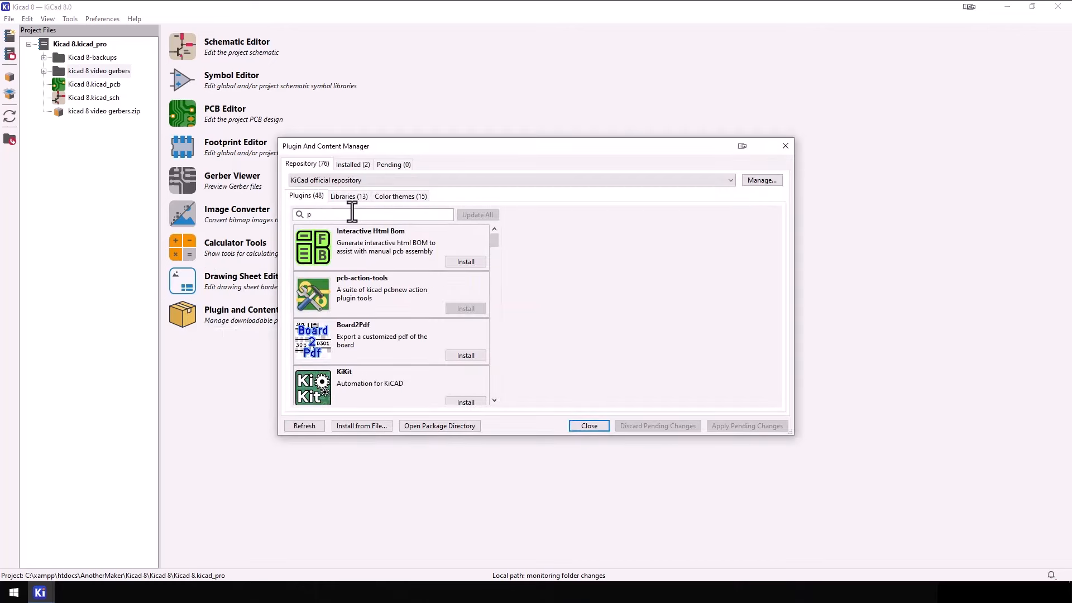
type("pcb")
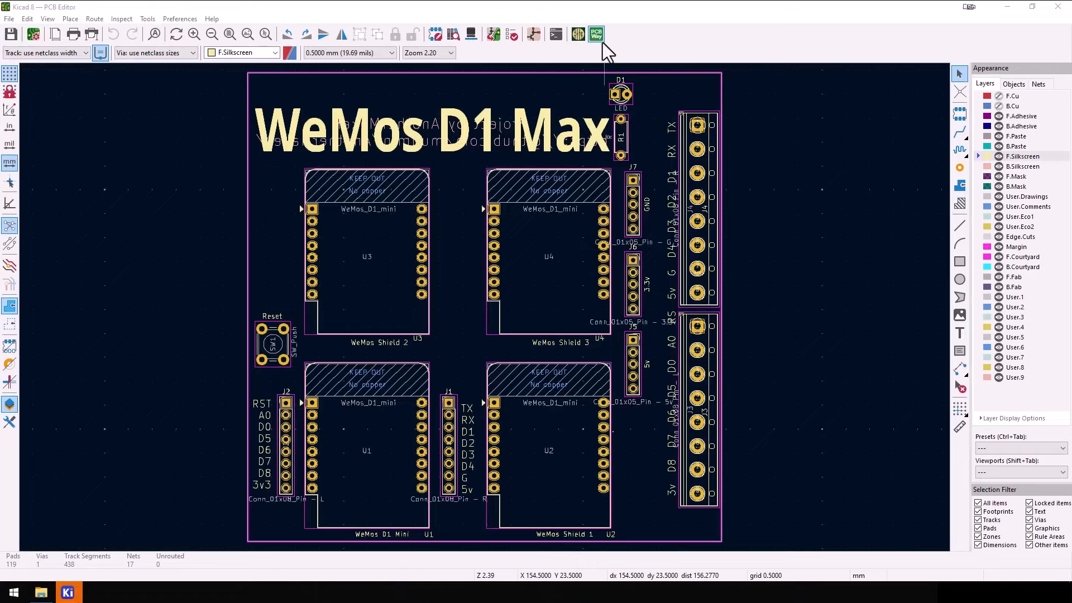
- Send the board from the KiCad PCB Editor to a PCBWay online quote with the PCBWay plugin and review its specification, including quantity
left_click(595, 36)
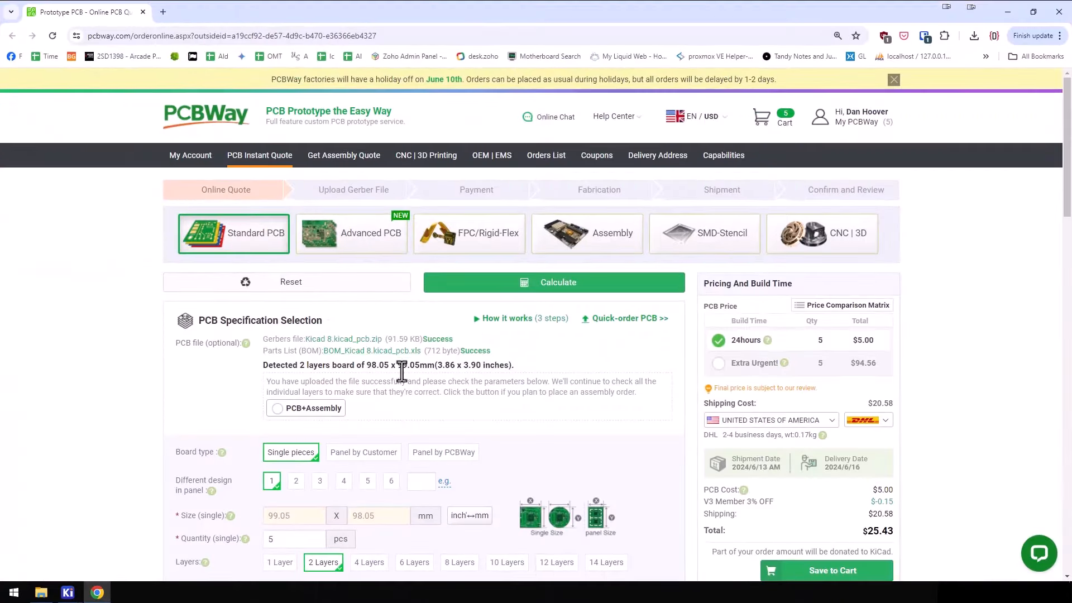
scroll(425, 385, "down", 5)
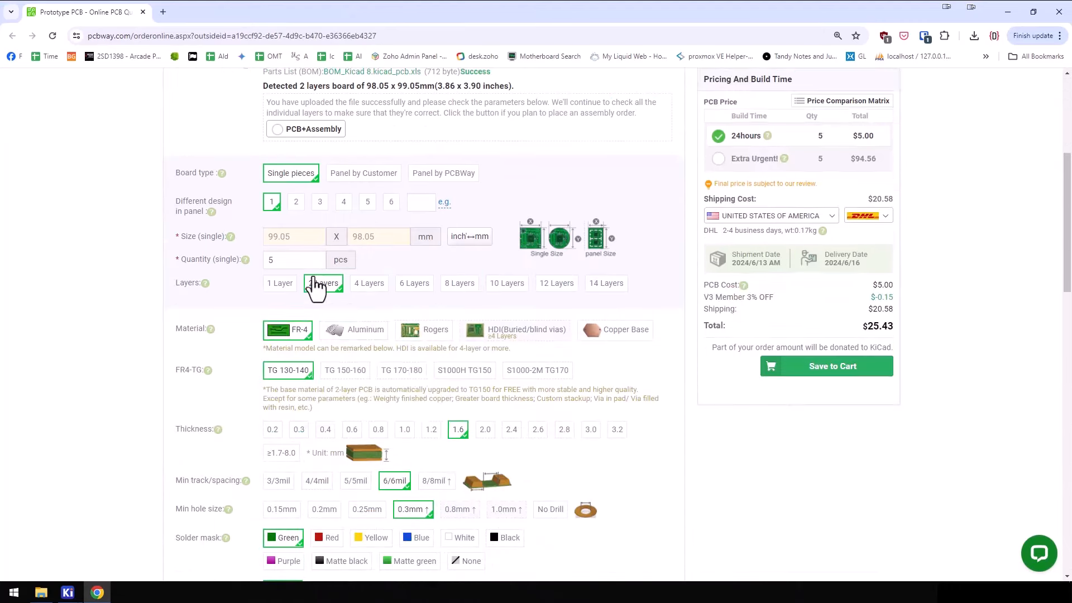
left_click(304, 260)
left_click(319, 278)
scroll(513, 349, "down", 5)
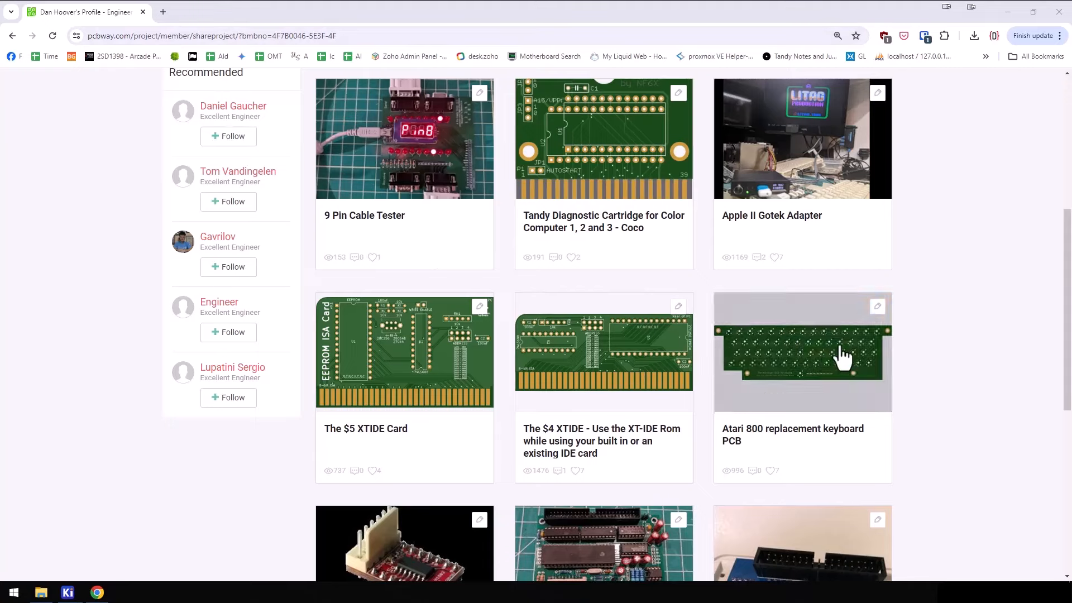
- Look through the shared PCB projects on the PCBWay member profile
scroll(845, 355, "up", 1)
scroll(849, 355, "down", 3)
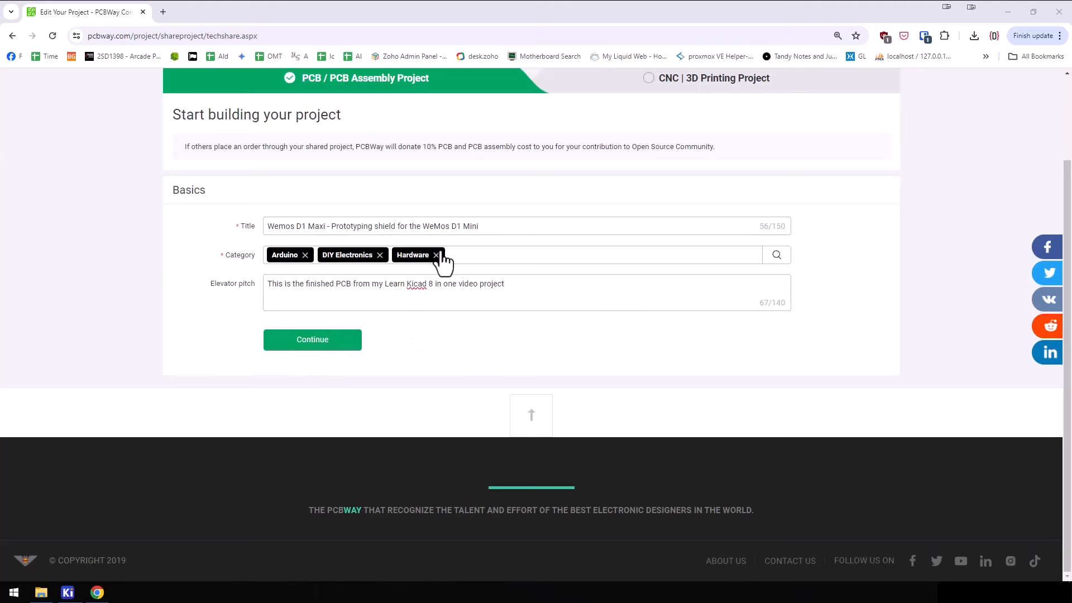
- Continue past the shared project's basics and enter a detailed description of the WeMos D1 Mini prototyping board with its linked parts list
left_click(339, 348)
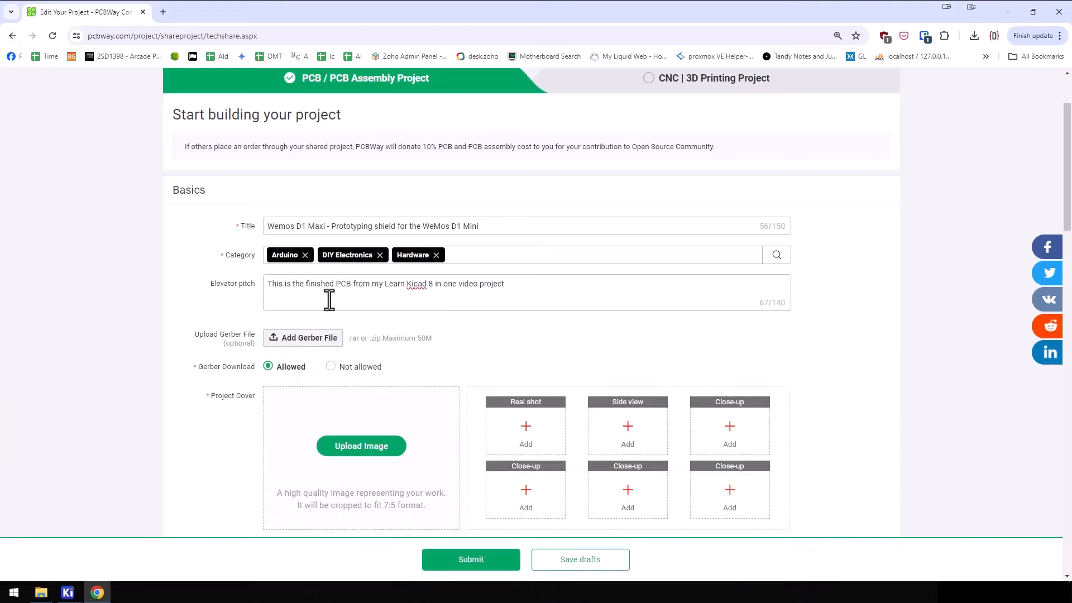
scroll(410, 366, "down", 3)
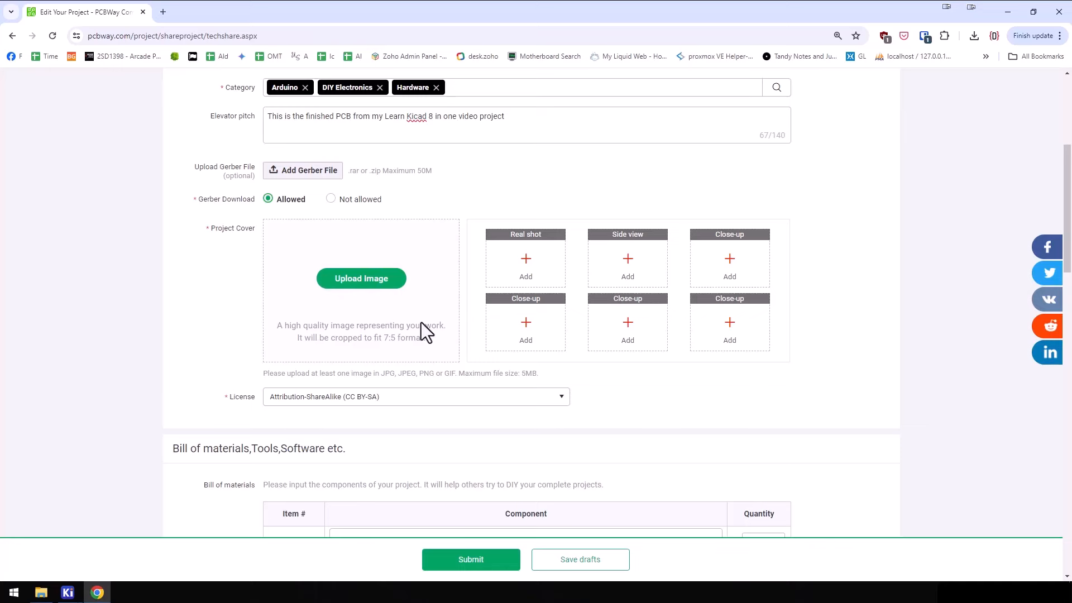
scroll(422, 322, "down", 15)
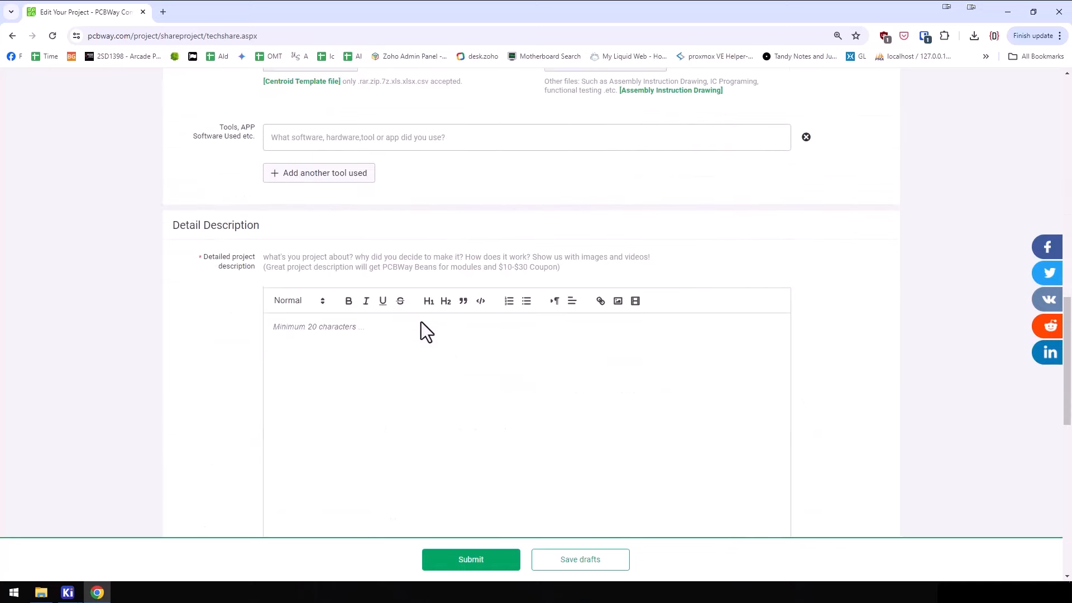
scroll(478, 335, "up", 1)
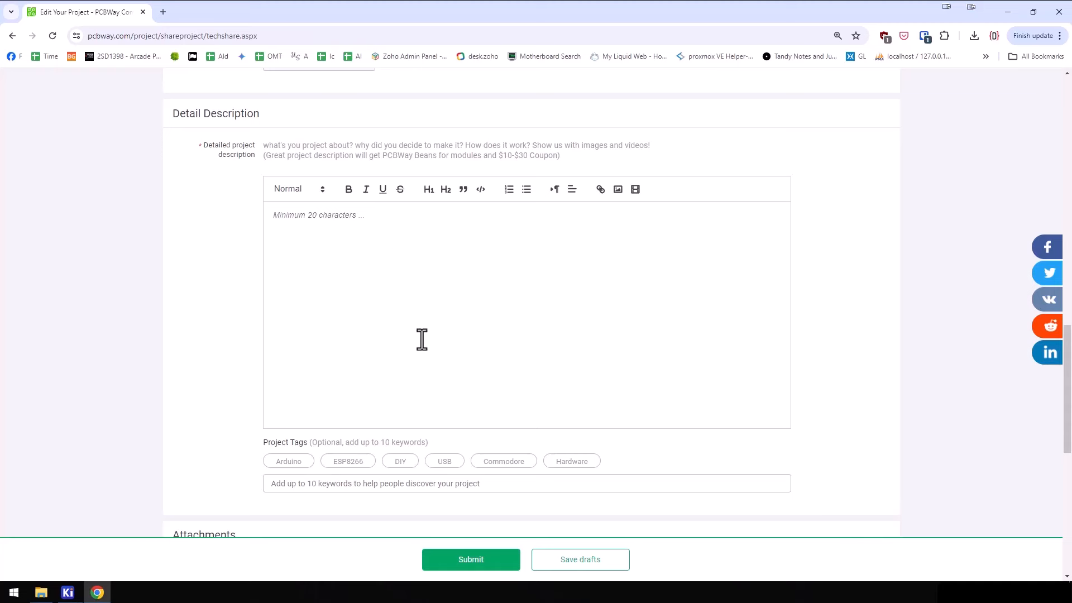
type("This board allows you to connect a WeMos D1 Mini and up to 3 shields to broken out pin headers and screw terminals for easy prototyping.  To Fully populate this board, you will need:  1 @ 40 Male header pins (31 pins total) - https://amzn.to/3KqArF4 16 @ 5.0mm screw terminals (4@4 or 8@2) - https://amzn.to/3XbWPtg 1 @ 3mm LED - https://amzn.to/4c7UZxM 1 @ resistor - 330ohm to 1k - https://amzn.to/3VwGgaj 1 @ 6mm tactile pushbutton - https://amzn.to/4cai2bp 1@ Wemos D1 Mini - https://amzn.to/3KCDs5k or https://amzn.to/4aRWsHv or Relay - https://amzn.to/4aTAaFd Micro SD - https://amzn.to/3KVk0AZ Matrix - https://amzn.to/3Rm6sBX")
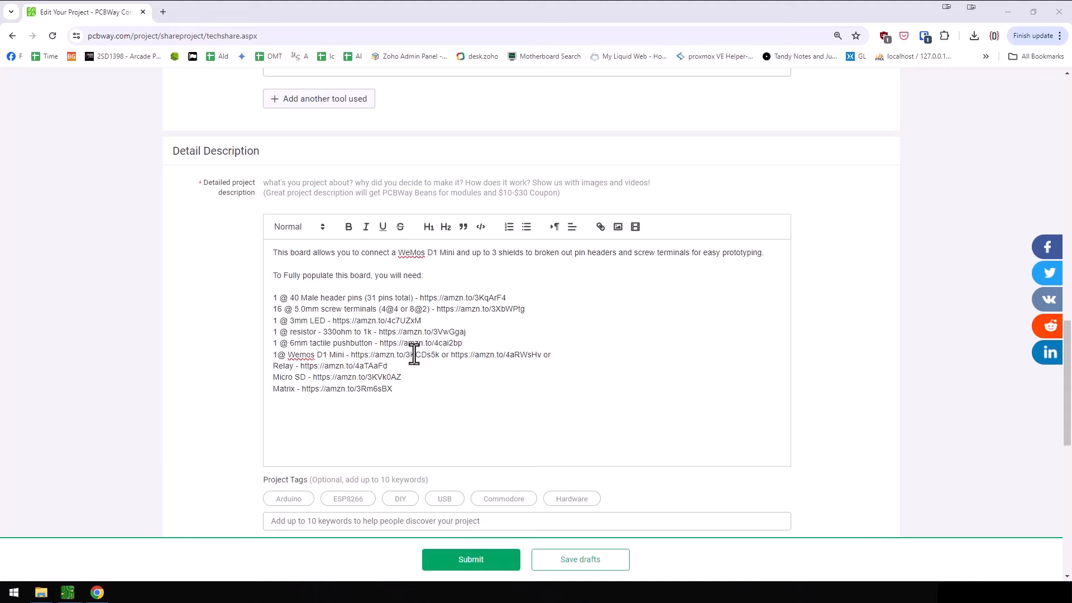
- Add the project tags Arduino, ESP8266, DIY and Hardware, and go to the end of the project form
scroll(424, 352, "down", 5)
left_click(287, 220)
left_click(348, 220)
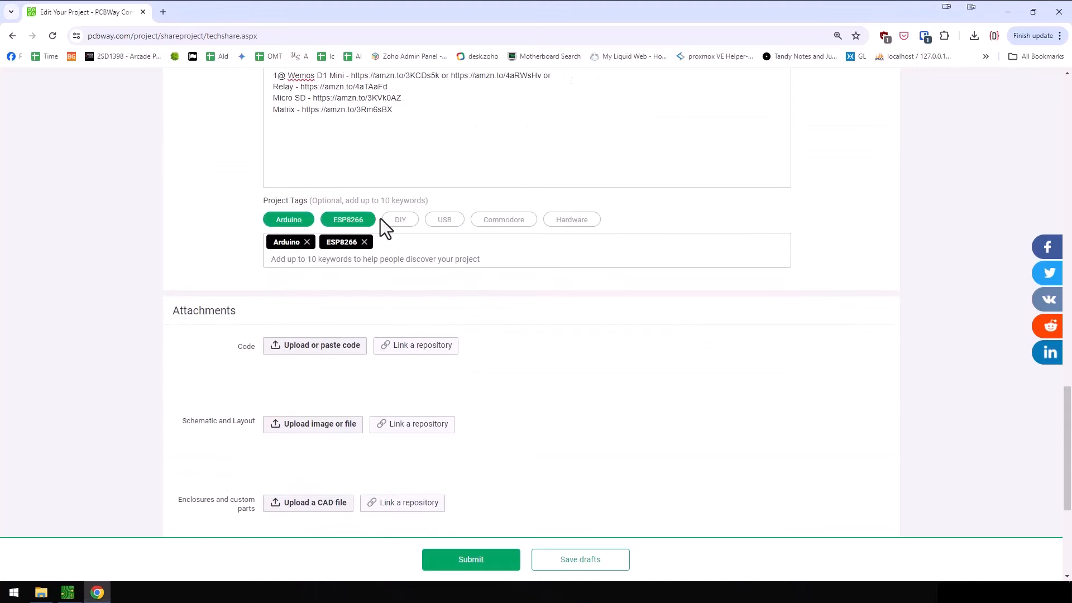
left_click(401, 221)
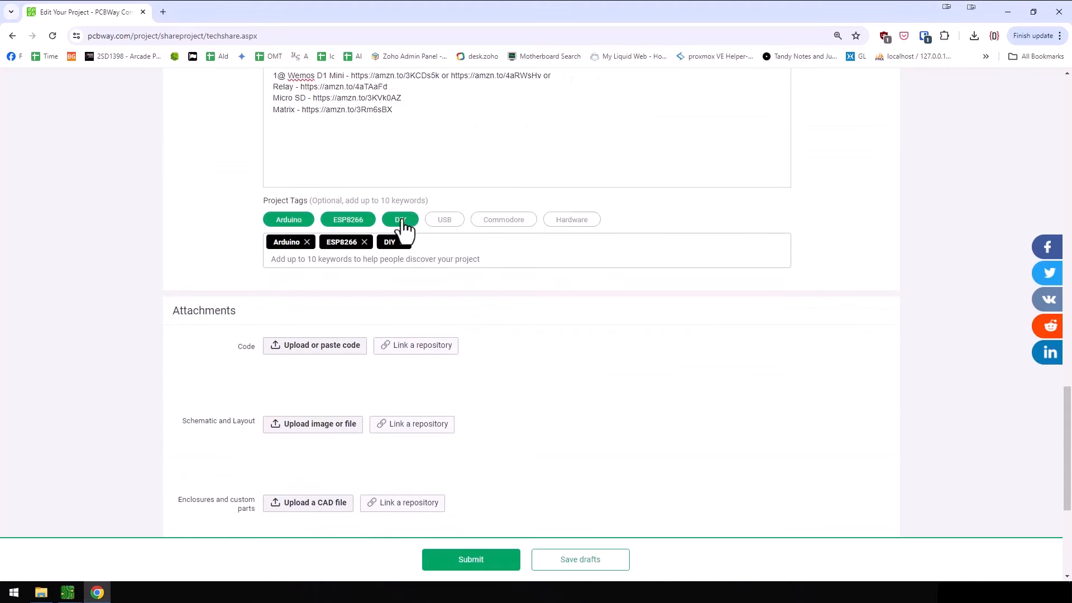
left_click(568, 221)
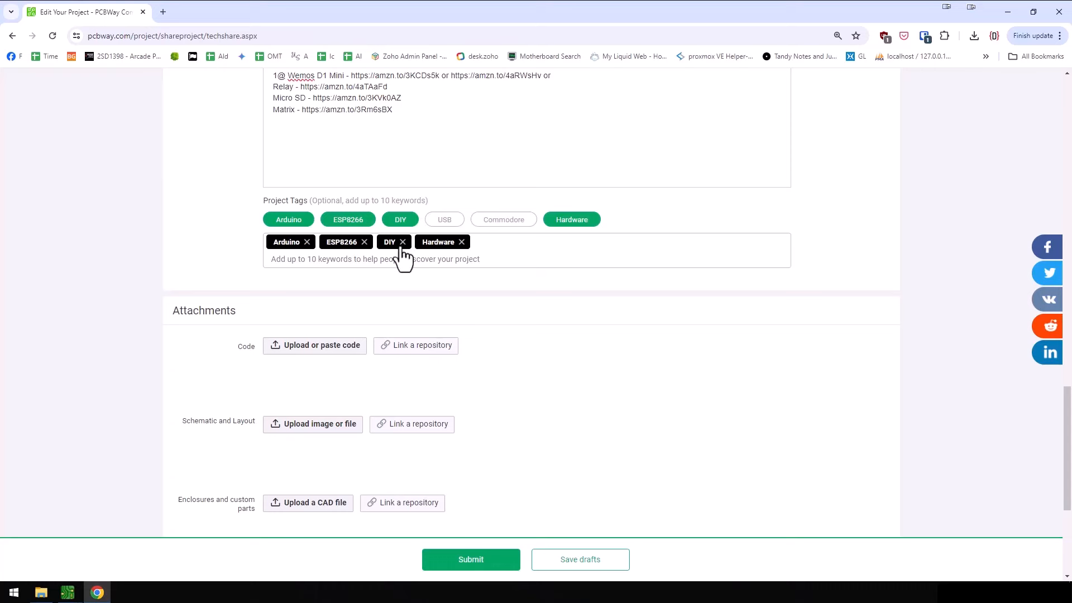
scroll(489, 361, "down", 3)
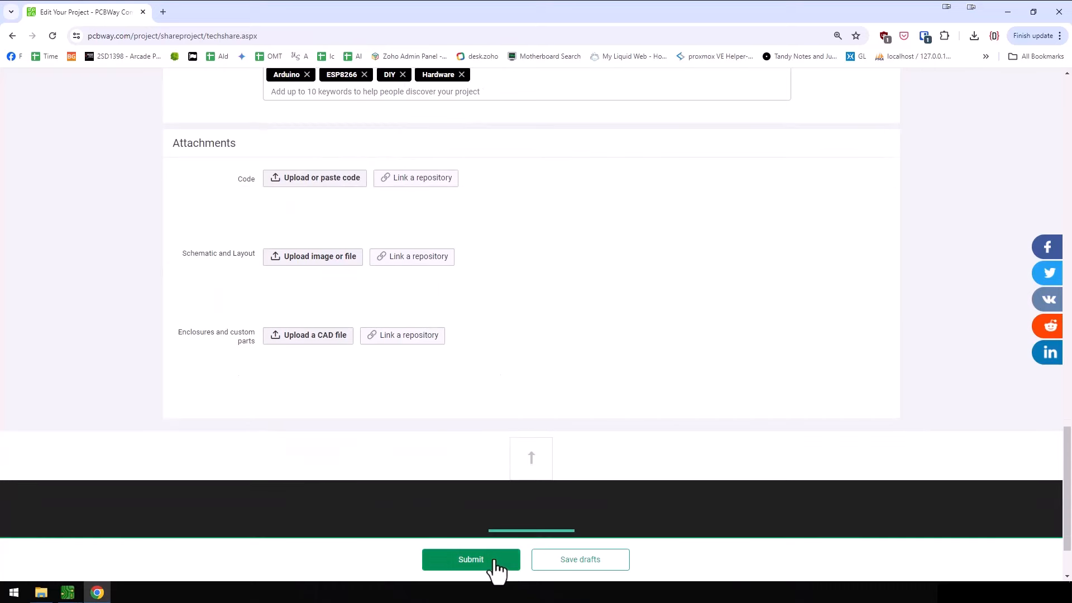